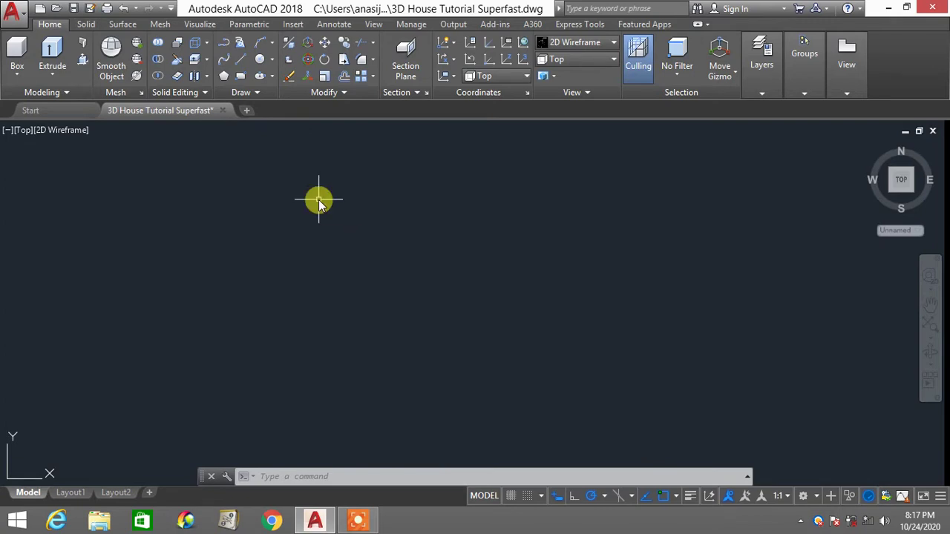
Start the house outline as a polyline with segments 10000 to the right, 8000 down and 3000 back to the left
{"action": "type", "text": "PL"}
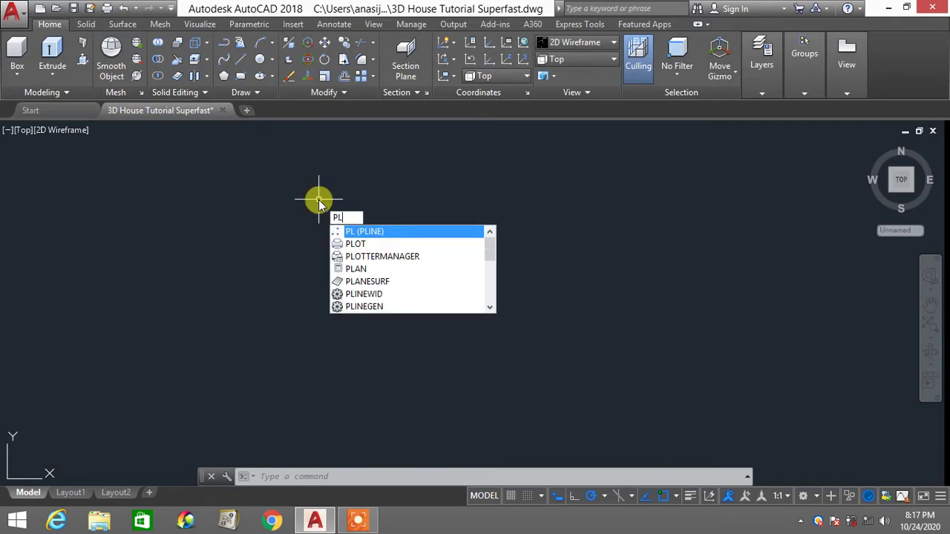
{"action": "key", "text": "Return"}
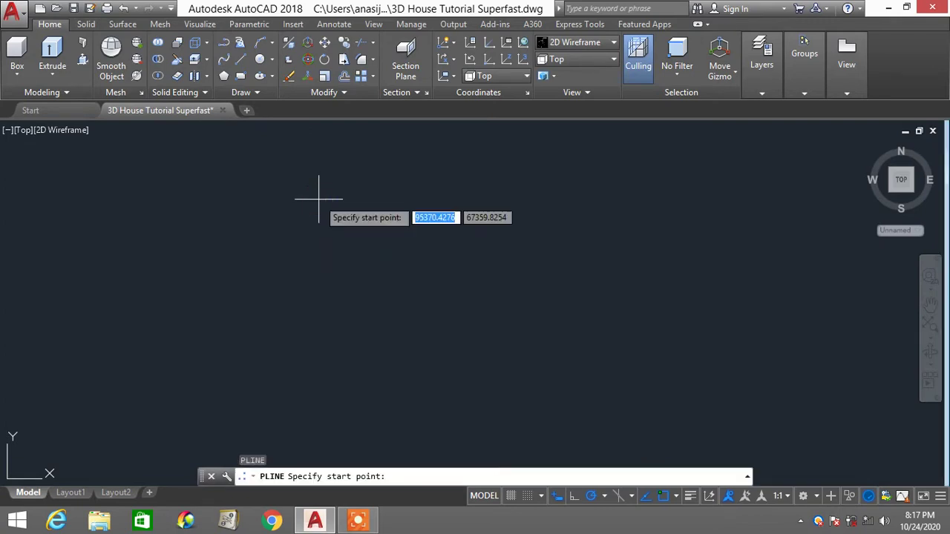
{"action": "left_click", "coordinate": [290, 203]}
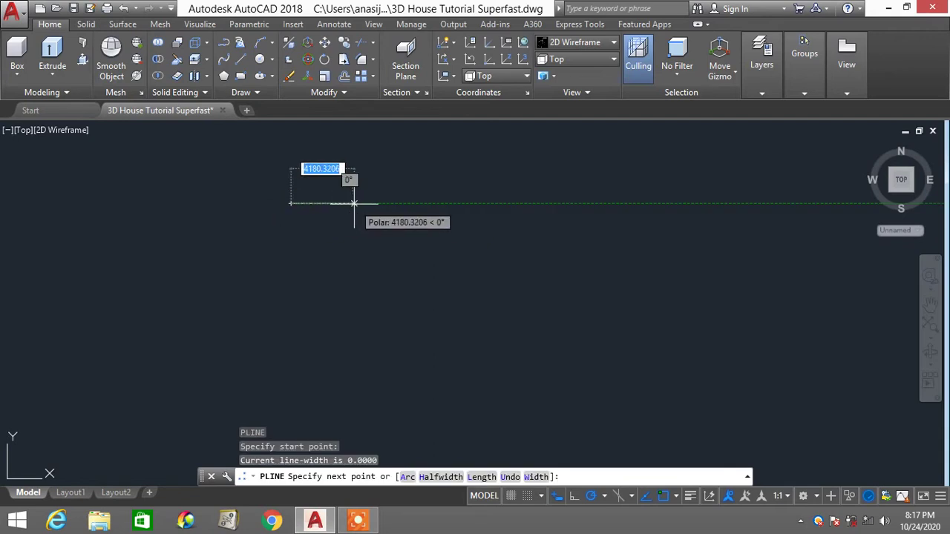
{"action": "type", "text": "10000"}
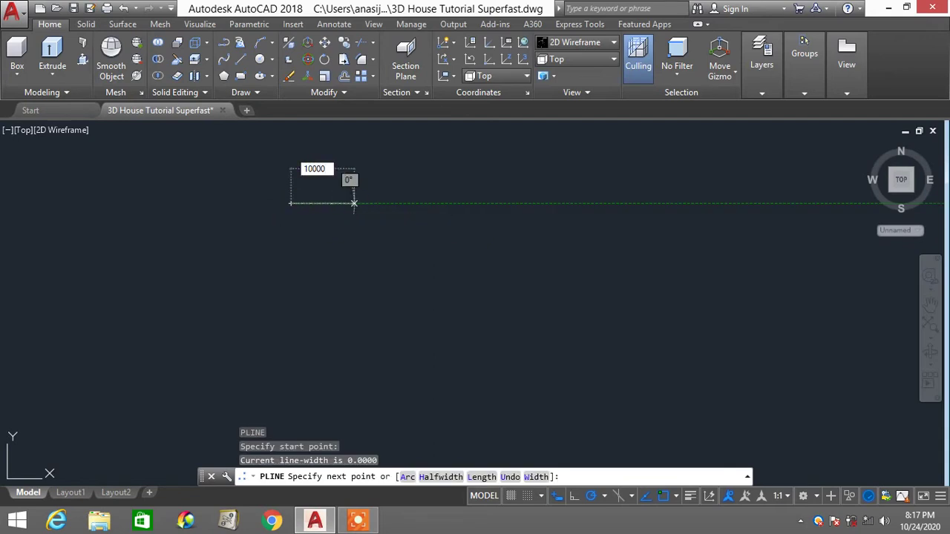
{"action": "key", "text": "Return"}
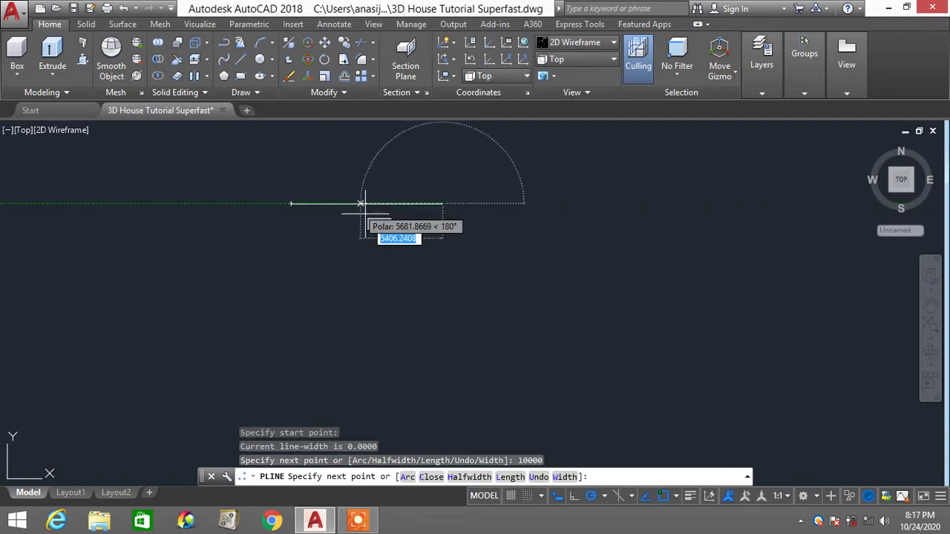
{"action": "type", "text": "8"}
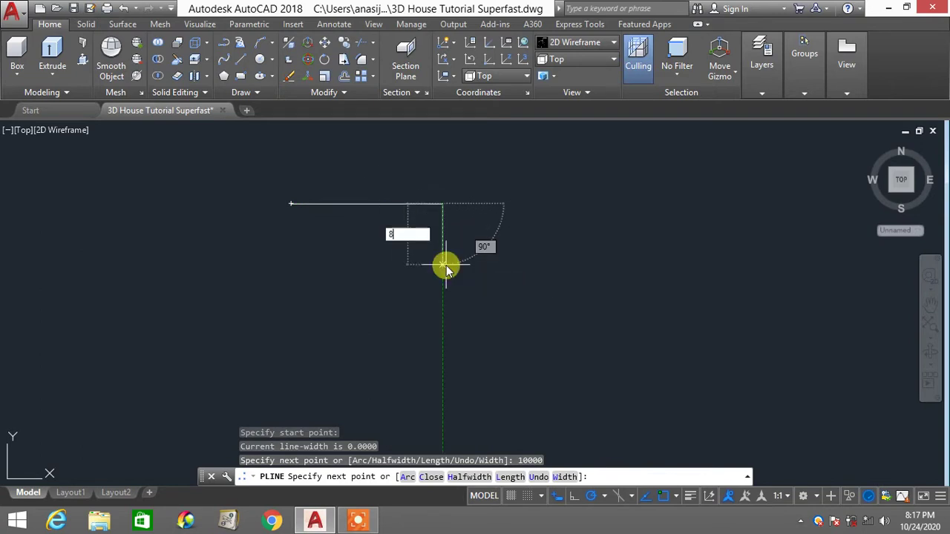
{"action": "type", "text": "000"}
{"action": "key", "text": "Return"}
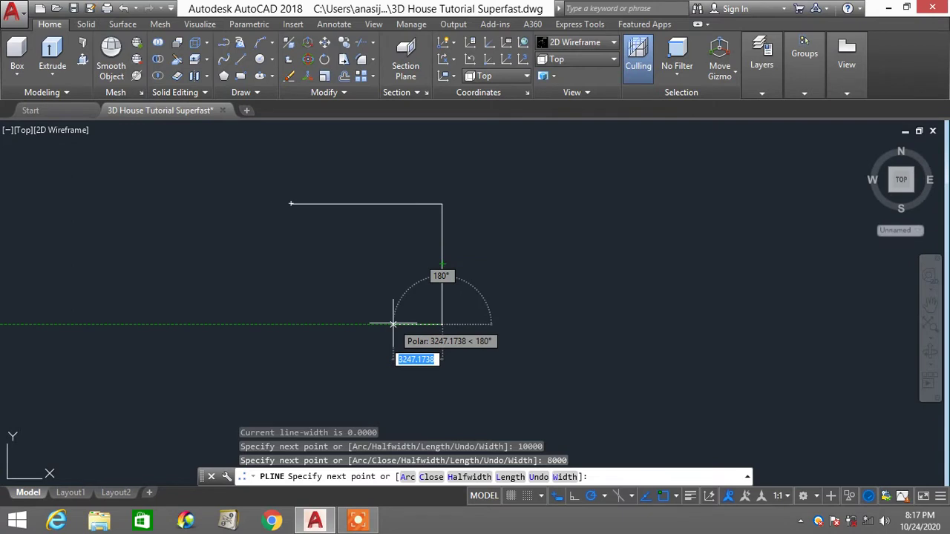
{"action": "type", "text": "3000"}
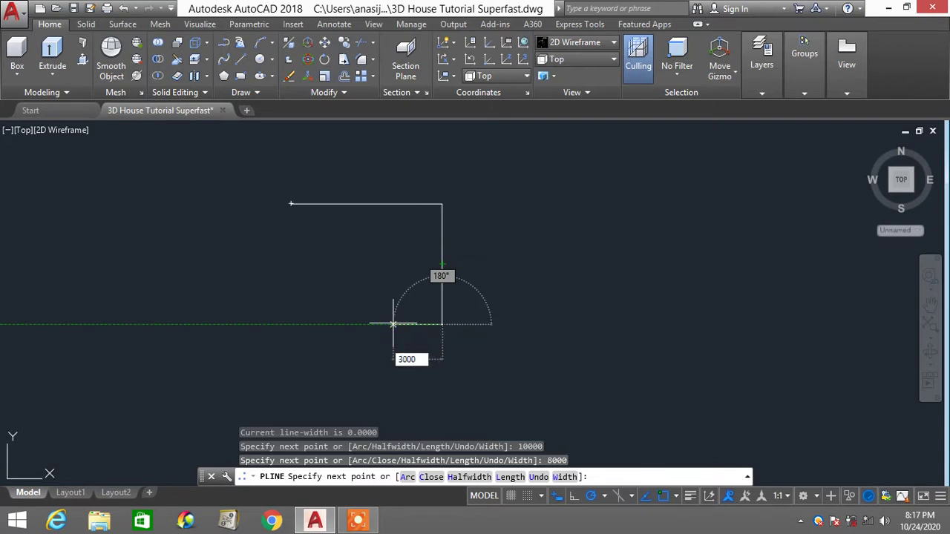
{"action": "key", "text": "Return"}
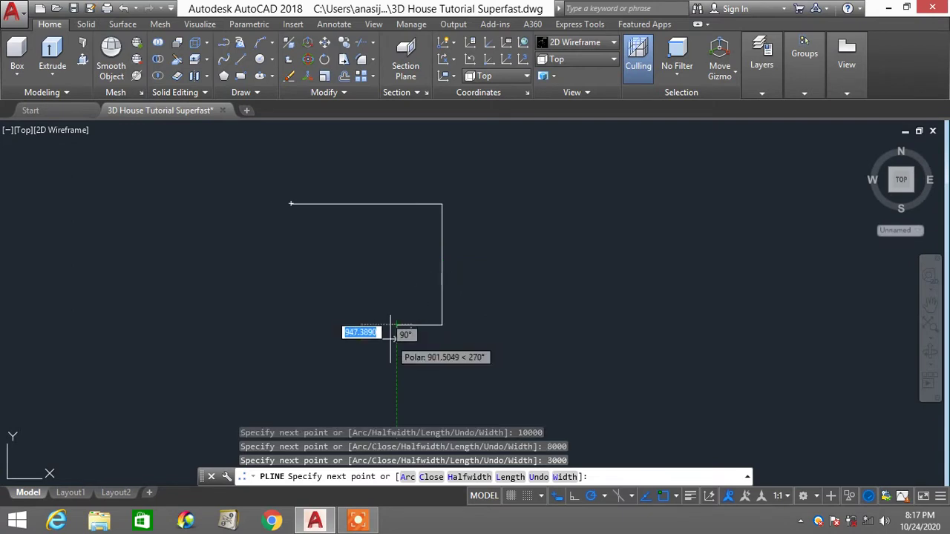
{"action": "type", "text": "1"}
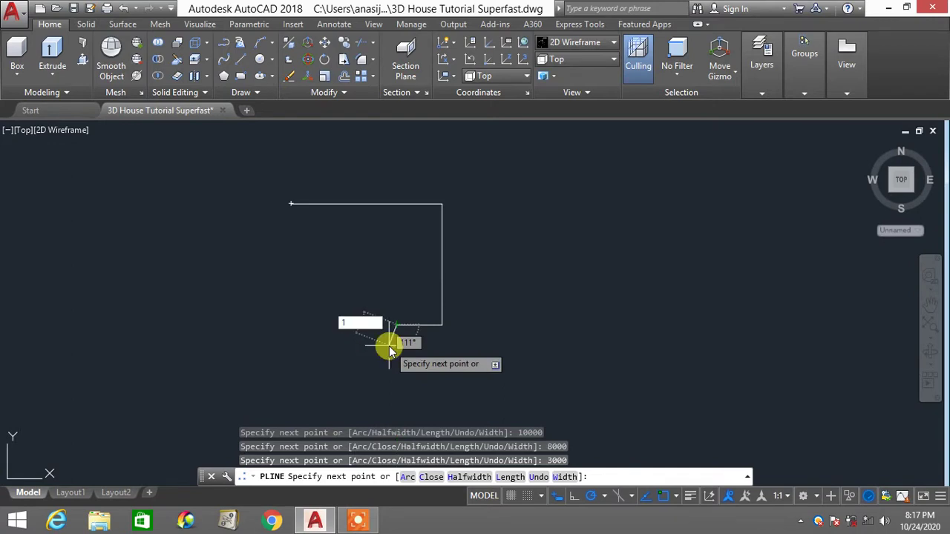
{"action": "type", "text": "000"}
{"action": "key", "text": "Return"}
{"action": "type", "text": "u"}
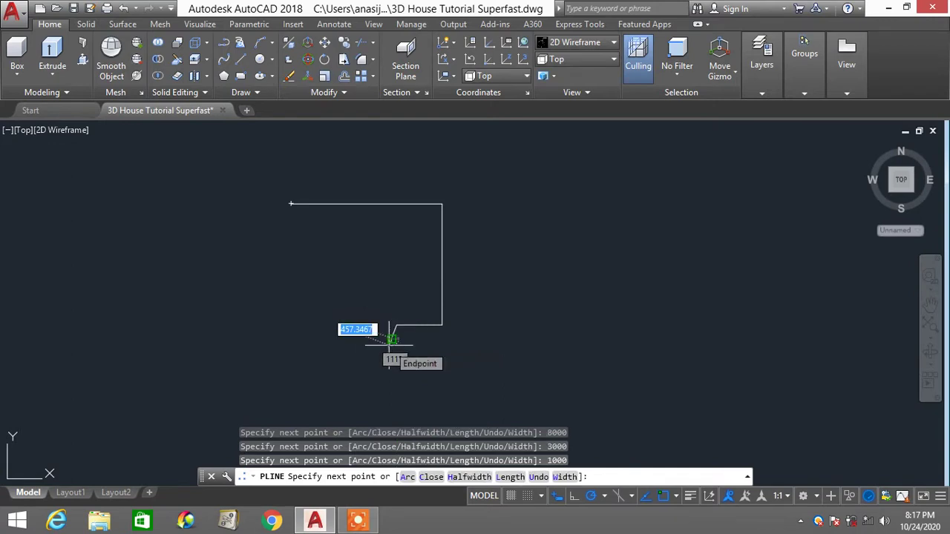
{"action": "key", "text": "Return"}
Continue the polyline 1000 straight down and 4000 to the left to form the front projection
{"action": "type", "text": "1000"}
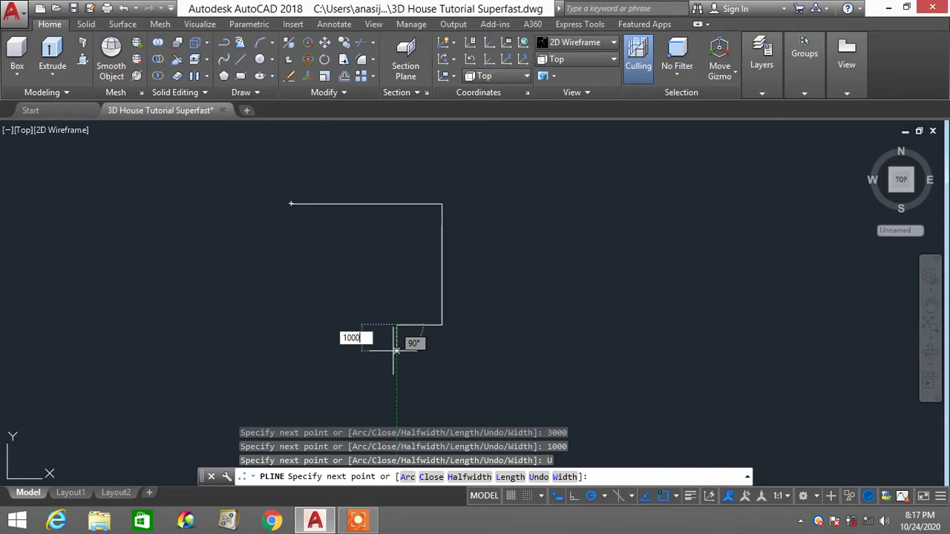
{"action": "key", "text": "Return"}
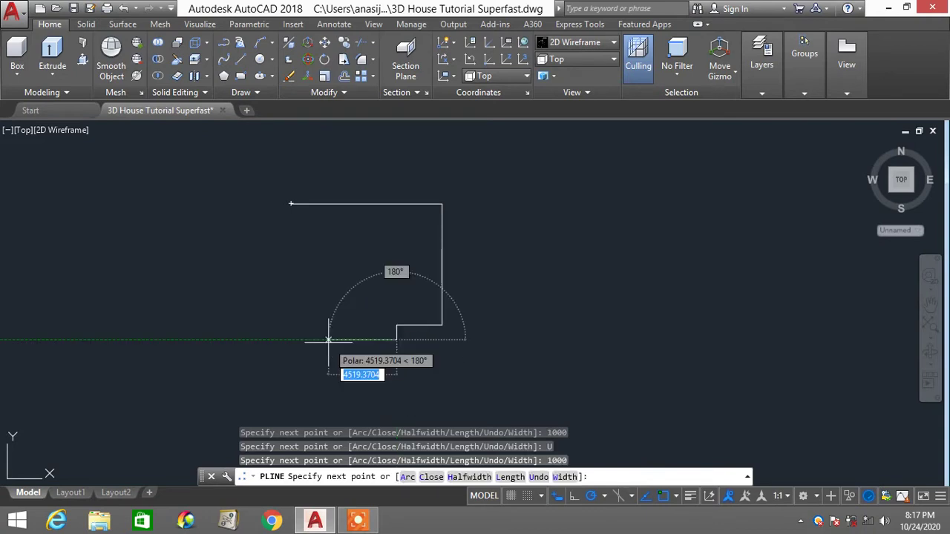
{"action": "type", "text": "4000"}
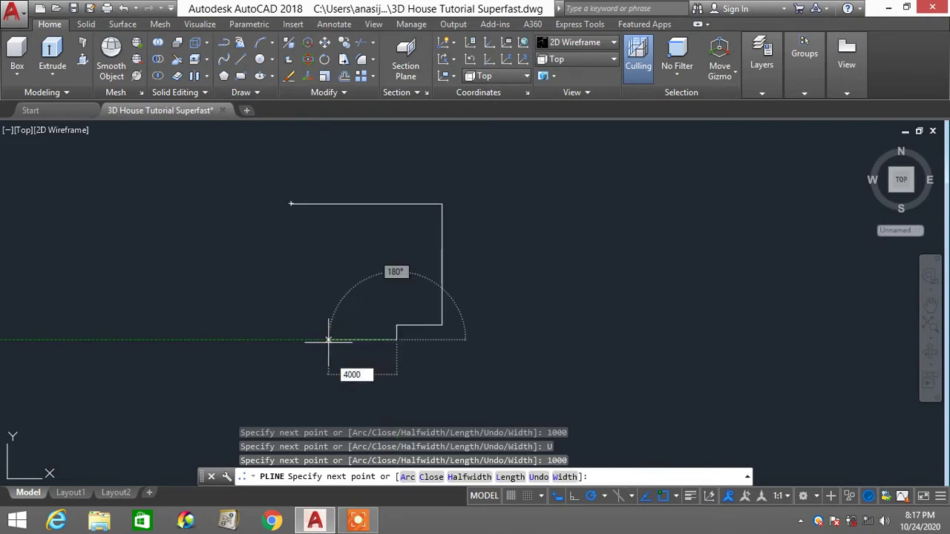
{"action": "key", "text": "Return"}
Finish the outline up to the front wall line, left to align below the start point, and back to the start point
{"action": "scroll", "coordinate": [329, 339], "scroll_direction": "up", "scroll_amount": 2}
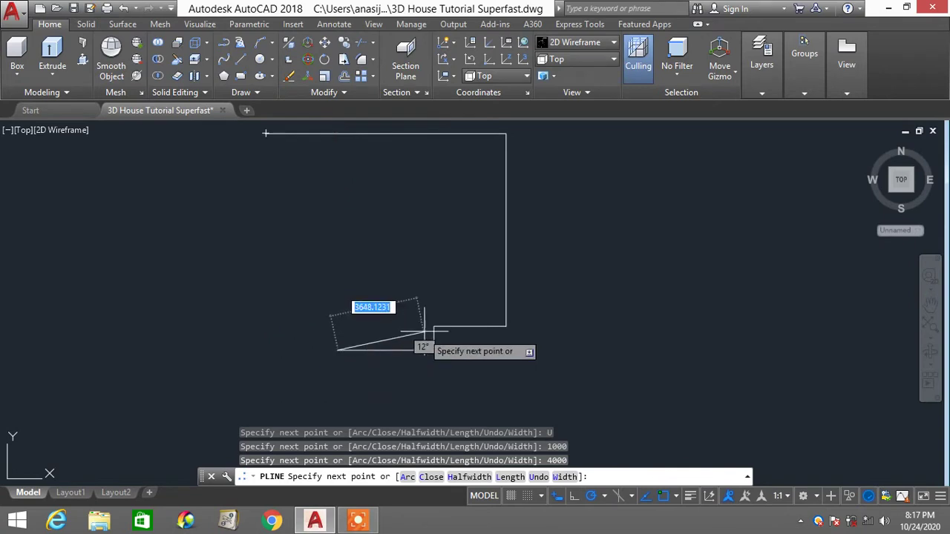
{"action": "left_click", "coordinate": [338, 326]}
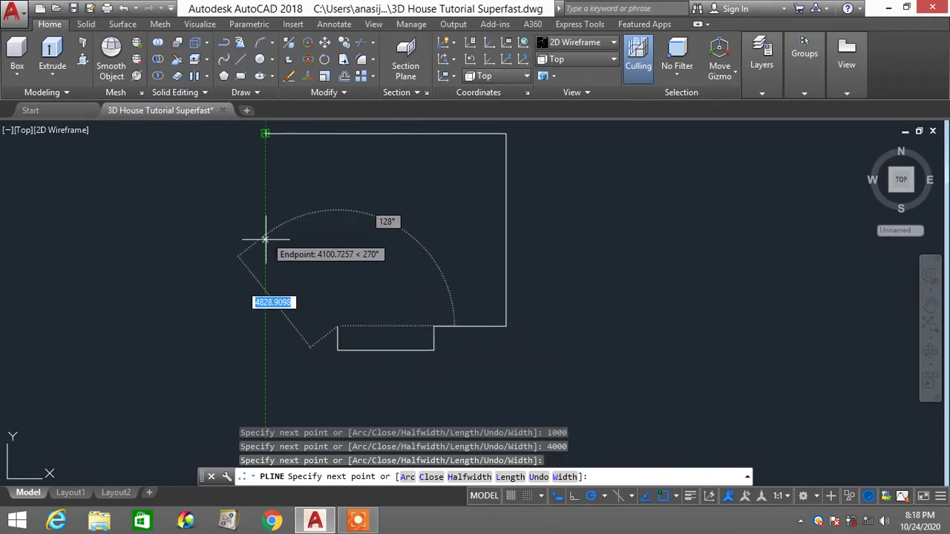
{"action": "left_click", "coordinate": [264, 325]}
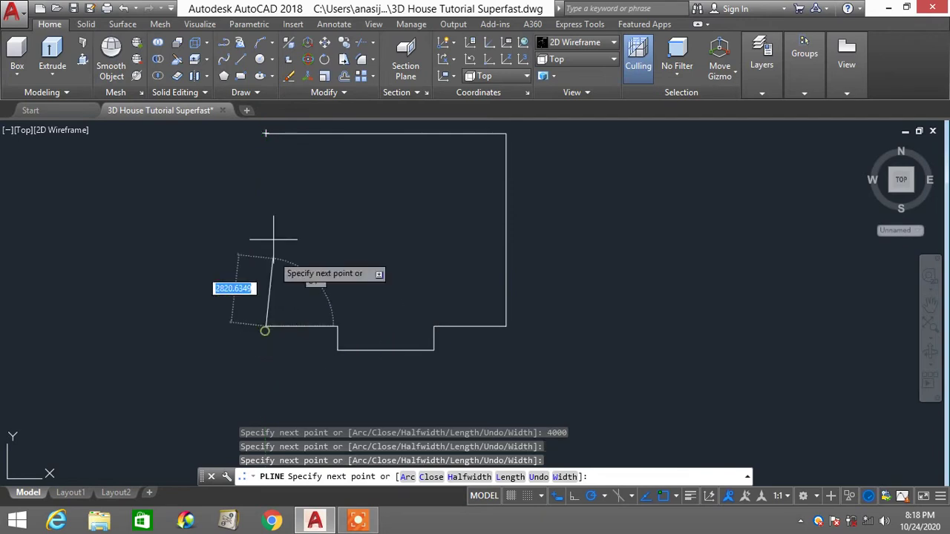
{"action": "left_click", "coordinate": [266, 134]}
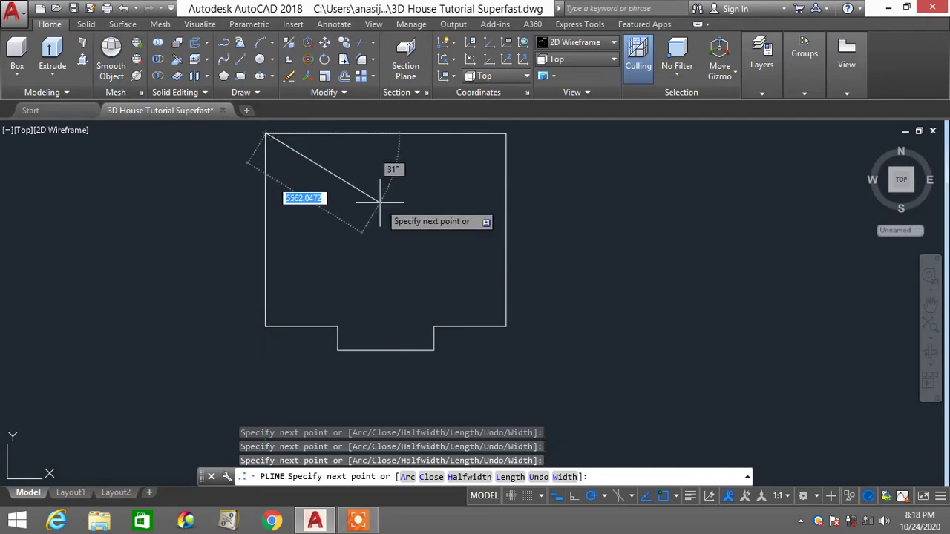
{"action": "key", "text": "Escape"}
{"action": "middle_click_drag", "start_coordinate": [387, 210], "coordinate": [413, 233]}
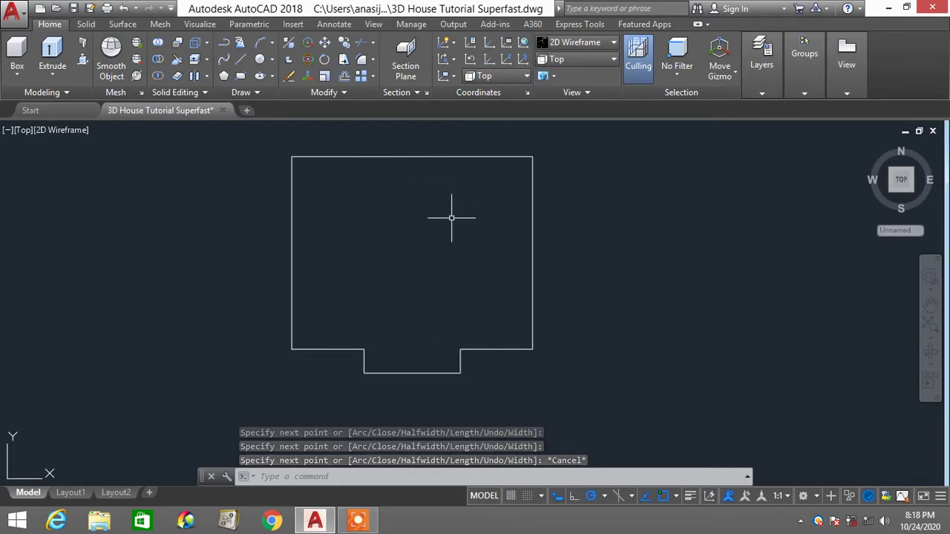
Offset the house outline 300 inward to form the wall thickness
{"action": "type", "text": "o"}
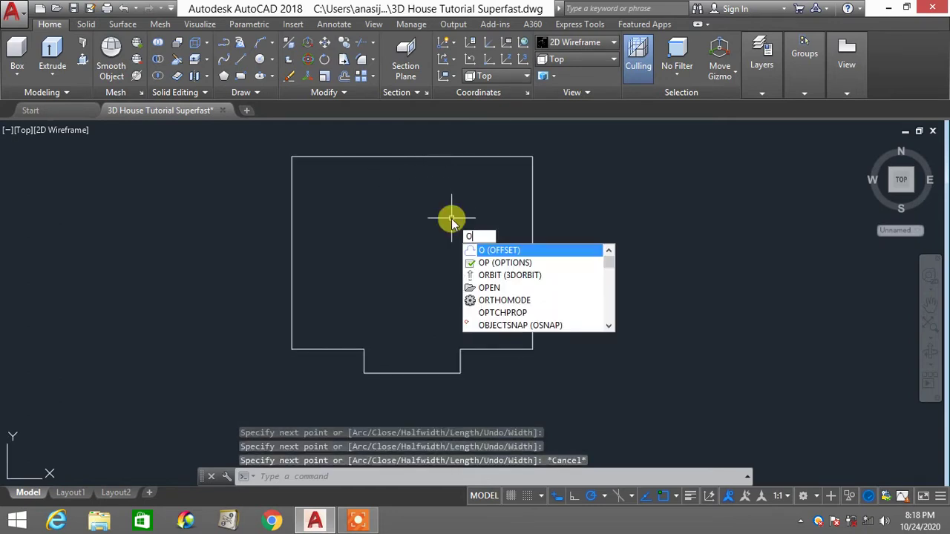
{"action": "key", "text": "Return"}
{"action": "type", "text": "3"}
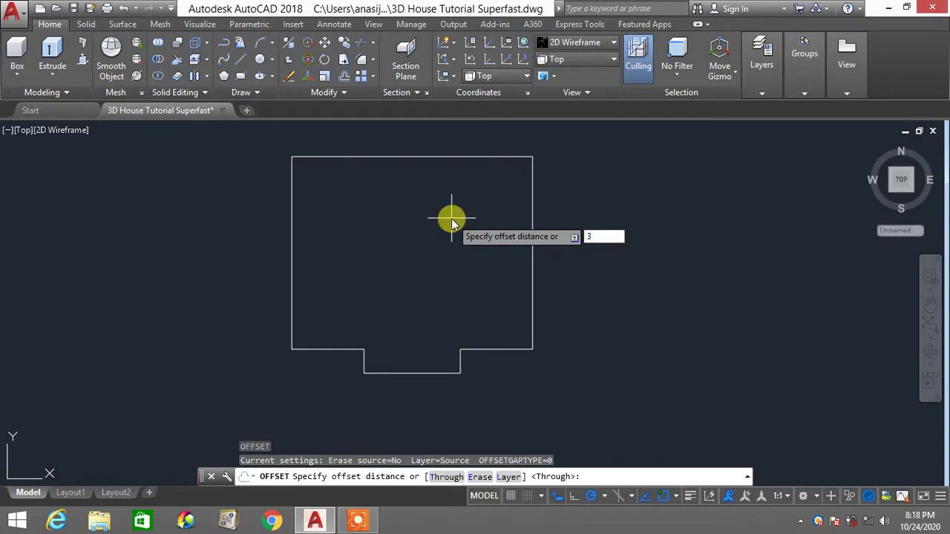
{"action": "type", "text": "00"}
{"action": "key", "text": "Return"}
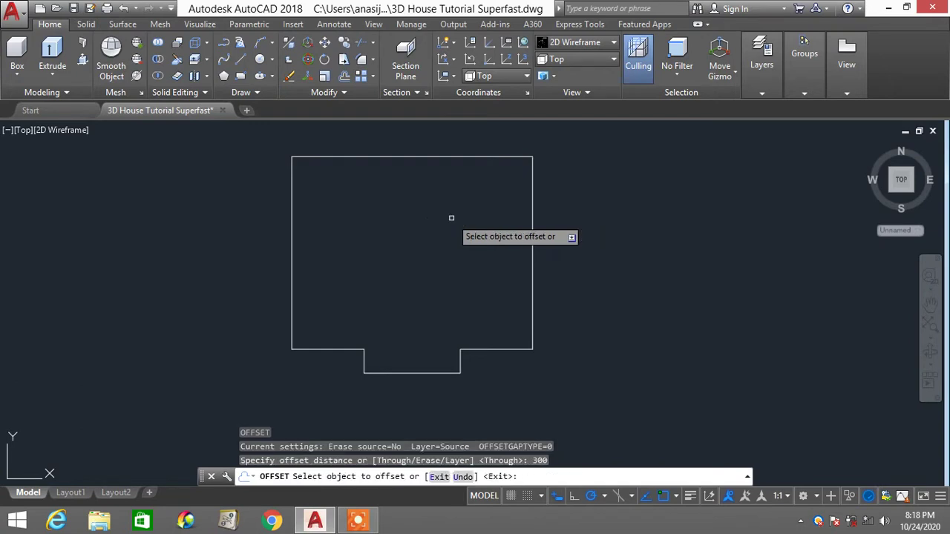
{"action": "left_click", "coordinate": [442, 157]}
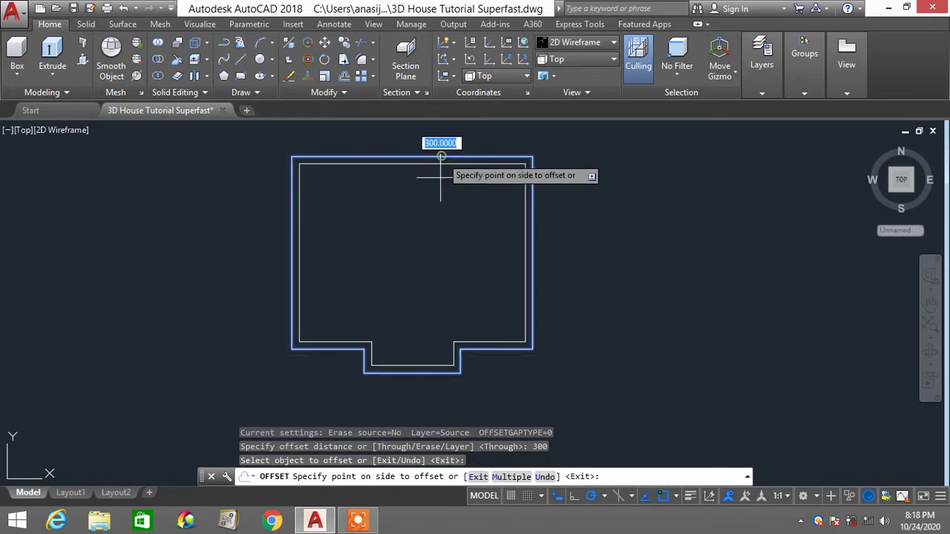
{"action": "left_click", "coordinate": [435, 247]}
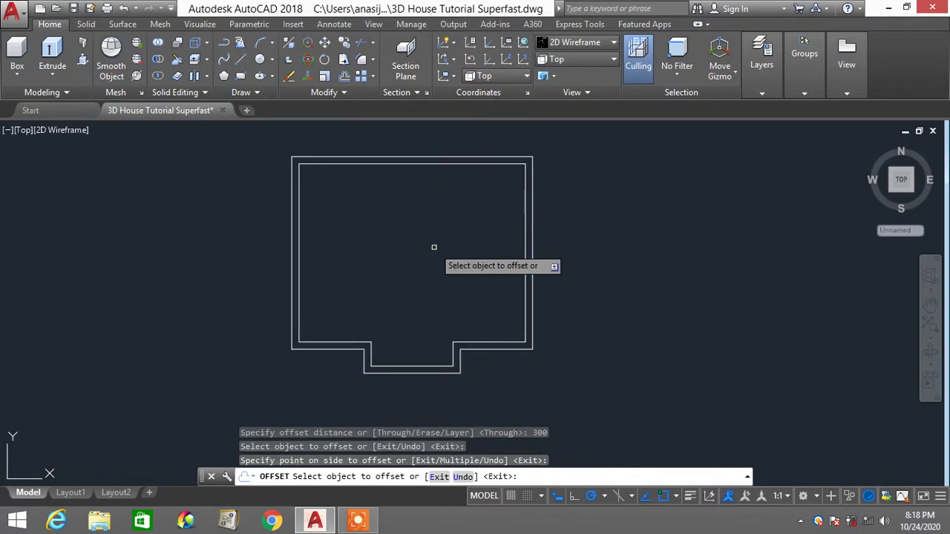
{"action": "key", "text": "Escape"}
{"action": "key", "text": "Escape"}
{"action": "key", "text": "Escape"}
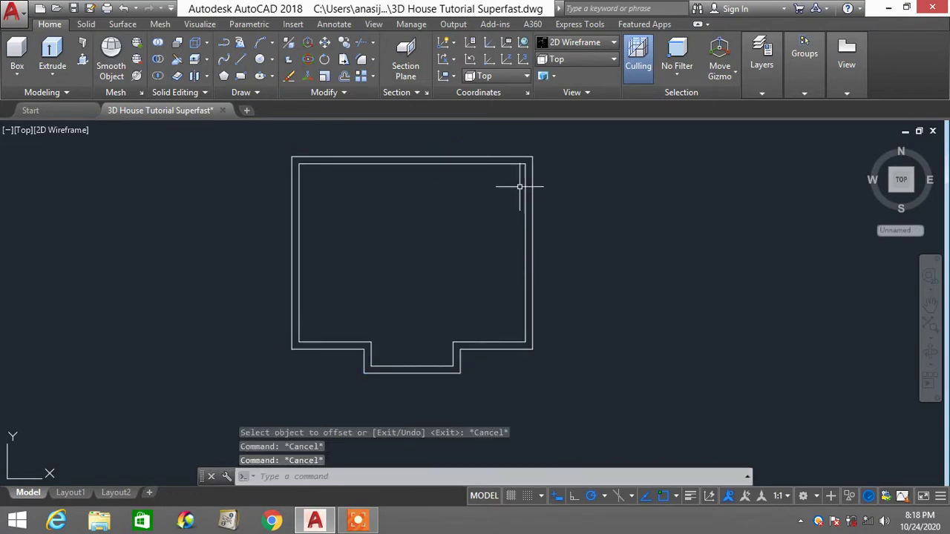
Switch the model view to SE Isometric with the whole double outline in sight
{"action": "left_click", "coordinate": [585, 59]}
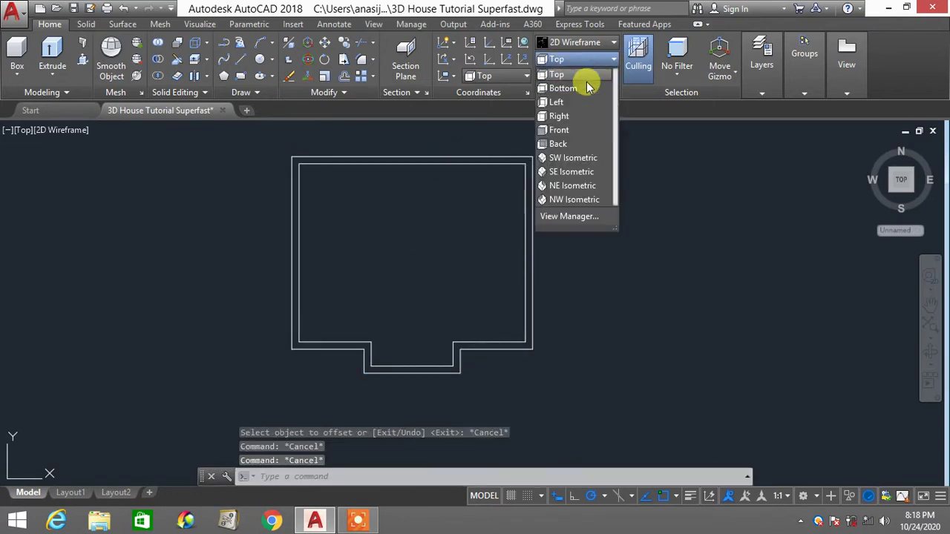
{"action": "left_click", "coordinate": [572, 171]}
{"action": "scroll", "coordinate": [561, 223], "scroll_direction": "down", "scroll_amount": 2}
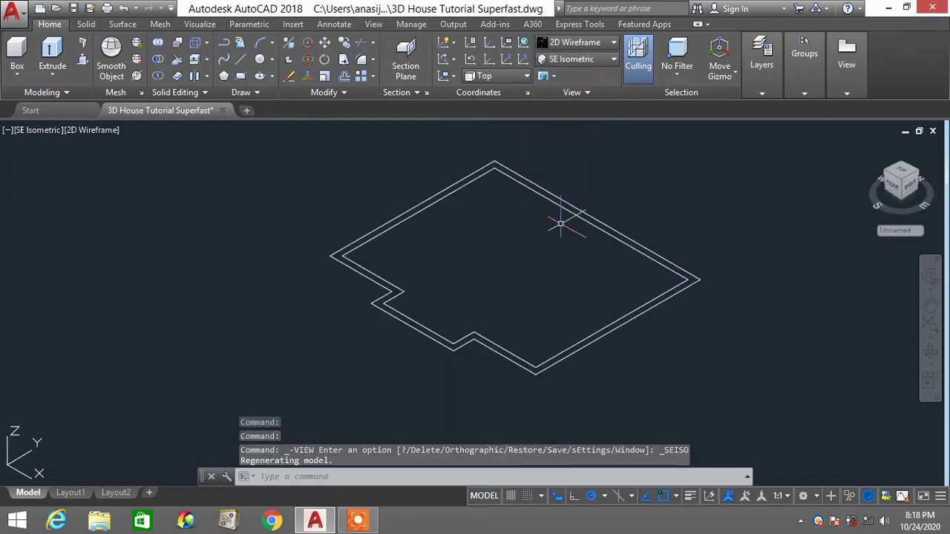
{"action": "middle_click_drag", "start_coordinate": [556, 228], "coordinate": [503, 248]}
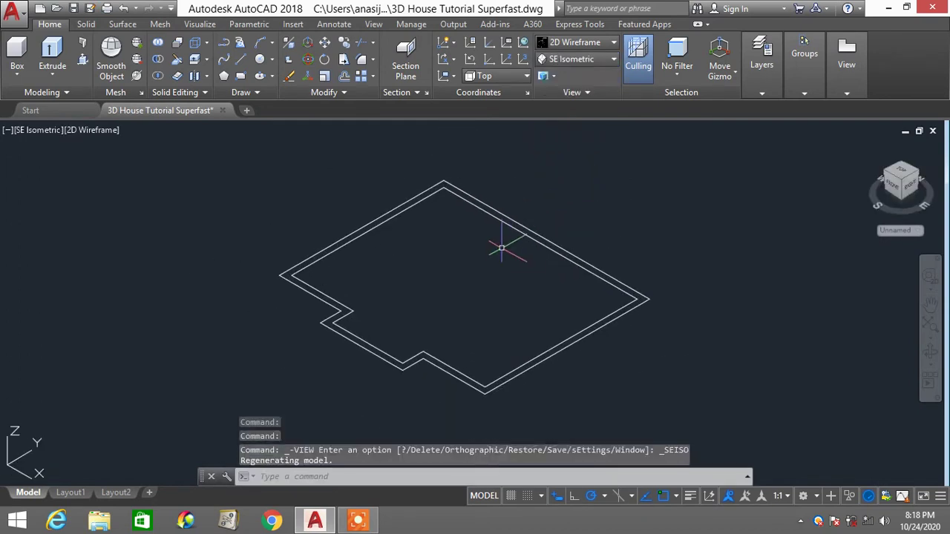
Presspull the area between the two outlines to a height of 4000 to raise the walls
{"action": "type", "text": "PRESS"}
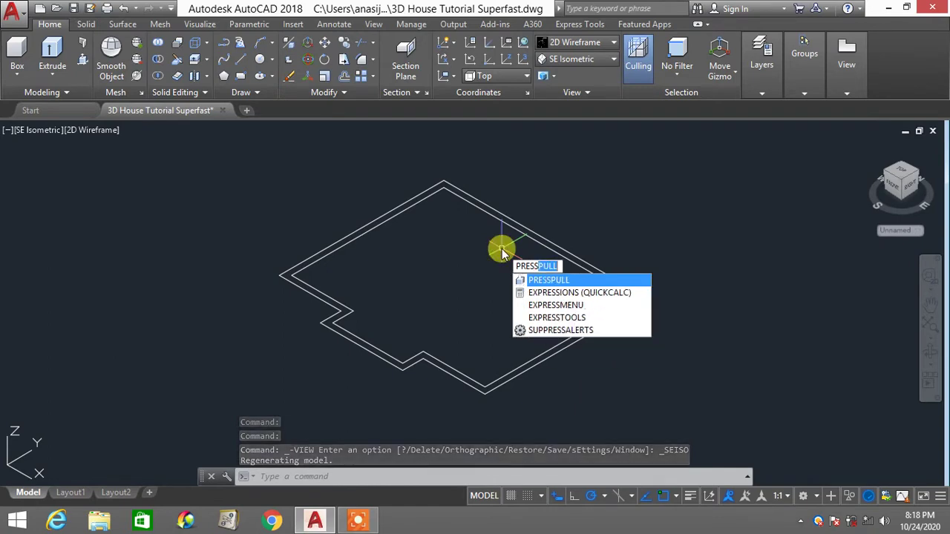
{"action": "key", "text": "Return"}
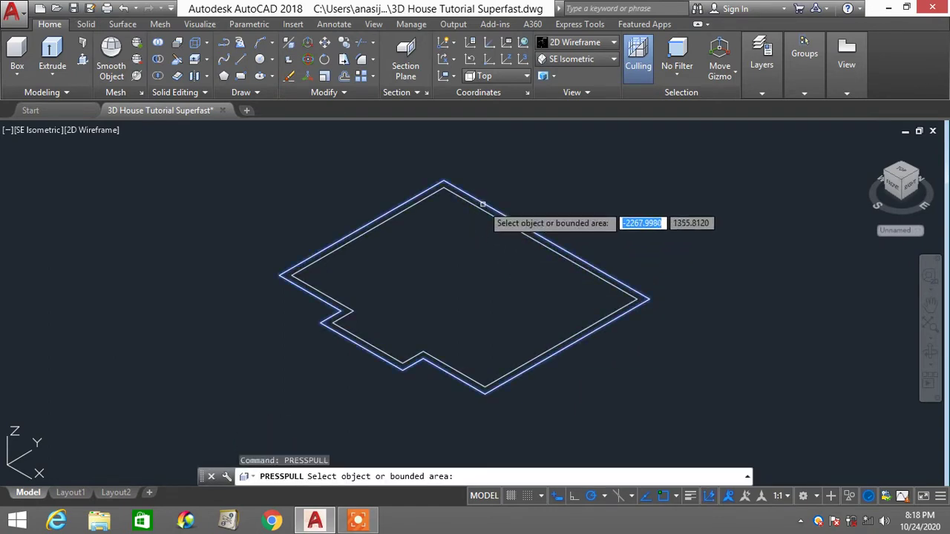
{"action": "left_click", "coordinate": [611, 317]}
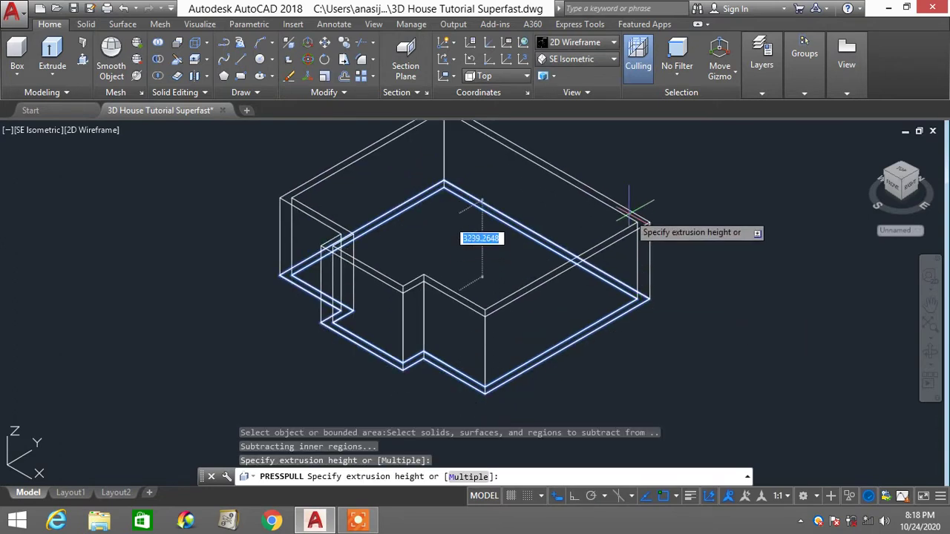
{"action": "type", "text": "4"}
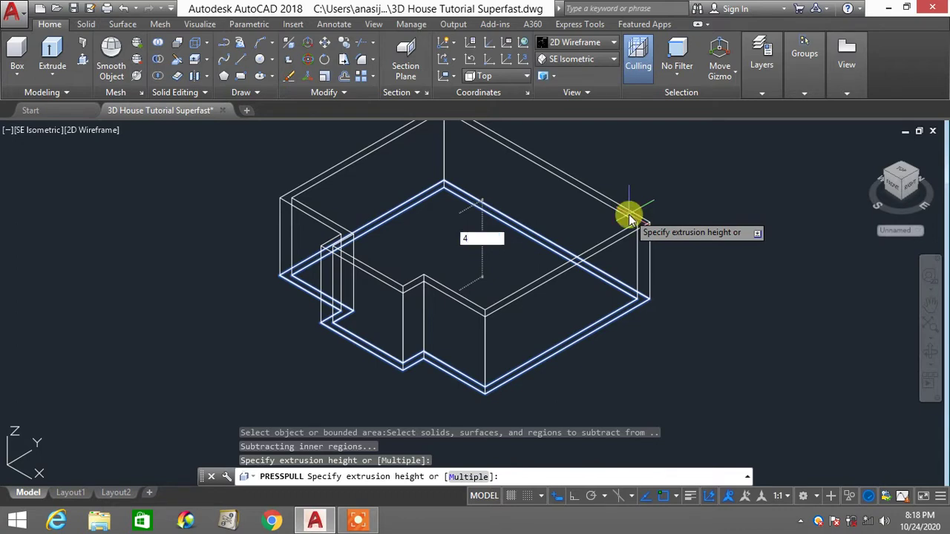
{"action": "type", "text": "000"}
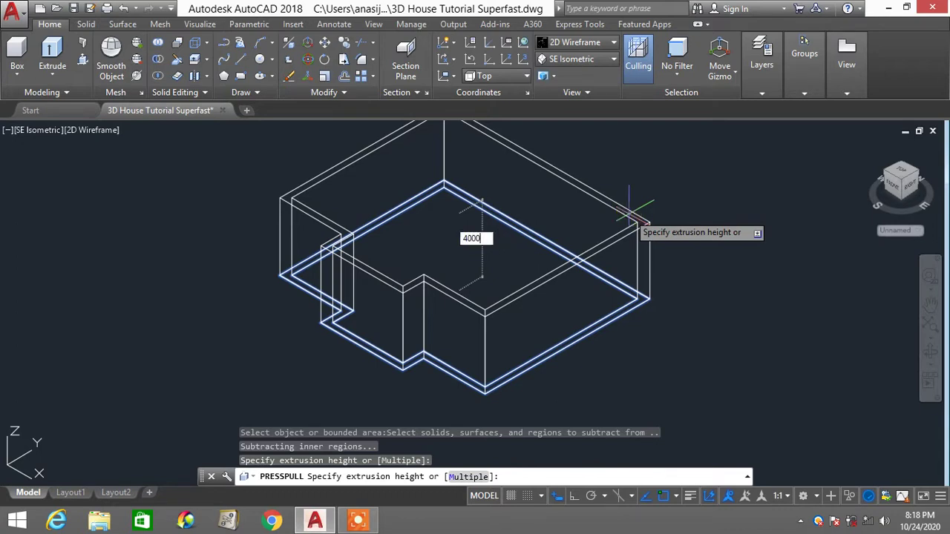
{"action": "key", "text": "Return"}
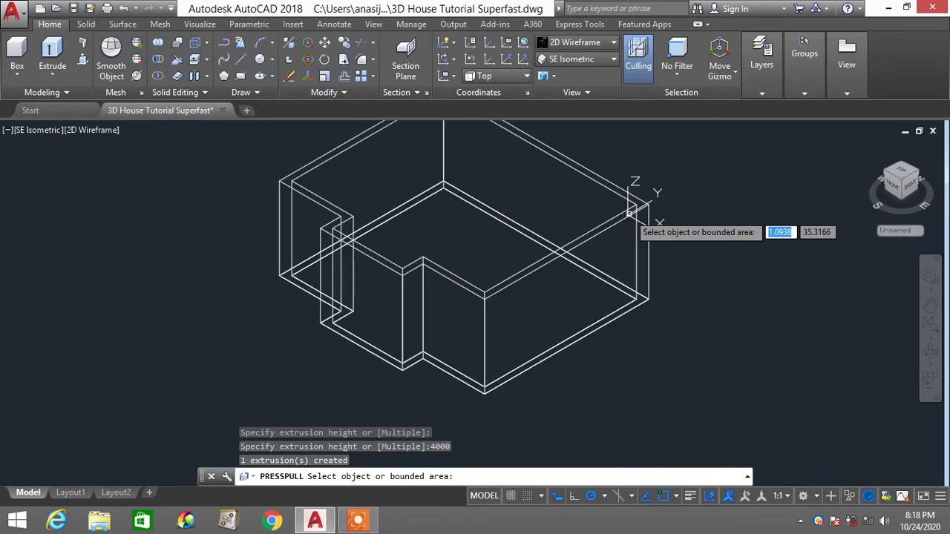
{"action": "middle_click_drag", "start_coordinate": [629, 214], "coordinate": [587, 255]}
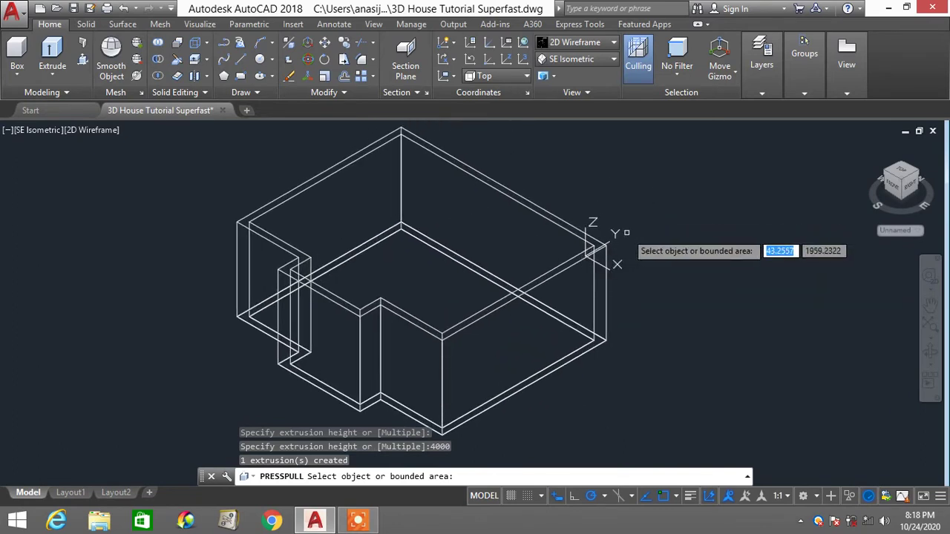
End Presspull and switch the model view to Right, with the house's side elevation in sight
{"action": "key", "text": "Return"}
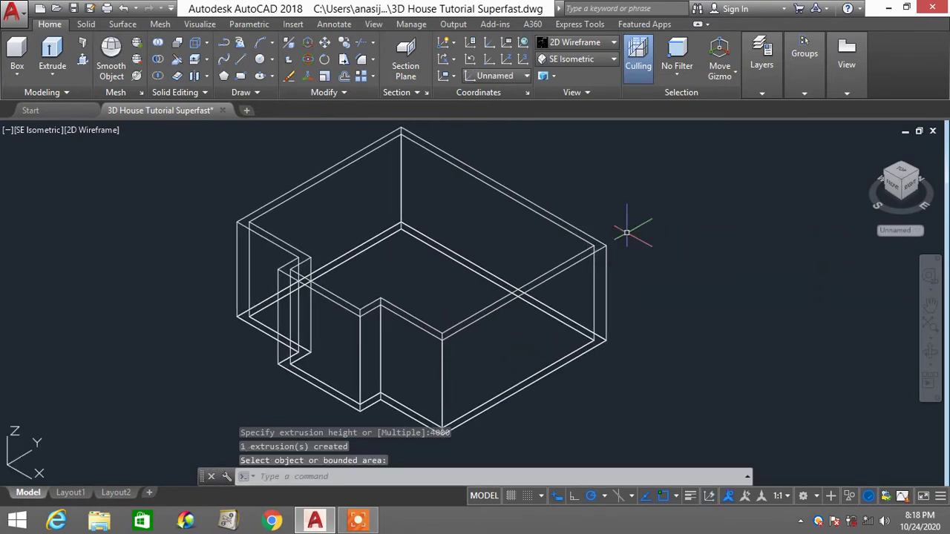
{"action": "scroll", "coordinate": [626, 233], "scroll_direction": "down", "scroll_amount": 2}
{"action": "scroll", "coordinate": [626, 232], "scroll_direction": "up", "scroll_amount": 2}
{"action": "scroll", "coordinate": [624, 226], "scroll_direction": "down", "scroll_amount": 2}
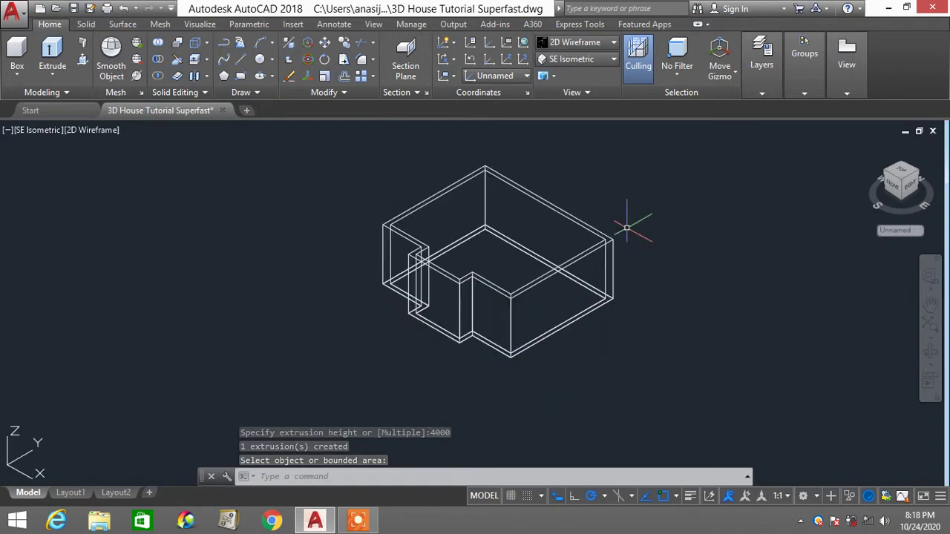
{"action": "scroll", "coordinate": [625, 227], "scroll_direction": "up", "scroll_amount": 2}
{"action": "scroll", "coordinate": [626, 229], "scroll_direction": "down", "scroll_amount": 2}
{"action": "scroll", "coordinate": [627, 228], "scroll_direction": "up", "scroll_amount": 2}
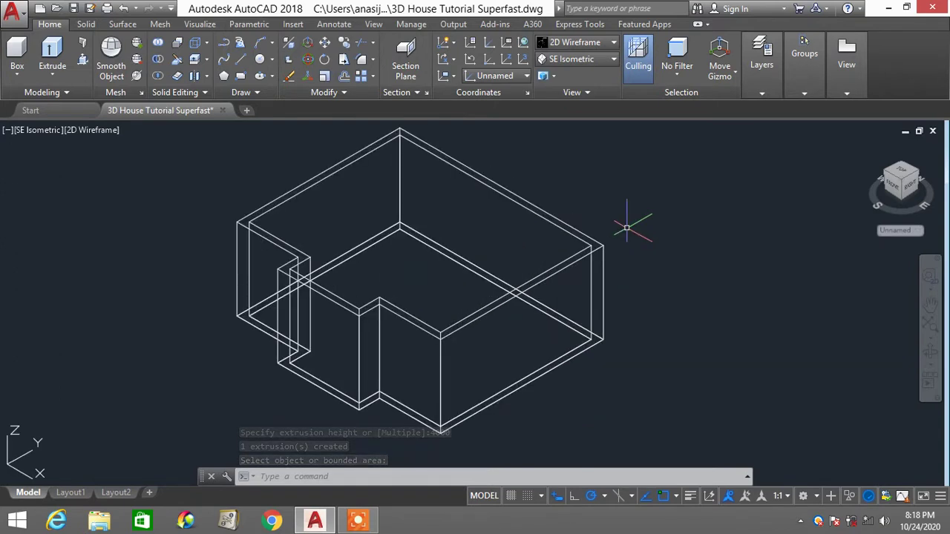
{"action": "left_click", "coordinate": [582, 61]}
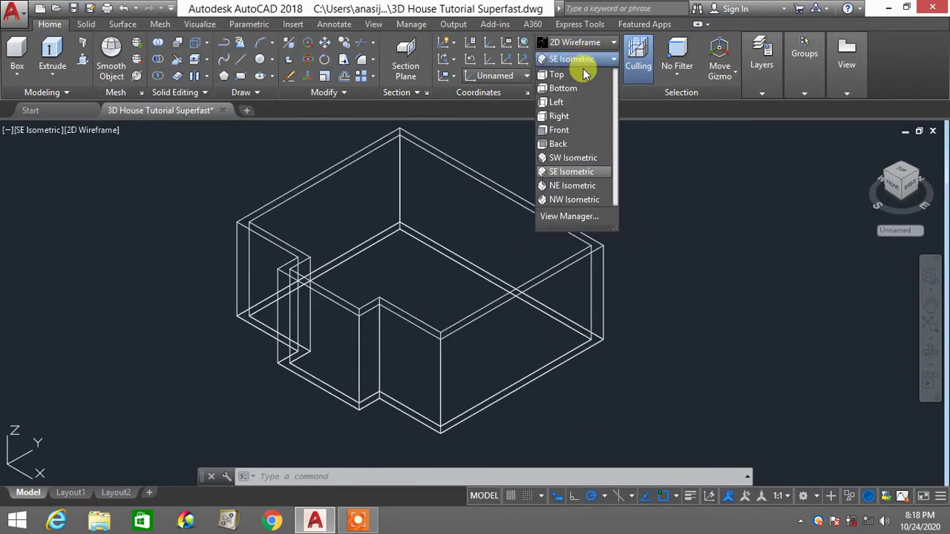
{"action": "left_click", "coordinate": [578, 118]}
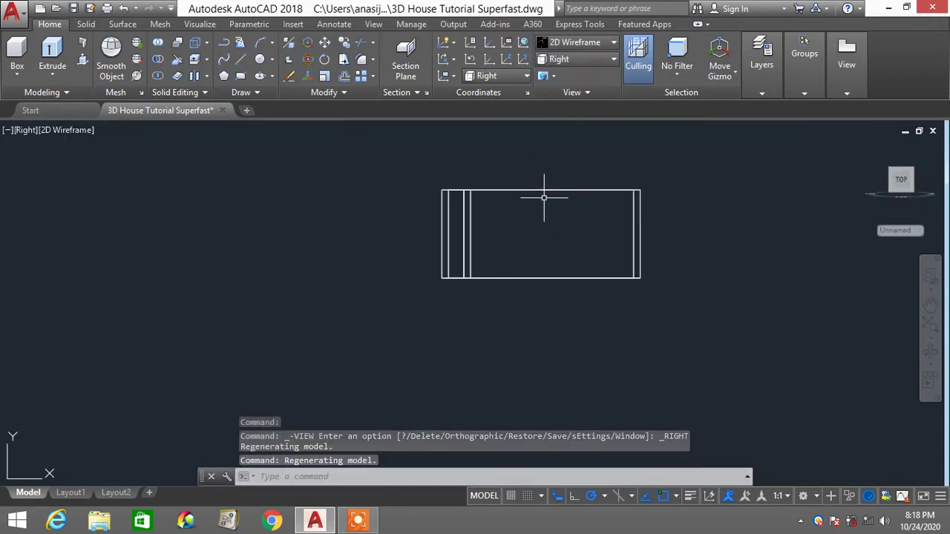
{"action": "scroll", "coordinate": [507, 233], "scroll_direction": "up", "scroll_amount": 2}
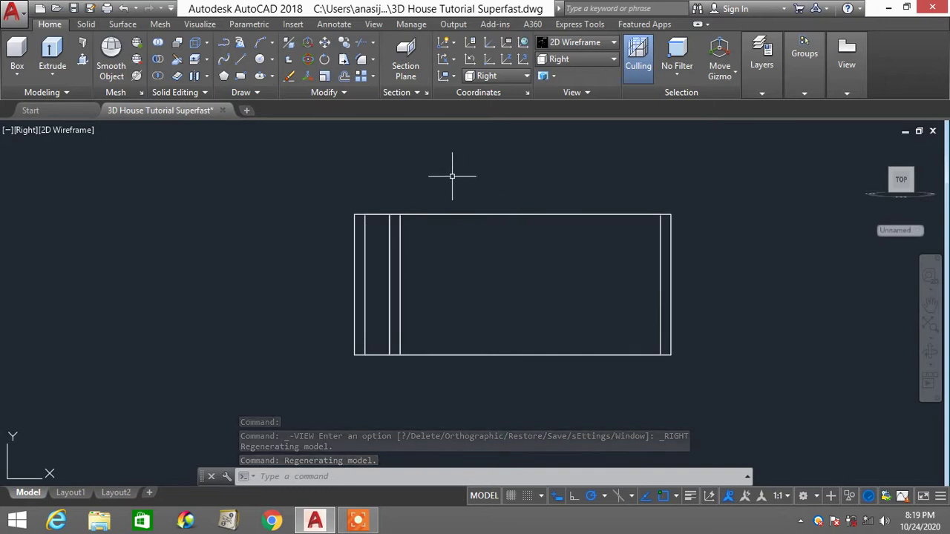
Start a roof polyline 700 left of the wall's upper left corner and run it horizontally to that corner
{"action": "type", "text": "PL"}
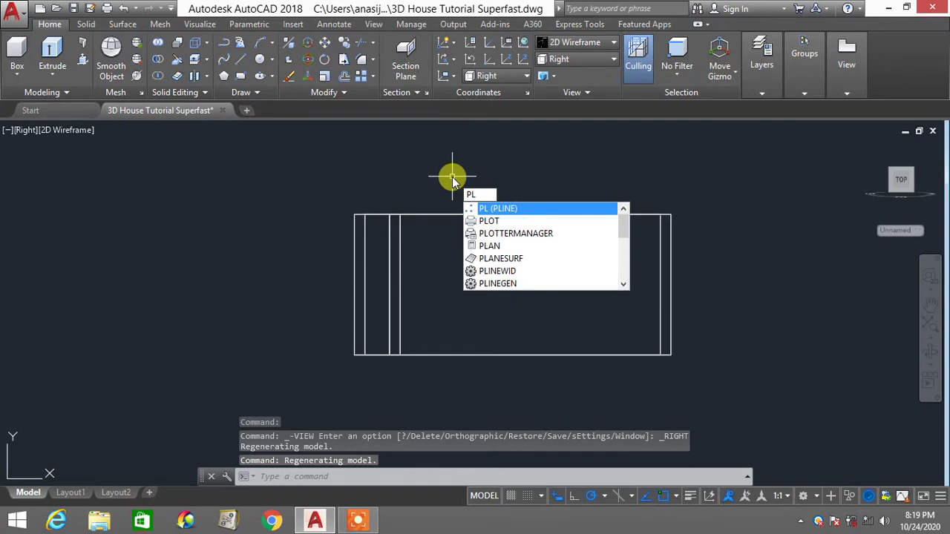
{"action": "key", "text": "Return"}
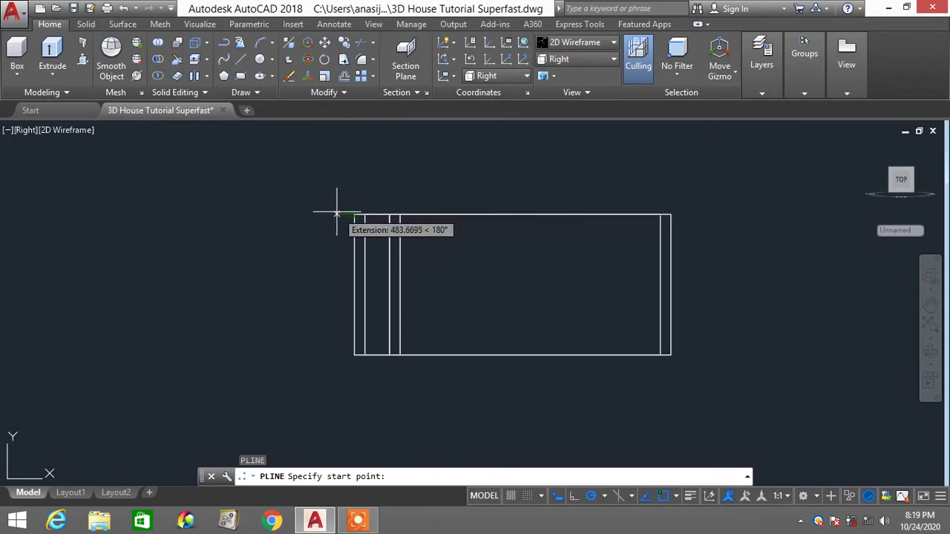
{"action": "type", "text": "7"}
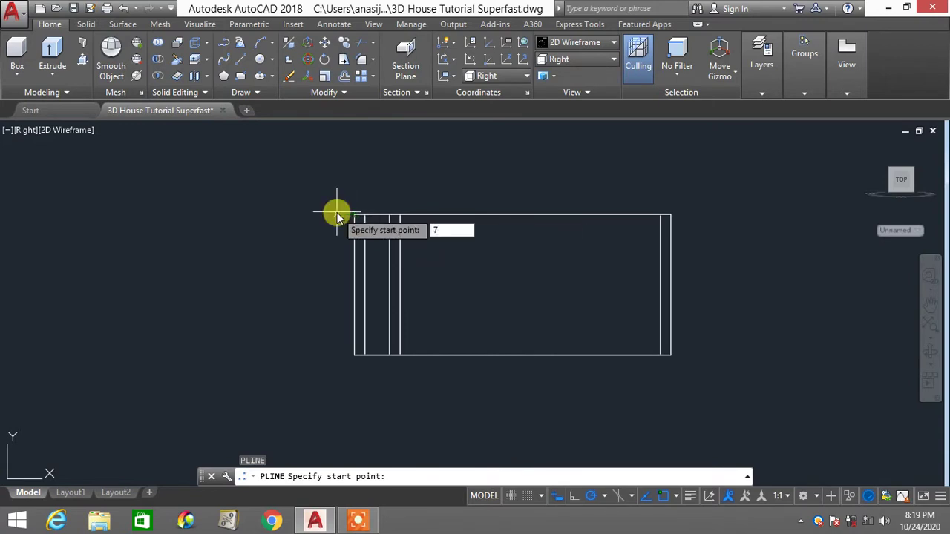
{"action": "type", "text": "00"}
{"action": "key", "text": "Return"}
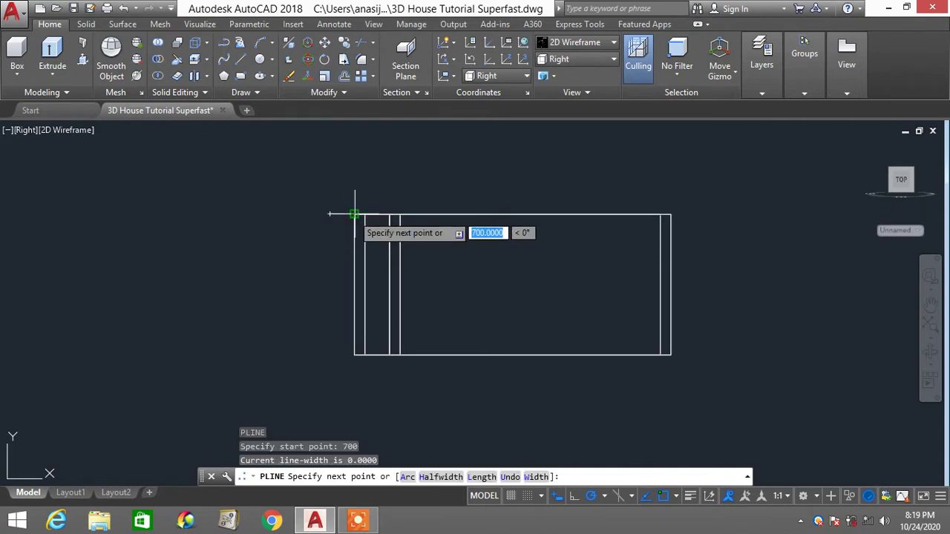
{"action": "left_click", "coordinate": [354, 215]}
Continue the roof polyline to a peak above the wall's midpoint, down just beyond the right wall, and 700 horizontally outward
{"action": "scroll", "coordinate": [424, 170], "scroll_direction": "down", "scroll_amount": 2}
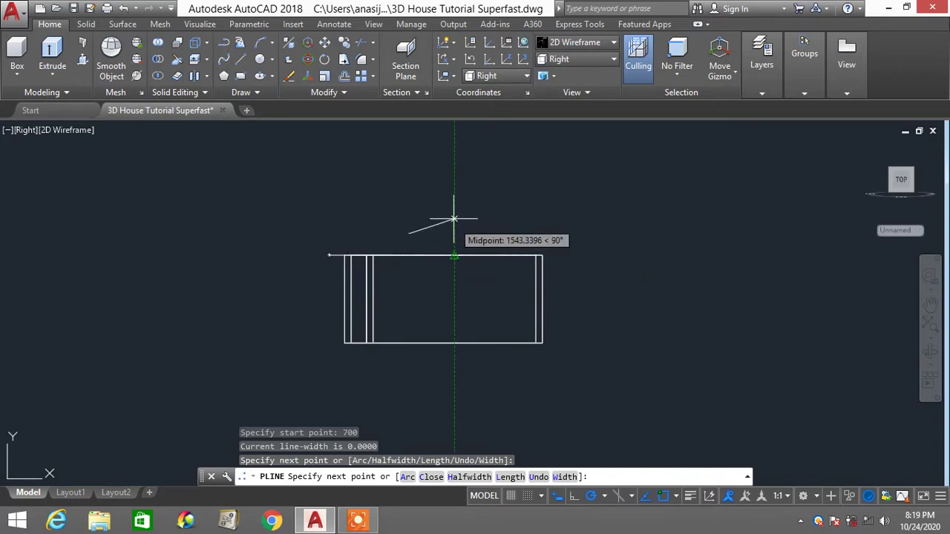
{"action": "left_click", "coordinate": [453, 181]}
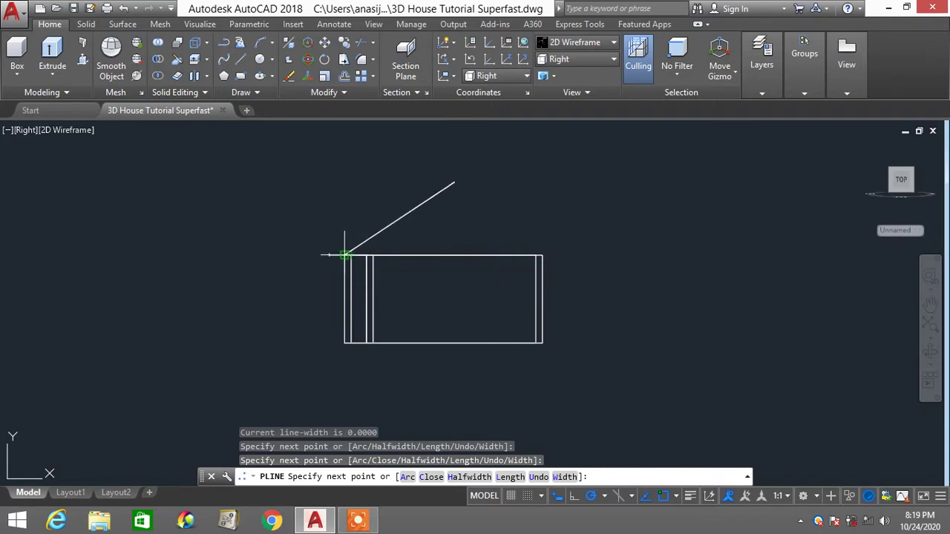
{"action": "scroll", "coordinate": [344, 254], "scroll_direction": "up", "scroll_amount": 3}
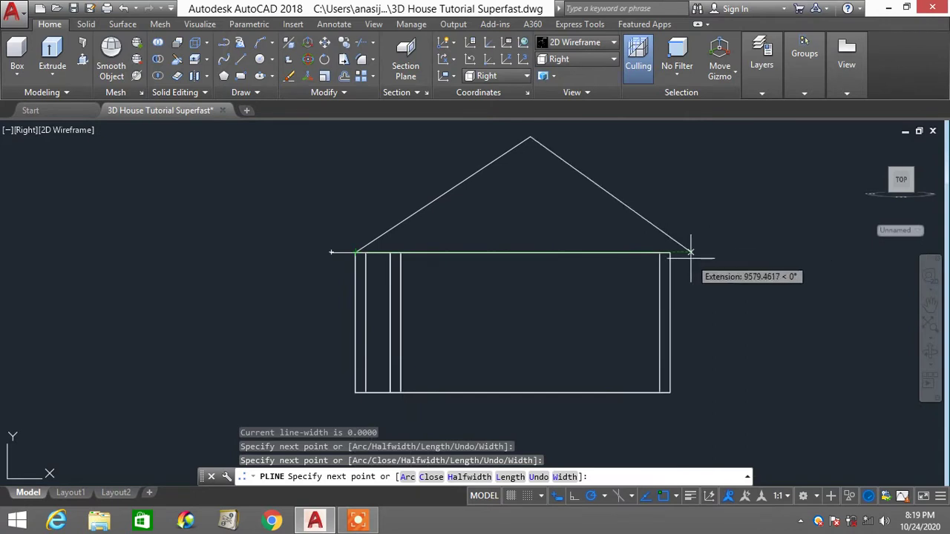
{"action": "scroll", "coordinate": [690, 254], "scroll_direction": "up", "scroll_amount": 4}
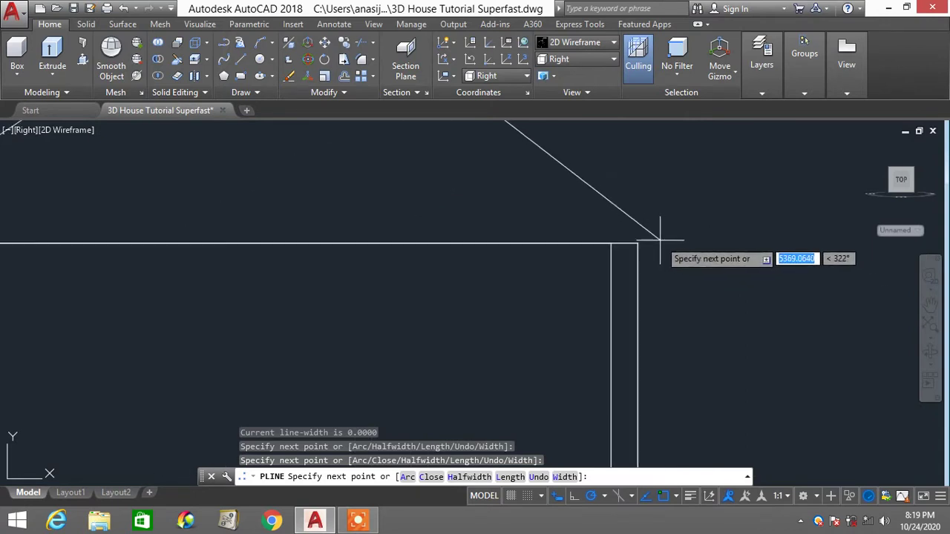
{"action": "scroll", "coordinate": [660, 236], "scroll_direction": "down", "scroll_amount": 4}
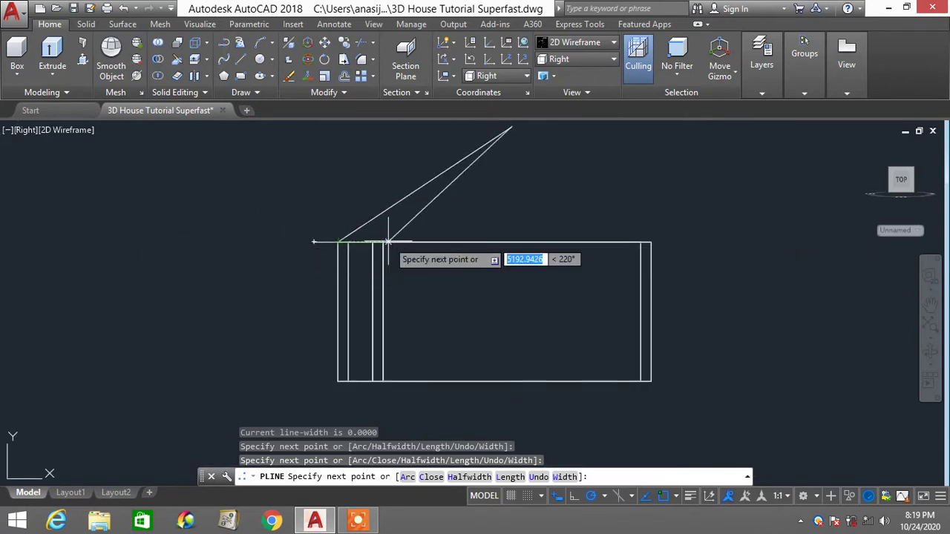
{"action": "left_click", "coordinate": [661, 241]}
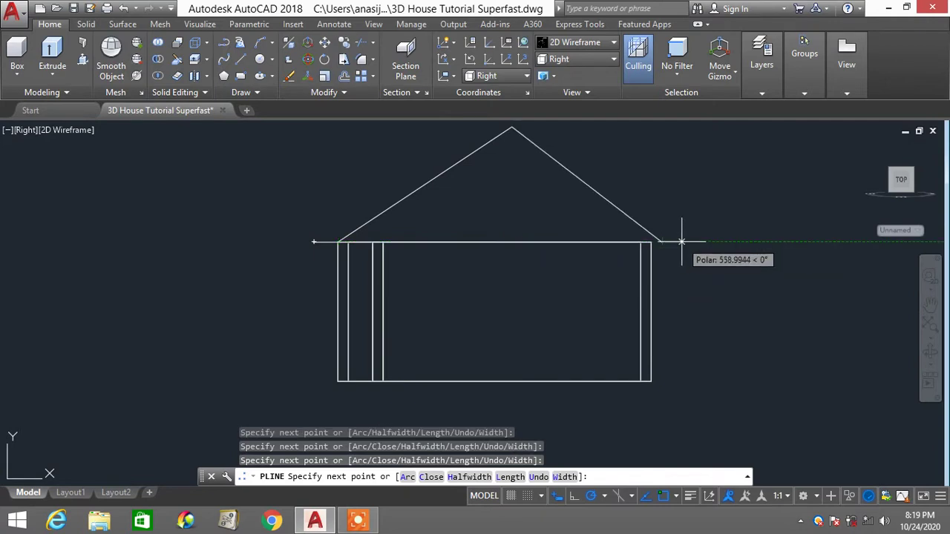
{"action": "type", "text": "700"}
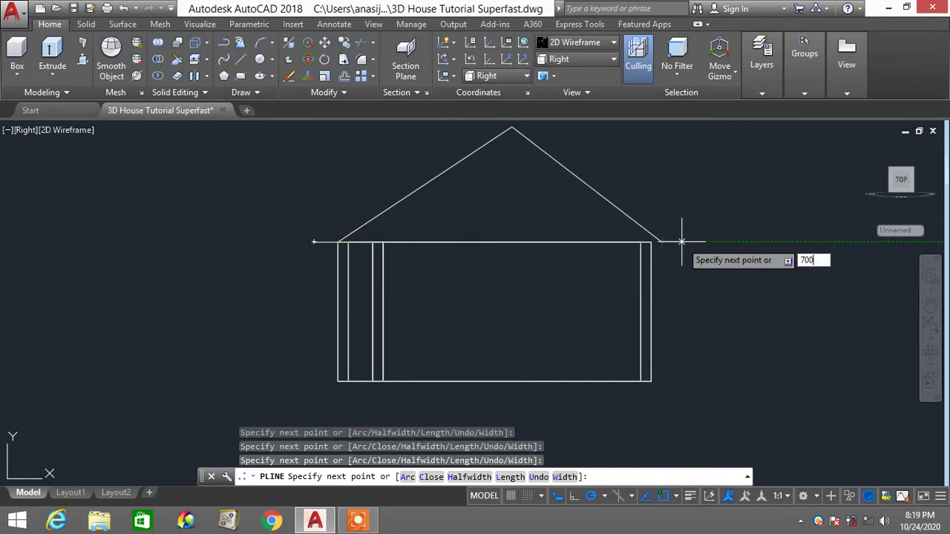
{"action": "key", "text": "Return"}
{"action": "key", "text": "Return"}
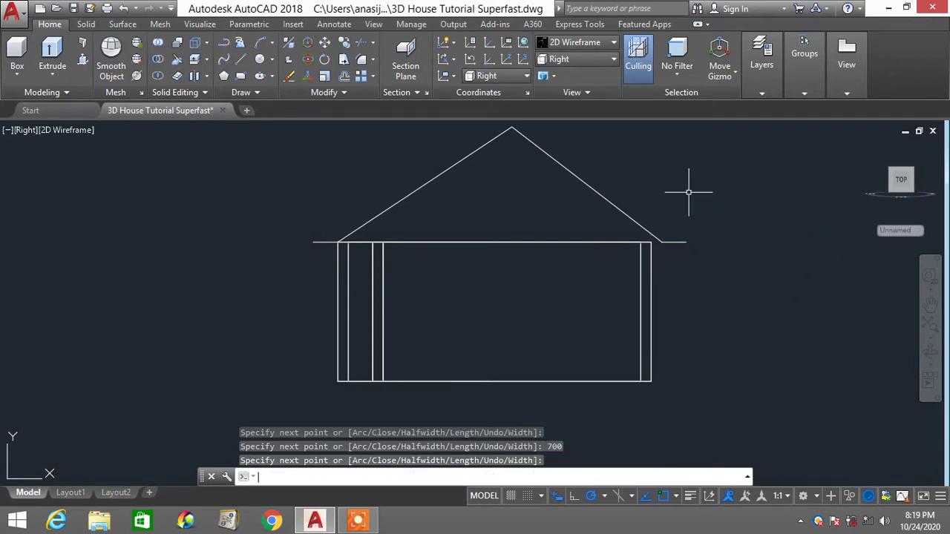
Offset the roof polyline 300 outward above the original to form the roof thickness
{"action": "scroll", "coordinate": [625, 221], "scroll_direction": "down", "scroll_amount": 2}
{"action": "scroll", "coordinate": [627, 221], "scroll_direction": "up", "scroll_amount": 2}
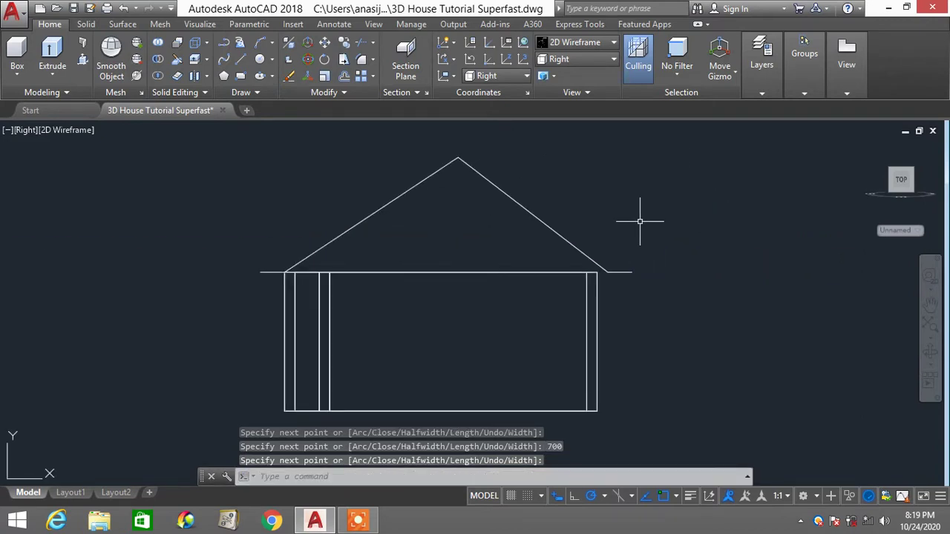
{"action": "type", "text": "o"}
{"action": "key", "text": "Return"}
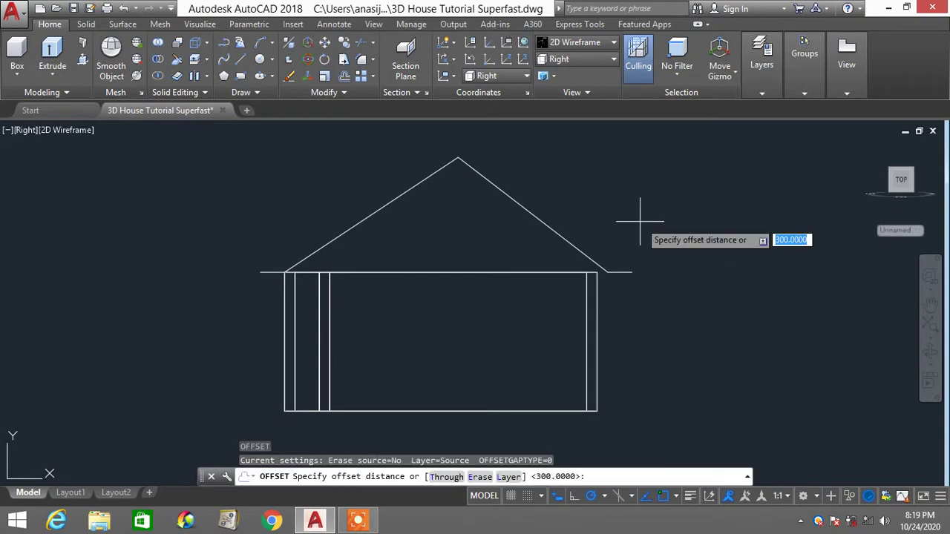
{"action": "type", "text": "300"}
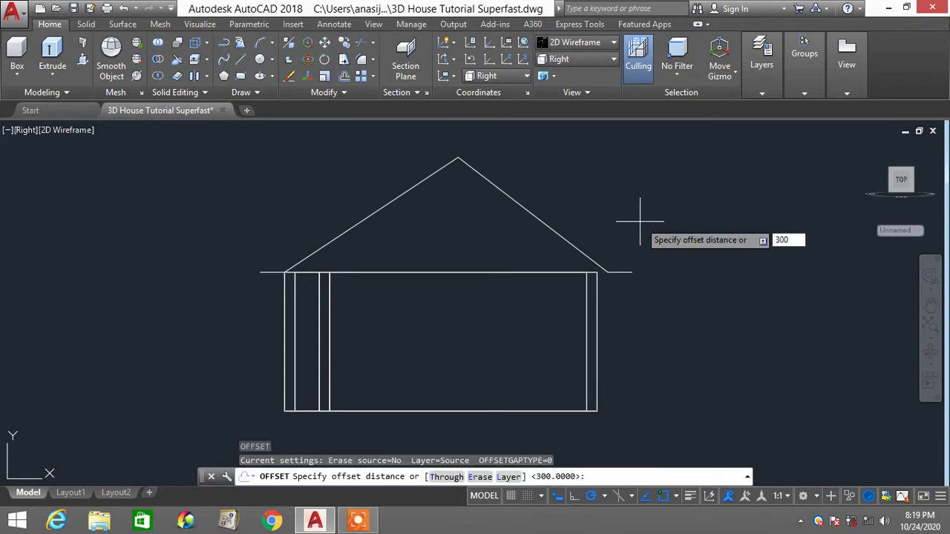
{"action": "key", "text": "Return"}
{"action": "left_click", "coordinate": [583, 252]}
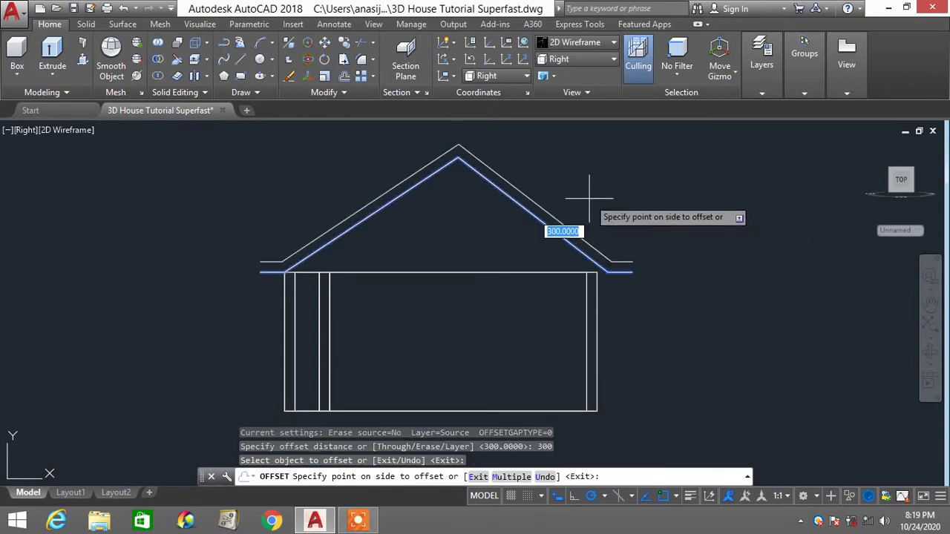
{"action": "left_click", "coordinate": [589, 198]}
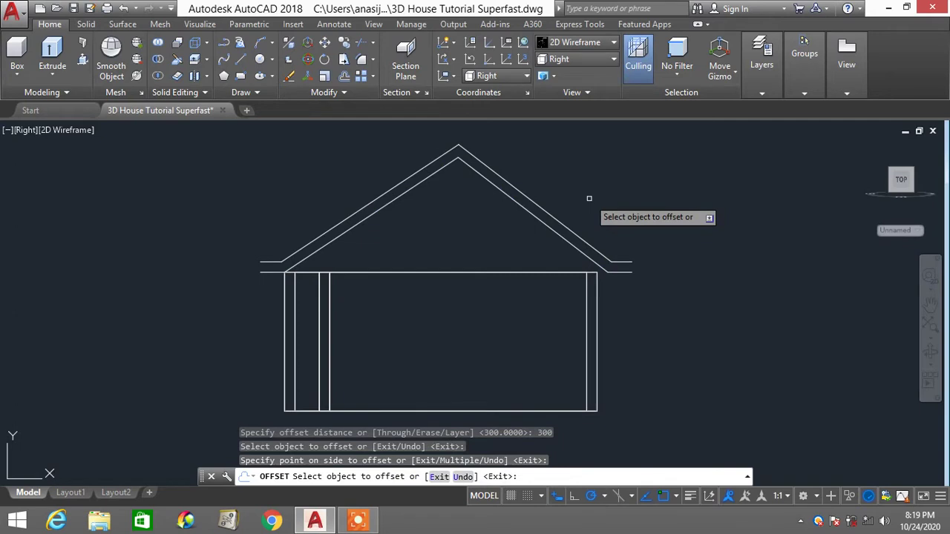
{"action": "key", "text": "Escape"}
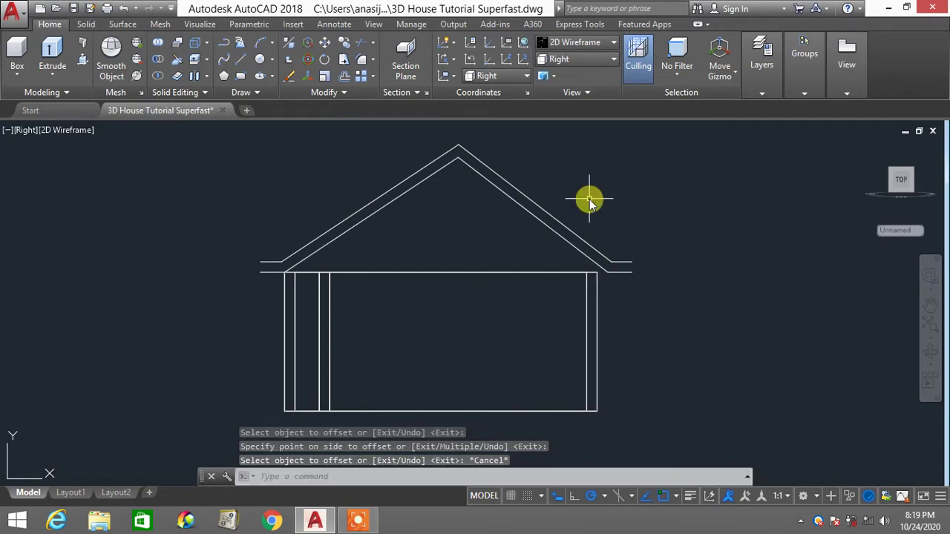
Close the left and right open ends of the roof profile with short vertical lines between the two polylines
{"action": "type", "text": "L"}
{"action": "key", "text": "Return"}
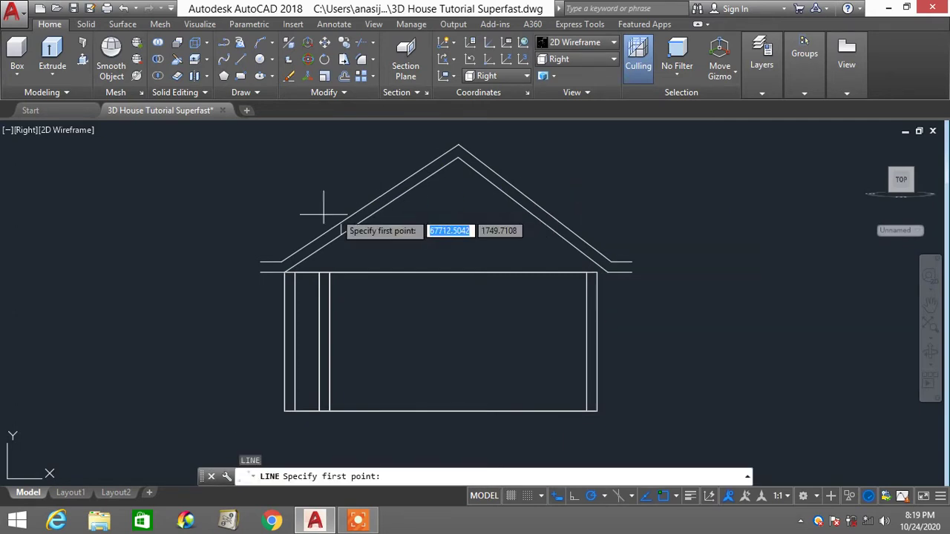
{"action": "left_click", "coordinate": [261, 264]}
{"action": "left_click", "coordinate": [260, 272]}
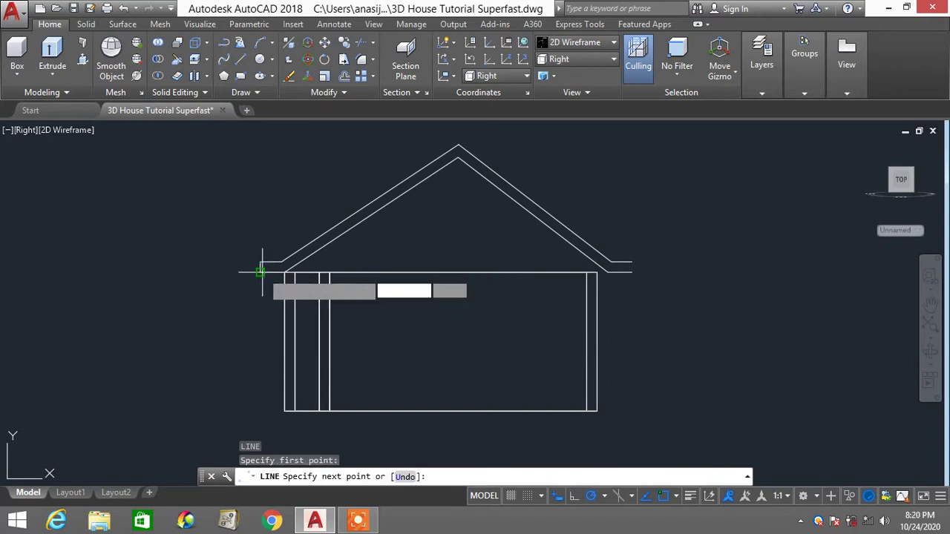
{"action": "left_click", "coordinate": [284, 271]}
{"action": "key", "text": "Return"}
{"action": "key", "text": "Return"}
{"action": "left_click", "coordinate": [632, 271]}
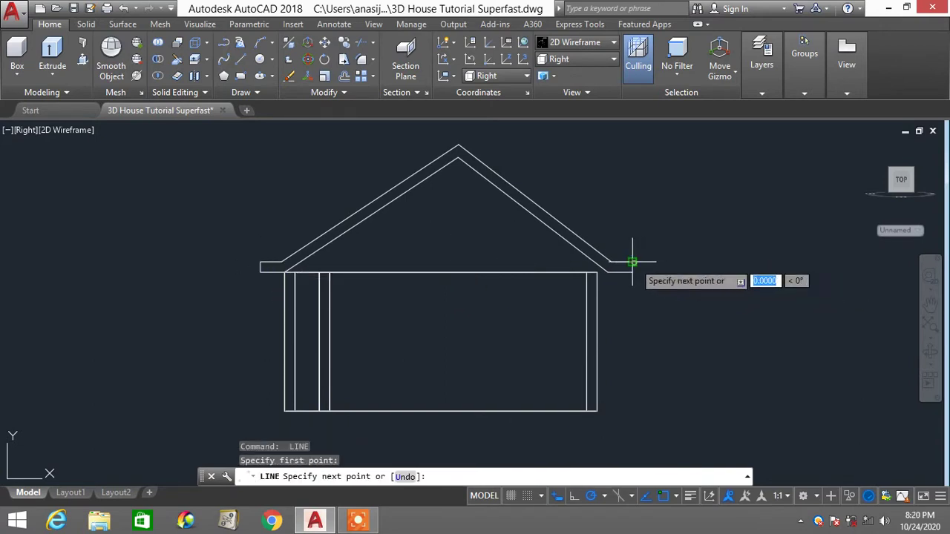
{"action": "left_click", "coordinate": [632, 259]}
{"action": "key", "text": "Return"}
Orbit the model to view the roof profile against the walls, and switch the view to Top
{"action": "scroll", "coordinate": [663, 239], "scroll_direction": "down", "scroll_amount": 2}
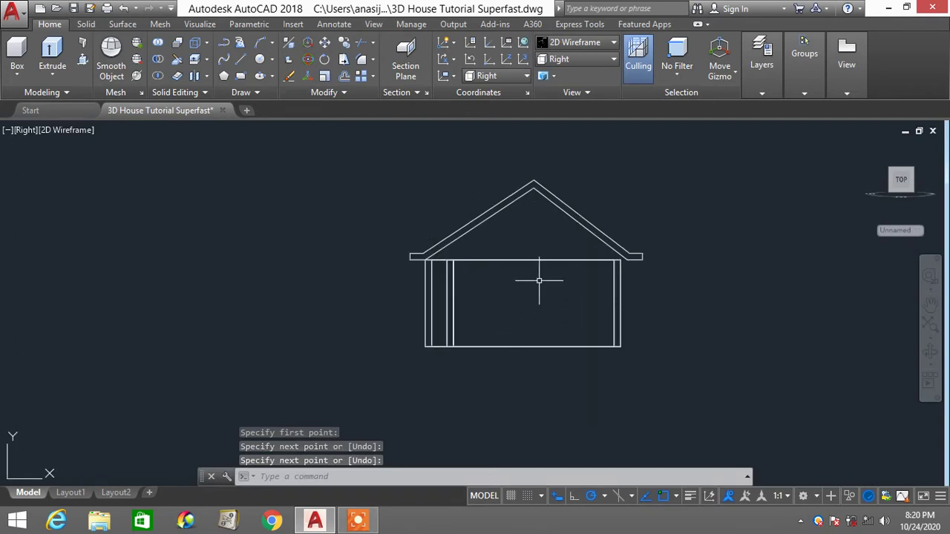
{"action": "scroll", "coordinate": [539, 281], "scroll_direction": "up", "scroll_amount": 2}
{"action": "scroll", "coordinate": [539, 281], "scroll_direction": "down", "scroll_amount": 2}
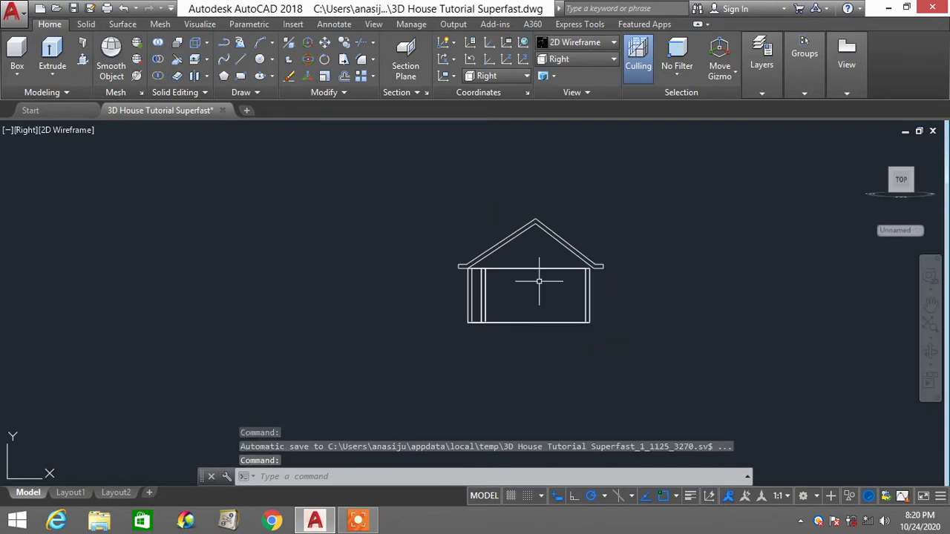
{"action": "scroll", "coordinate": [539, 281], "scroll_direction": "up", "scroll_amount": 2}
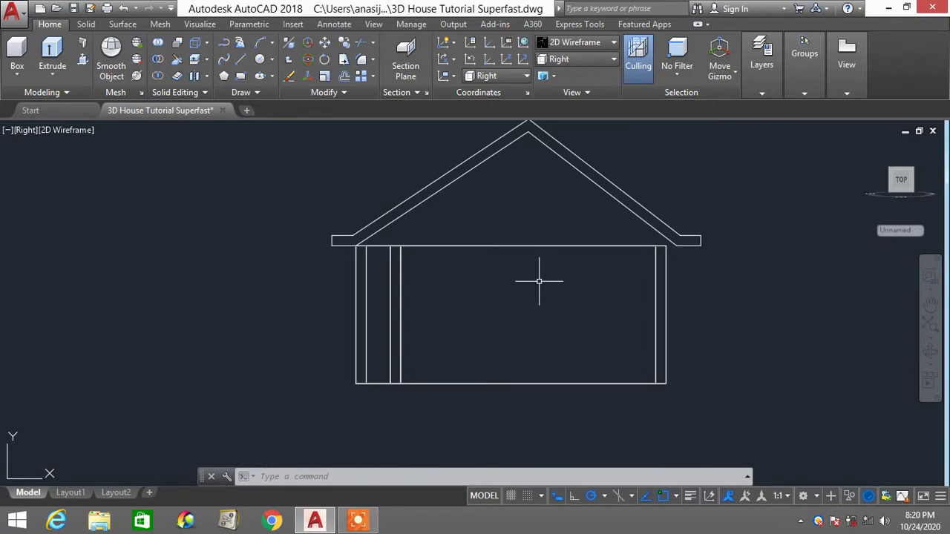
{"action": "mouse_move", "coordinate": [539, 280]}
{"action": "middle_mouse_down", "text": "shift"}
{"action": "mouse_move", "coordinate": [568, 284]}
{"action": "mouse_move", "coordinate": [586, 317]}
{"action": "mouse_move", "coordinate": [536, 314]}
{"action": "mouse_move", "coordinate": [619, 313]}
{"action": "mouse_move", "coordinate": [587, 316]}
{"action": "middle_mouse_up", "text": "shift"}
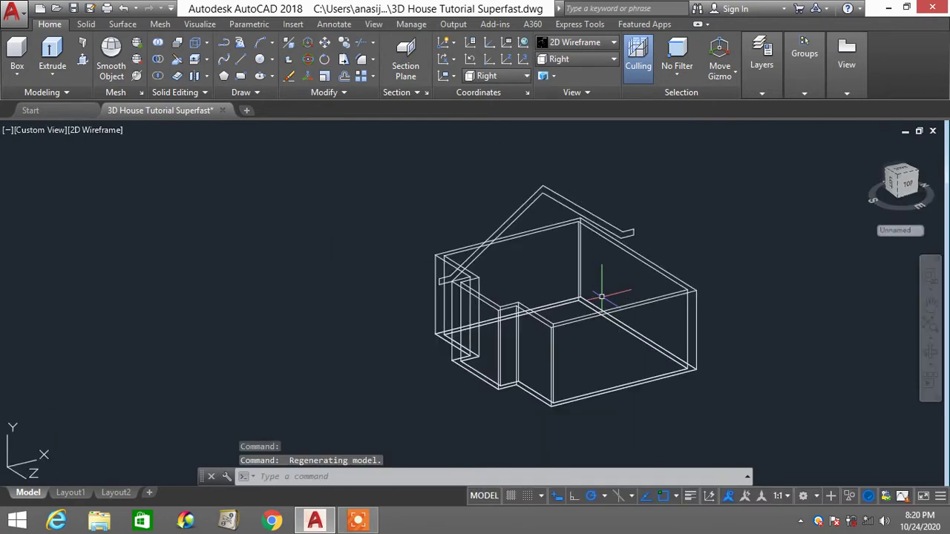
{"action": "left_click", "coordinate": [586, 59]}
{"action": "left_click", "coordinate": [558, 70]}
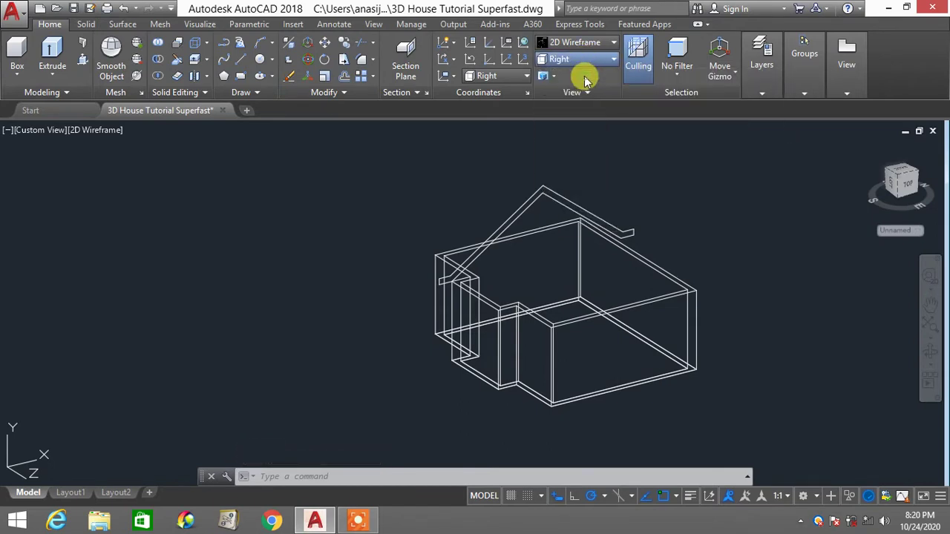
{"action": "middle_click_drag", "start_coordinate": [551, 144], "coordinate": [521, 172]}
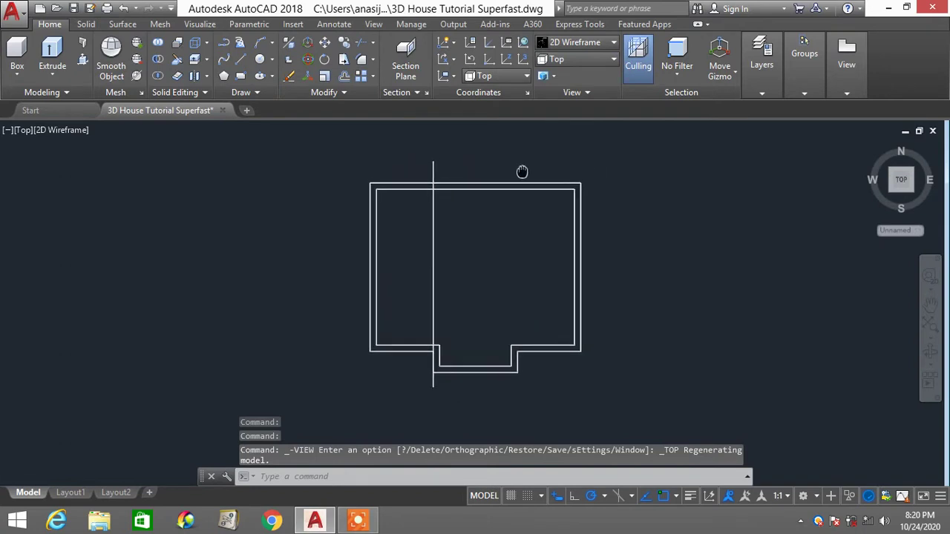
Move the roof profile with its end lines horizontally from its lower endpoint to just outside the east wall
{"action": "type", "text": "m"}
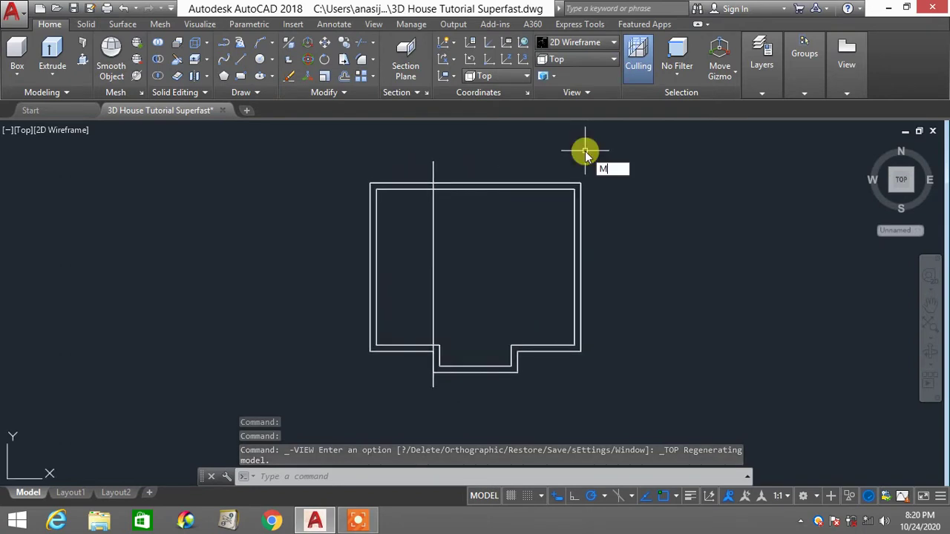
{"action": "key", "text": "Return"}
{"action": "left_click", "coordinate": [484, 160]}
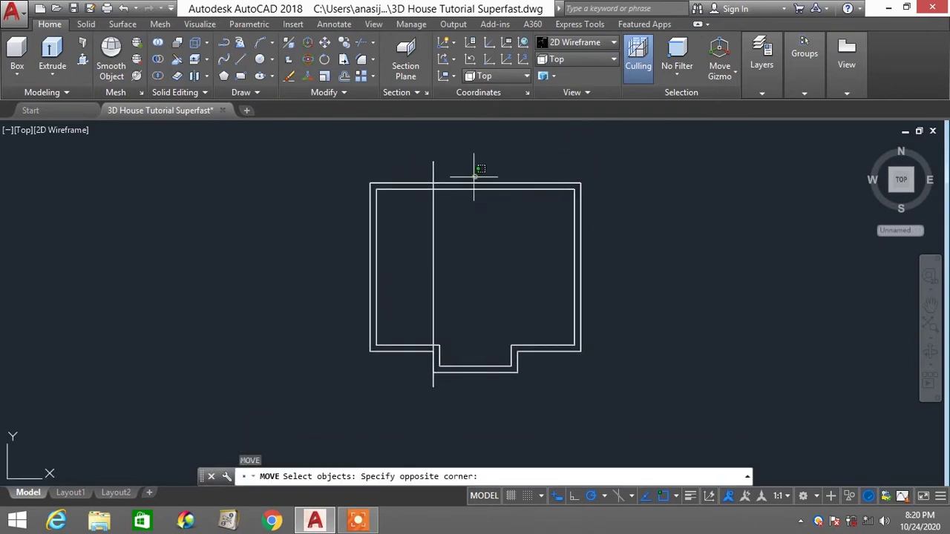
{"action": "left_click", "coordinate": [381, 132]}
{"action": "scroll", "coordinate": [442, 404], "scroll_direction": "up", "scroll_amount": 2}
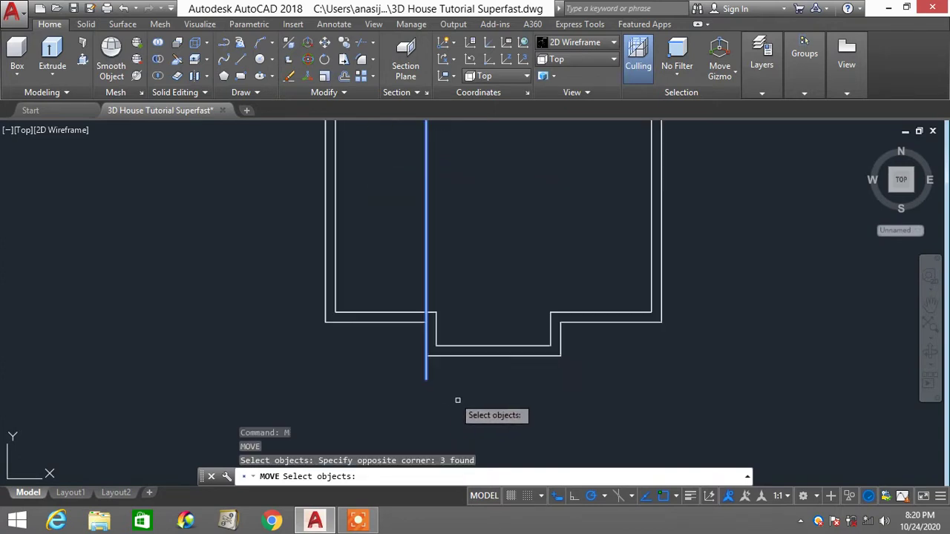
{"action": "left_click", "coordinate": [455, 399]}
{"action": "key", "text": "Return"}
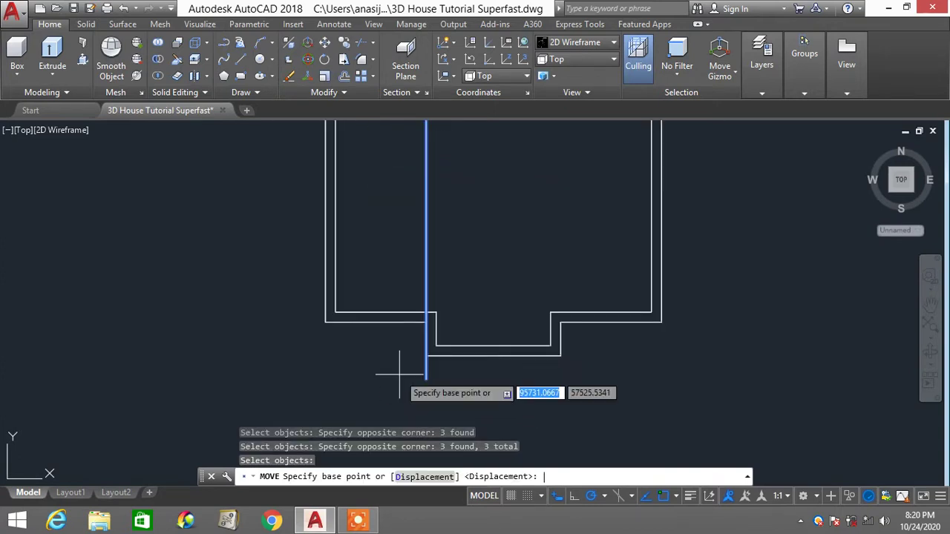
{"action": "scroll", "coordinate": [399, 375], "scroll_direction": "down", "scroll_amount": 2}
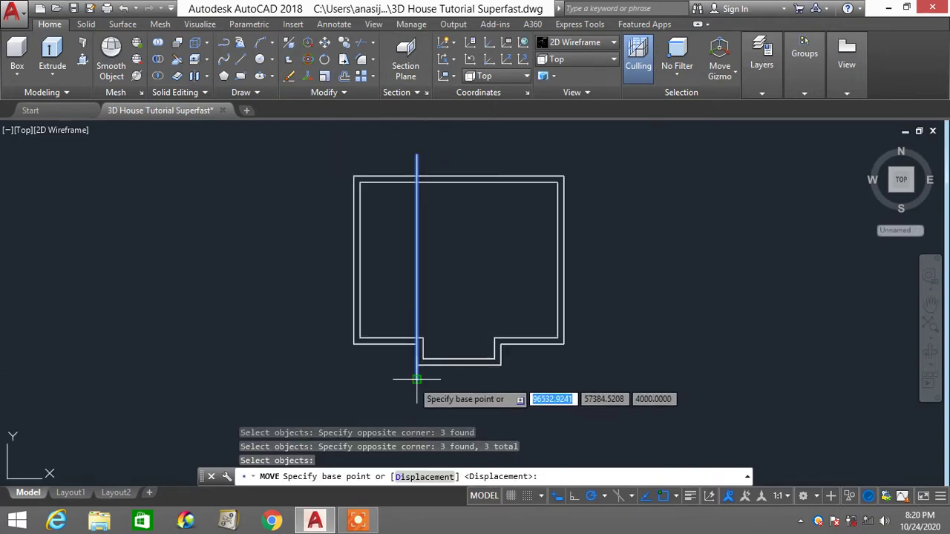
{"action": "left_click", "coordinate": [415, 378]}
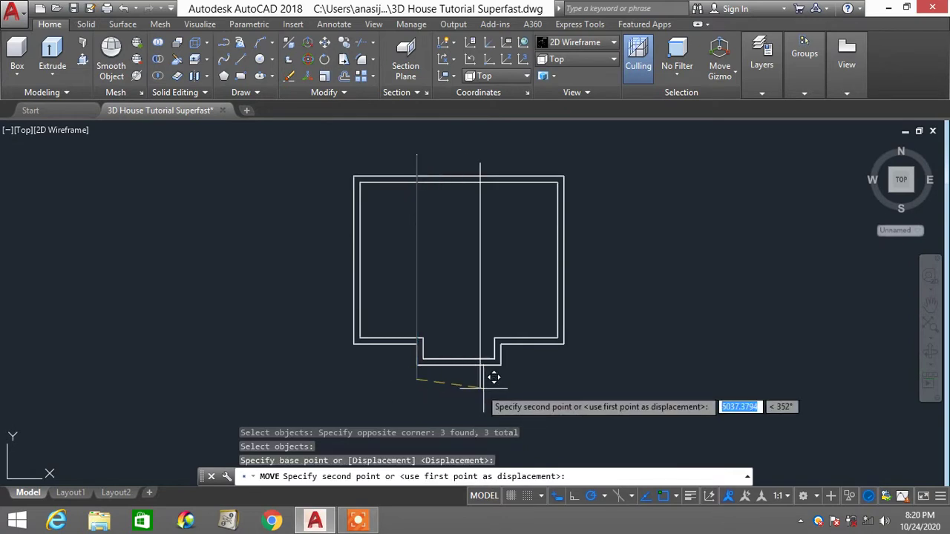
{"action": "left_click", "coordinate": [577, 378]}
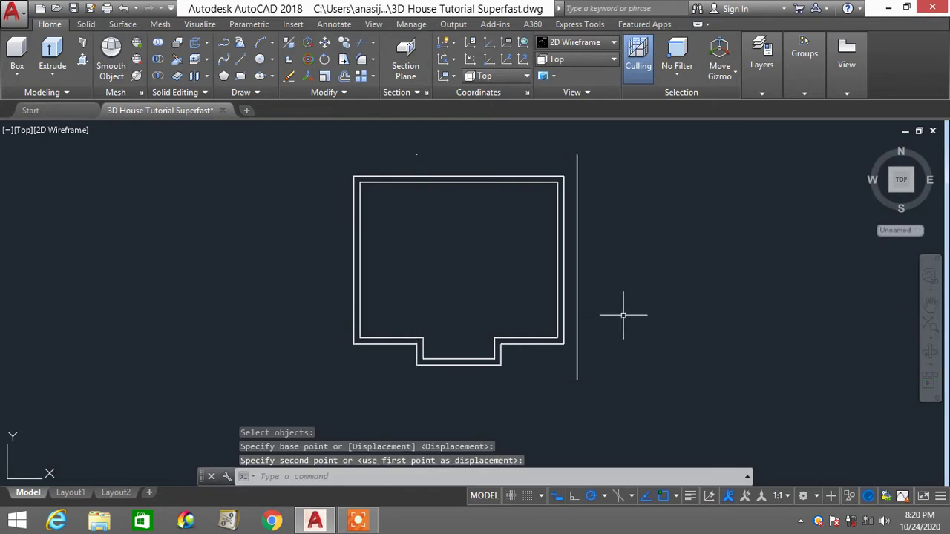
Switch to the SE Isometric view and delete the stray short line left behind at the roof profile's old location
{"action": "left_click", "coordinate": [582, 59]}
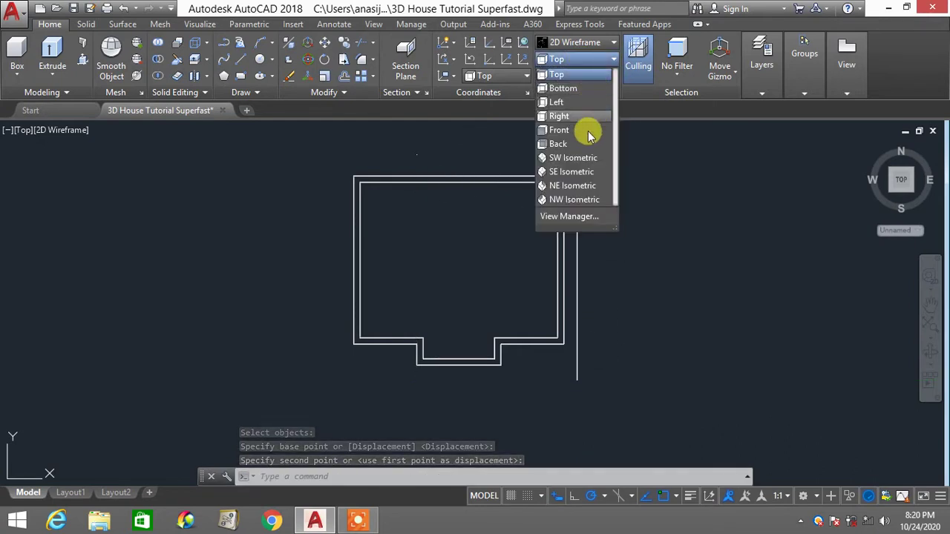
{"action": "left_click", "coordinate": [586, 171]}
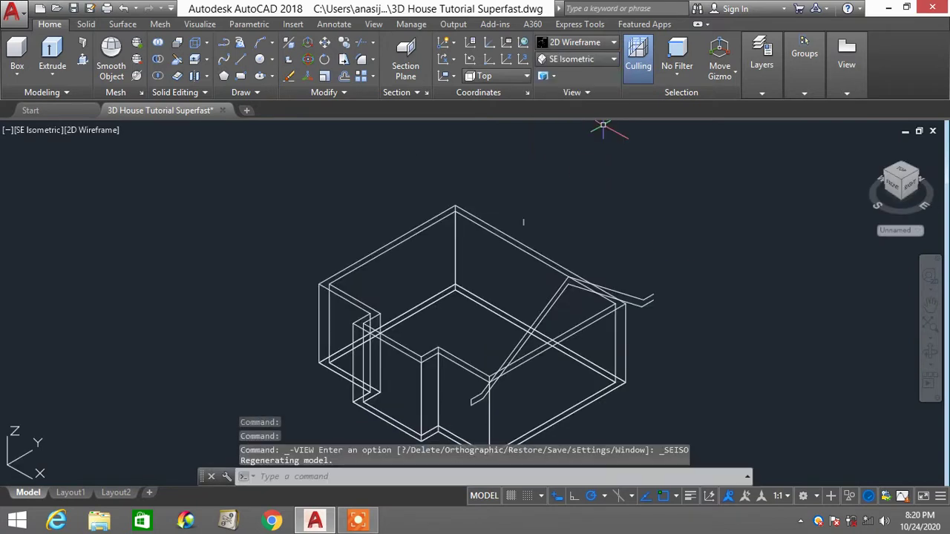
{"action": "middle_click_drag", "start_coordinate": [572, 243], "coordinate": [498, 201]}
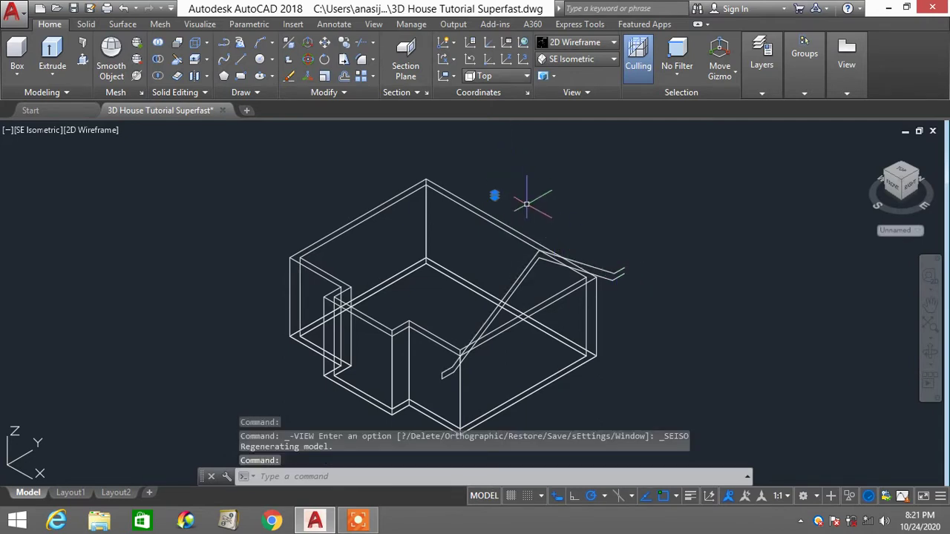
{"action": "key", "text": "Delete"}
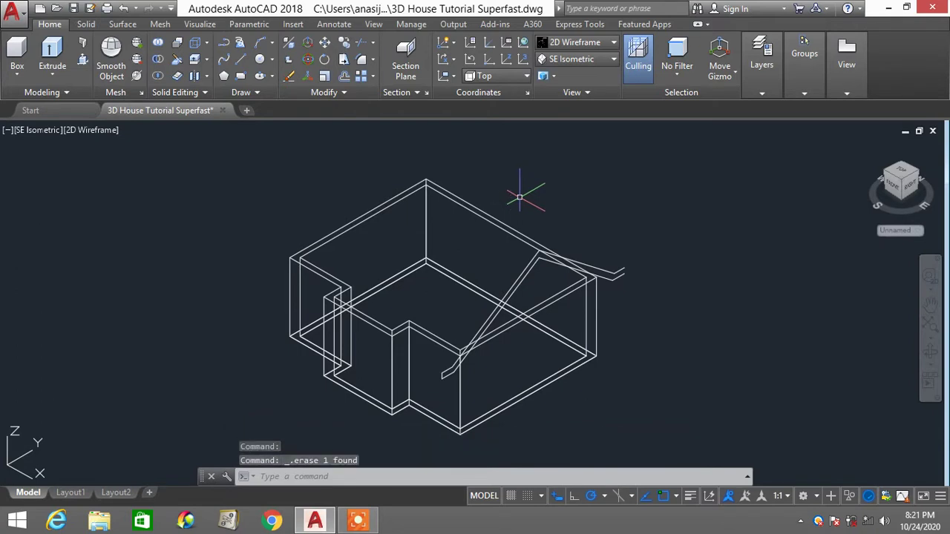
Draw a short vertical line closing the open north end of the moved roof profile
{"action": "key", "text": "Return"}
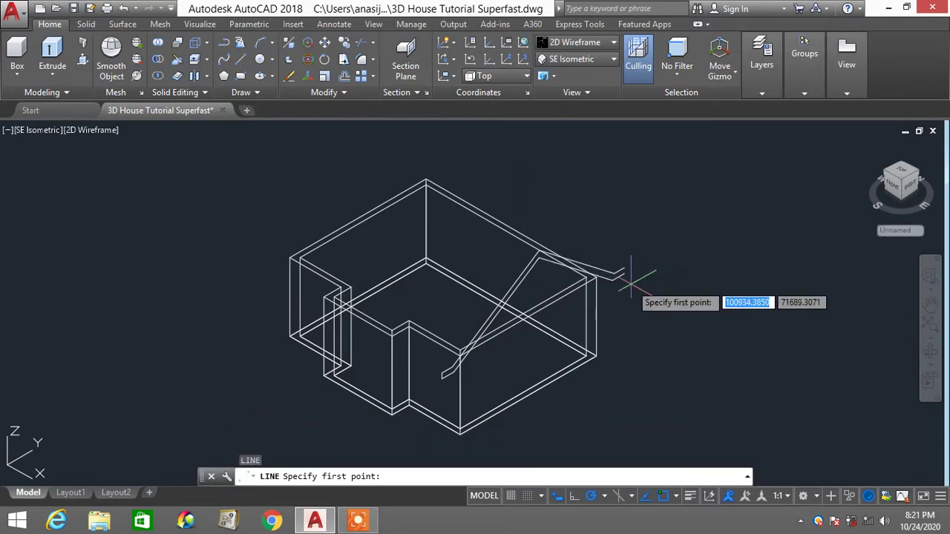
{"action": "left_click", "coordinate": [621, 270]}
{"action": "scroll", "coordinate": [627, 269], "scroll_direction": "up", "scroll_amount": 4}
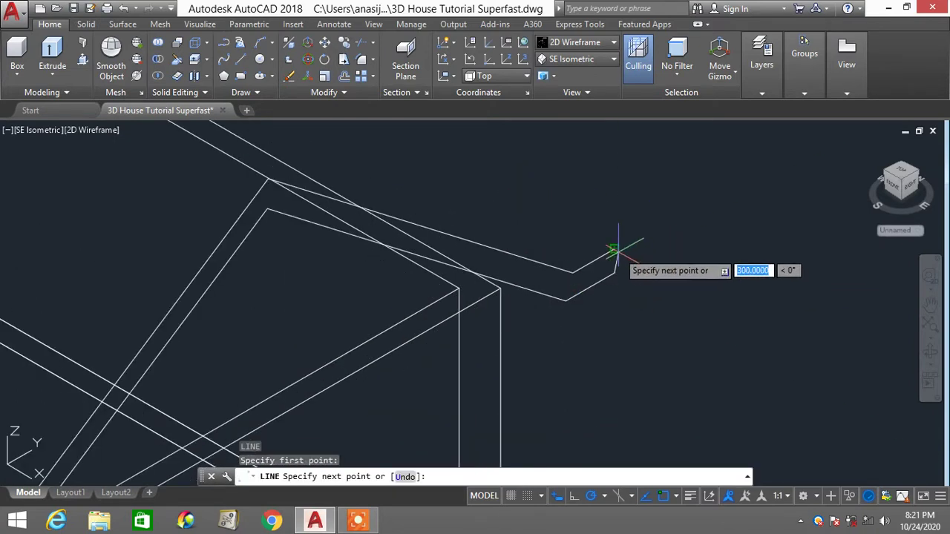
{"action": "left_click", "coordinate": [616, 250]}
{"action": "key", "text": "Return"}
{"action": "scroll", "coordinate": [641, 238], "scroll_direction": "down", "scroll_amount": 4}
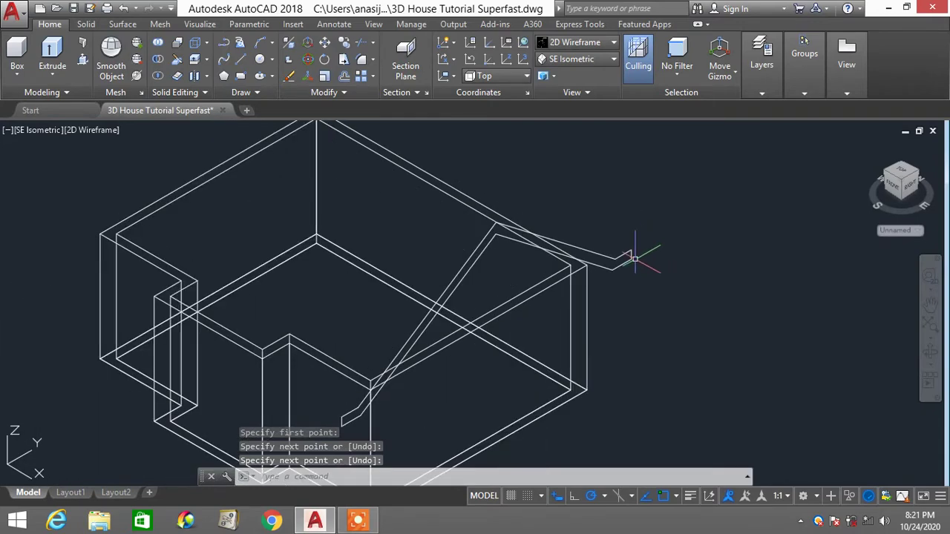
{"action": "scroll", "coordinate": [634, 259], "scroll_direction": "down", "scroll_amount": 2}
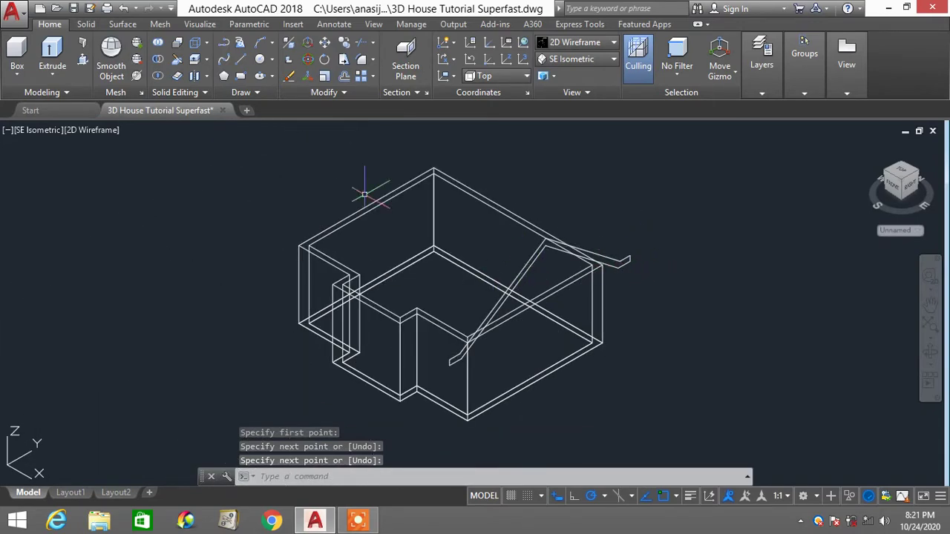
Set the UCS origin at the roof profile's lower front corner, with X along the eave's bottom edge and Y up the end line
{"action": "scroll", "coordinate": [529, 377], "scroll_direction": "up", "scroll_amount": 2}
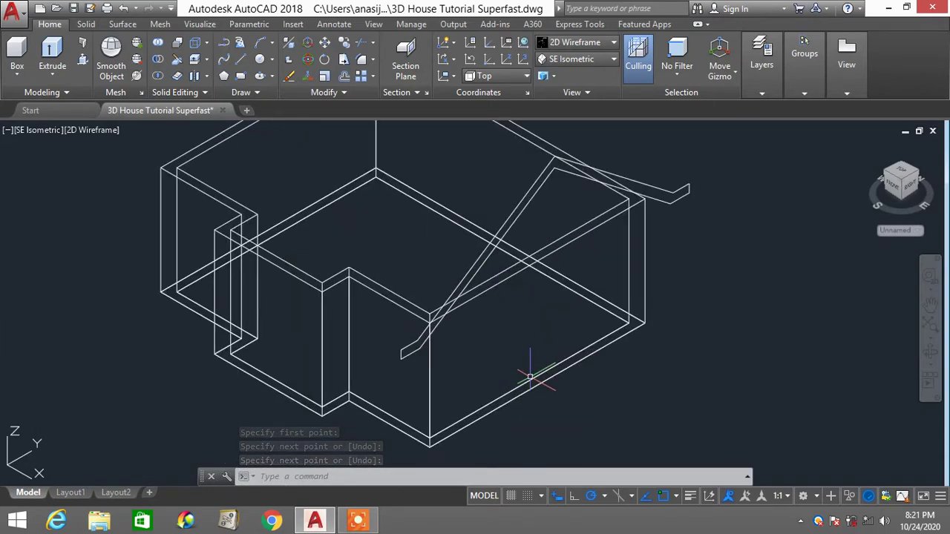
{"action": "scroll", "coordinate": [529, 377], "scroll_direction": "up", "scroll_amount": 3}
{"action": "scroll", "coordinate": [408, 365], "scroll_direction": "down", "scroll_amount": 1}
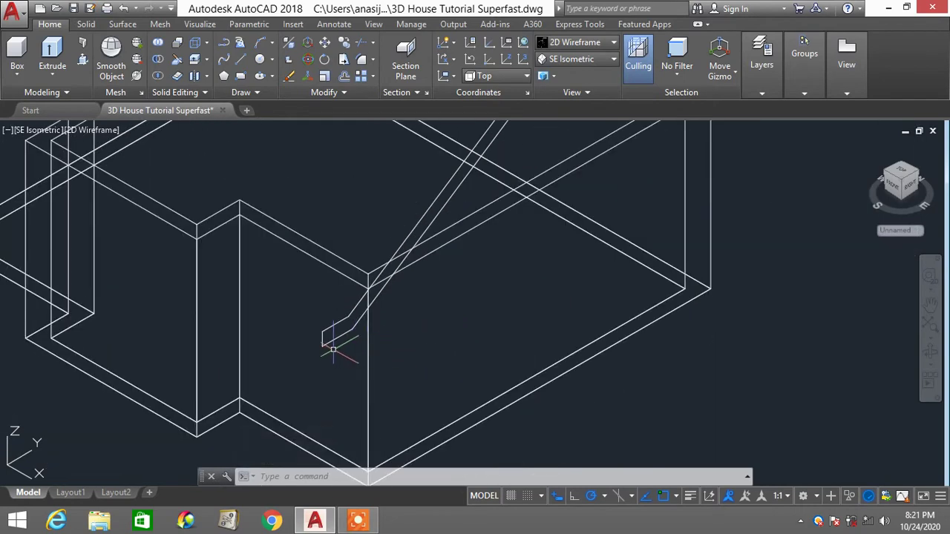
{"action": "scroll", "coordinate": [333, 349], "scroll_direction": "down", "scroll_amount": 2}
{"action": "scroll", "coordinate": [329, 343], "scroll_direction": "up", "scroll_amount": 2}
{"action": "scroll", "coordinate": [329, 344], "scroll_direction": "up", "scroll_amount": 2}
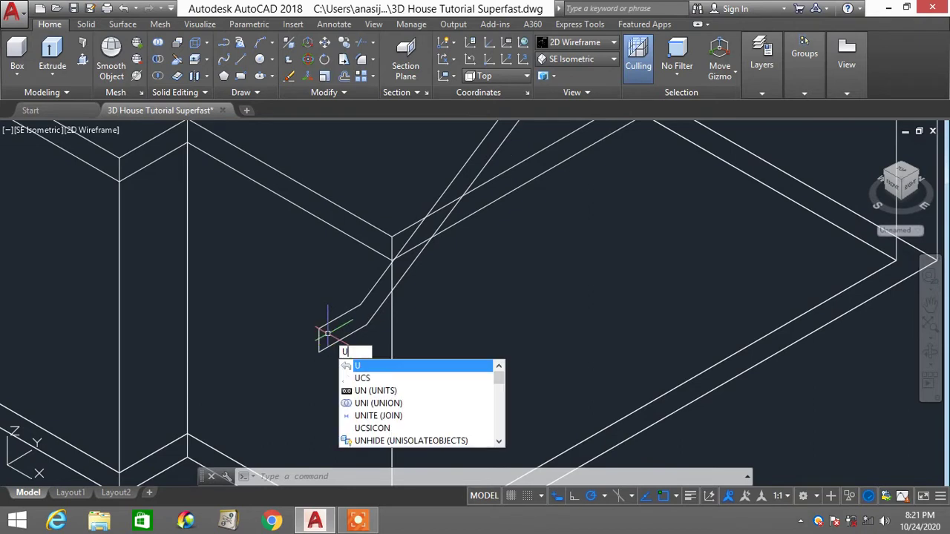
{"action": "type", "text": "CS"}
{"action": "key", "text": "Return"}
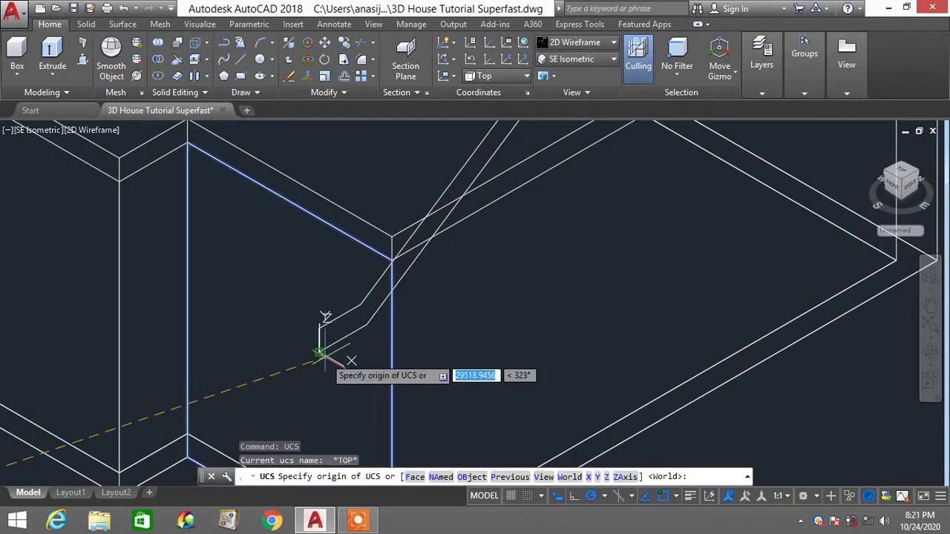
{"action": "left_click", "coordinate": [321, 347]}
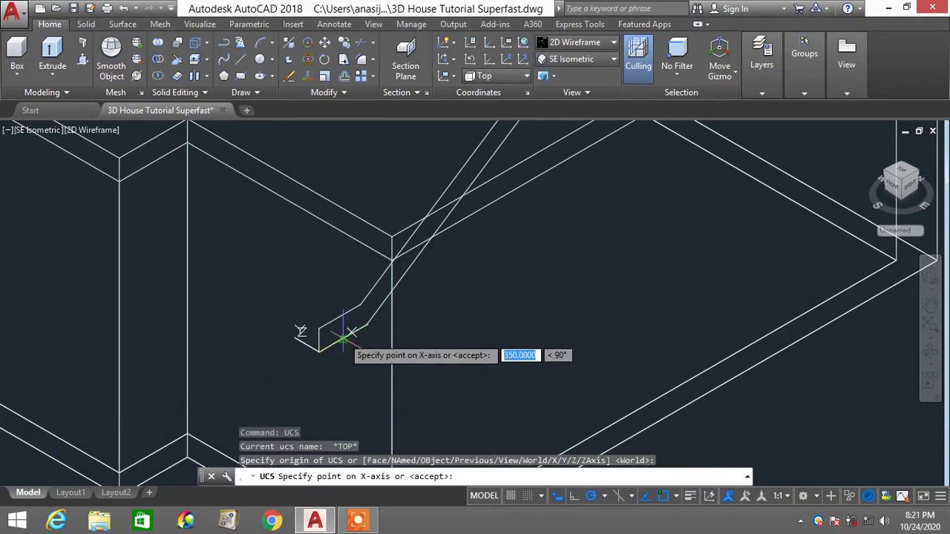
{"action": "left_click", "coordinate": [322, 323]}
{"action": "left_click", "coordinate": [322, 323]}
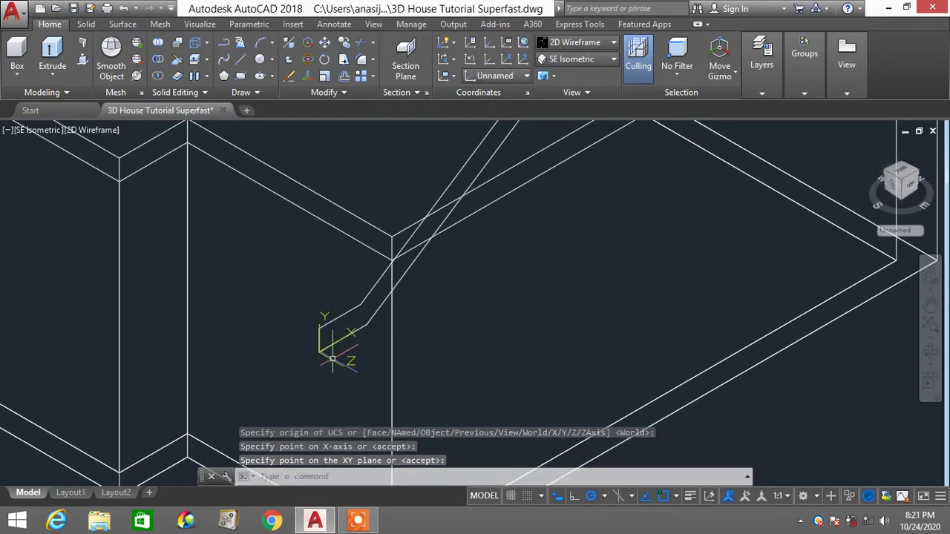
Presspull the closed roof profile across the house to just beyond the opposite wall
{"action": "scroll", "coordinate": [332, 360], "scroll_direction": "down", "scroll_amount": 4}
{"action": "scroll", "coordinate": [588, 327], "scroll_direction": "down", "scroll_amount": 3}
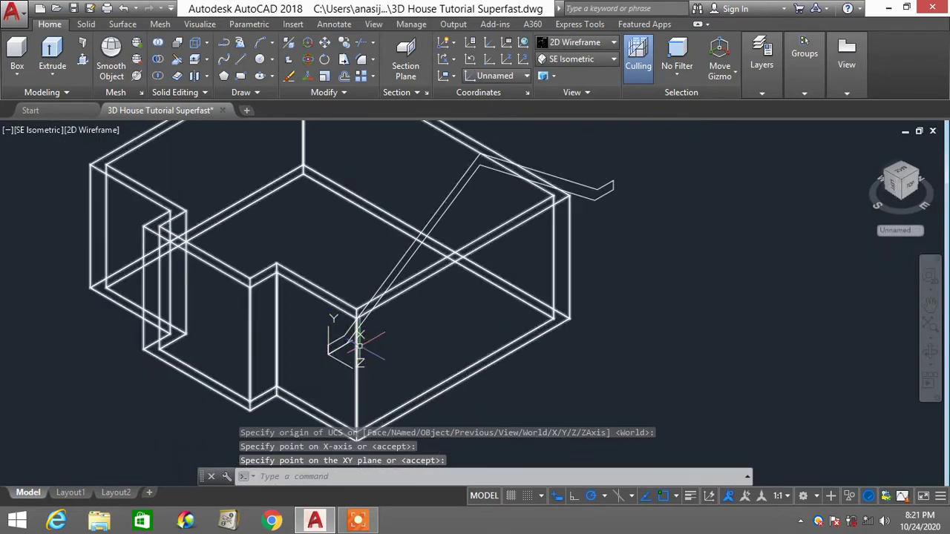
{"action": "scroll", "coordinate": [590, 324], "scroll_direction": "up", "scroll_amount": 2}
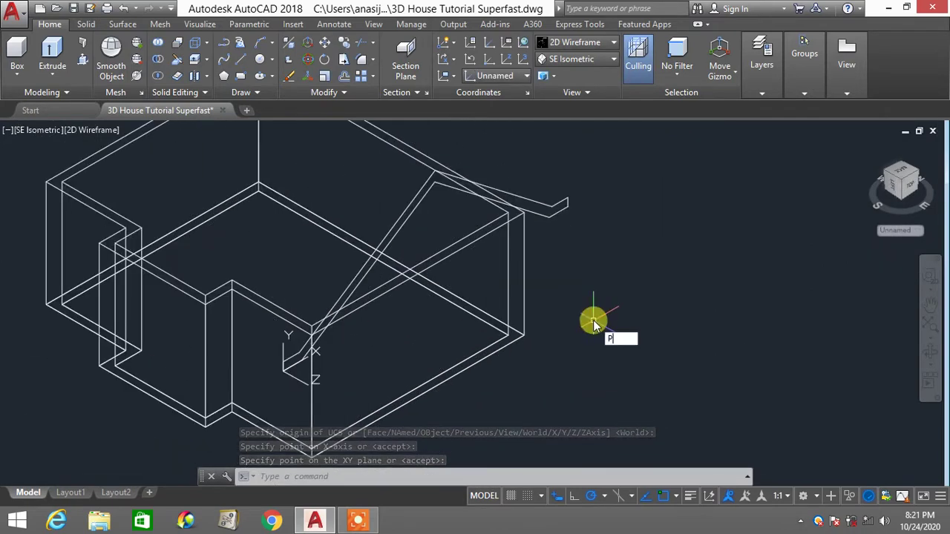
{"action": "type", "text": "RESSPULL"}
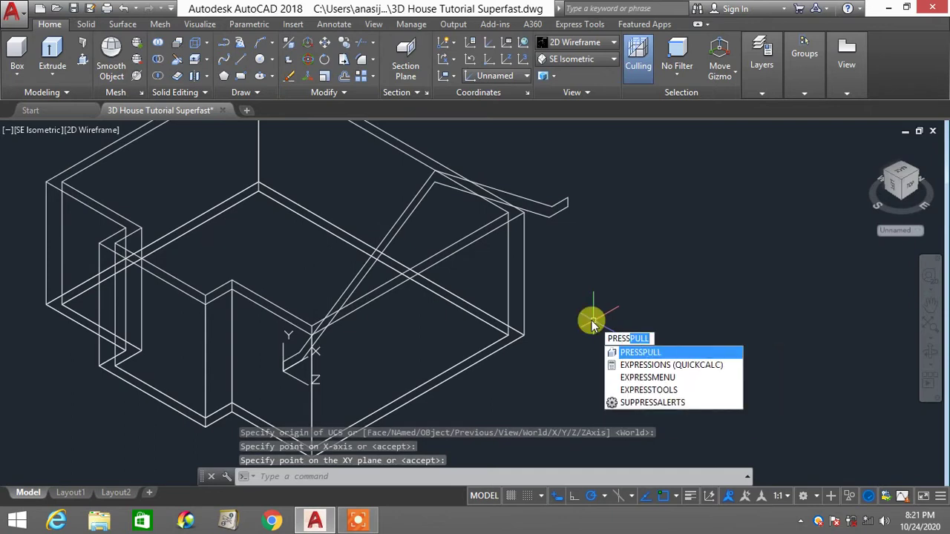
{"action": "key", "text": "Return"}
{"action": "scroll", "coordinate": [562, 267], "scroll_direction": "down", "scroll_amount": 2}
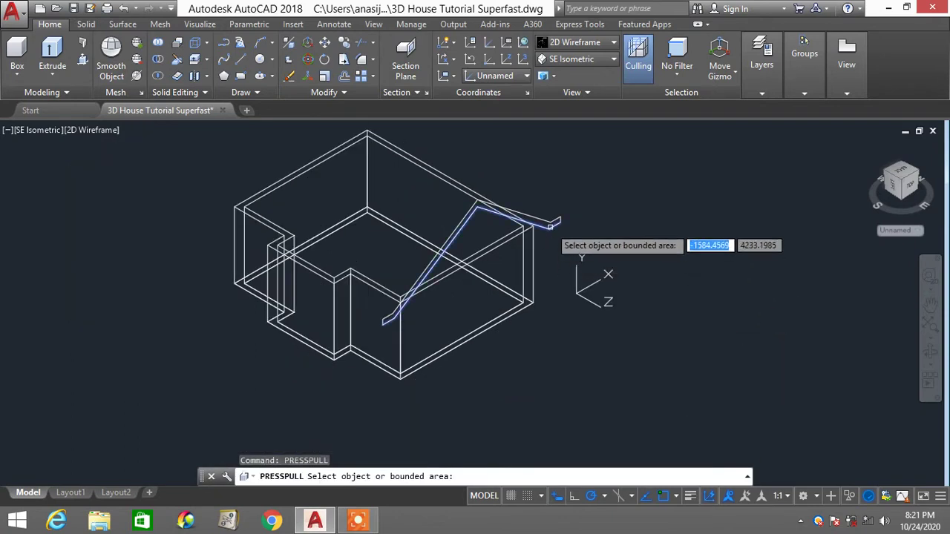
{"action": "left_click", "coordinate": [550, 222]}
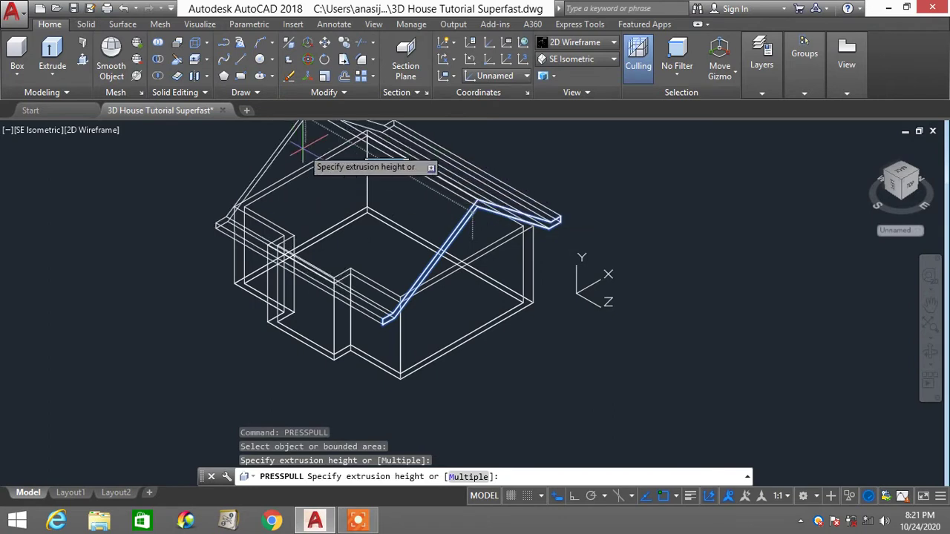
{"action": "middle_click_drag", "start_coordinate": [321, 184], "coordinate": [325, 185]}
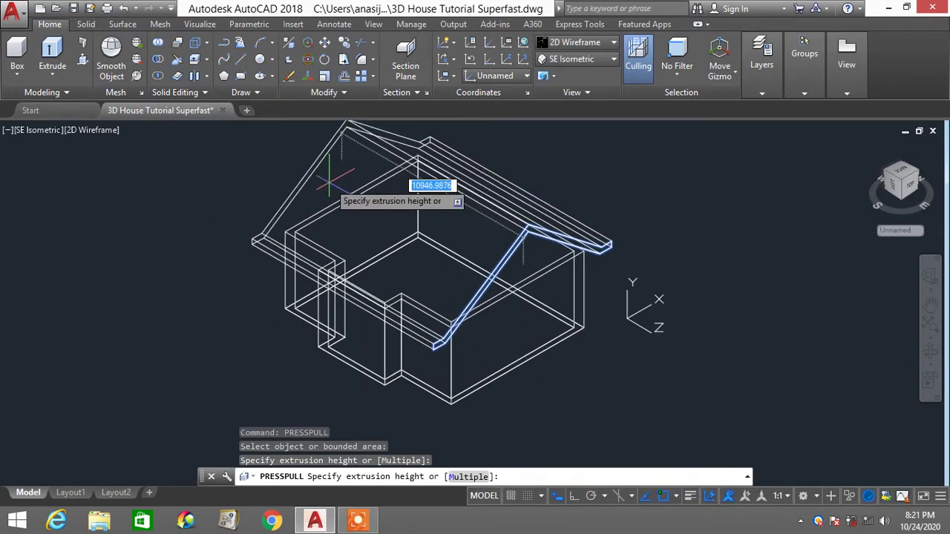
{"action": "left_click", "coordinate": [328, 183]}
{"action": "key", "text": "Escape"}
{"action": "key", "text": "Escape"}
{"action": "key", "text": "Escape"}
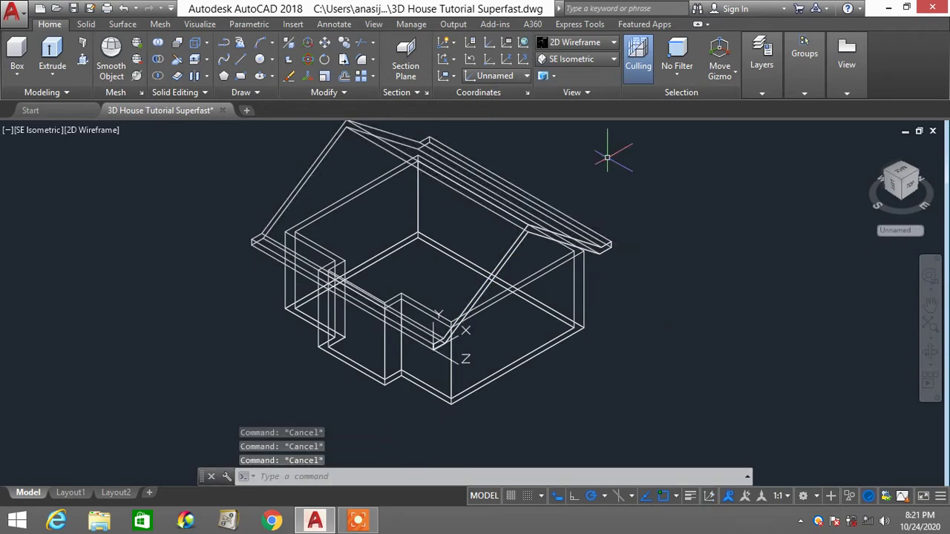
Apply the Conceptual visual style and view the shaded roof and walls from the gable end
{"action": "left_click", "coordinate": [587, 43]}
{"action": "left_click", "coordinate": [610, 68]}
{"action": "scroll", "coordinate": [607, 237], "scroll_direction": "down", "scroll_amount": 2}
{"action": "scroll", "coordinate": [598, 296], "scroll_direction": "up", "scroll_amount": 2}
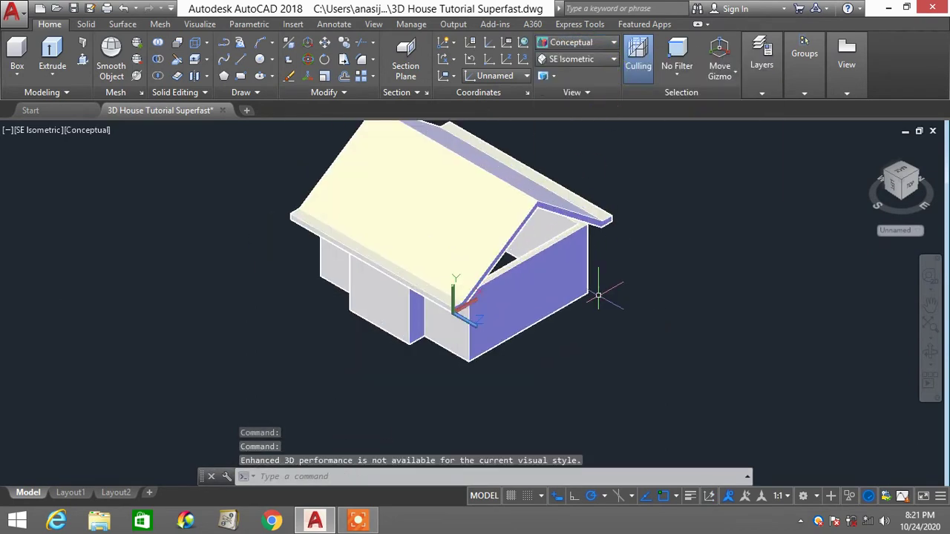
{"action": "middle_click_drag", "start_coordinate": [599, 294], "coordinate": [545, 257], "text": "shift"}
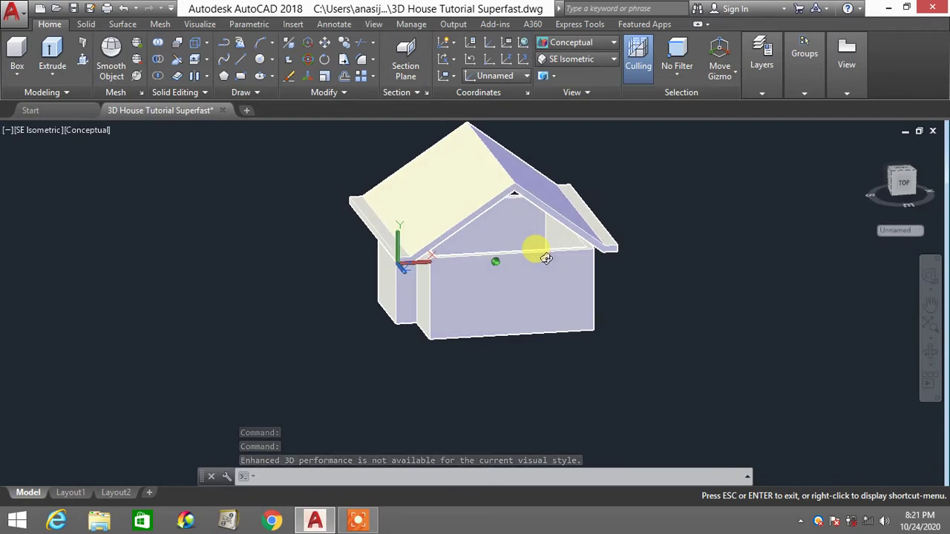
{"action": "scroll", "coordinate": [545, 256], "scroll_direction": "down", "scroll_amount": 2}
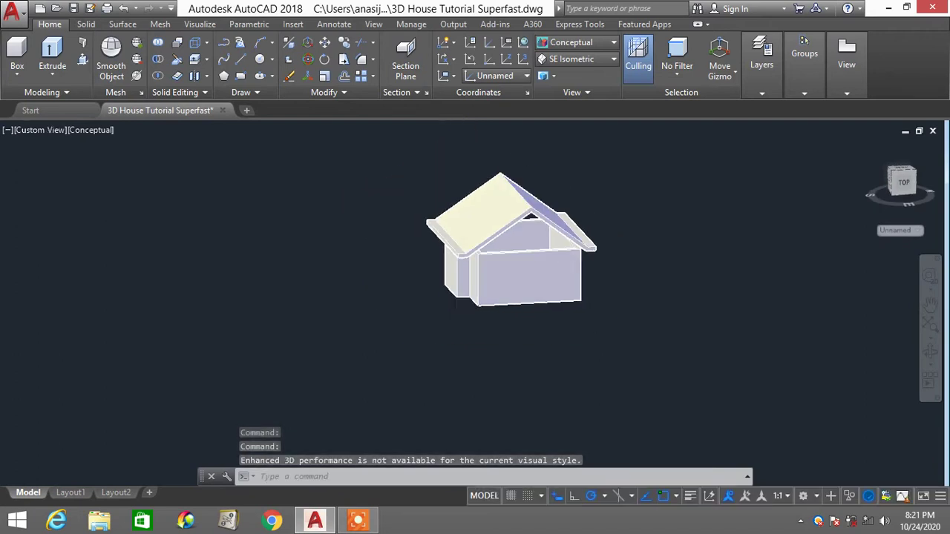
Set the view to Top to realign the UCS with the plan, and return to SE Isometric
{"action": "left_click", "coordinate": [573, 60]}
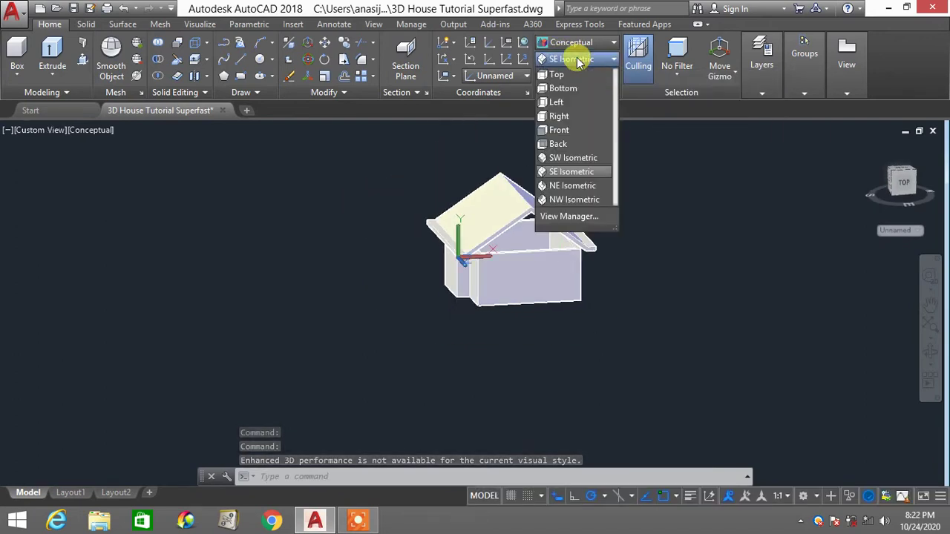
{"action": "left_click", "coordinate": [578, 75]}
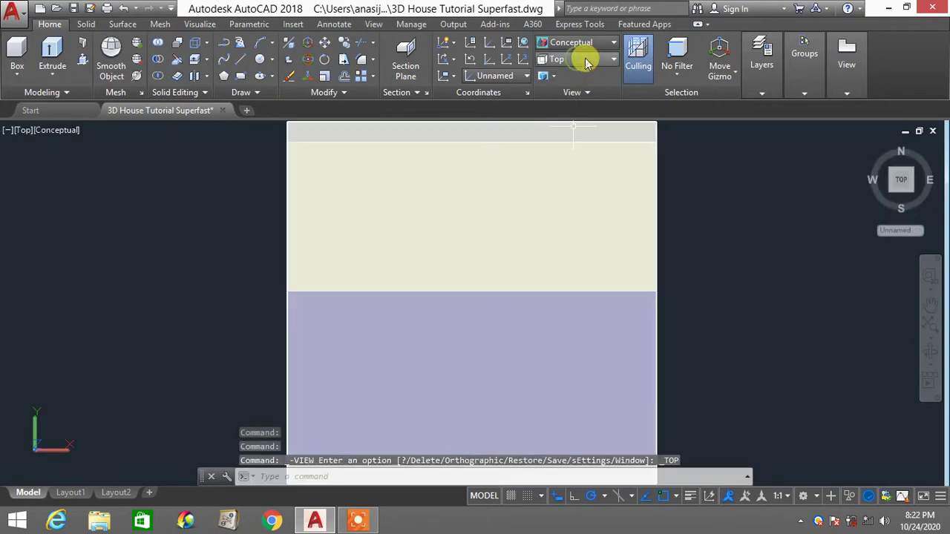
{"action": "left_click", "coordinate": [586, 63]}
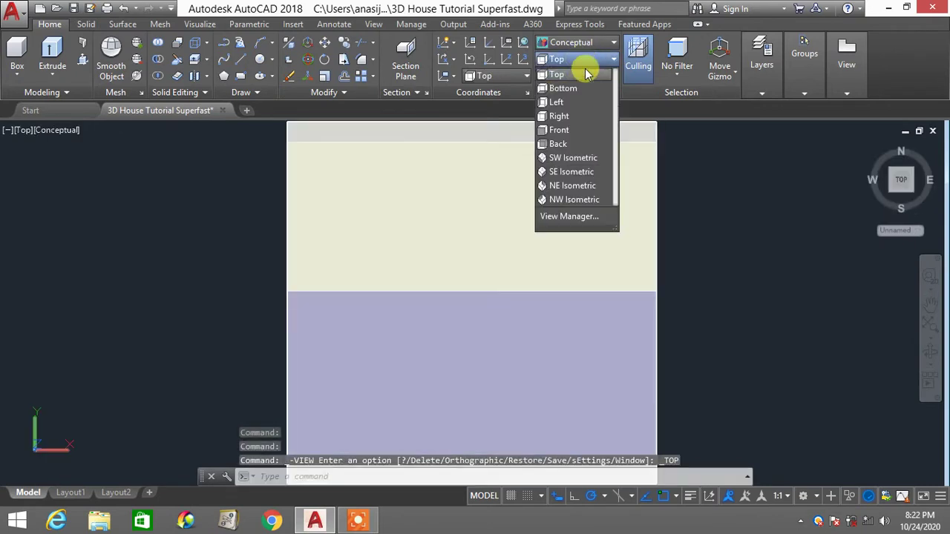
{"action": "left_click", "coordinate": [579, 171]}
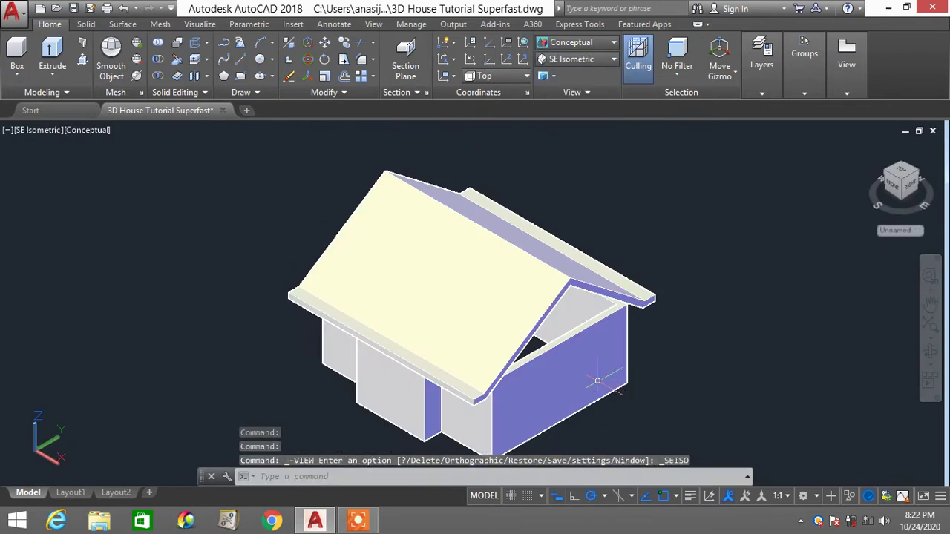
Extrude the top face of the walls by 4000 with a taper angle of 0, using Extrude Faces
{"action": "middle_click_drag", "start_coordinate": [598, 381], "coordinate": [568, 308], "text": "shift"}
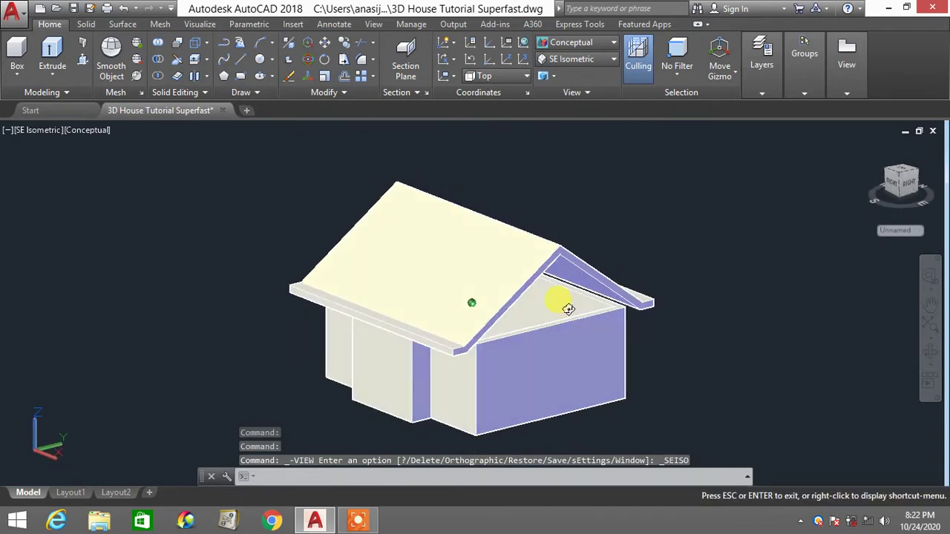
{"action": "scroll", "coordinate": [586, 312], "scroll_direction": "up", "scroll_amount": 2}
{"action": "scroll", "coordinate": [603, 317], "scroll_direction": "down", "scroll_amount": 1}
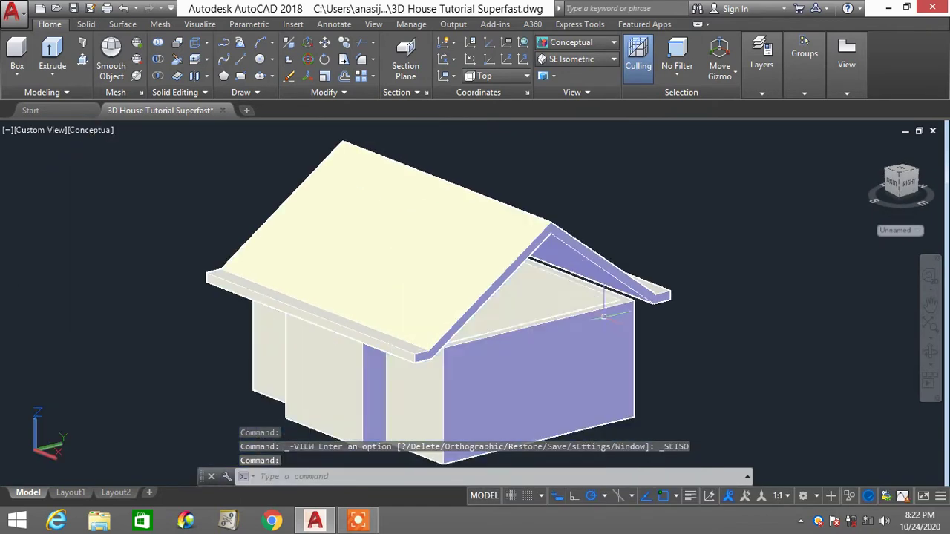
{"action": "middle_click_drag", "start_coordinate": [609, 299], "coordinate": [542, 281]}
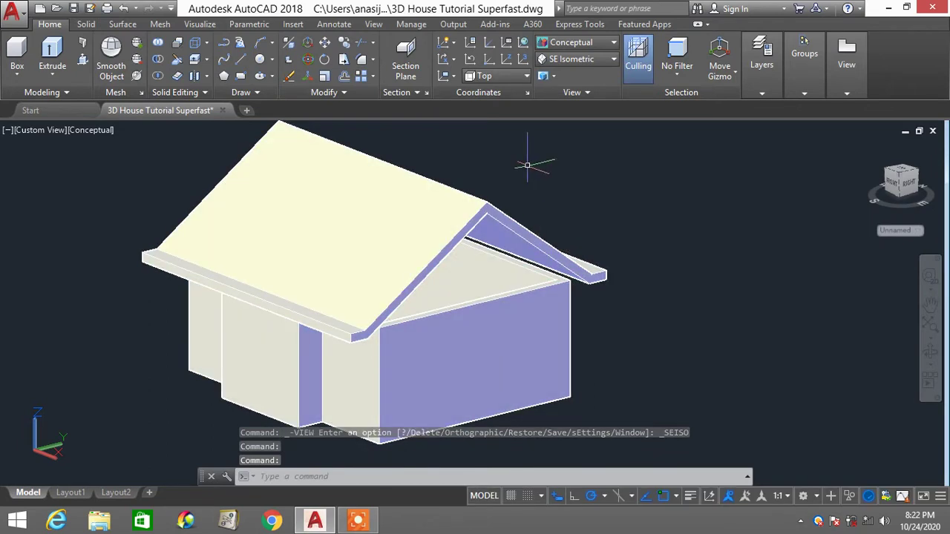
{"action": "left_click", "coordinate": [86, 25]}
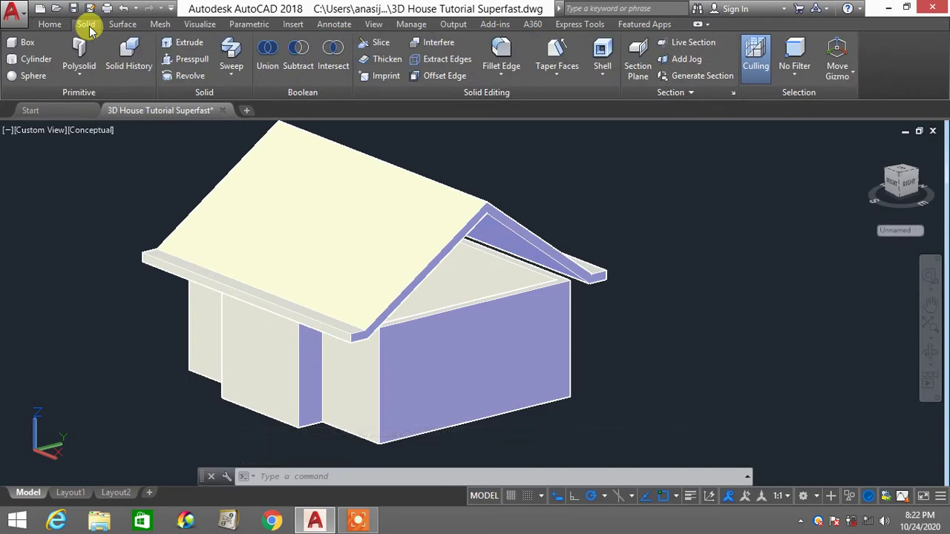
{"action": "left_click", "coordinate": [557, 74]}
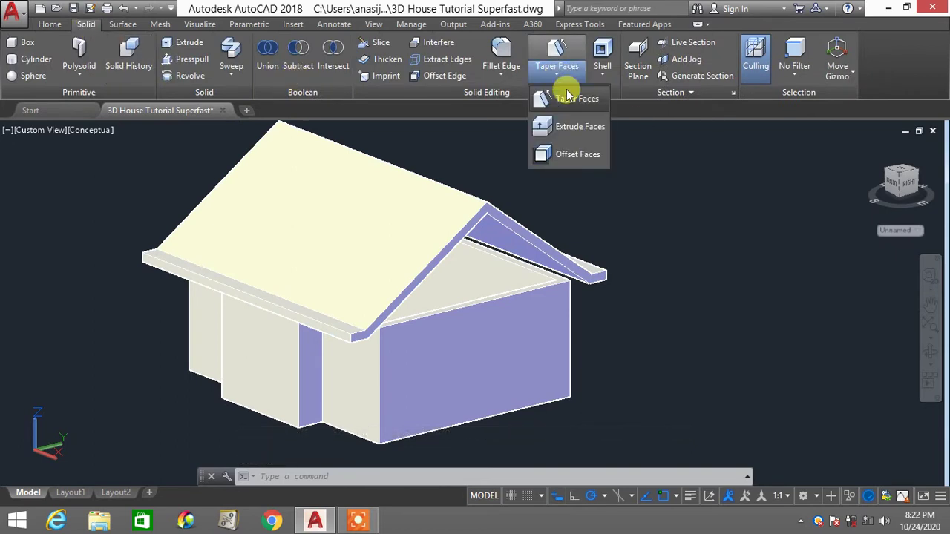
{"action": "left_click", "coordinate": [572, 130]}
{"action": "scroll", "coordinate": [567, 296], "scroll_direction": "up", "scroll_amount": 4}
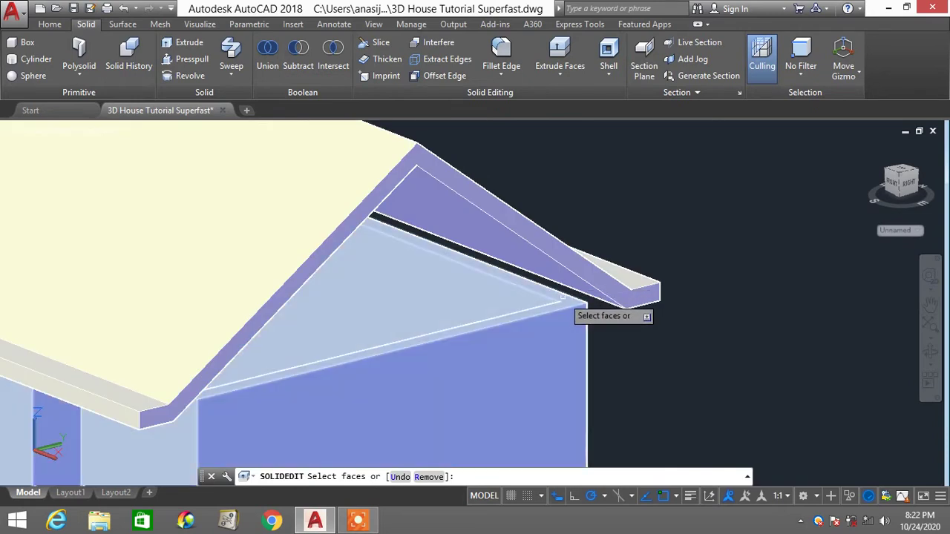
{"action": "left_click", "coordinate": [567, 301]}
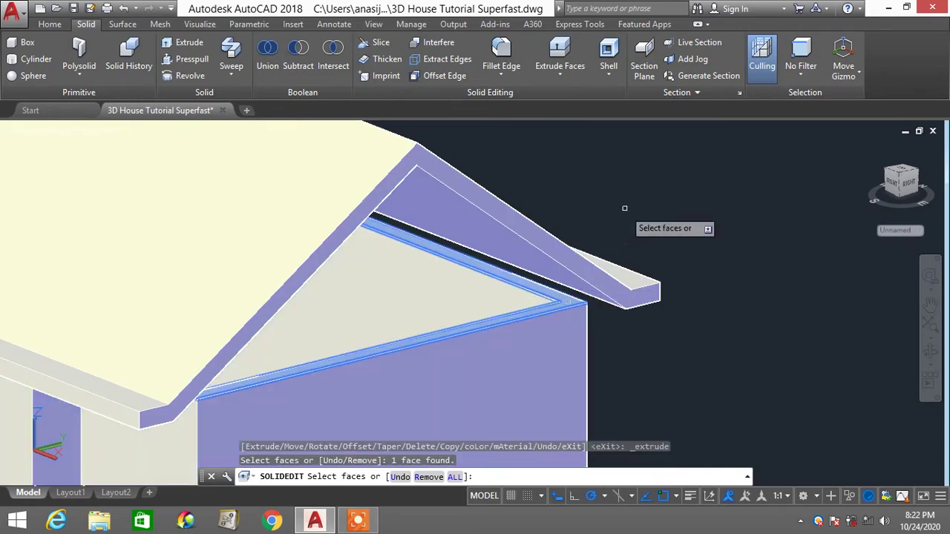
{"action": "key", "text": "Return"}
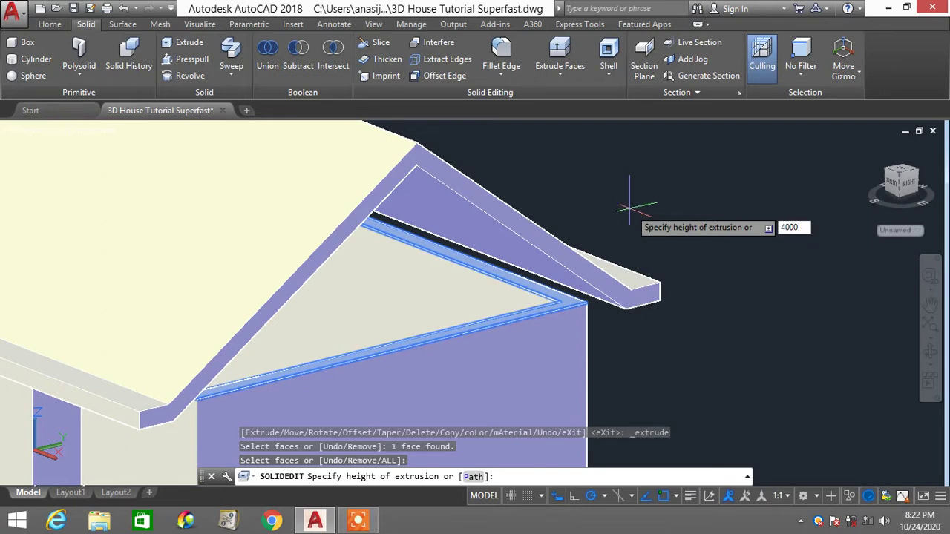
{"action": "key", "text": "Return"}
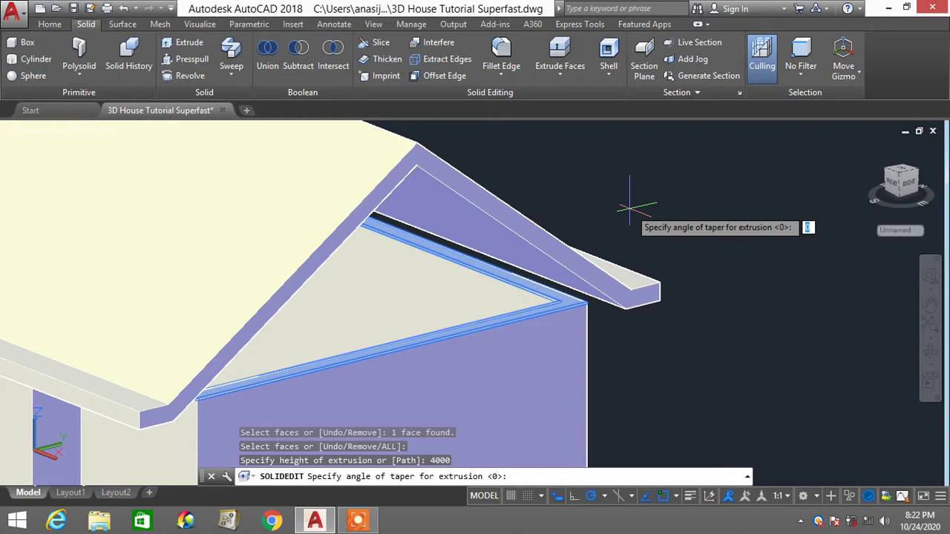
{"action": "right_click", "coordinate": [629, 208]}
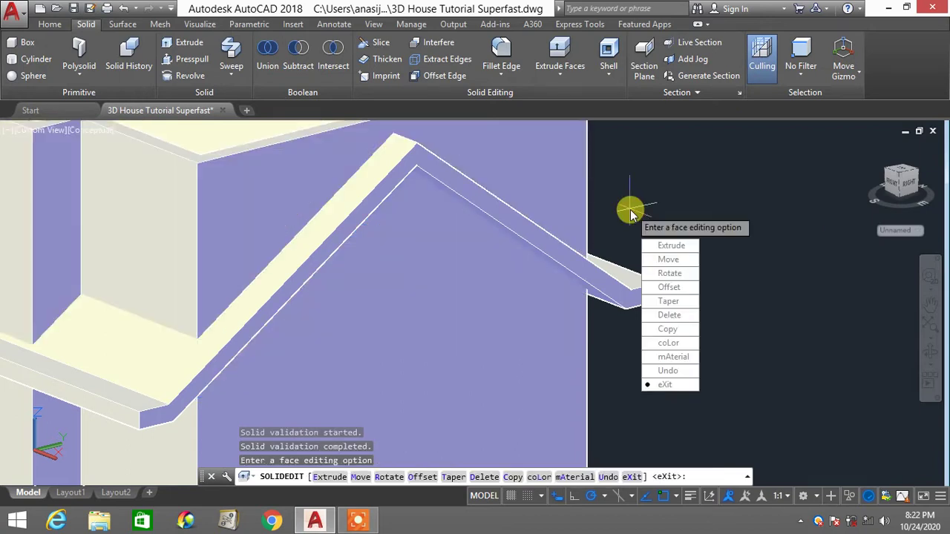
{"action": "key", "text": "Escape"}
Set the view to Right to see the raised walls and roof profile from the gable end
{"action": "scroll", "coordinate": [629, 212], "scroll_direction": "down", "scroll_amount": 6}
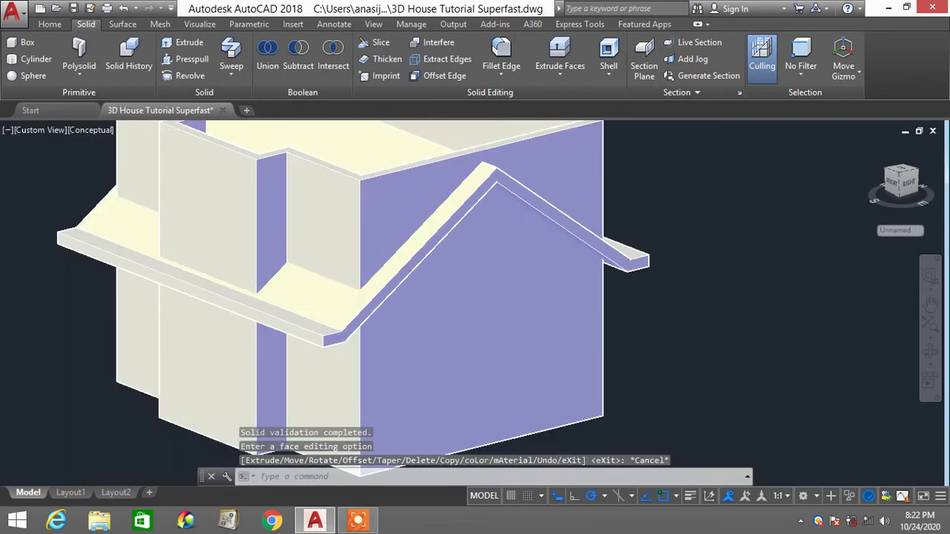
{"action": "left_click", "coordinate": [50, 24]}
{"action": "left_click", "coordinate": [578, 60]}
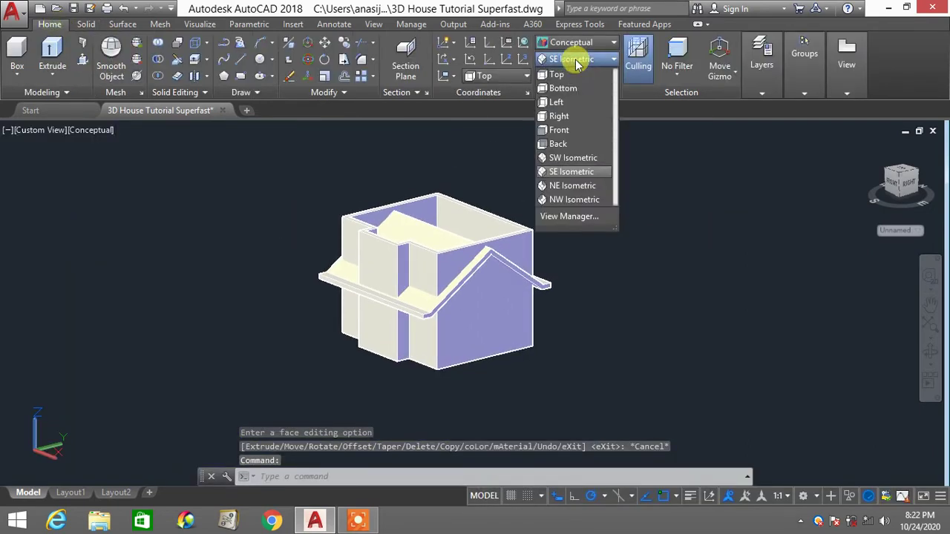
{"action": "left_click", "coordinate": [570, 116]}
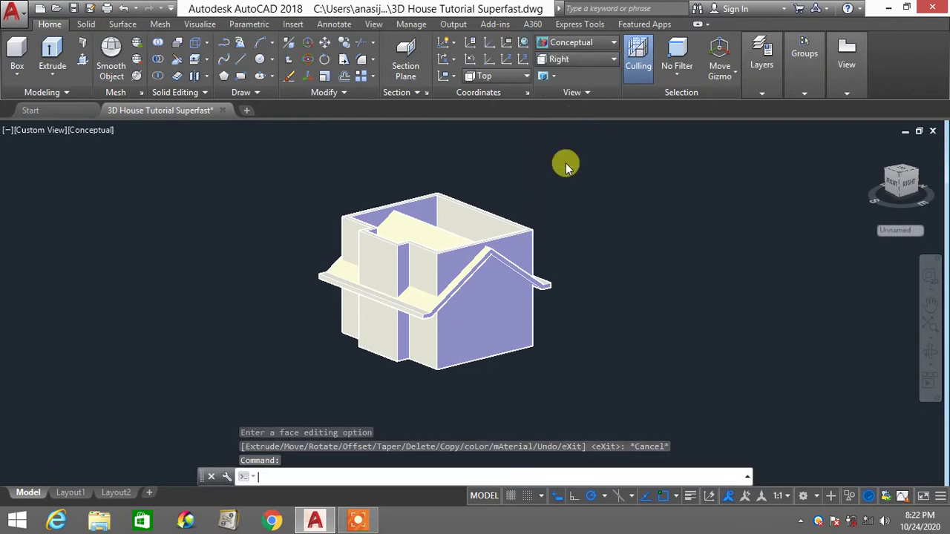
{"action": "scroll", "coordinate": [505, 153], "scroll_direction": "down", "scroll_amount": 2}
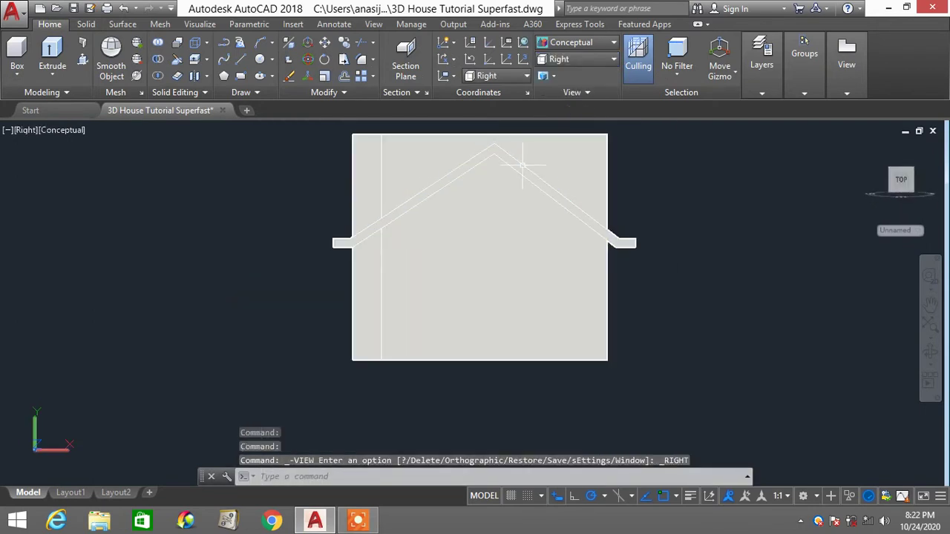
{"action": "middle_click_drag", "start_coordinate": [519, 170], "coordinate": [524, 244]}
Slice the walls along the underside of the front roof slope, keeping both sides, and delete the piece above the cut
{"action": "type", "text": "s"}
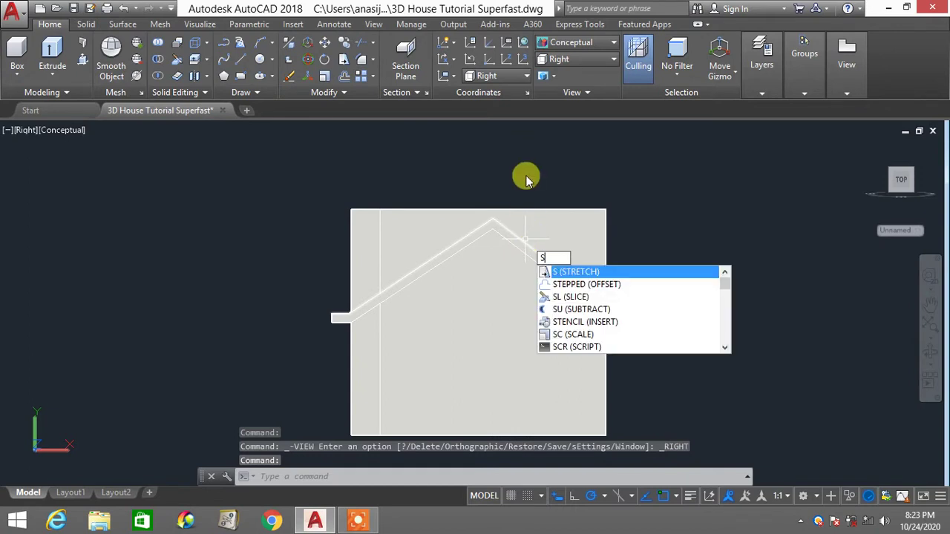
{"action": "type", "text": "l"}
{"action": "key", "text": "Return"}
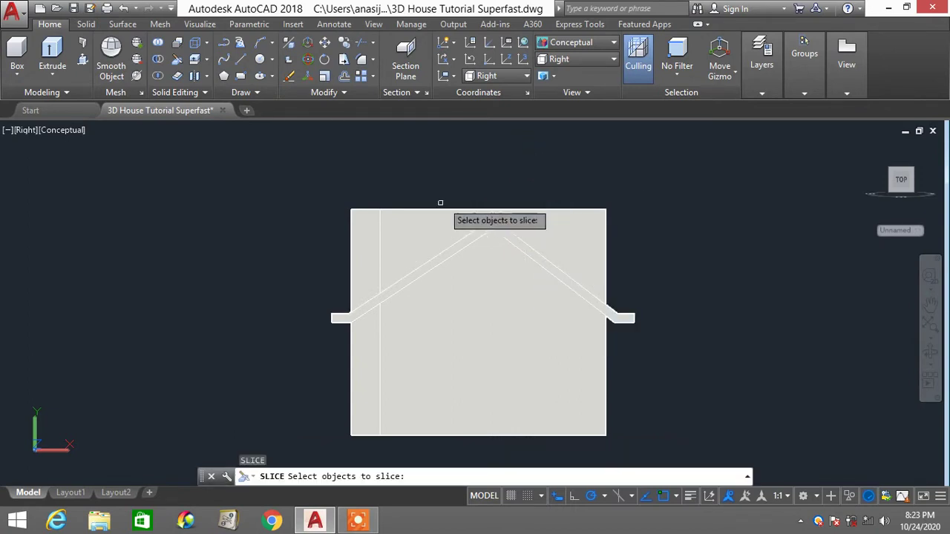
{"action": "left_click", "coordinate": [416, 227]}
{"action": "key", "text": "Return"}
{"action": "scroll", "coordinate": [345, 318], "scroll_direction": "up", "scroll_amount": 2}
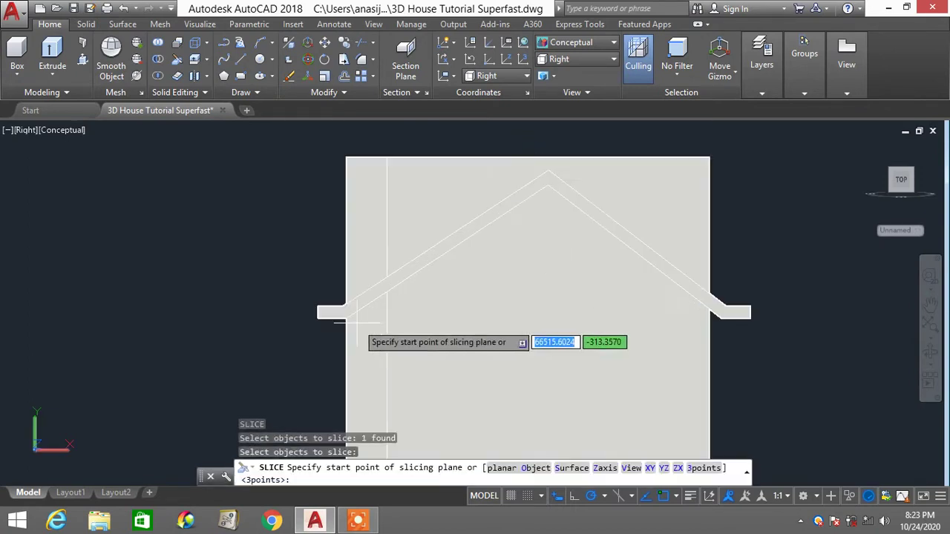
{"action": "left_click", "coordinate": [345, 317]}
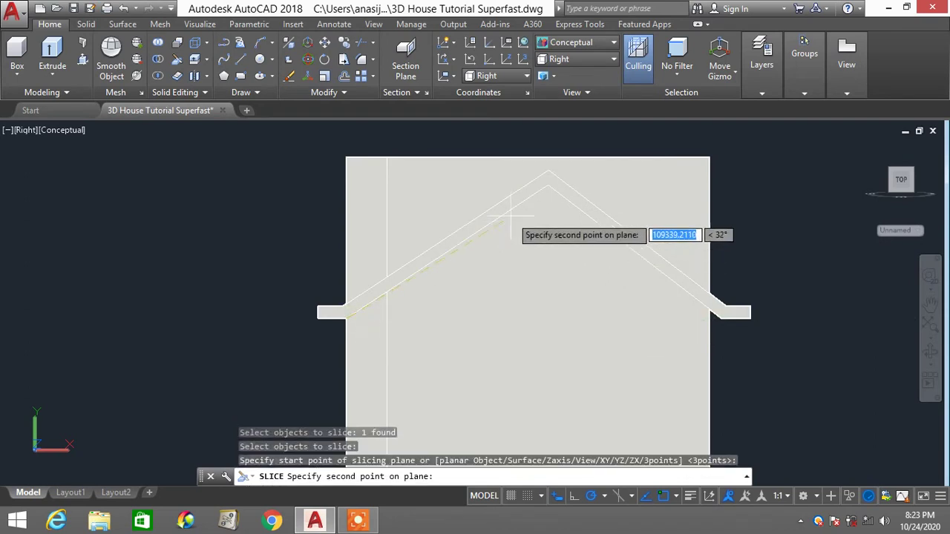
{"action": "left_click", "coordinate": [548, 185]}
{"action": "left_click", "coordinate": [613, 180]}
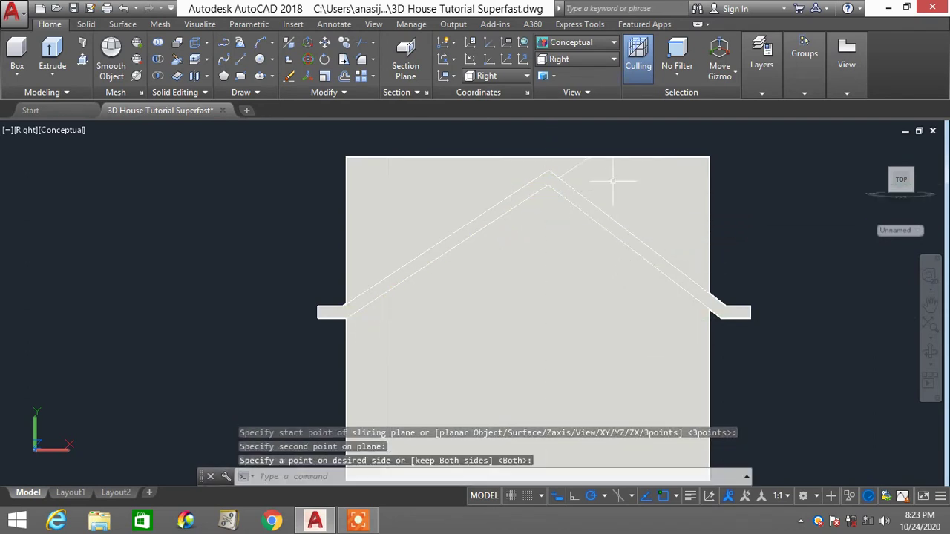
{"action": "left_click", "coordinate": [489, 171]}
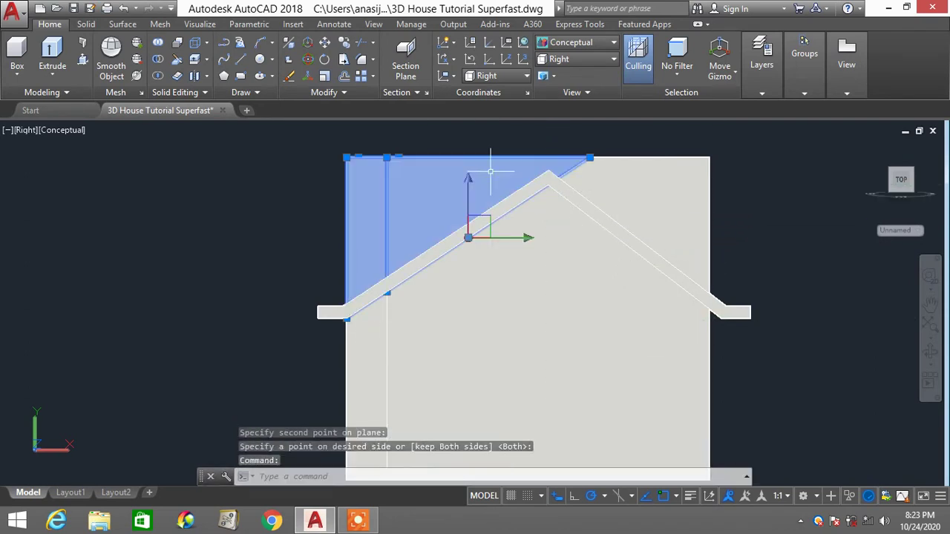
{"action": "key", "text": "Delete"}
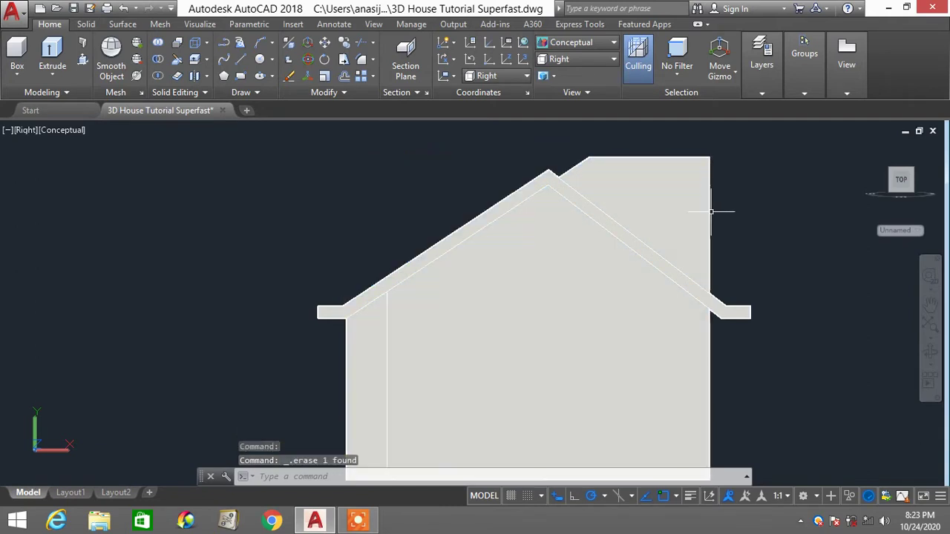
Slice the remaining walls along the underside of the rear roof slope, keeping both sides, and delete the piece above it
{"action": "type", "text": "SLICE"}
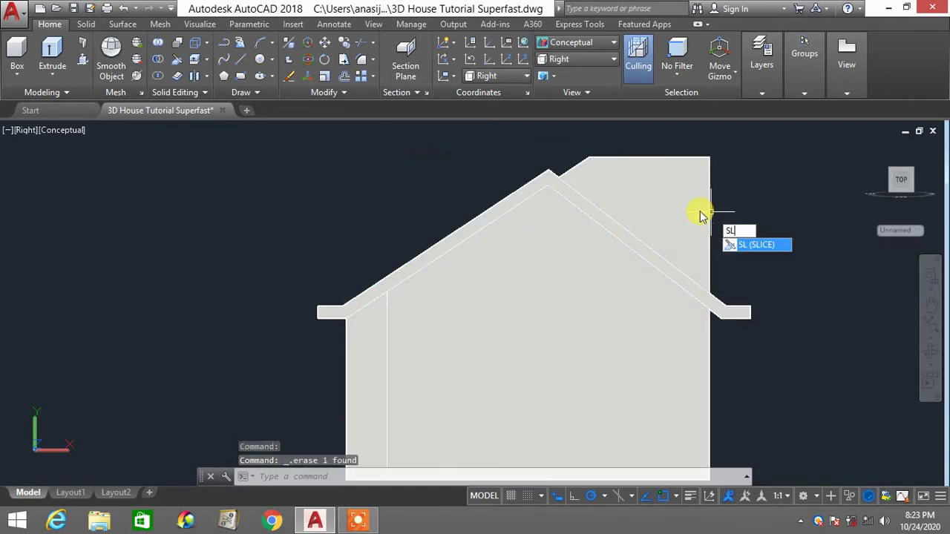
{"action": "key", "text": "Return"}
{"action": "left_click", "coordinate": [684, 191]}
{"action": "key", "text": "Return"}
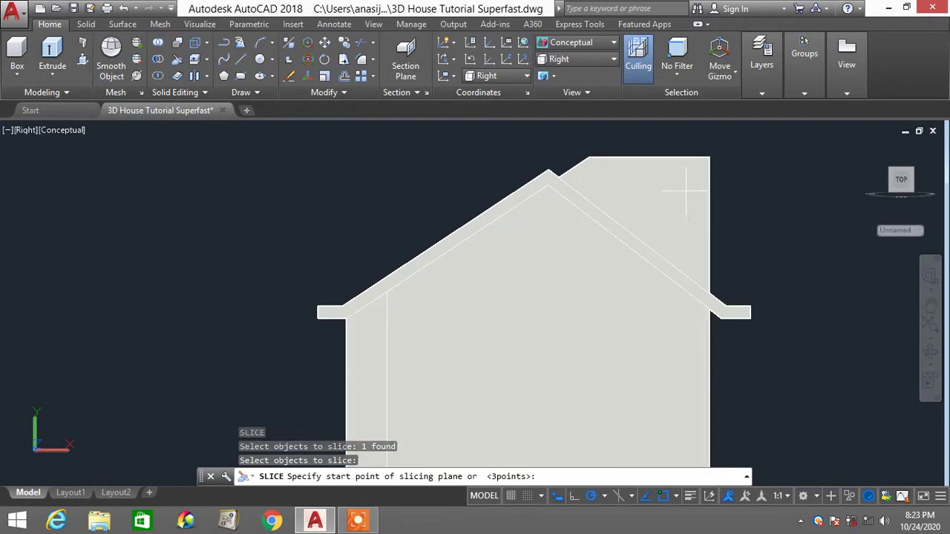
{"action": "left_click", "coordinate": [720, 315]}
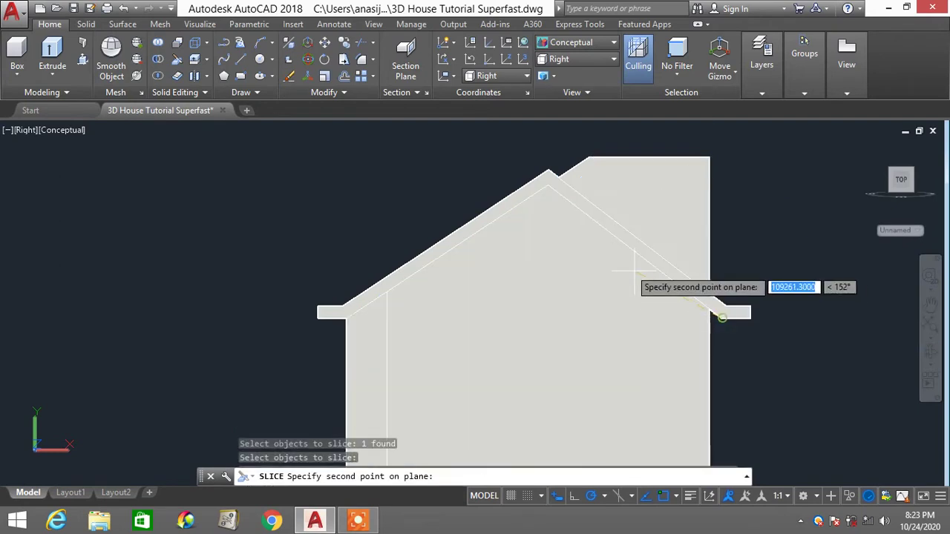
{"action": "left_click", "coordinate": [547, 184]}
{"action": "key", "text": "Return"}
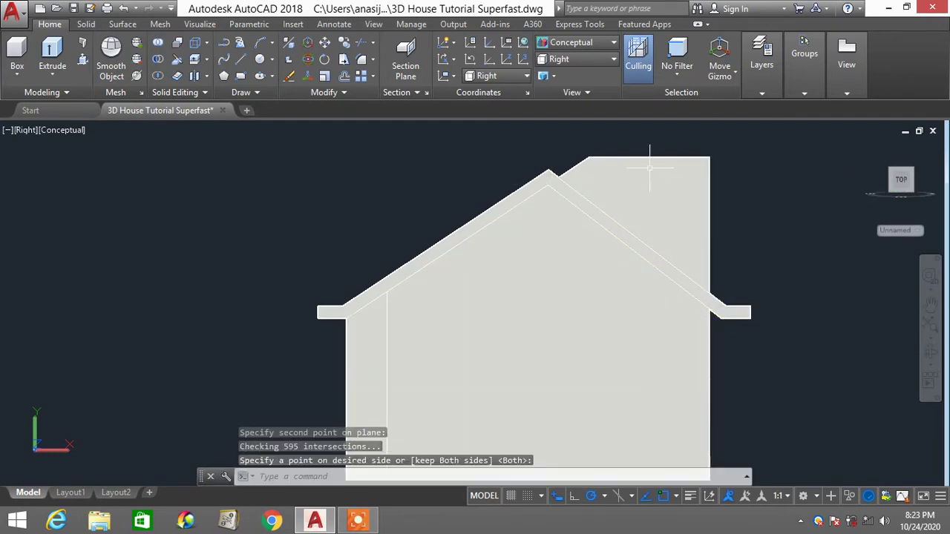
{"action": "left_click", "coordinate": [649, 169]}
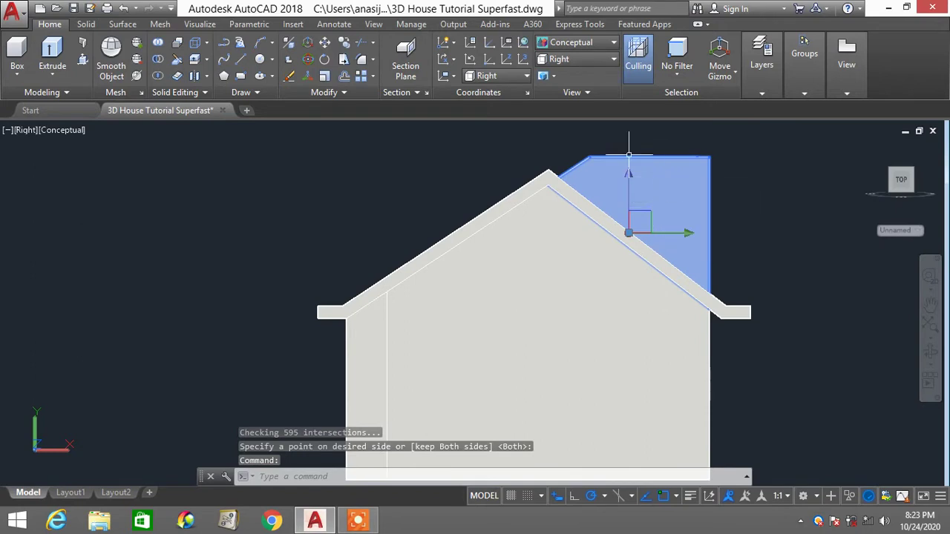
{"action": "key", "text": "Delete"}
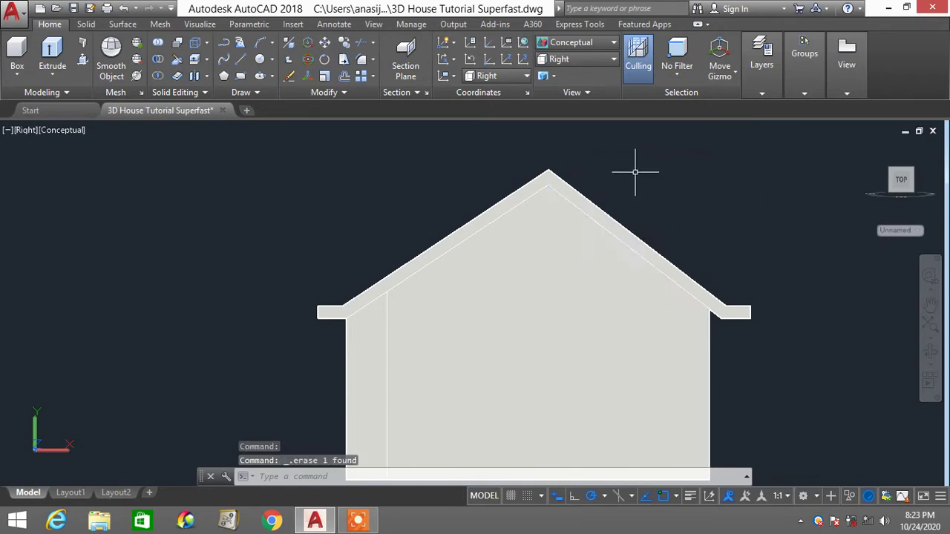
Set the view to Top to realign the UCS with the plan, and switch back to SE Isometric
{"action": "left_click", "coordinate": [586, 60]}
{"action": "left_click", "coordinate": [590, 75]}
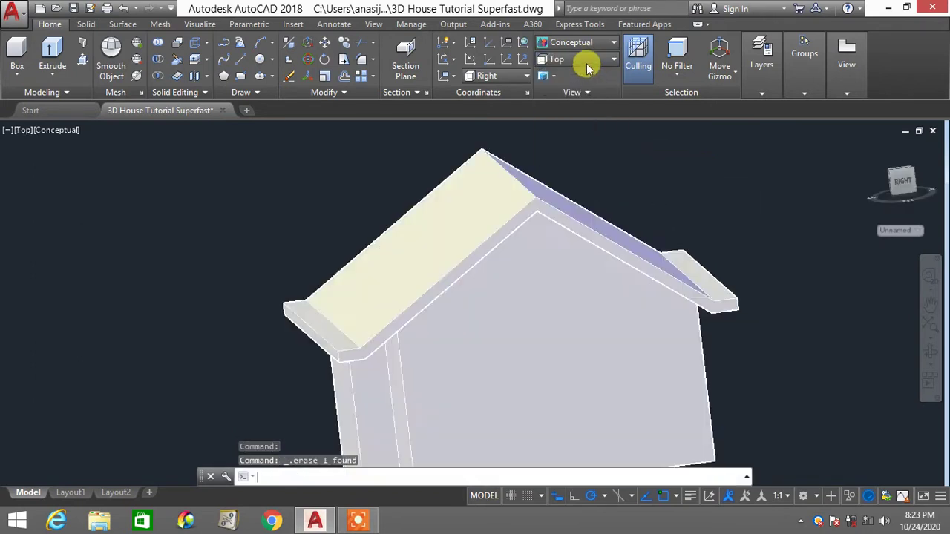
{"action": "left_click", "coordinate": [586, 61]}
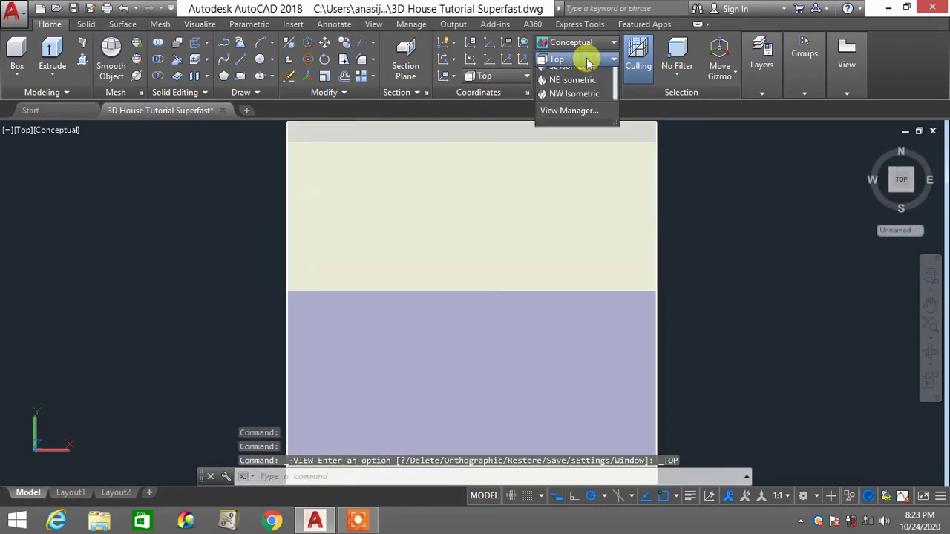
{"action": "left_click", "coordinate": [597, 171]}
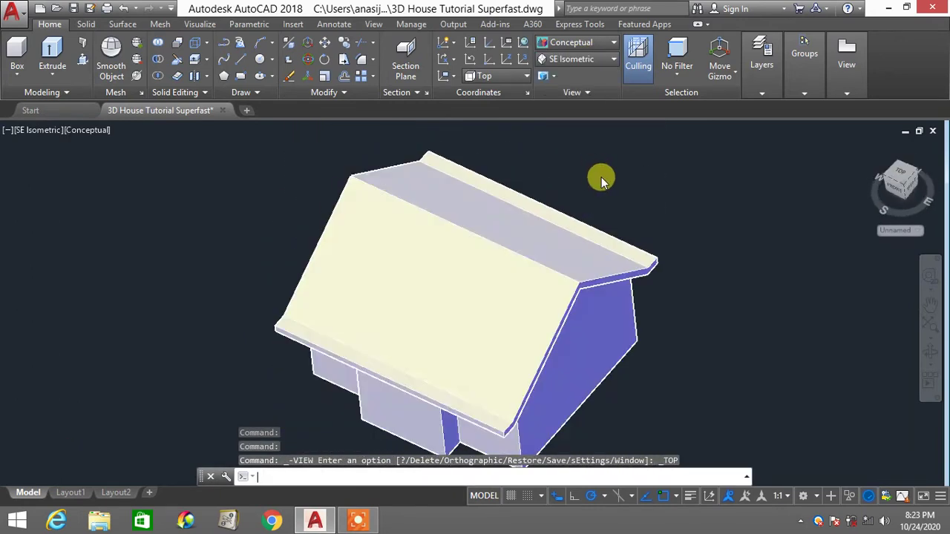
{"action": "middle_click_drag", "start_coordinate": [640, 317], "coordinate": [605, 262]}
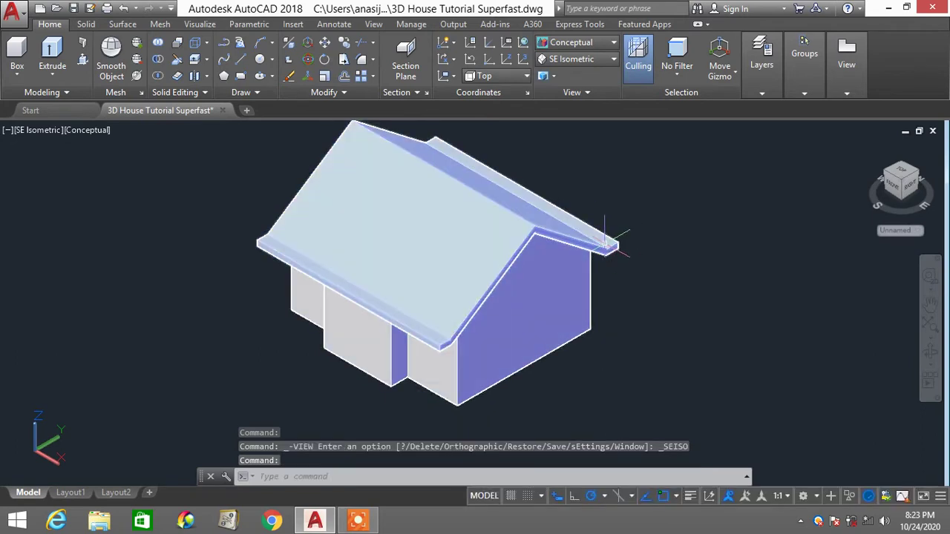
Set the roof solid's color to Yellow in its properties
{"action": "left_click", "coordinate": [605, 242]}
{"action": "right_click", "coordinate": [794, 227]}
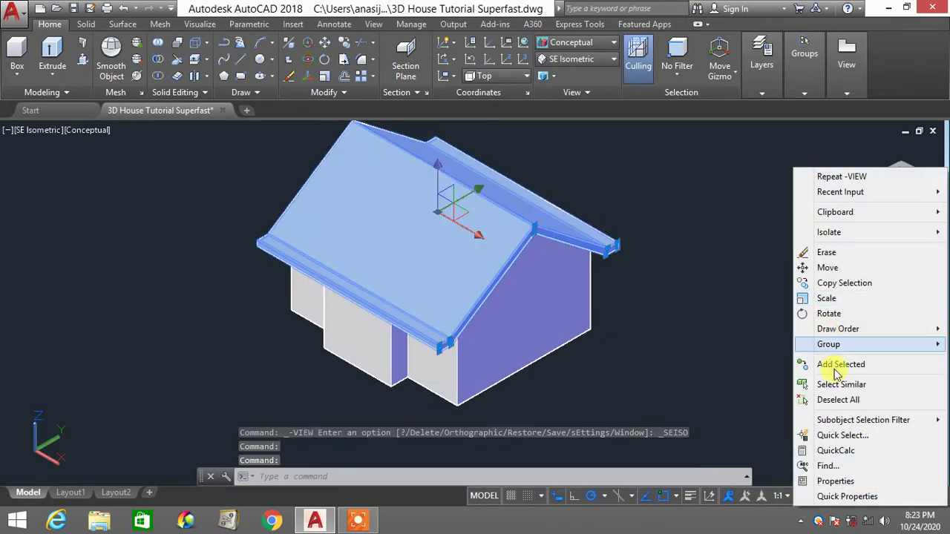
{"action": "left_click", "coordinate": [825, 481]}
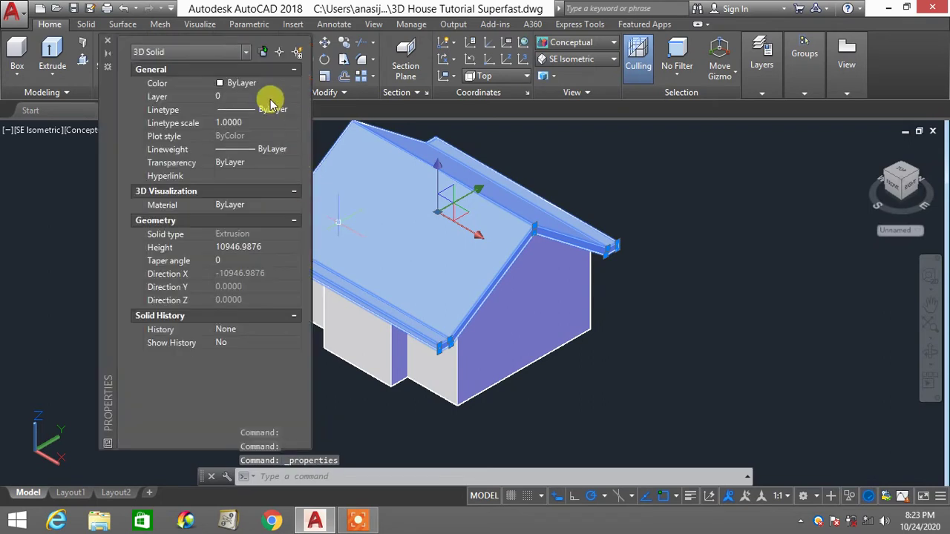
{"action": "left_click", "coordinate": [269, 96]}
{"action": "left_click", "coordinate": [268, 85]}
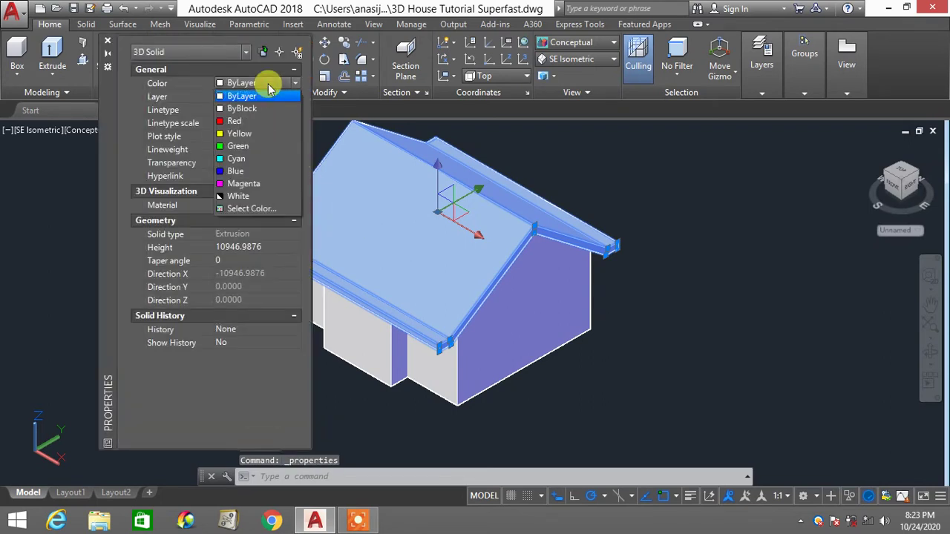
{"action": "left_click", "coordinate": [258, 133]}
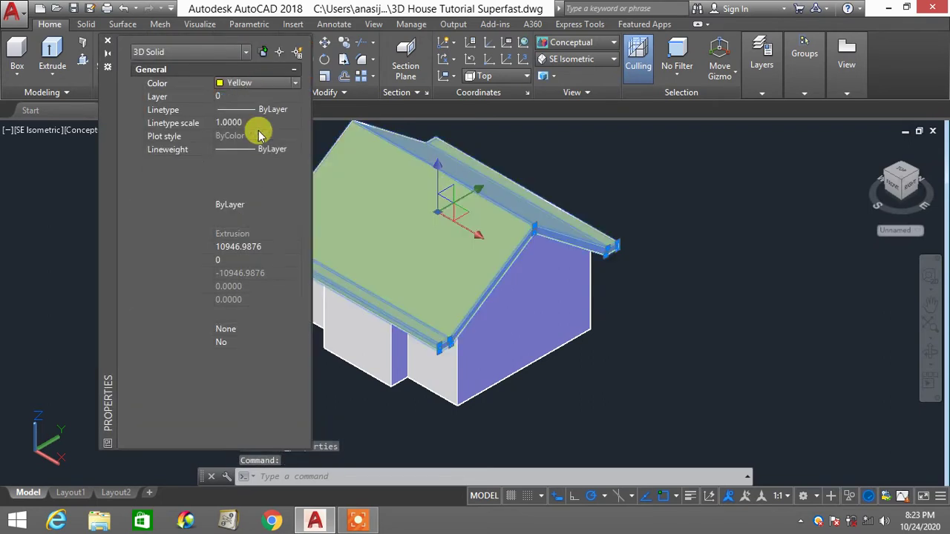
Close the roof's properties and clear the selection
{"action": "left_click", "coordinate": [108, 45]}
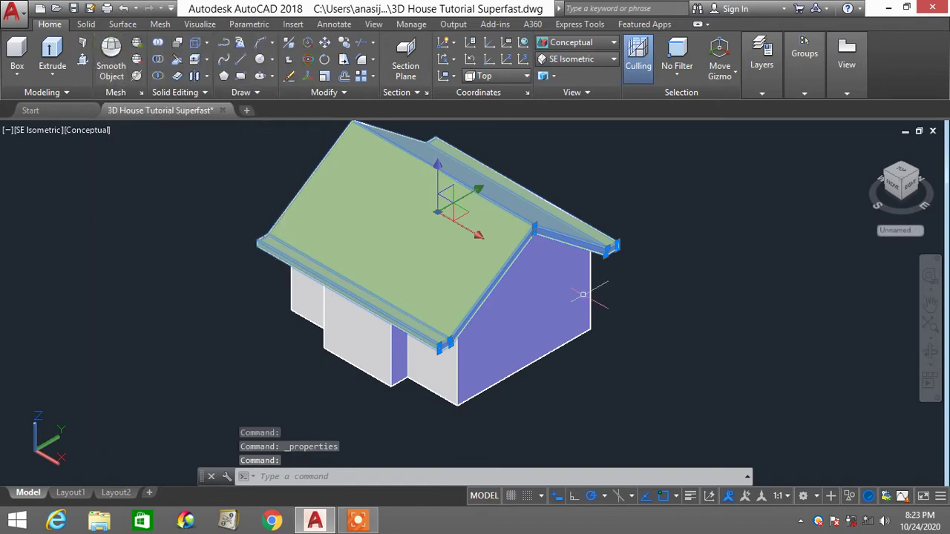
{"action": "key", "text": "Escape"}
{"action": "scroll", "coordinate": [615, 296], "scroll_direction": "down", "scroll_amount": 2}
{"action": "scroll", "coordinate": [615, 296], "scroll_direction": "up", "scroll_amount": 1}
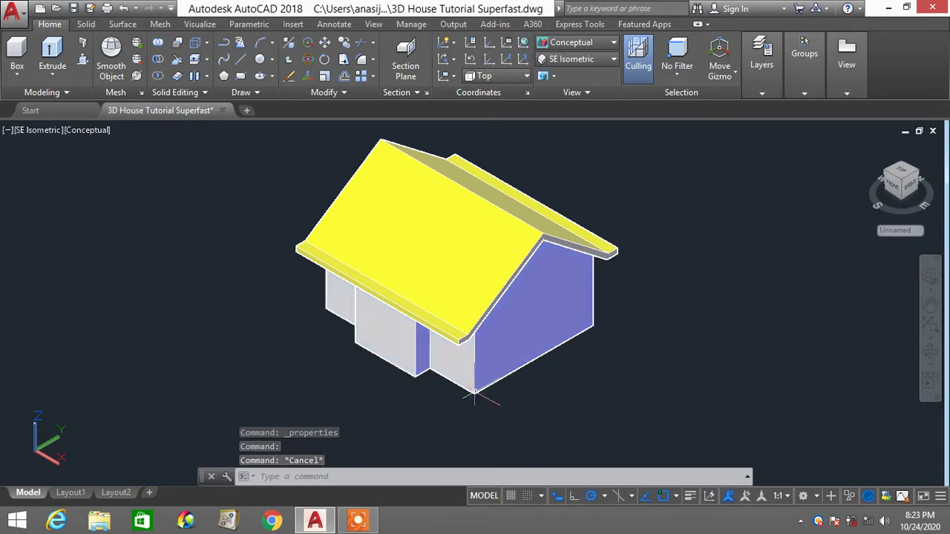
Orbit to a lower angle on the house and switch the visual style to 2D Wireframe
{"action": "middle_click_drag", "start_coordinate": [483, 369], "coordinate": [499, 317], "text": "shift"}
{"action": "scroll", "coordinate": [500, 319], "scroll_direction": "up", "scroll_amount": 3}
{"action": "scroll", "coordinate": [500, 343], "scroll_direction": "down", "scroll_amount": 3}
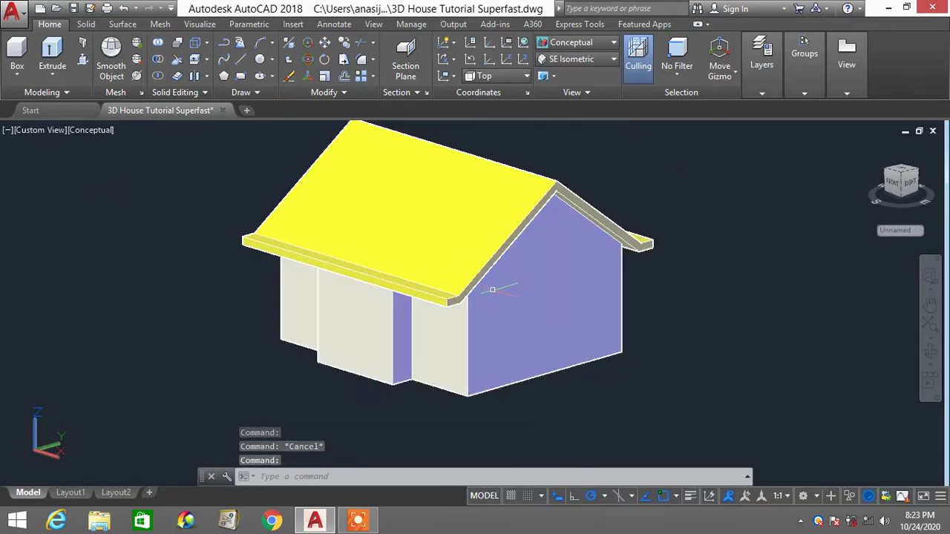
{"action": "scroll", "coordinate": [503, 358], "scroll_direction": "up", "scroll_amount": 2}
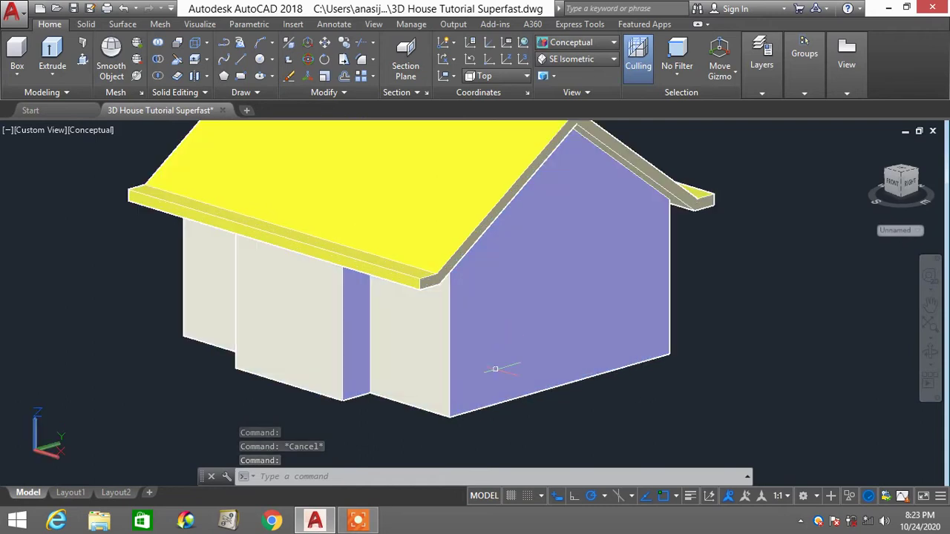
{"action": "scroll", "coordinate": [551, 304], "scroll_direction": "down", "scroll_amount": 2}
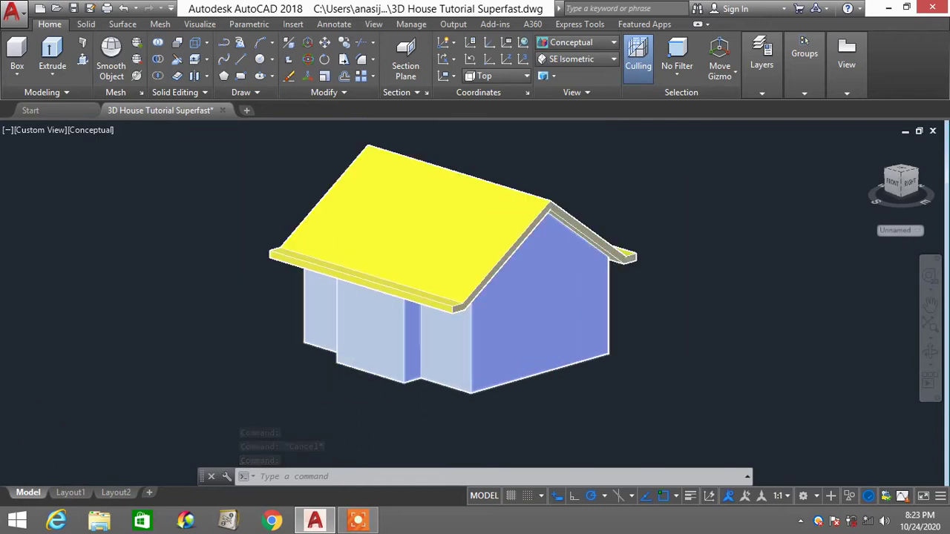
{"action": "scroll", "coordinate": [537, 361], "scroll_direction": "up", "scroll_amount": 2}
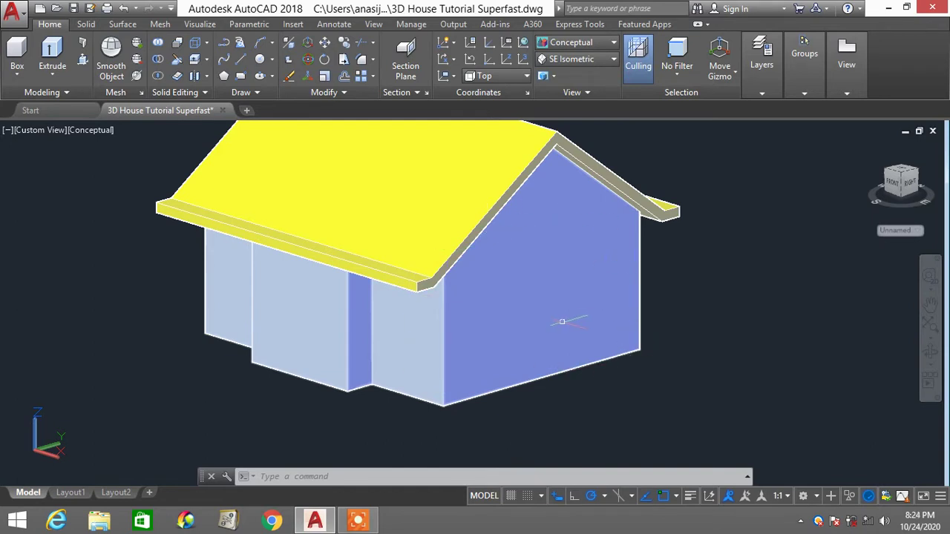
{"action": "left_click", "coordinate": [582, 60]}
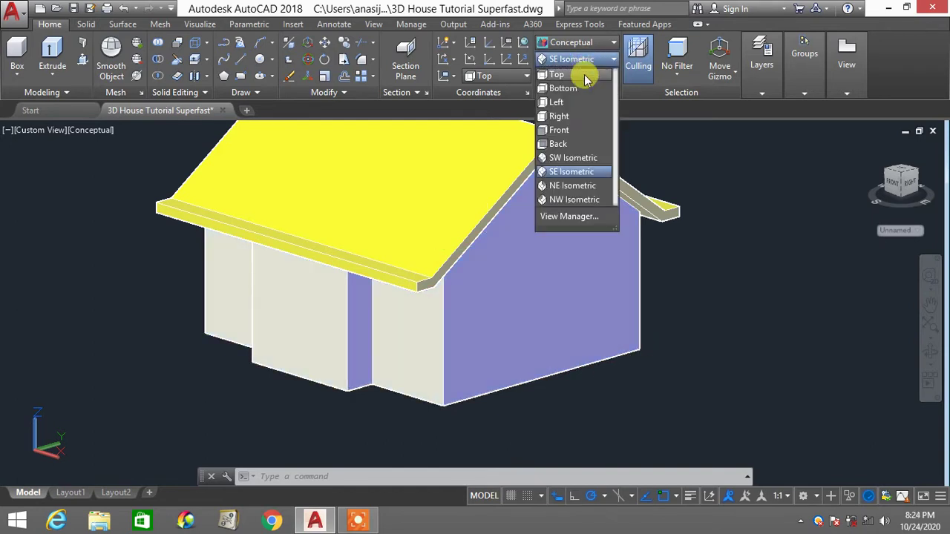
{"action": "left_click", "coordinate": [586, 43]}
{"action": "left_click", "coordinate": [589, 46]}
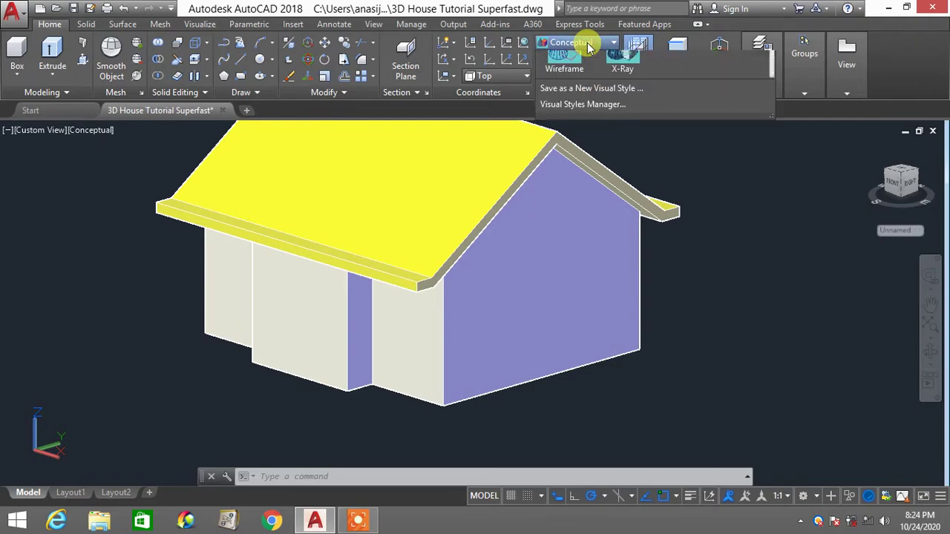
{"action": "left_click", "coordinate": [569, 66]}
Align the UCS with the gable end wall: origin at its front base corner, X along the base edge, Y up the wall
{"action": "scroll", "coordinate": [509, 379], "scroll_direction": "up", "scroll_amount": 3}
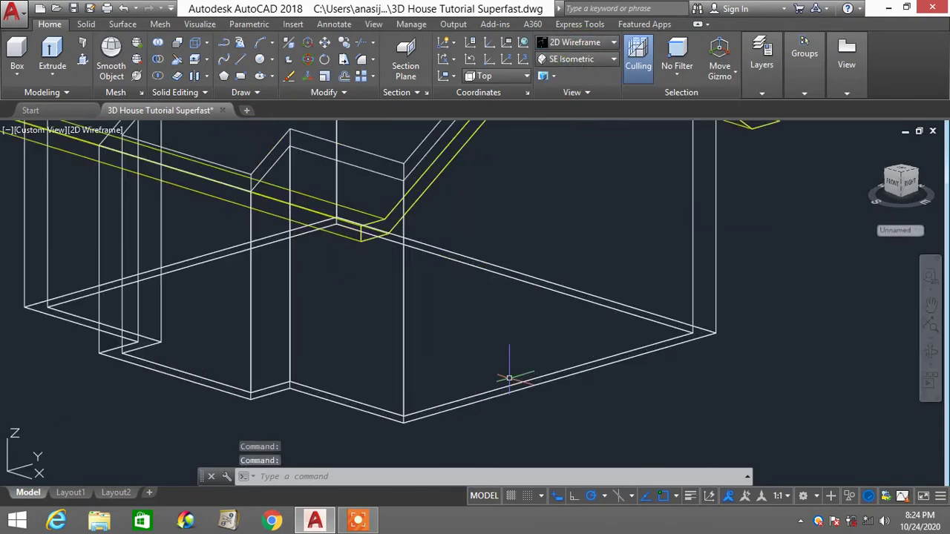
{"action": "type", "text": "UCS"}
{"action": "key", "text": "Return"}
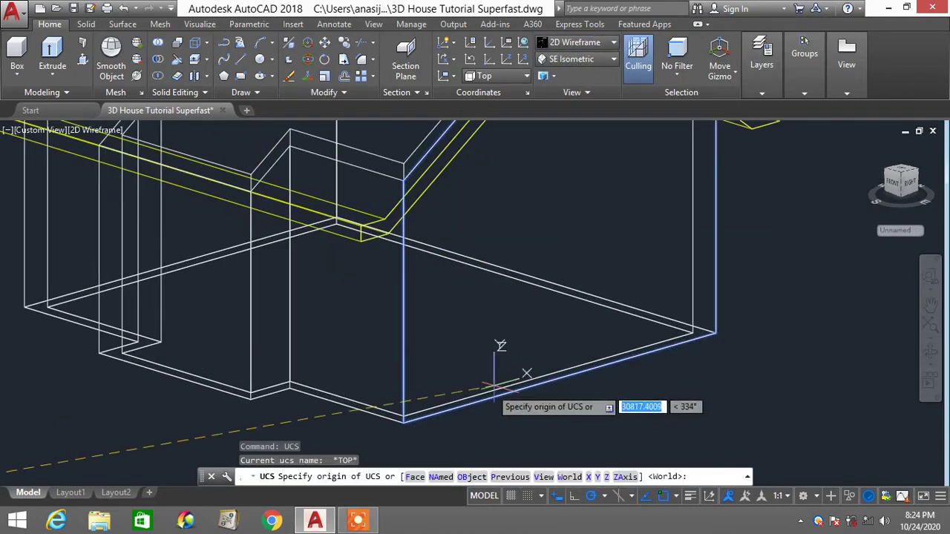
{"action": "left_click", "coordinate": [404, 420]}
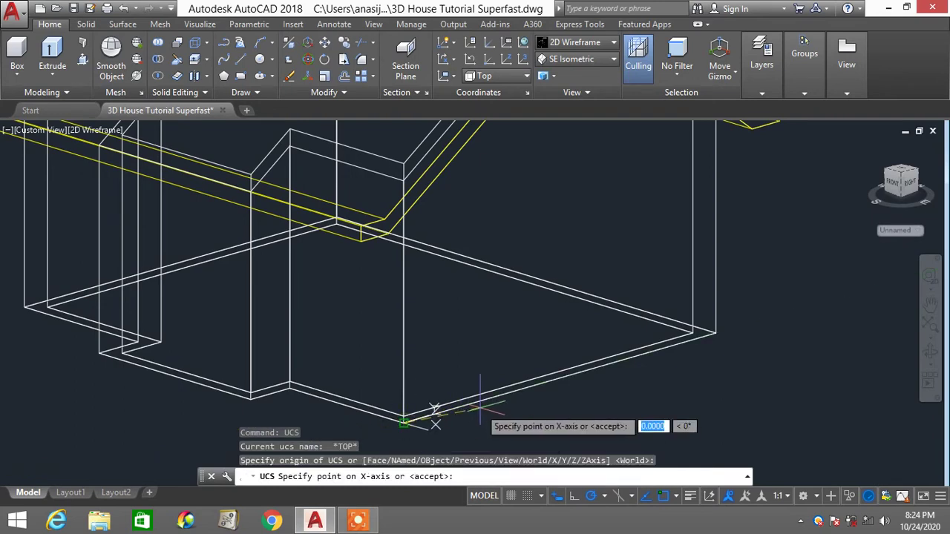
{"action": "left_click", "coordinate": [560, 380]}
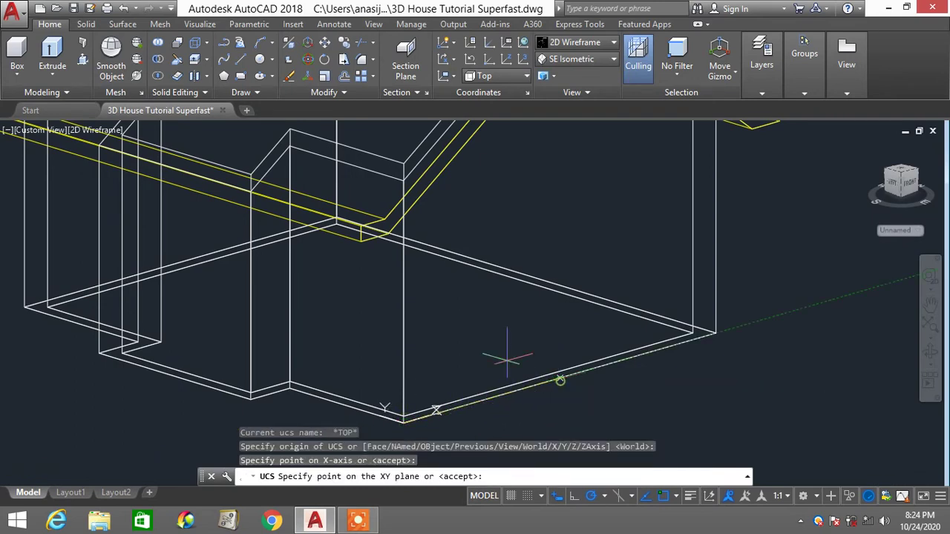
{"action": "left_click", "coordinate": [402, 313]}
{"action": "scroll", "coordinate": [435, 404], "scroll_direction": "down", "scroll_amount": 2}
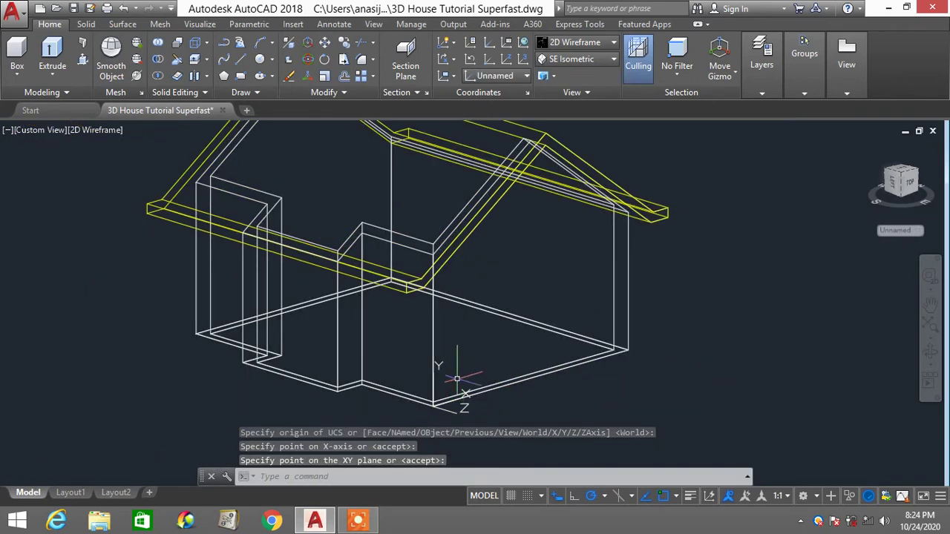
Trace the gable end wall with a polyline from the front base corner over the eaves corners and apex to the rear base corner
{"action": "scroll", "coordinate": [461, 377], "scroll_direction": "up", "scroll_amount": 2}
{"action": "scroll", "coordinate": [461, 330], "scroll_direction": "down", "scroll_amount": 2}
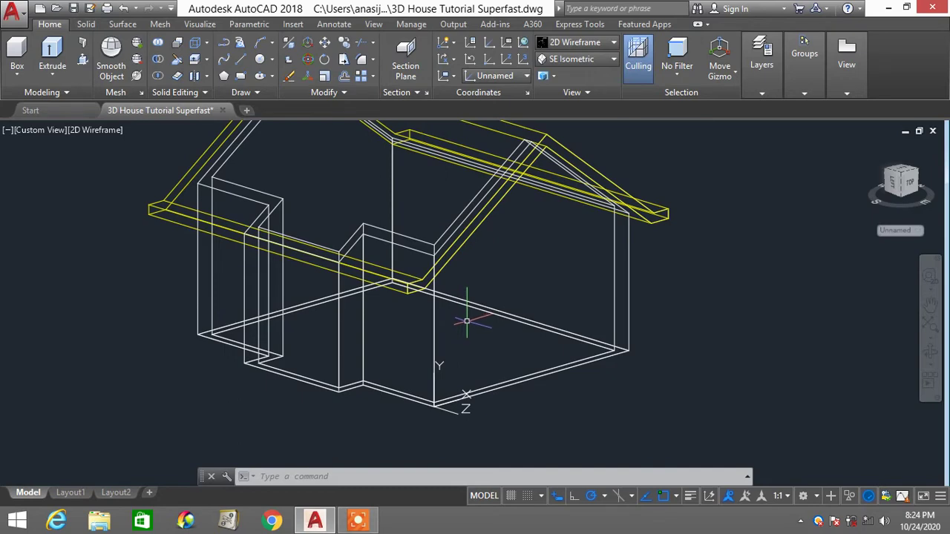
{"action": "middle_click_drag", "start_coordinate": [470, 332], "coordinate": [502, 336], "text": "shift"}
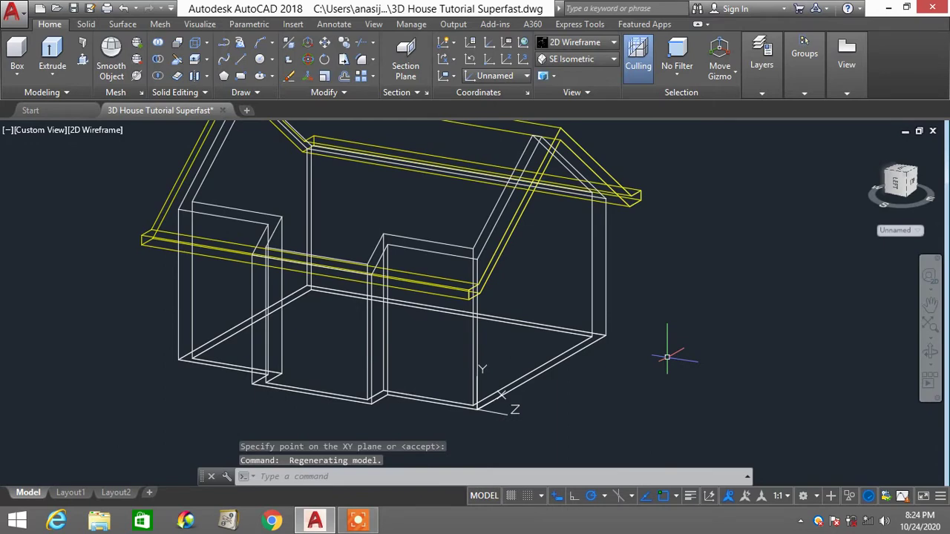
{"action": "type", "text": "PL"}
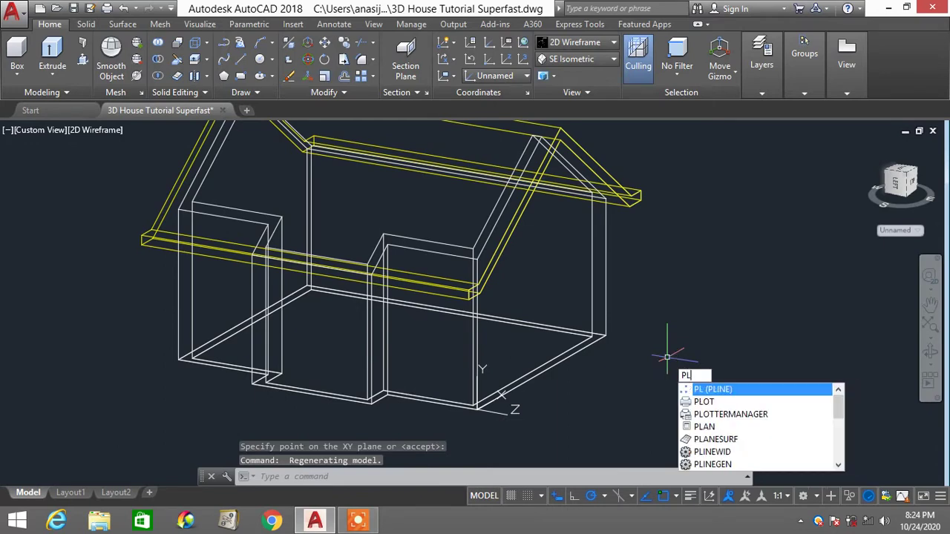
{"action": "key", "text": "Return"}
{"action": "left_click", "coordinate": [478, 408]}
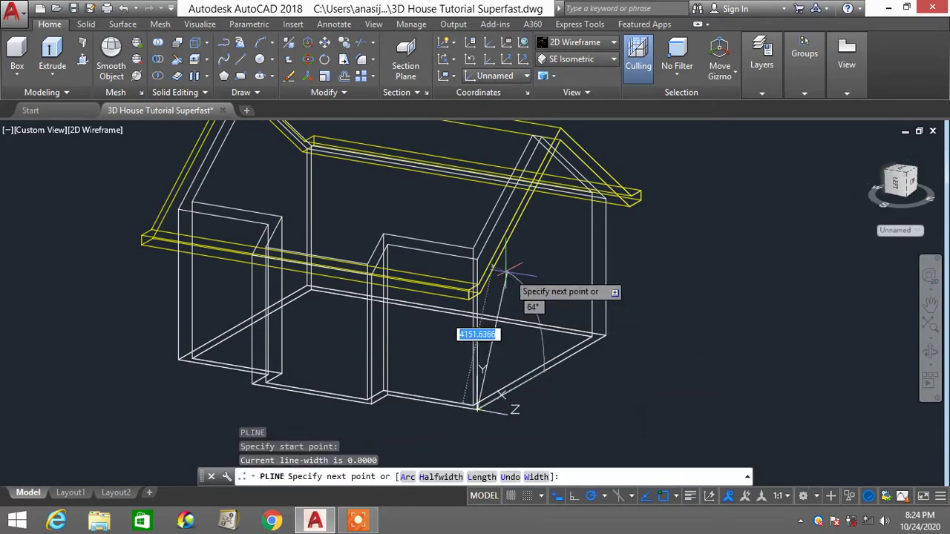
{"action": "left_click", "coordinate": [544, 138]}
{"action": "left_click", "coordinate": [606, 198]}
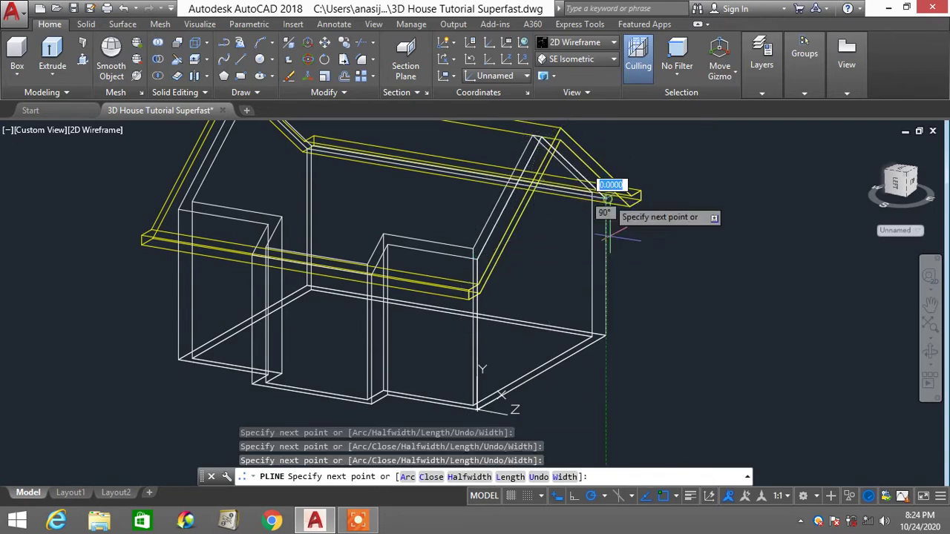
{"action": "left_click", "coordinate": [606, 335]}
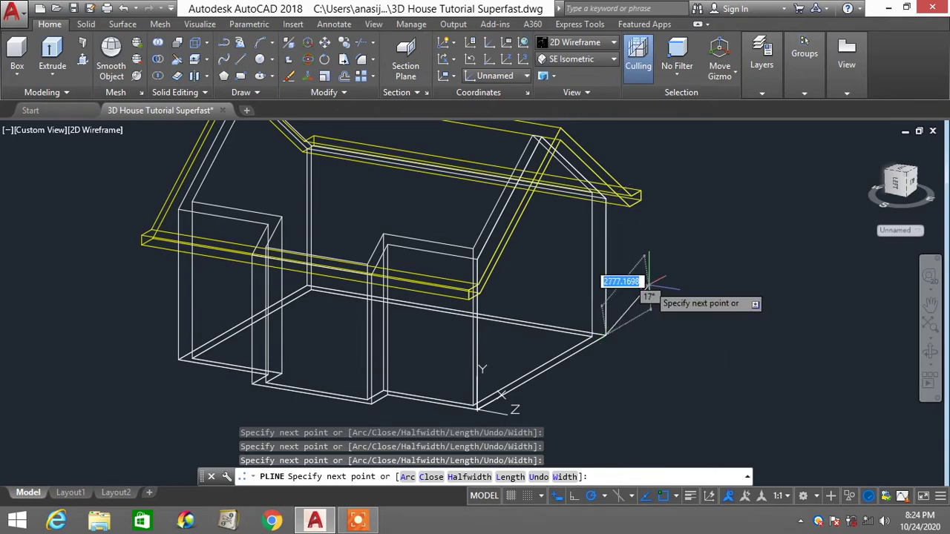
{"action": "key", "text": "Return"}
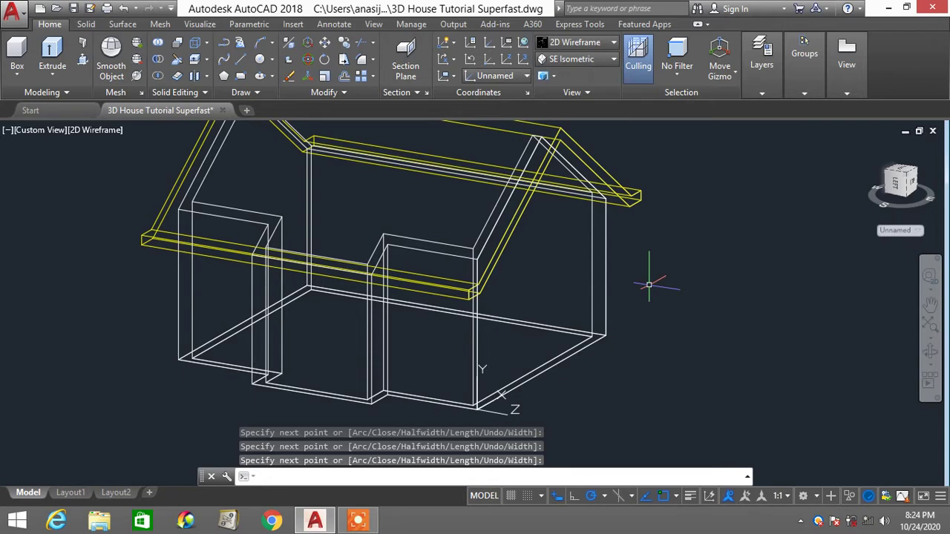
Draw a polyline from the gable wall's front base corner, 500 along the base toward the rear and 4000 straight up
{"action": "type", "text": "PL"}
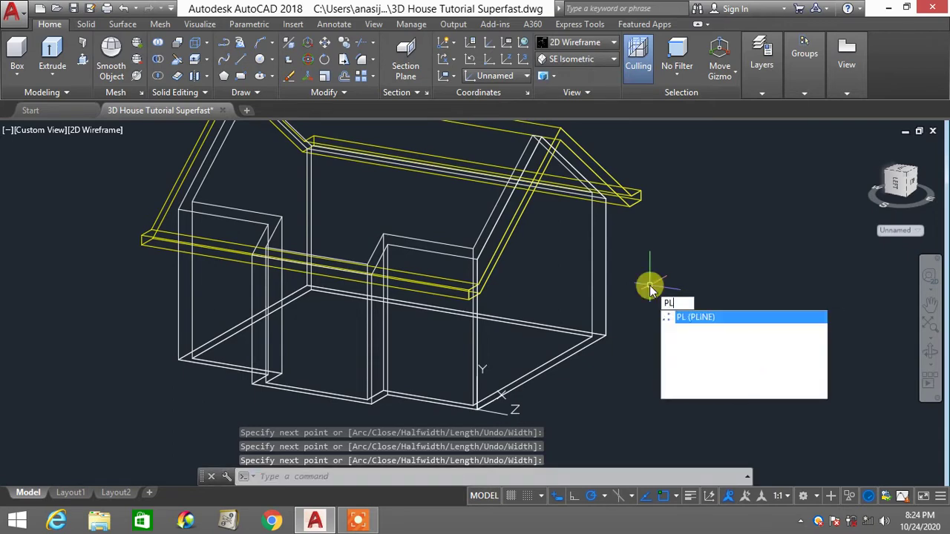
{"action": "key", "text": "Return"}
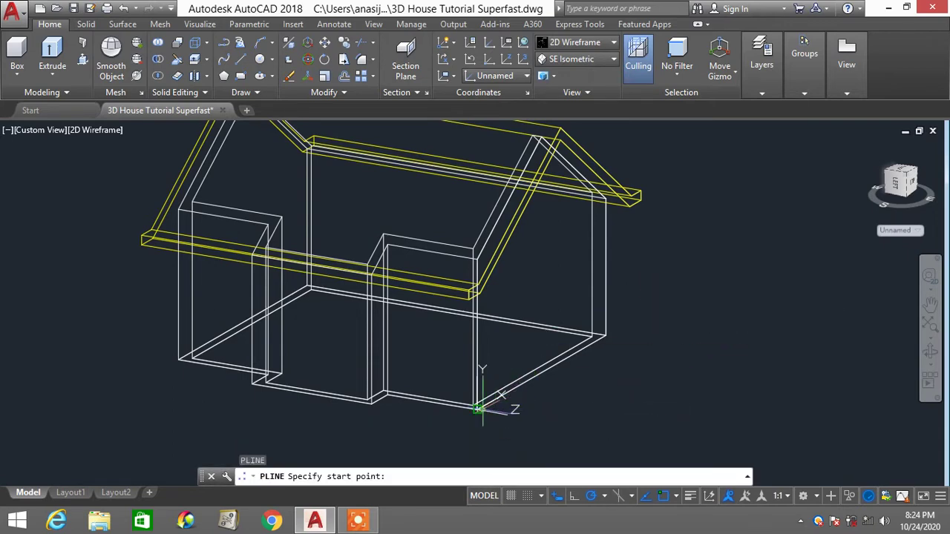
{"action": "left_click", "coordinate": [476, 407]}
{"action": "type", "text": "500"}
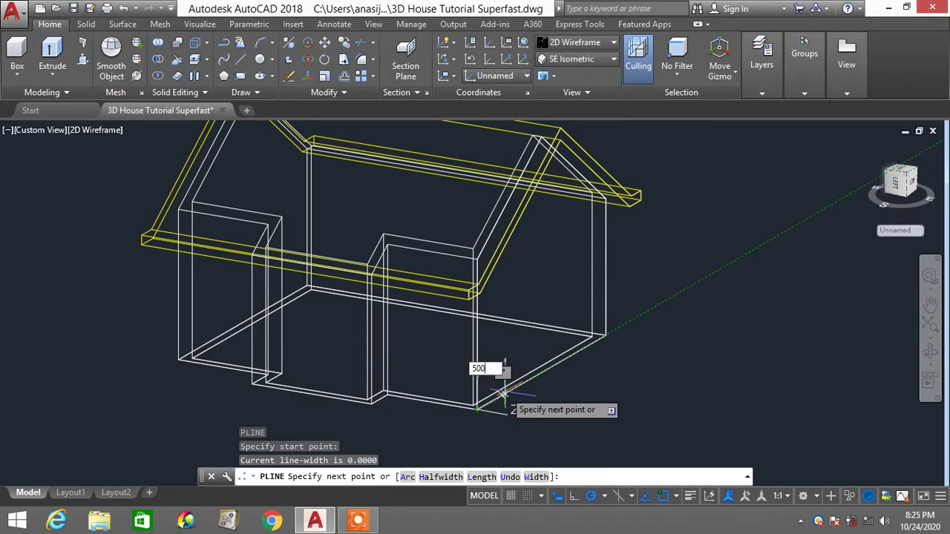
{"action": "key", "text": "Return"}
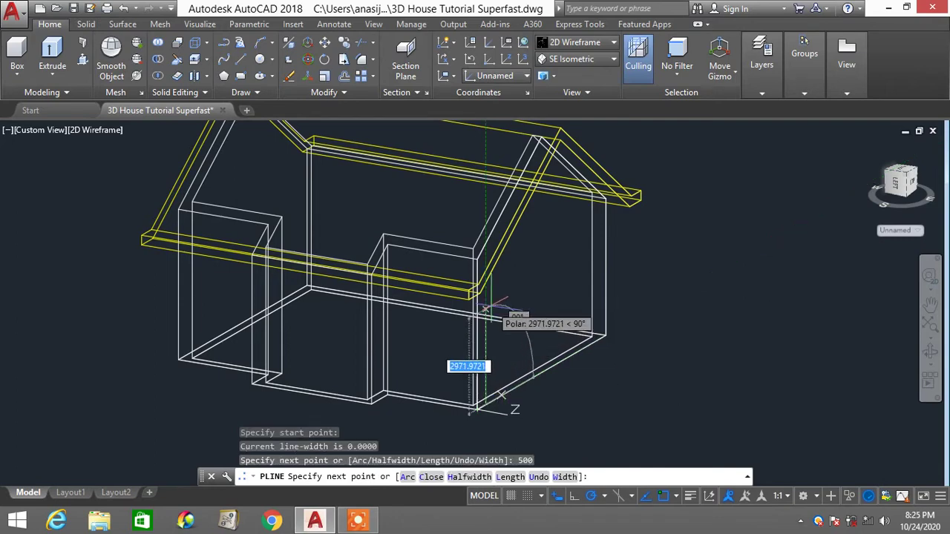
{"action": "type", "text": "400"}
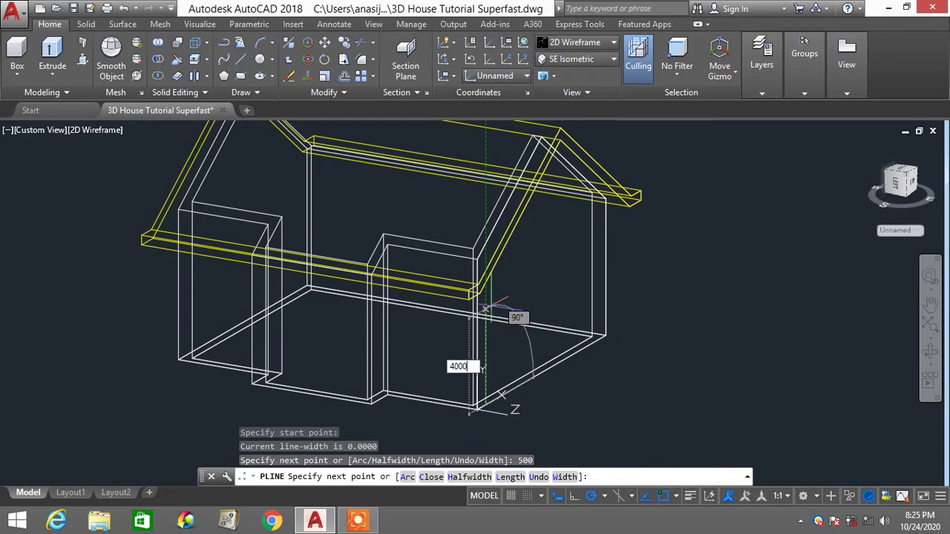
{"action": "type", "text": "0"}
{"action": "key", "text": "Return"}
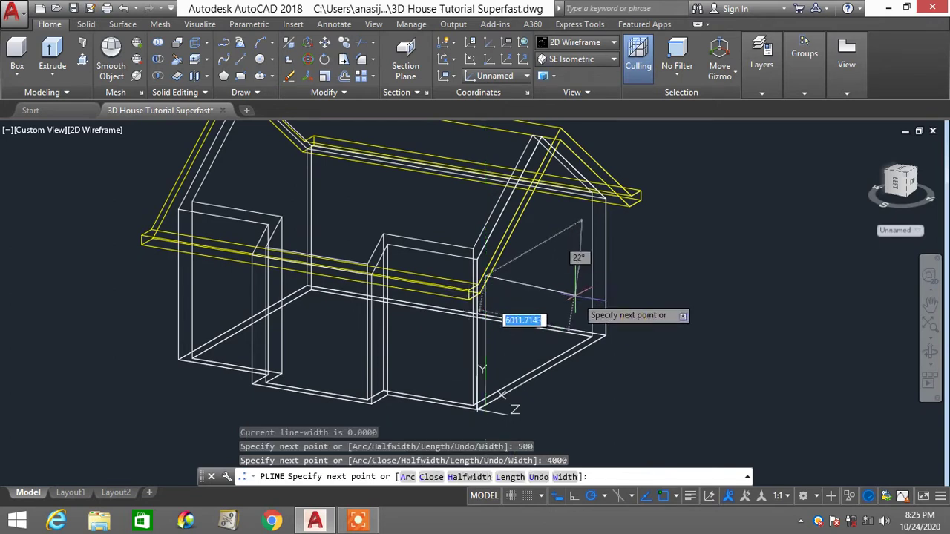
{"action": "key", "text": "Return"}
Draw a polyline from the rear base corner, 500 toward the front, 4000 up, and across to the top of the front vertical line
{"action": "type", "text": "pl"}
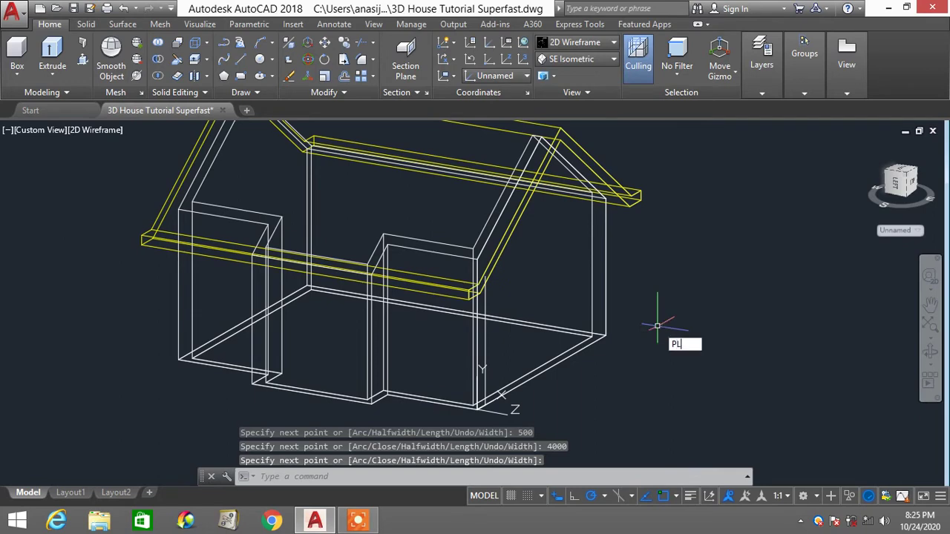
{"action": "key", "text": "Return"}
{"action": "left_click", "coordinate": [603, 339]}
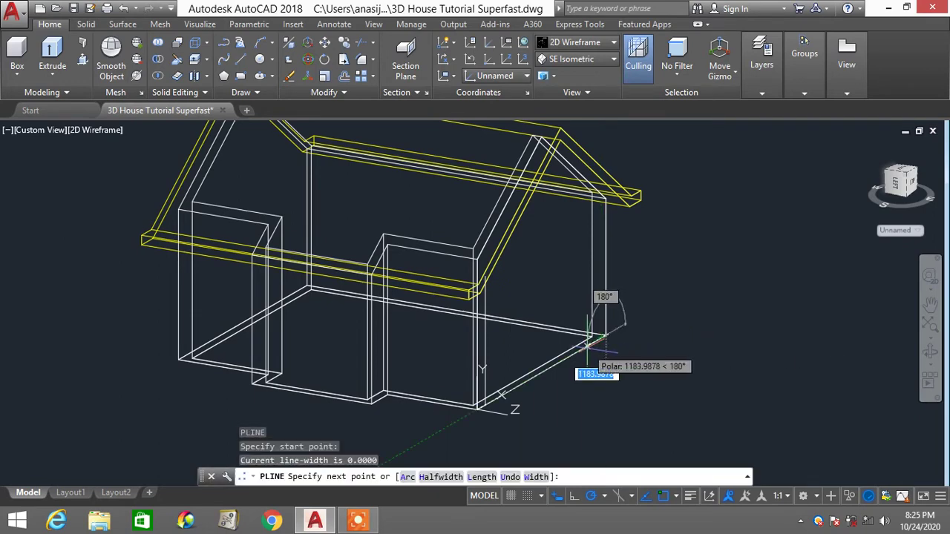
{"action": "type", "text": "5"}
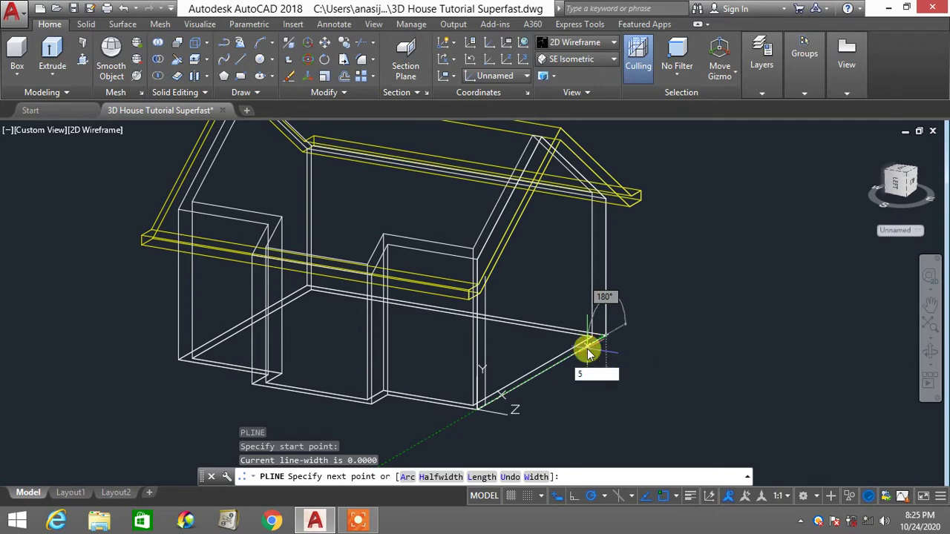
{"action": "type", "text": "00"}
{"action": "key", "text": "Return"}
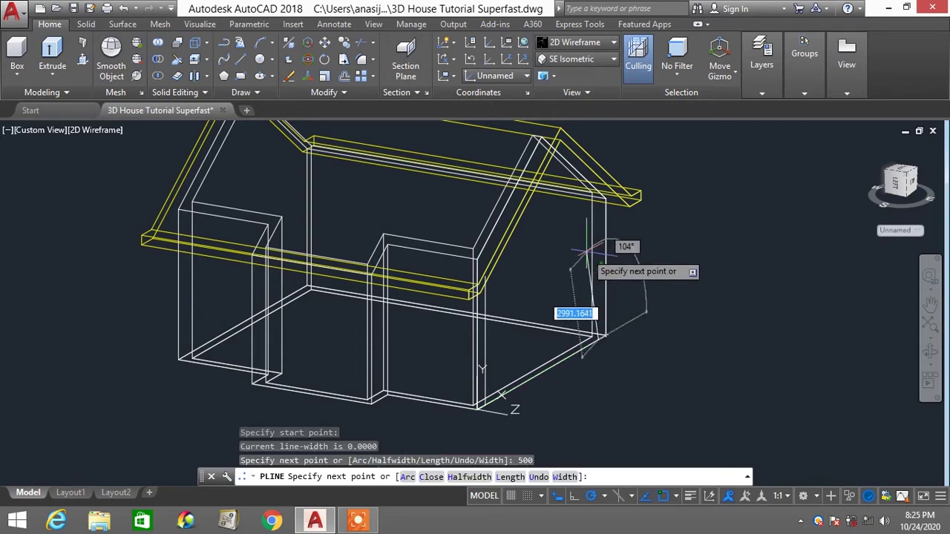
{"action": "type", "text": "40"}
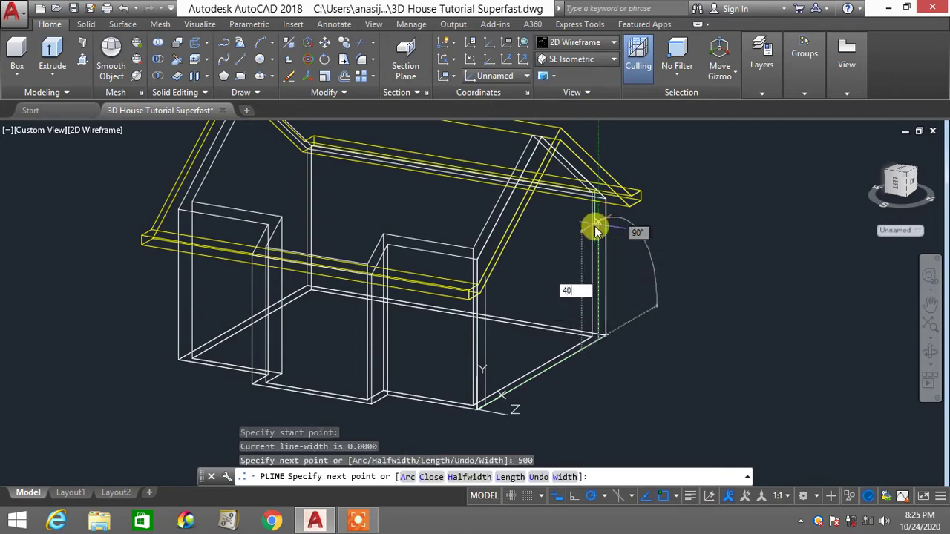
{"action": "type", "text": "00"}
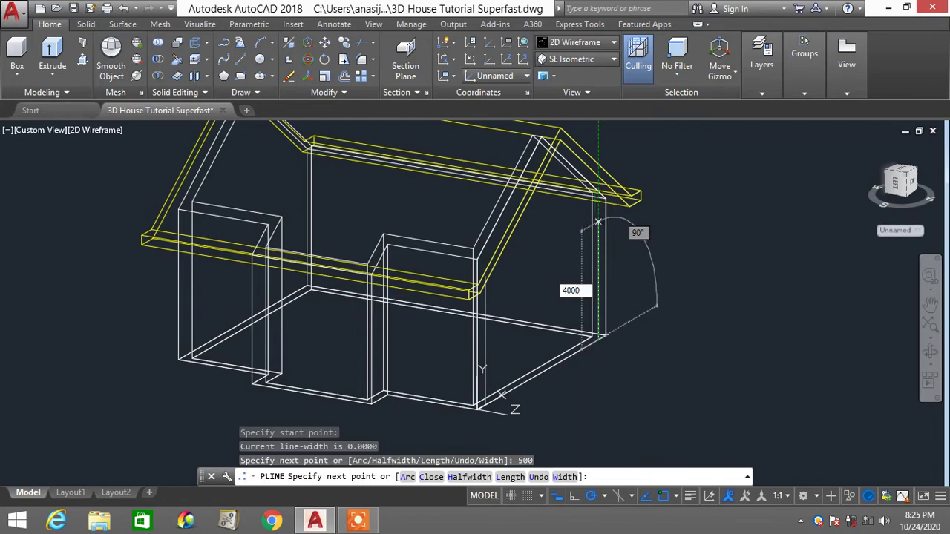
{"action": "key", "text": "Return"}
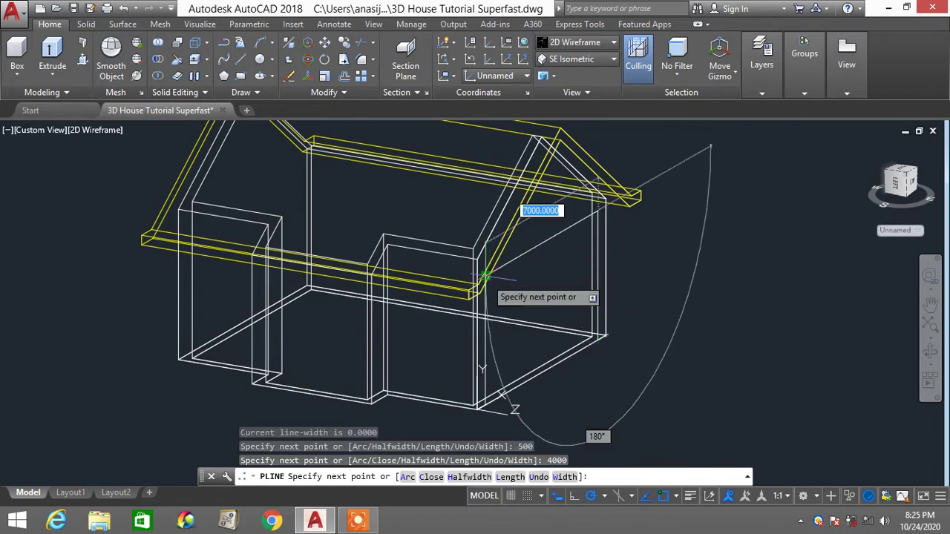
{"action": "left_click", "coordinate": [484, 276]}
{"action": "key", "text": "Return"}
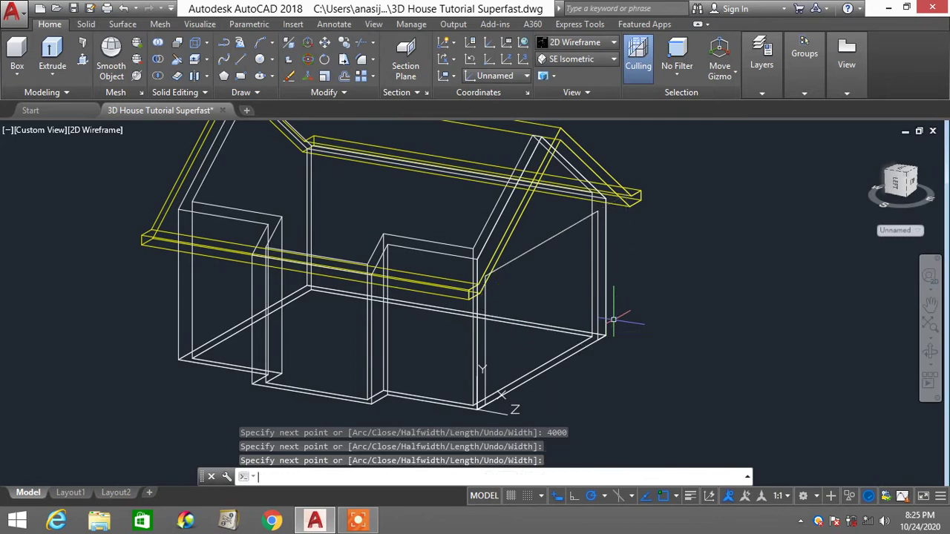
{"action": "scroll", "coordinate": [597, 297], "scroll_direction": "down", "scroll_amount": 1}
{"action": "scroll", "coordinate": [593, 294], "scroll_direction": "up", "scroll_amount": 1}
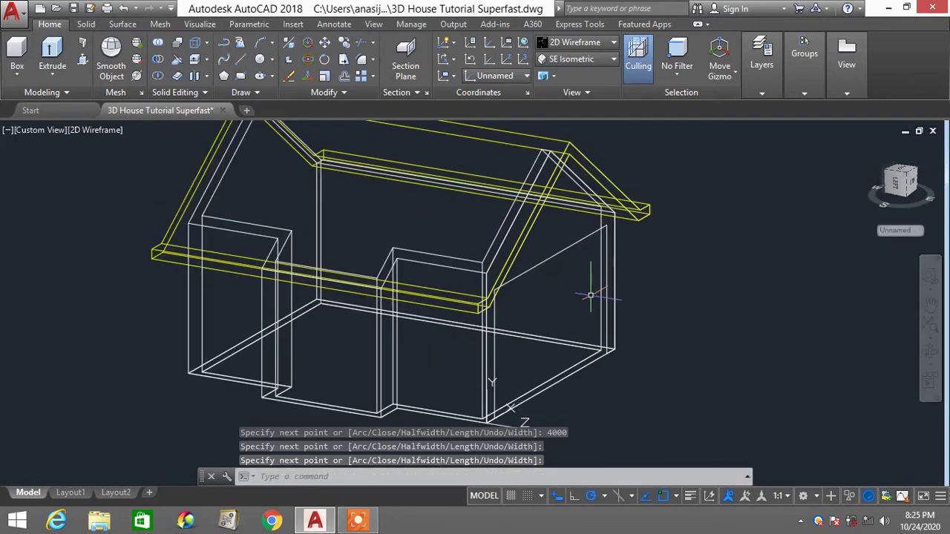
Presspull the area between the gable wall outline and the inner polyline outward by 500 to form the end frame
{"action": "middle_click_drag", "start_coordinate": [590, 295], "coordinate": [555, 310], "text": "shift"}
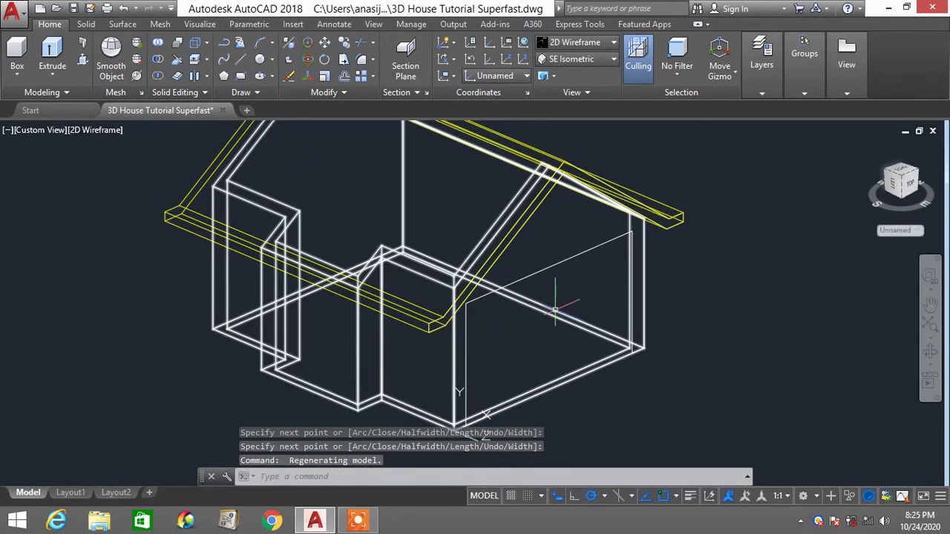
{"action": "scroll", "coordinate": [483, 386], "scroll_direction": "down", "scroll_amount": 2}
{"action": "middle_click_drag", "start_coordinate": [495, 389], "coordinate": [492, 351]}
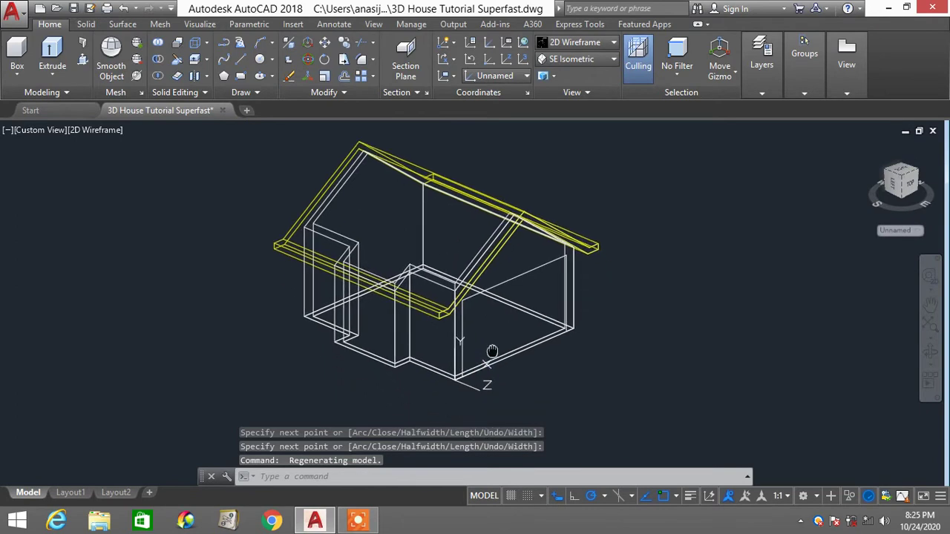
{"action": "scroll", "coordinate": [475, 356], "scroll_direction": "up", "scroll_amount": 2}
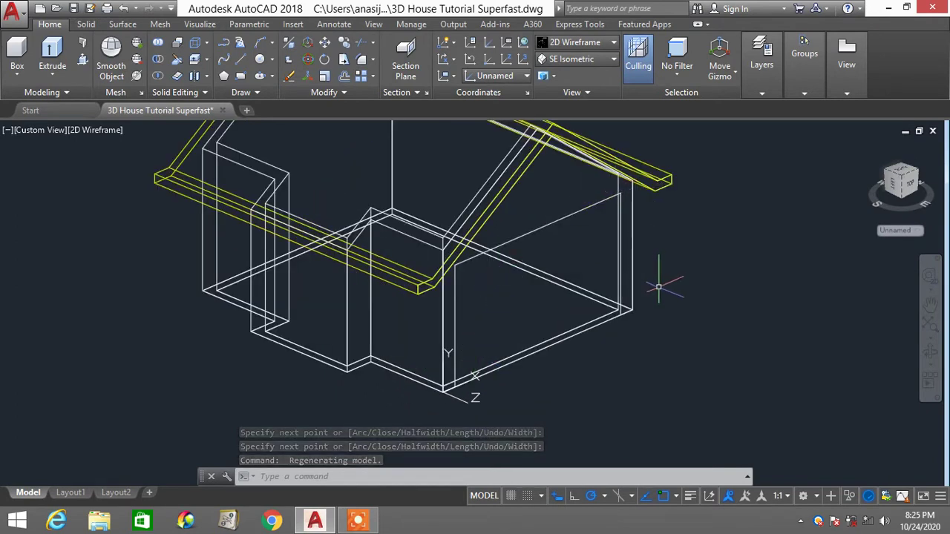
{"action": "type", "text": "presspull"}
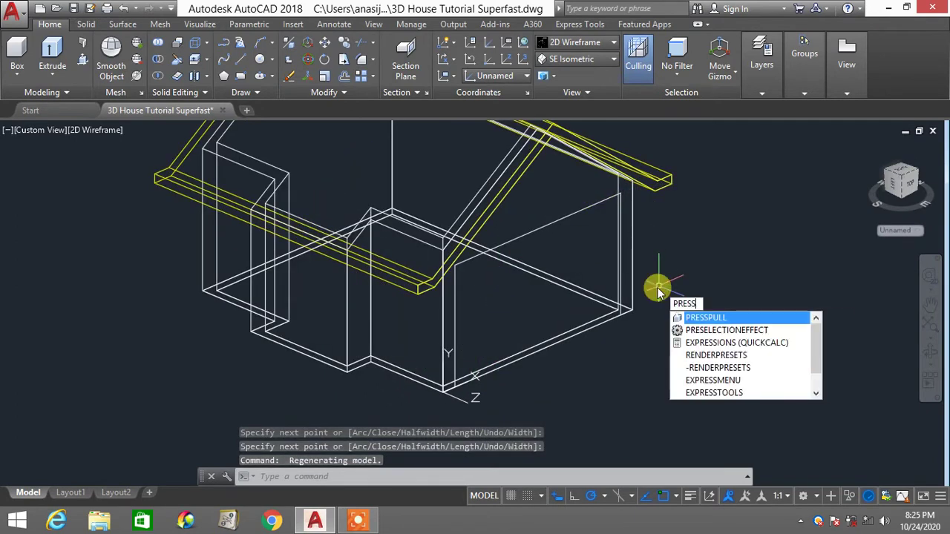
{"action": "key", "text": "Return"}
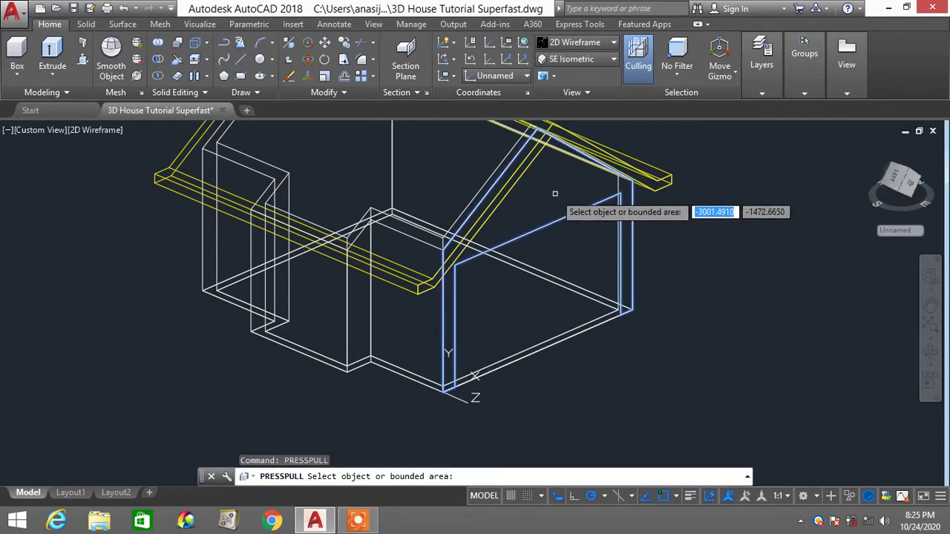
{"action": "left_click", "coordinate": [554, 193]}
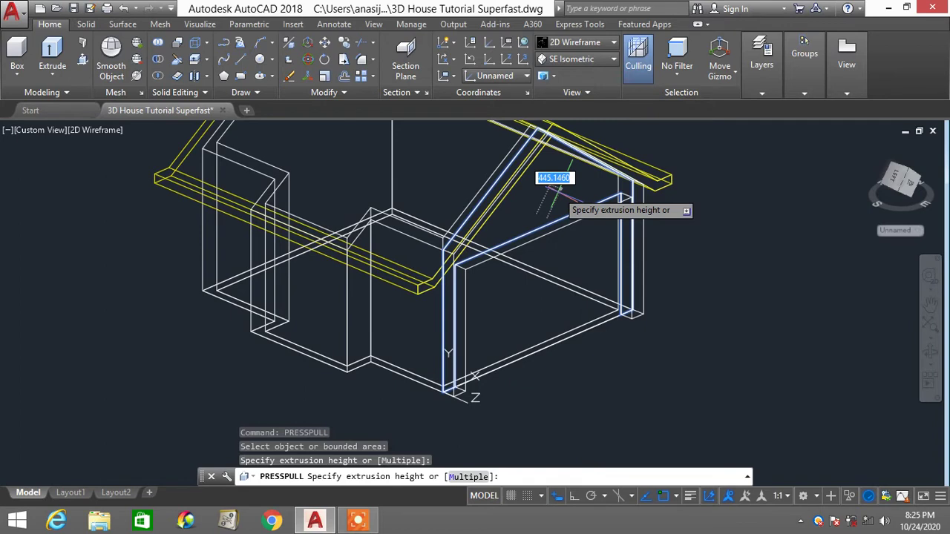
{"action": "type", "text": "5000"}
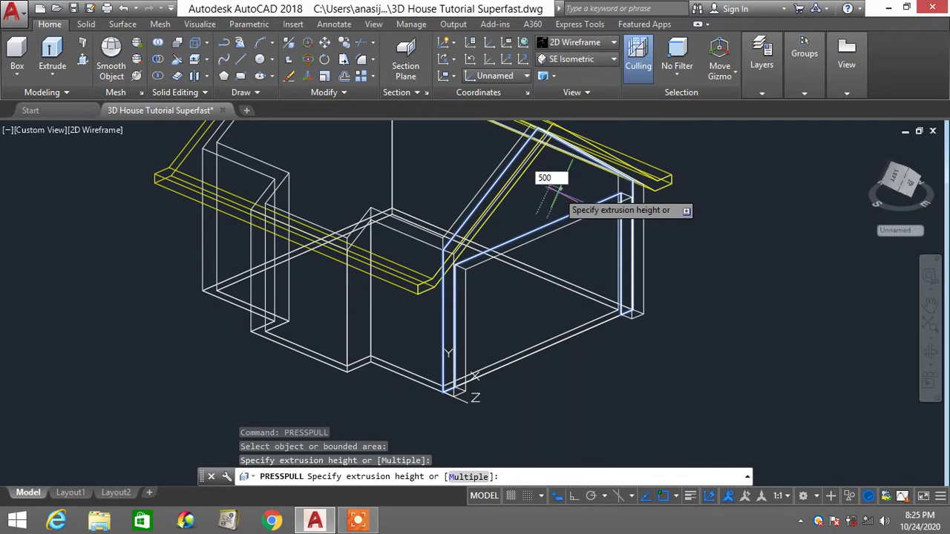
{"action": "key", "text": "Return"}
{"action": "key", "text": "Escape"}
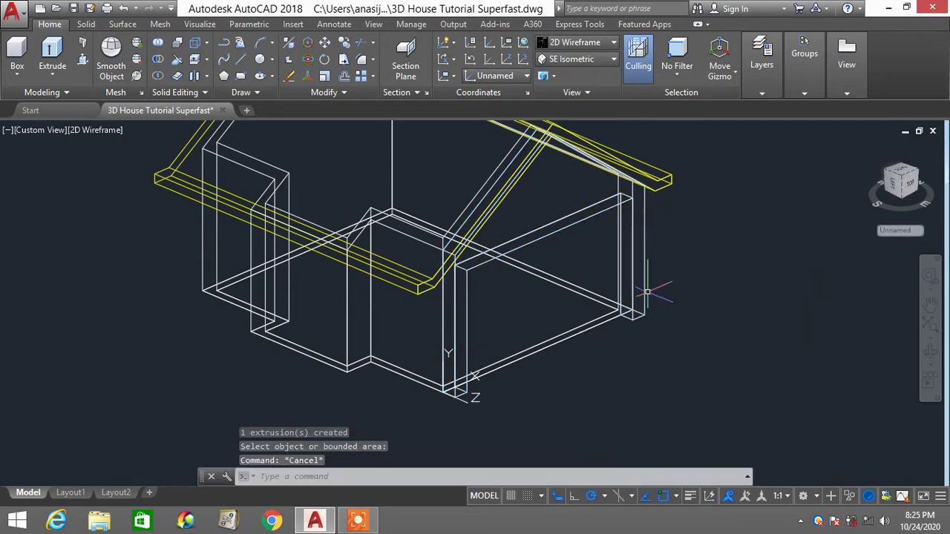
{"action": "left_click", "coordinate": [644, 295]}
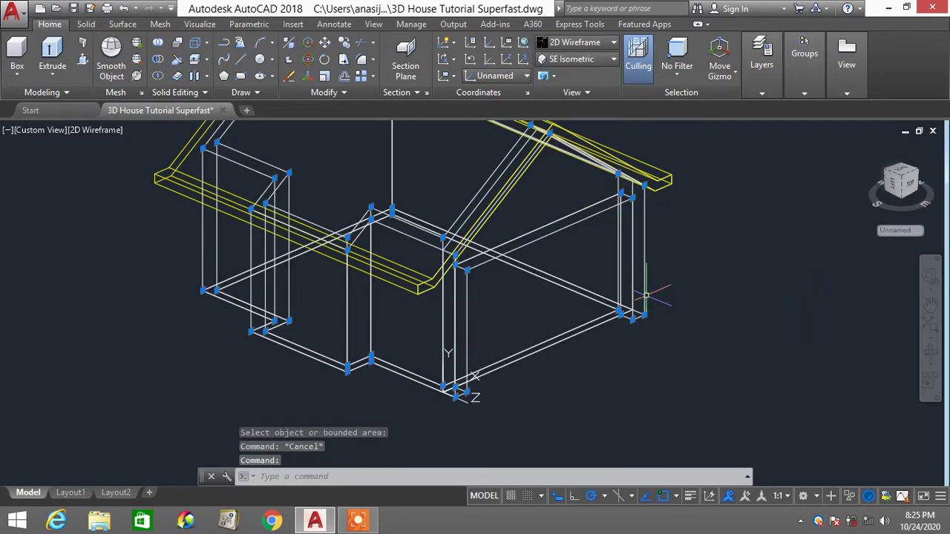
{"action": "key", "text": "Escape"}
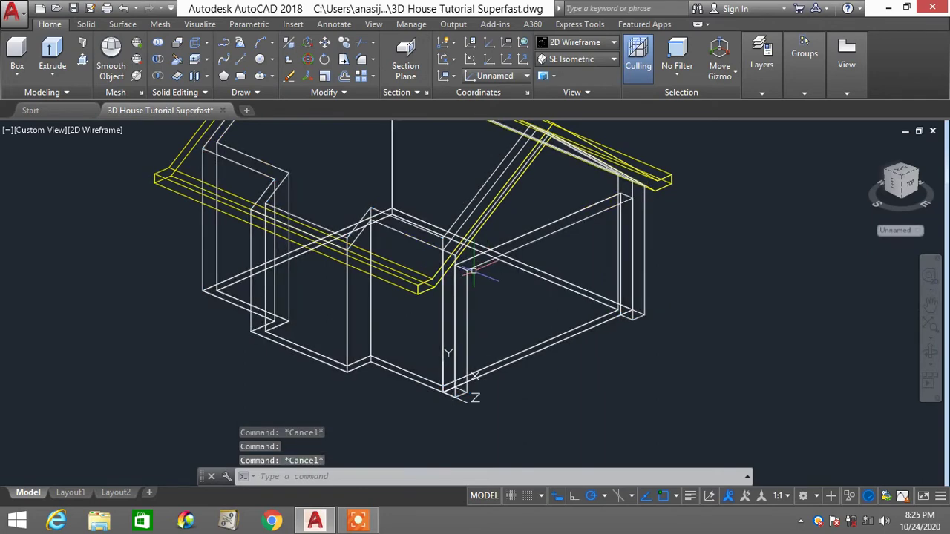
{"action": "left_click", "coordinate": [576, 221]}
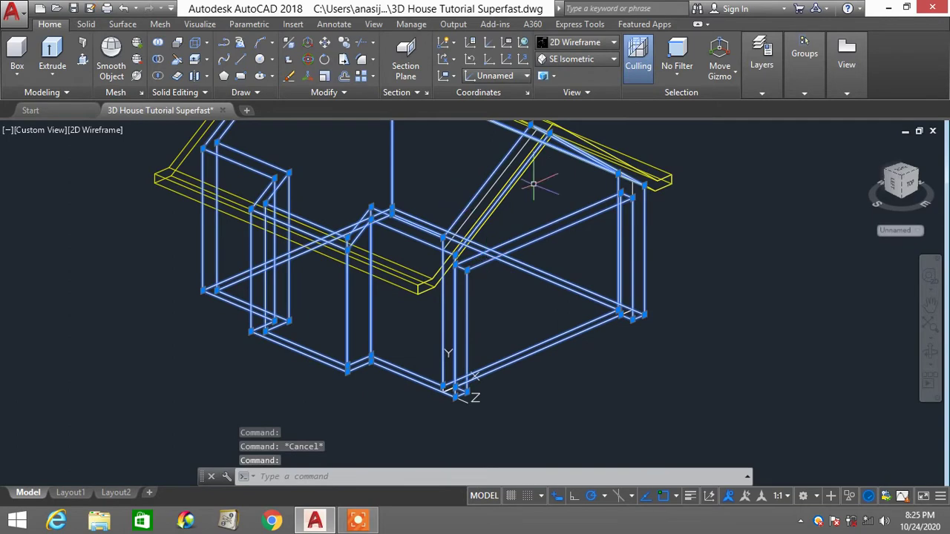
{"action": "key", "text": "Escape"}
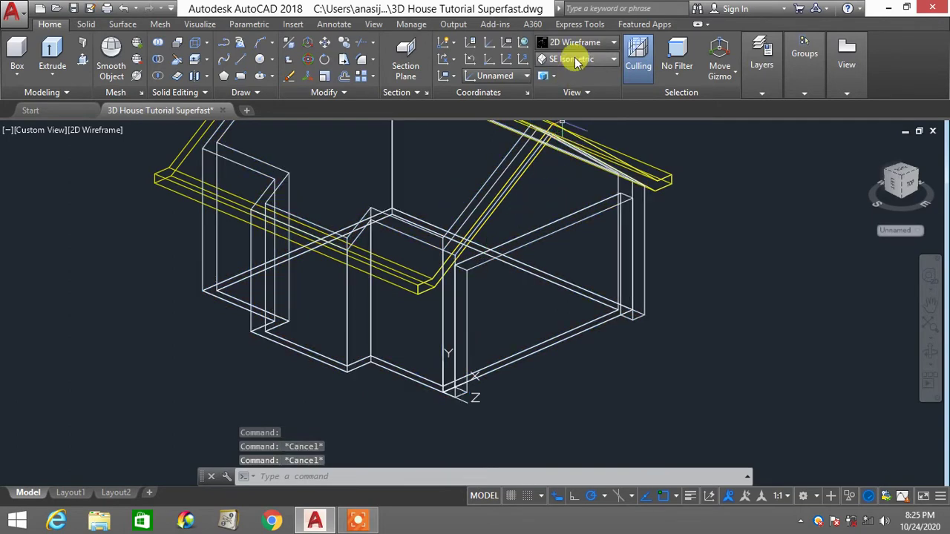
In the Top view, slice the wall solid along the gable wall's outer face, between its rear and front corners, keeping both sides
{"action": "left_click", "coordinate": [576, 60]}
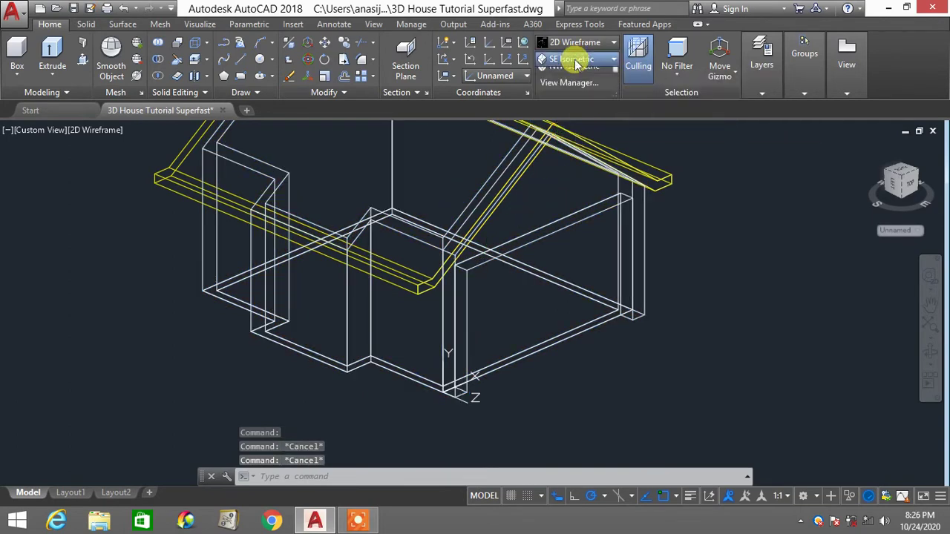
{"action": "left_click", "coordinate": [573, 75]}
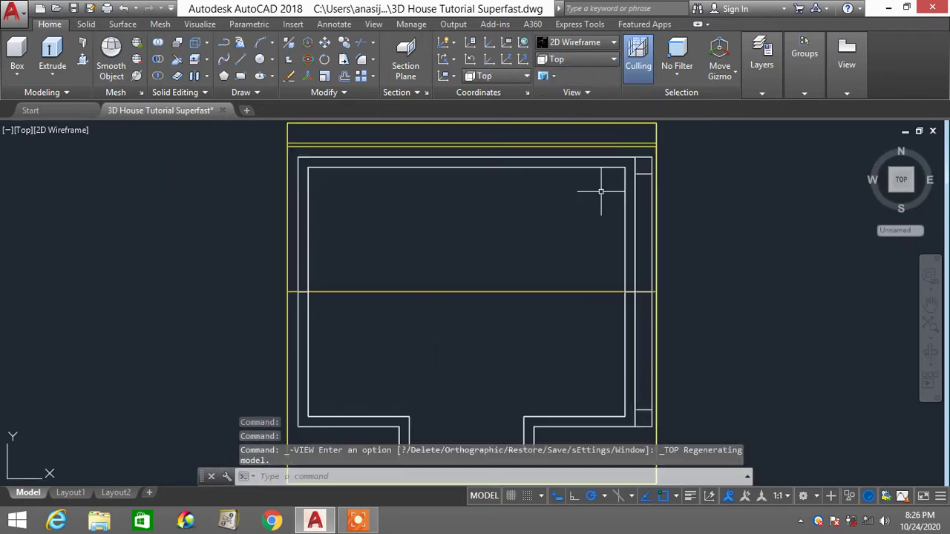
{"action": "scroll", "coordinate": [630, 213], "scroll_direction": "down", "scroll_amount": 2}
{"action": "scroll", "coordinate": [636, 201], "scroll_direction": "up", "scroll_amount": 2}
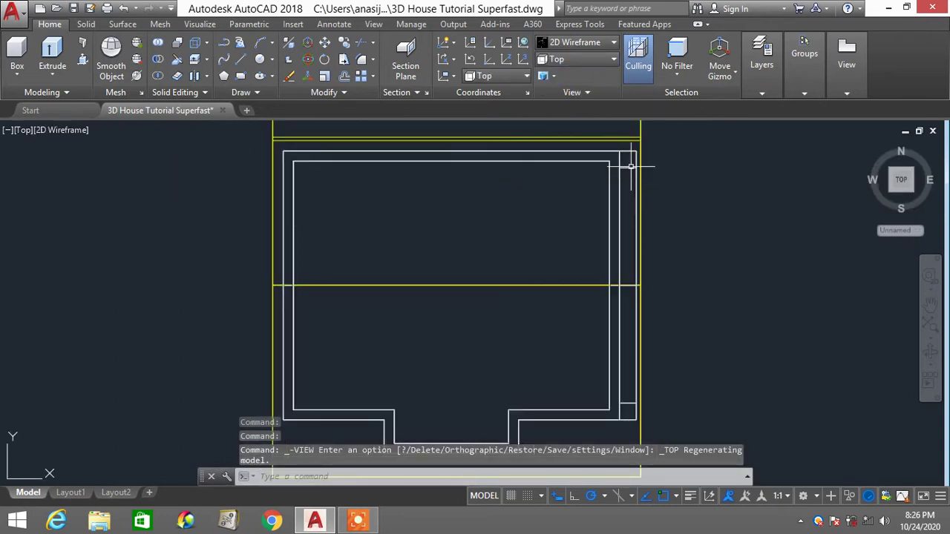
{"action": "type", "text": "sl"}
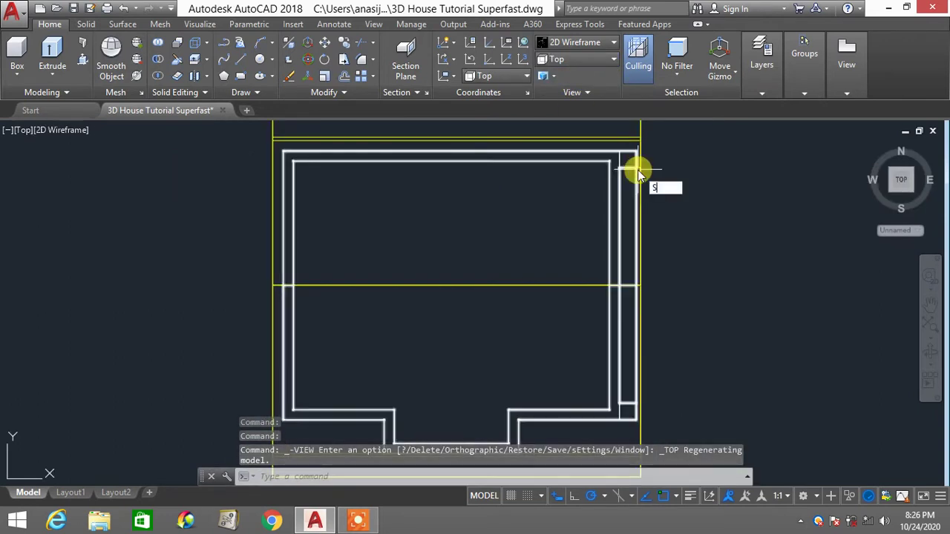
{"action": "key", "text": "Return"}
{"action": "left_click", "coordinate": [629, 169]}
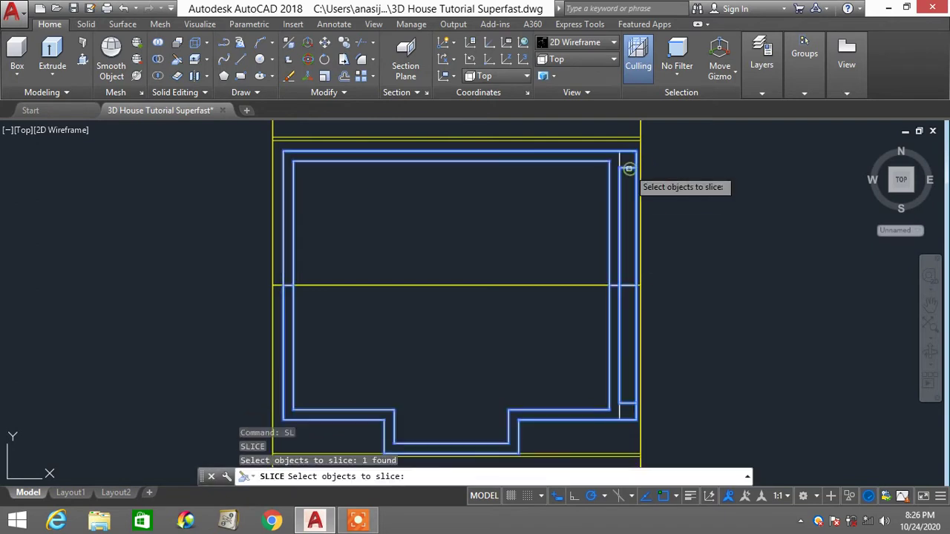
{"action": "key", "text": "Return"}
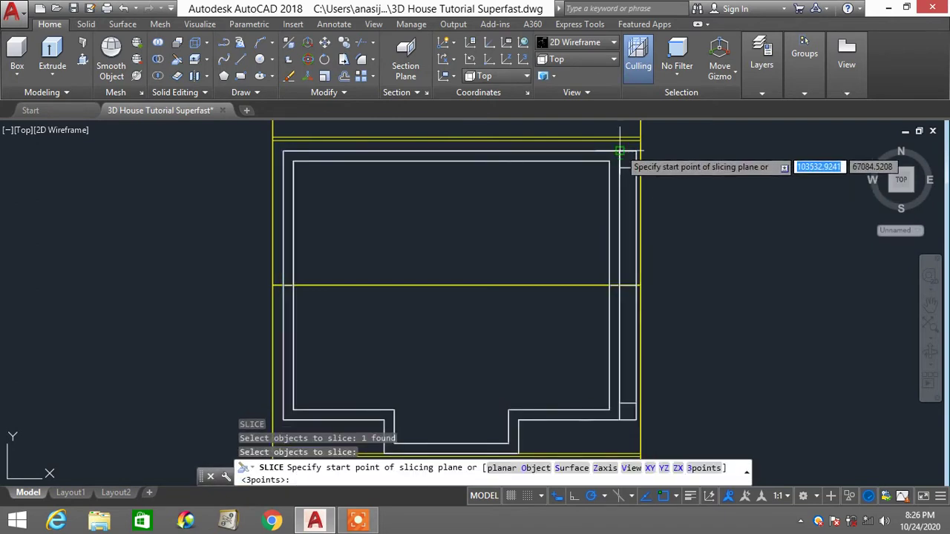
{"action": "left_click", "coordinate": [620, 152]}
{"action": "left_click", "coordinate": [619, 410]}
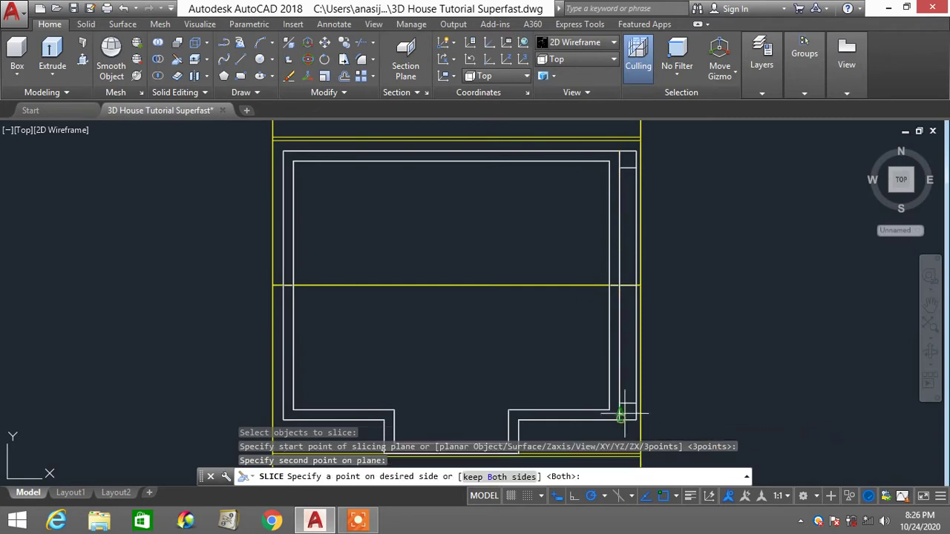
{"action": "left_click", "coordinate": [711, 230]}
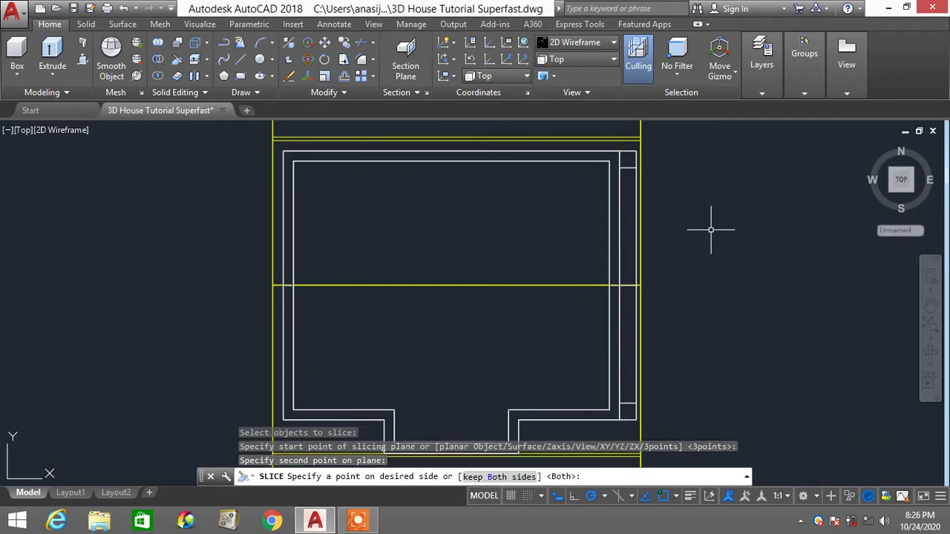
Switch the view back to SE Isometric, looking at the gable end frame
{"action": "left_click", "coordinate": [586, 59]}
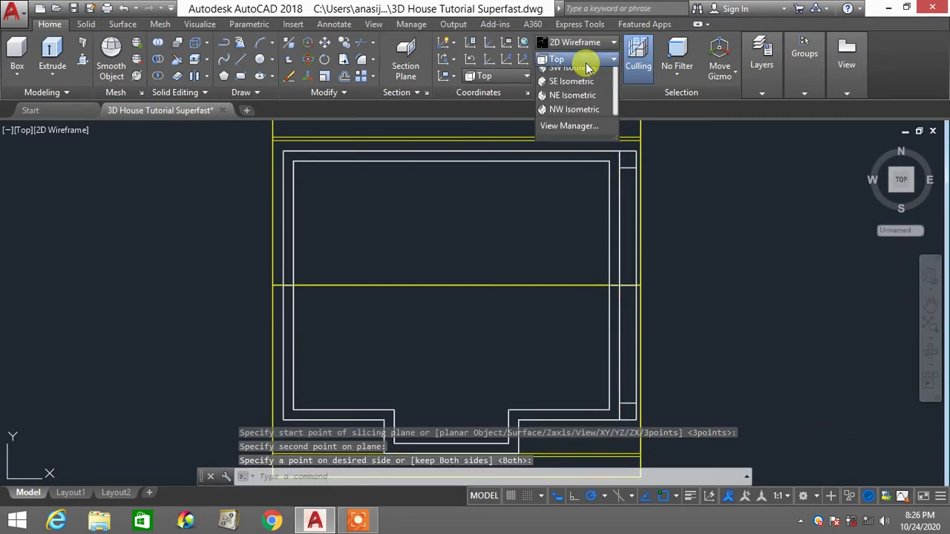
{"action": "left_click", "coordinate": [592, 177]}
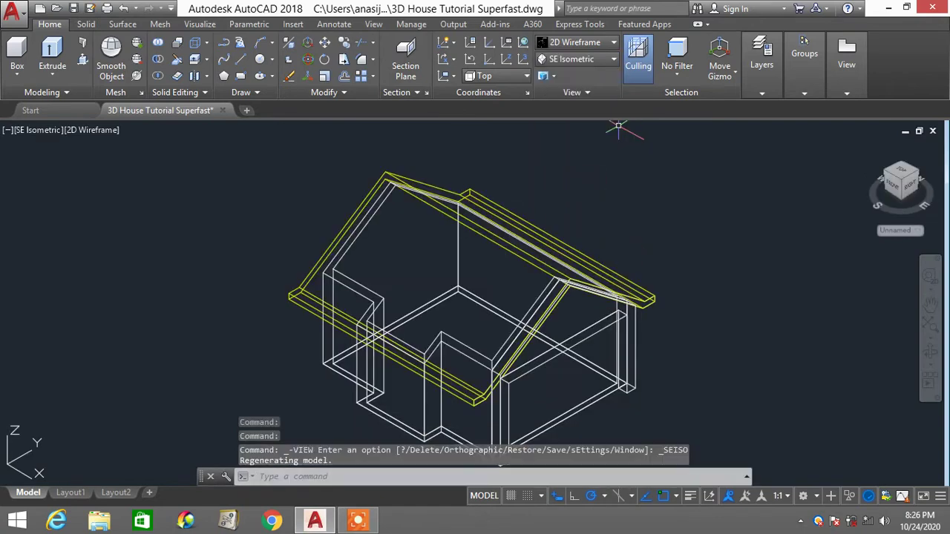
{"action": "scroll", "coordinate": [593, 293], "scroll_direction": "up", "scroll_amount": 5}
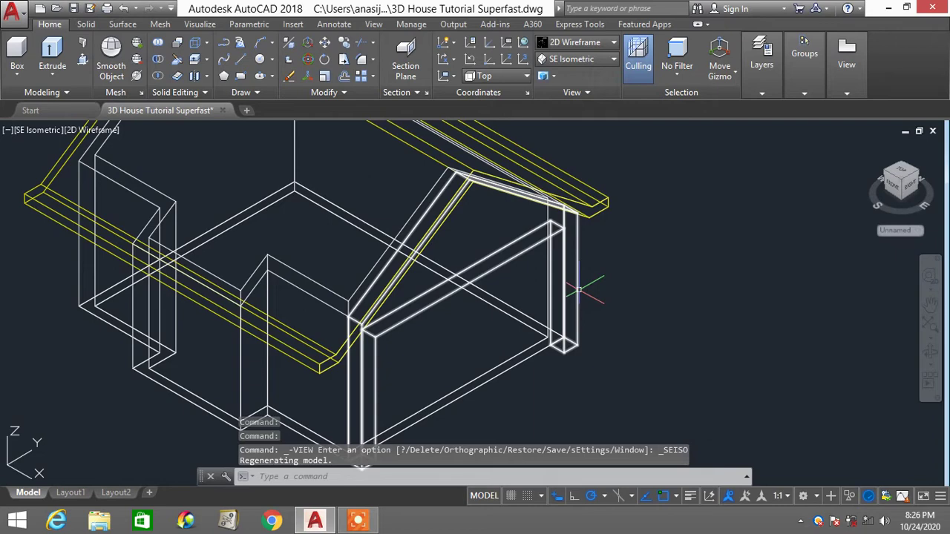
{"action": "scroll", "coordinate": [578, 290], "scroll_direction": "down", "scroll_amount": 4}
{"action": "left_click", "coordinate": [576, 276]}
{"action": "scroll", "coordinate": [638, 215], "scroll_direction": "up", "scroll_amount": 6}
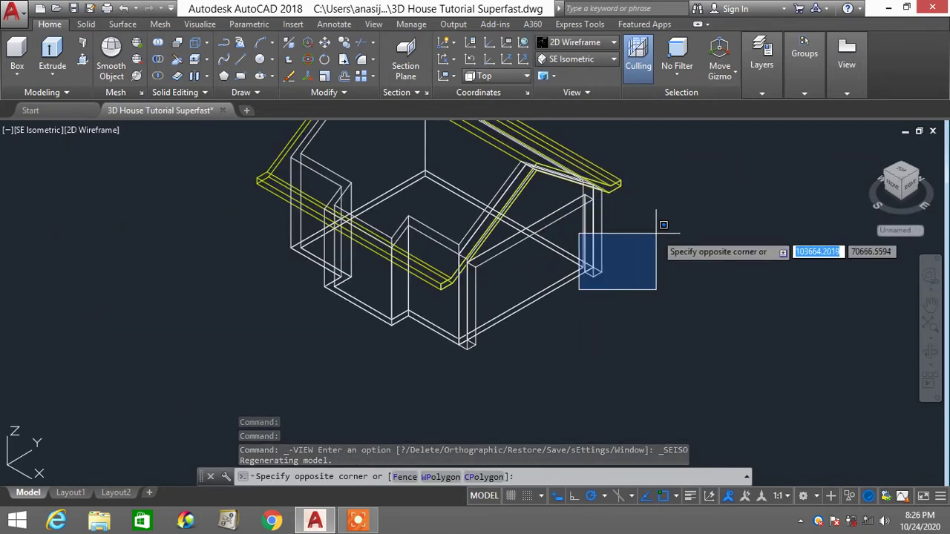
{"action": "key", "text": "Escape"}
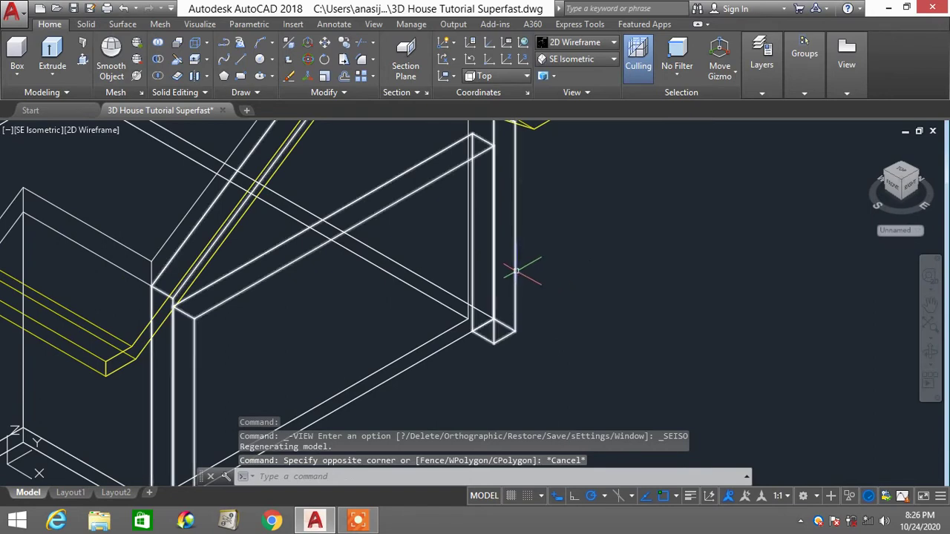
Set the color of the gable end frame solid to Red in its properties
{"action": "left_click", "coordinate": [516, 271]}
{"action": "scroll", "coordinate": [578, 219], "scroll_direction": "down", "scroll_amount": 2}
{"action": "right_click", "coordinate": [616, 214]}
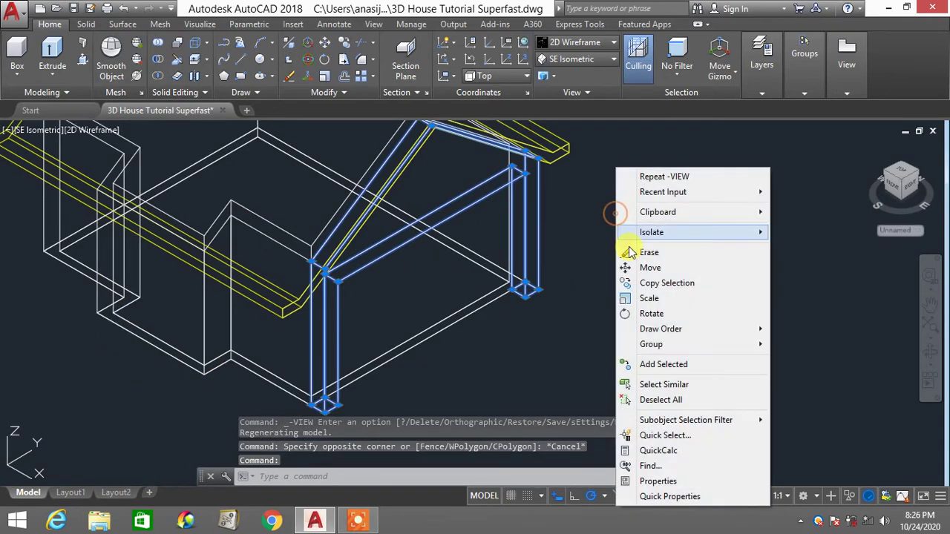
{"action": "left_click", "coordinate": [668, 487]}
{"action": "left_click", "coordinate": [239, 82]}
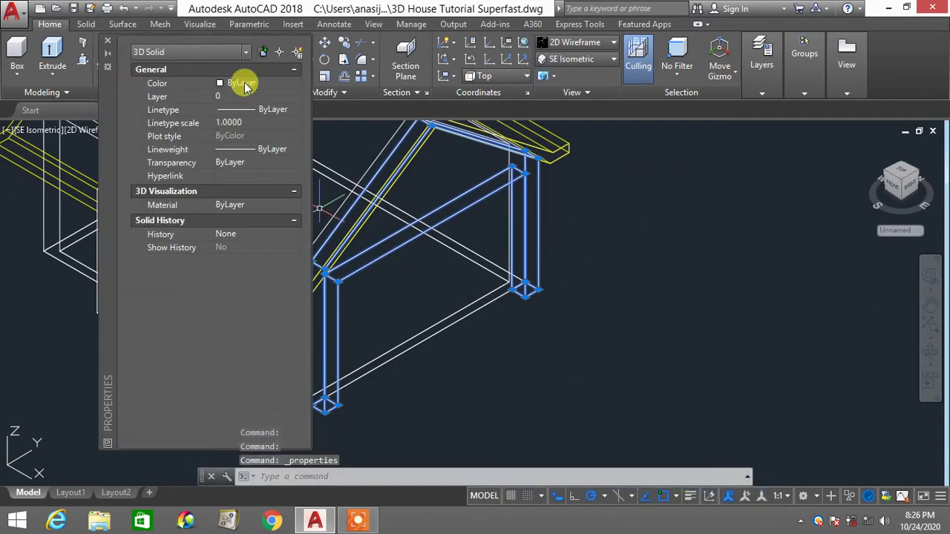
{"action": "left_click", "coordinate": [239, 82]}
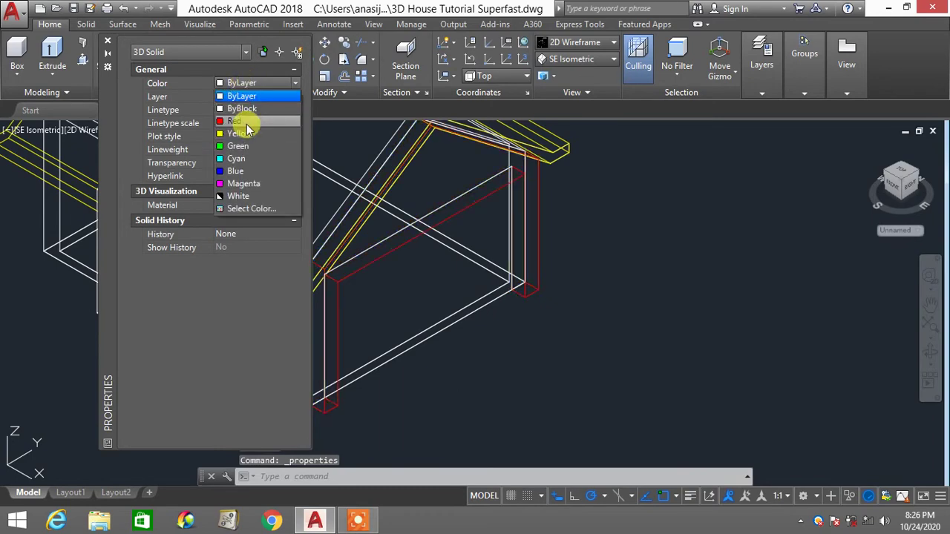
{"action": "left_click", "coordinate": [236, 121]}
{"action": "left_click", "coordinate": [107, 42]}
{"action": "key", "text": "Escape"}
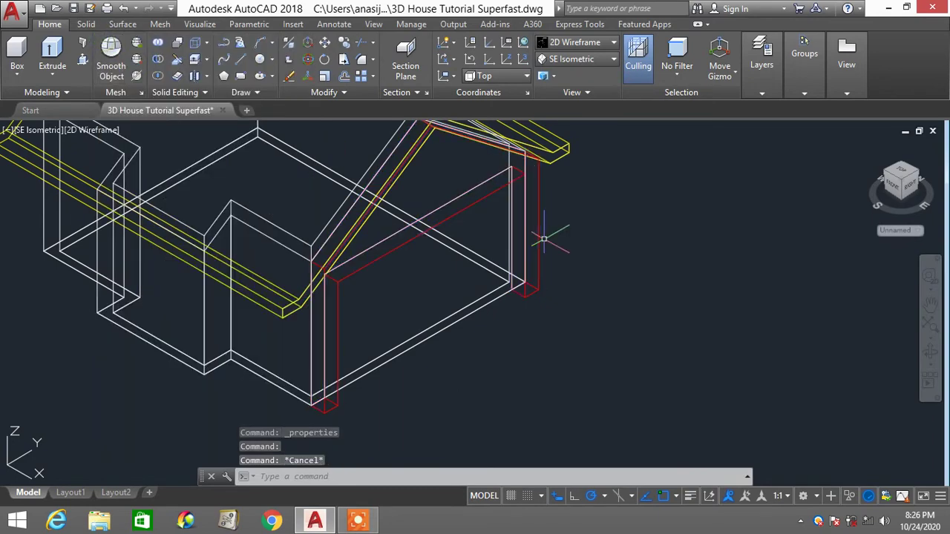
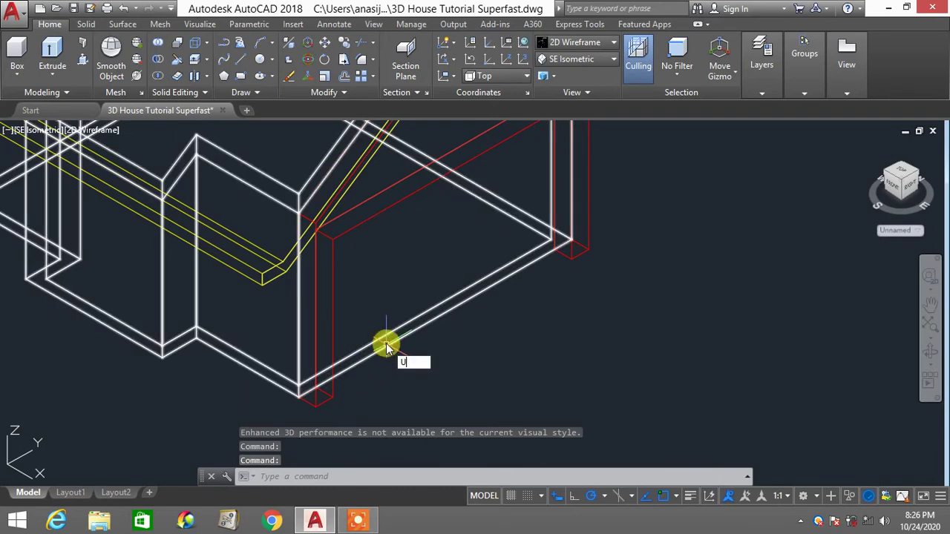
Realign the UCS to the gable wall's outer face: origin at the front base corner beside the red frame, X along the base, Y up
{"action": "type", "text": "CS"}
{"action": "key", "text": "Return"}
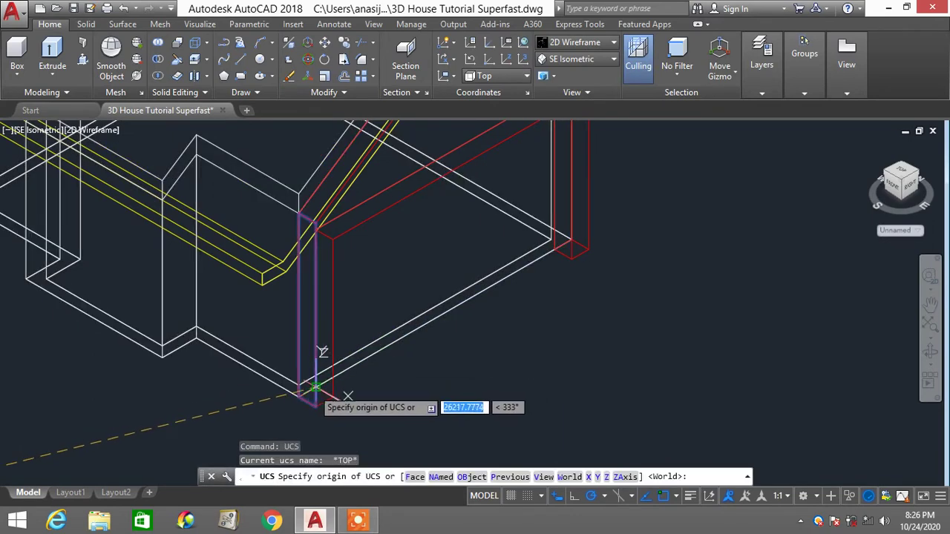
{"action": "left_click", "coordinate": [301, 391]}
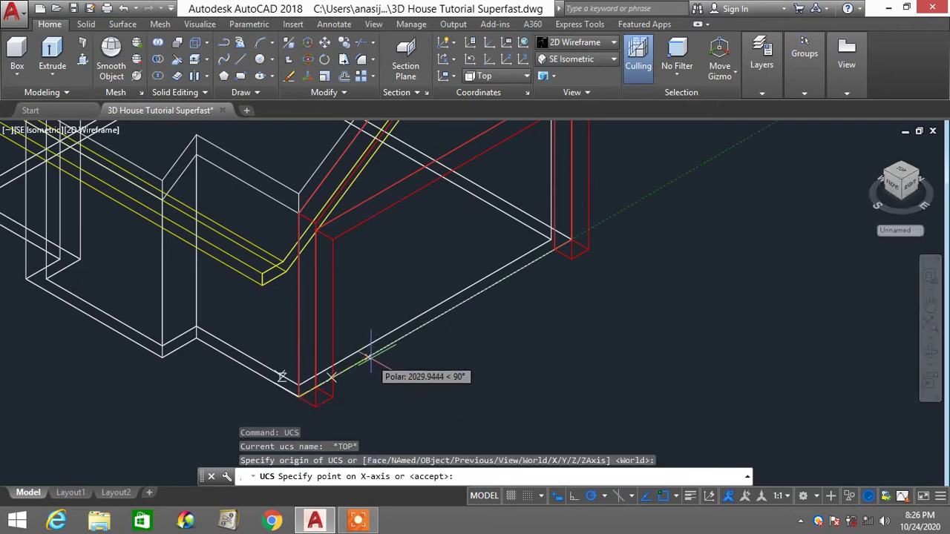
{"action": "left_click", "coordinate": [368, 360]}
{"action": "left_click", "coordinate": [305, 361]}
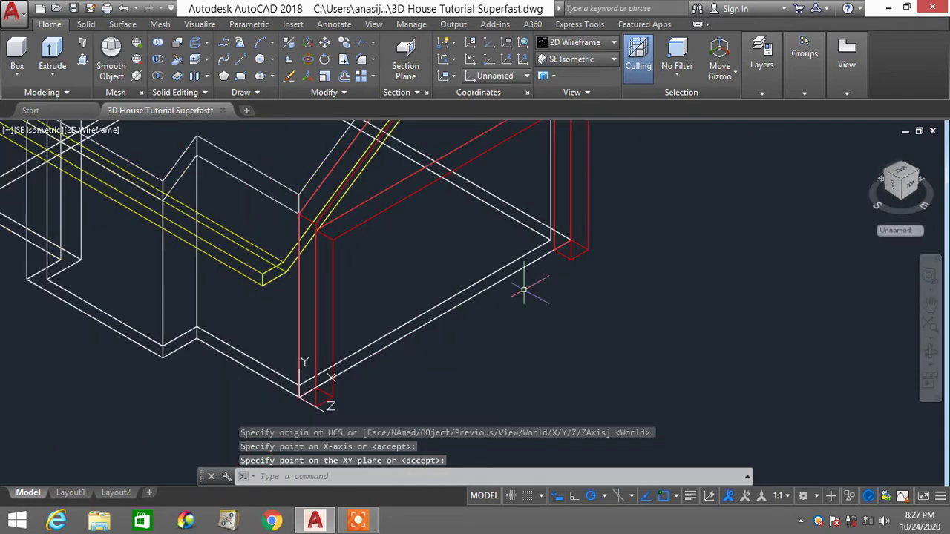
{"action": "scroll", "coordinate": [450, 297], "scroll_direction": "down", "scroll_amount": 2}
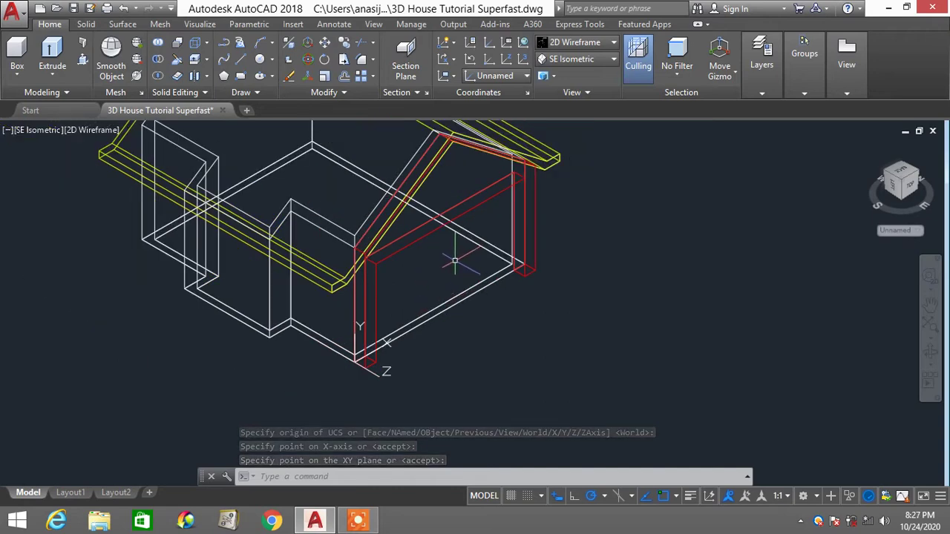
{"action": "scroll", "coordinate": [454, 259], "scroll_direction": "up", "scroll_amount": 2}
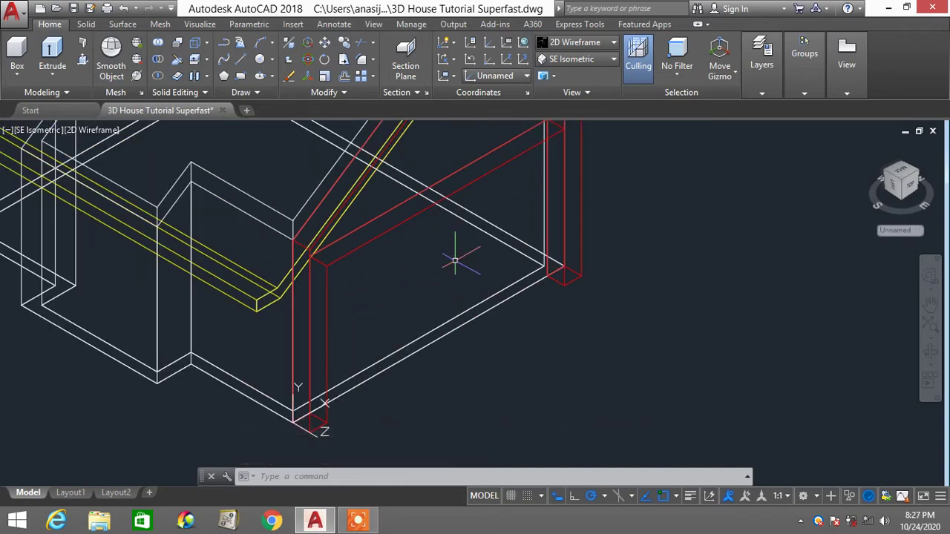
Draw an upright door rectangle on the gable wall's outer face, standing on the base edge near the rear red post
{"action": "scroll", "coordinate": [454, 260], "scroll_direction": "down", "scroll_amount": 2}
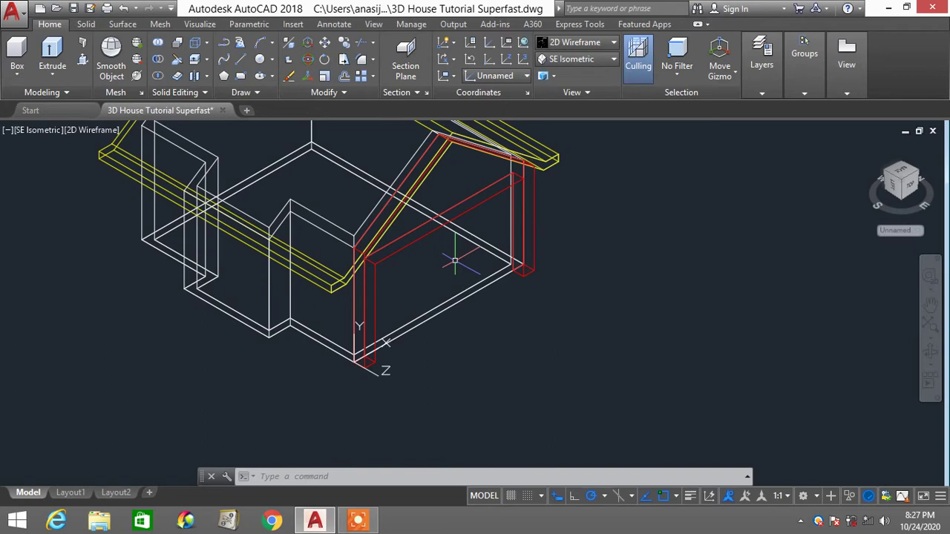
{"action": "scroll", "coordinate": [454, 260], "scroll_direction": "up", "scroll_amount": 3}
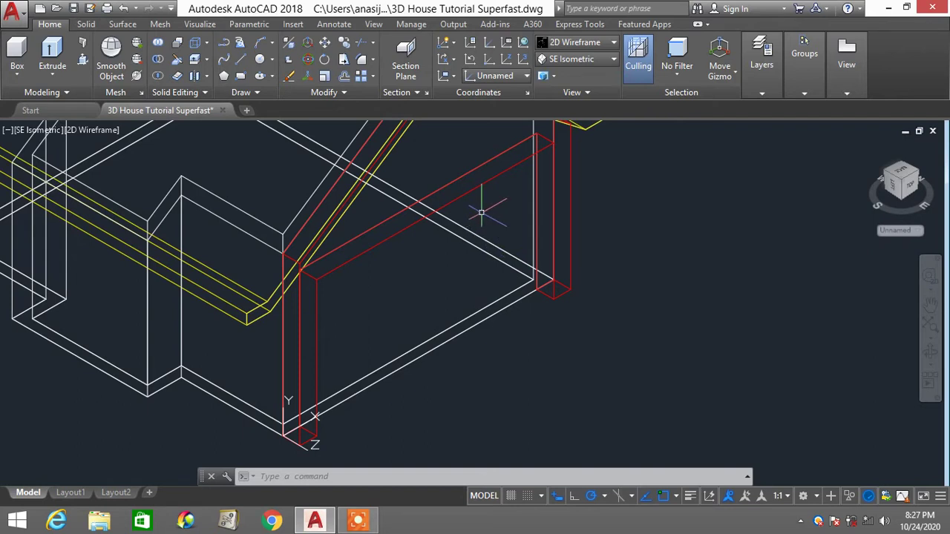
{"action": "type", "text": "REC"}
{"action": "key", "text": "Return"}
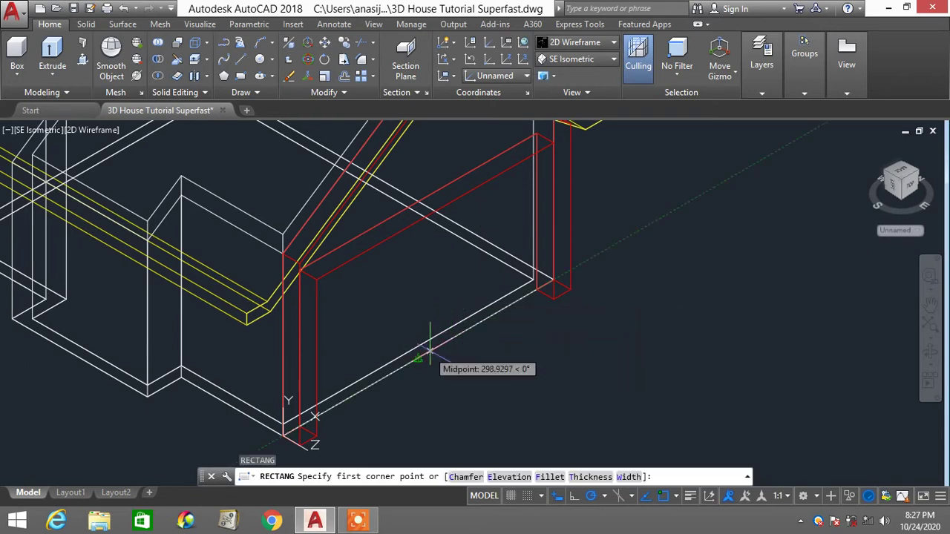
{"action": "left_click", "coordinate": [482, 321]}
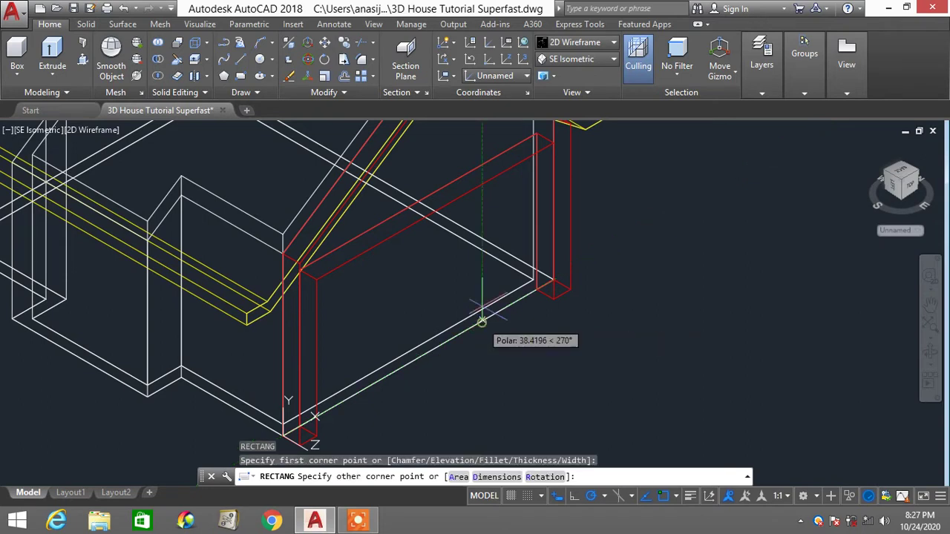
{"action": "left_click", "coordinate": [524, 207]}
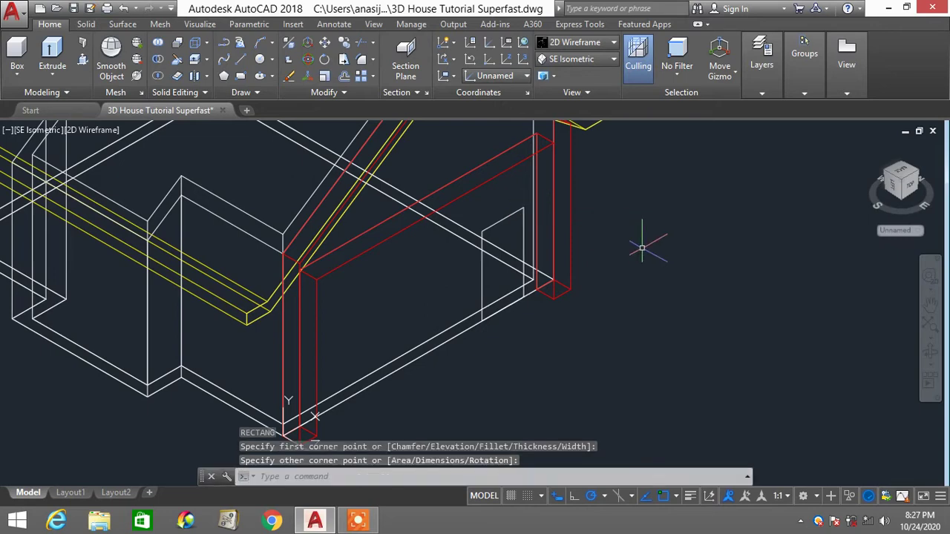
Presspull the door rectangle's outline deep into the house from the gable wall's outer face
{"action": "type", "text": "PRESS"}
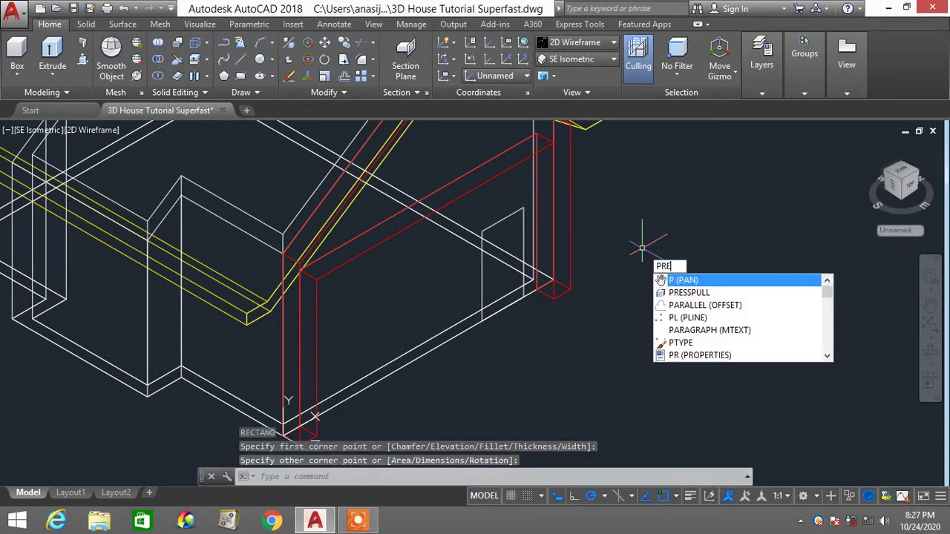
{"action": "key", "text": "Return"}
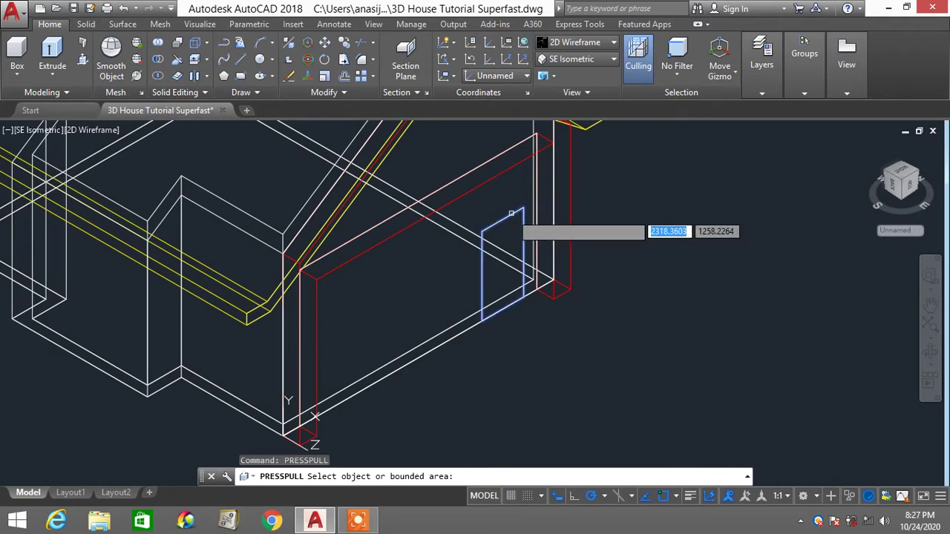
{"action": "left_click", "coordinate": [510, 214]}
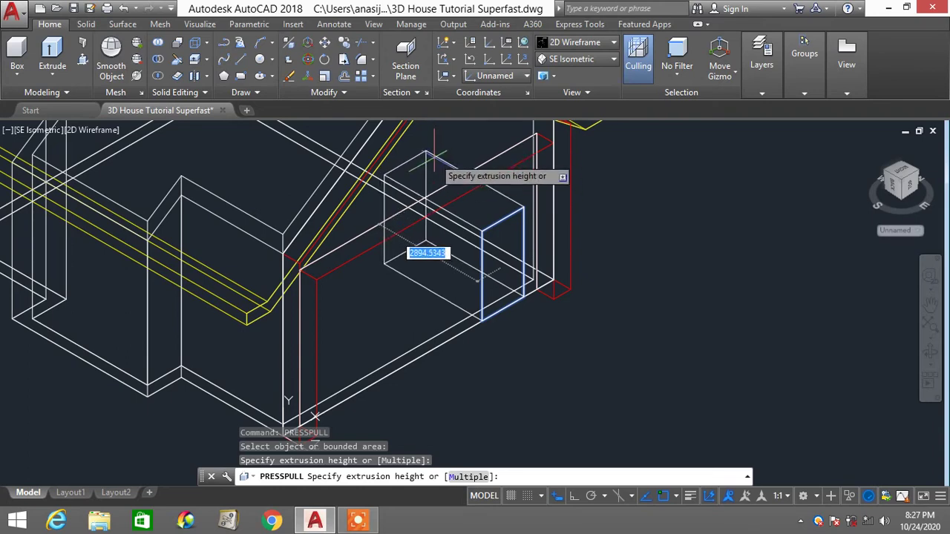
{"action": "left_click", "coordinate": [436, 157]}
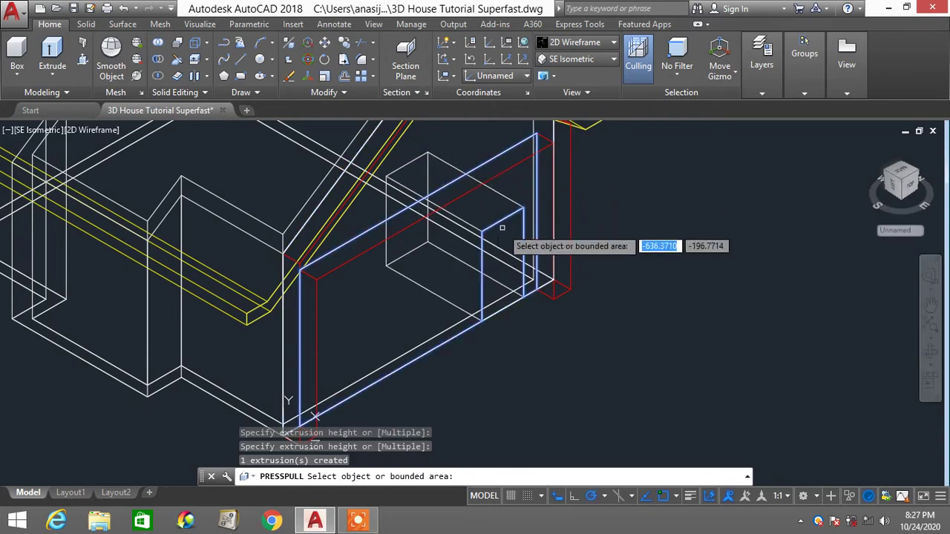
{"action": "key", "text": "Return"}
Switch the visual style to Conceptual and examine the door area on the gable wall up close
{"action": "scroll", "coordinate": [554, 176], "scroll_direction": "down", "scroll_amount": 2}
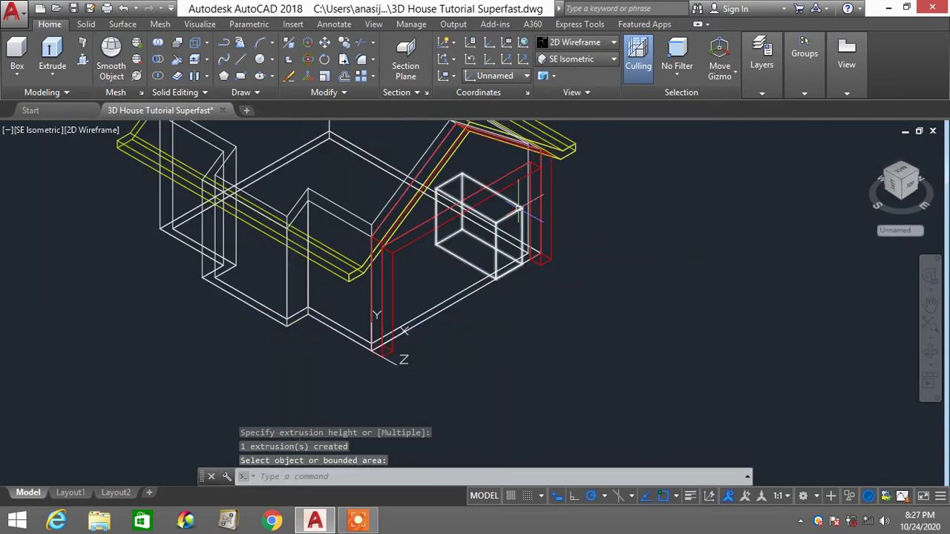
{"action": "left_click", "coordinate": [586, 46]}
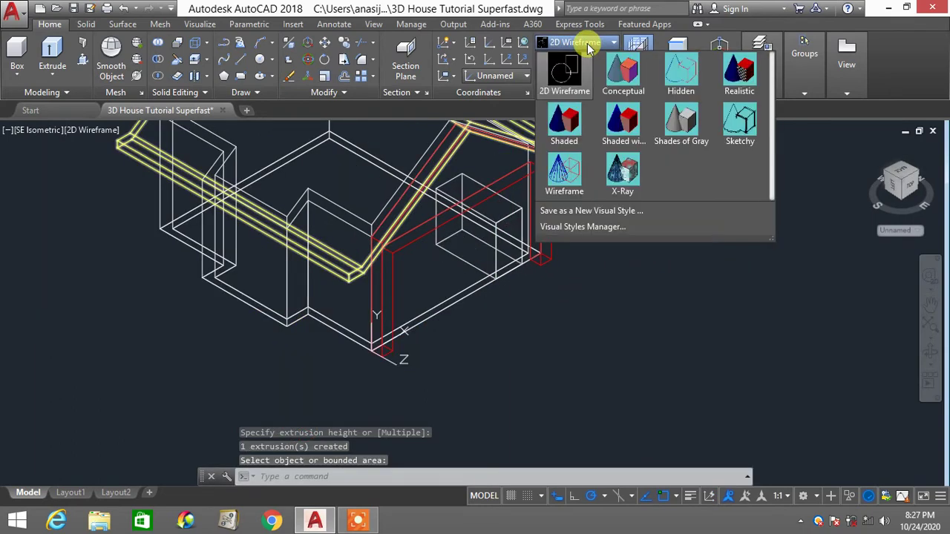
{"action": "left_click", "coordinate": [619, 121]}
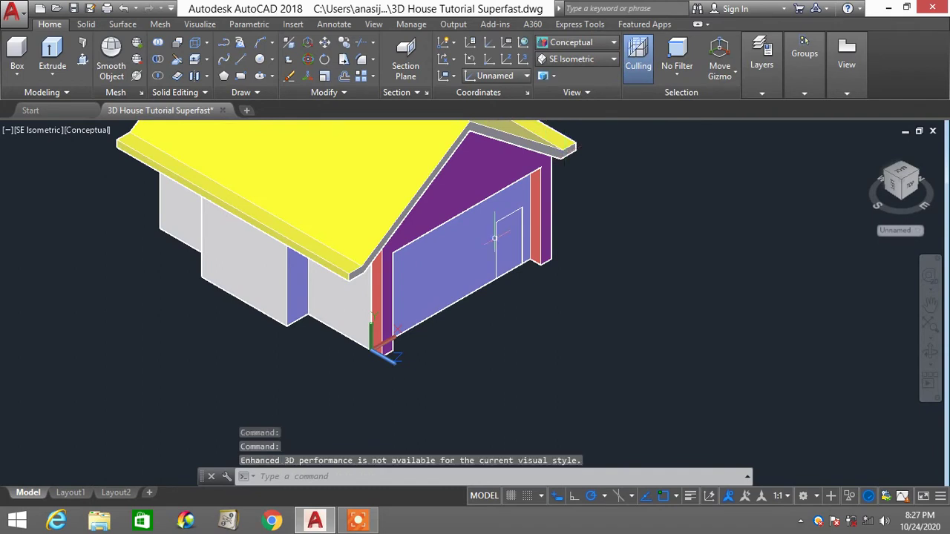
{"action": "scroll", "coordinate": [495, 238], "scroll_direction": "up", "scroll_amount": 3}
{"action": "scroll", "coordinate": [504, 245], "scroll_direction": "up", "scroll_amount": 3}
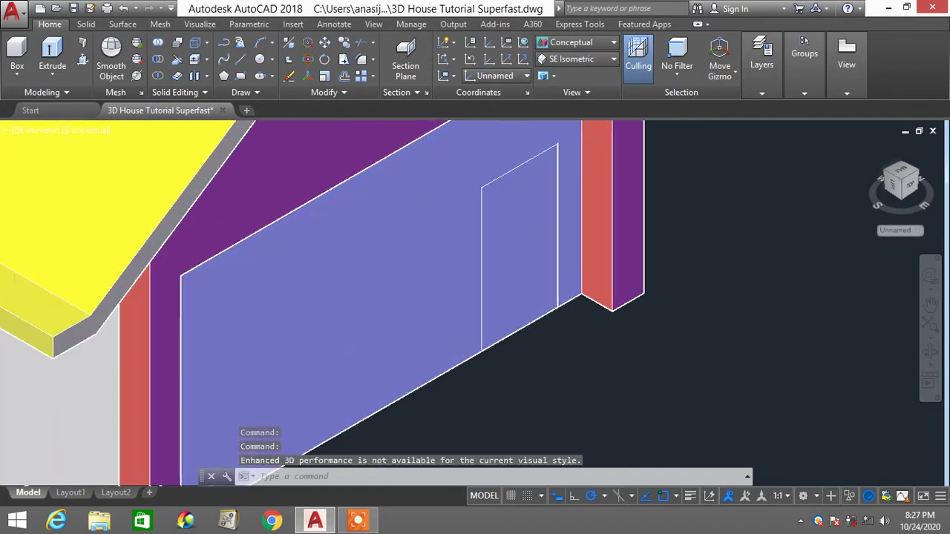
{"action": "scroll", "coordinate": [515, 238], "scroll_direction": "down", "scroll_amount": 2}
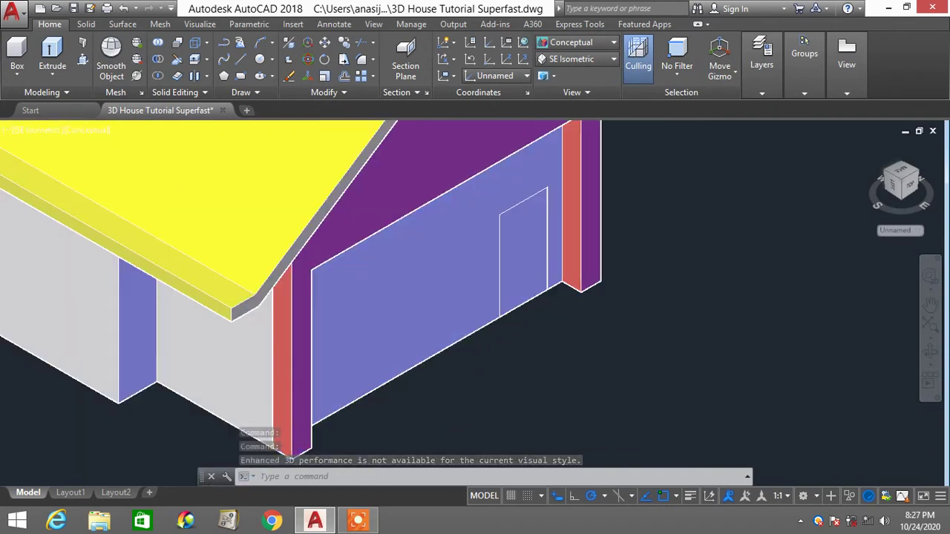
{"action": "scroll", "coordinate": [529, 253], "scroll_direction": "down", "scroll_amount": 1}
Undo the visual style change and the door extrusion, keeping the door rectangle
{"action": "type", "text": "u"}
{"action": "key", "text": "Return"}
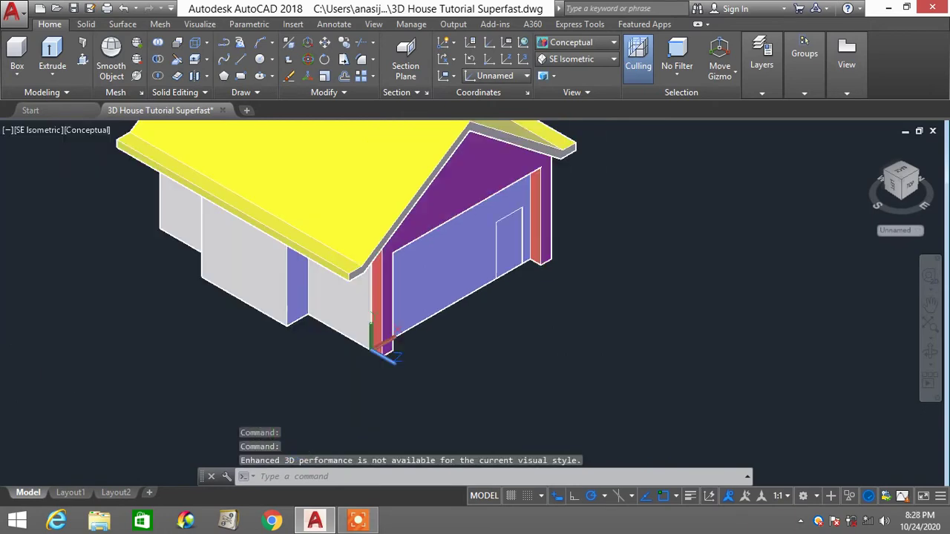
{"action": "key", "text": "Return"}
{"action": "key", "text": "Return"}
{"action": "key", "text": "Return"}
{"action": "key", "text": "Return"}
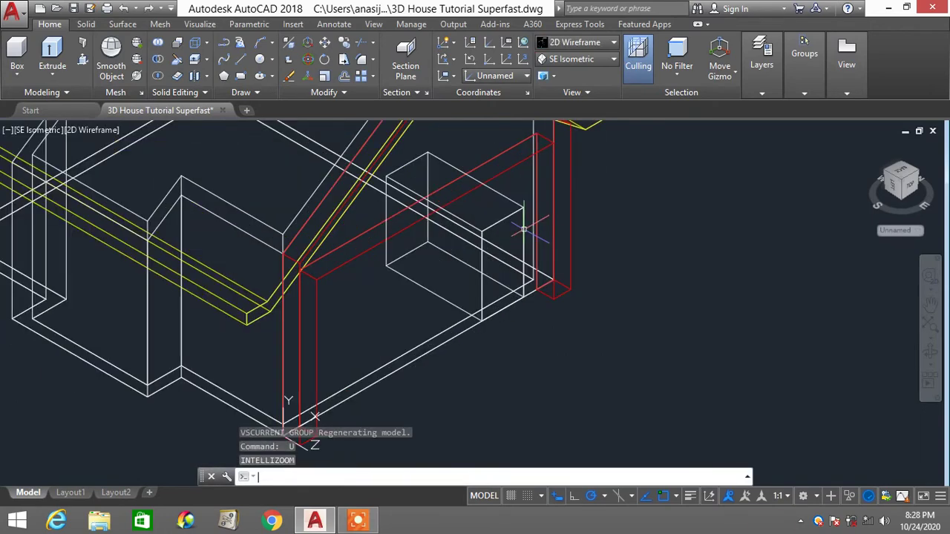
Realign the UCS to the gable wall: origin at its front outer base corner, X along the base edge, Y up the vertical edge
{"action": "mouse_move", "coordinate": [495, 310]}
{"action": "middle_mouse_down"}
{"action": "mouse_move", "coordinate": [433, 290]}
{"action": "mouse_move", "coordinate": [429, 299]}
{"action": "middle_mouse_up"}
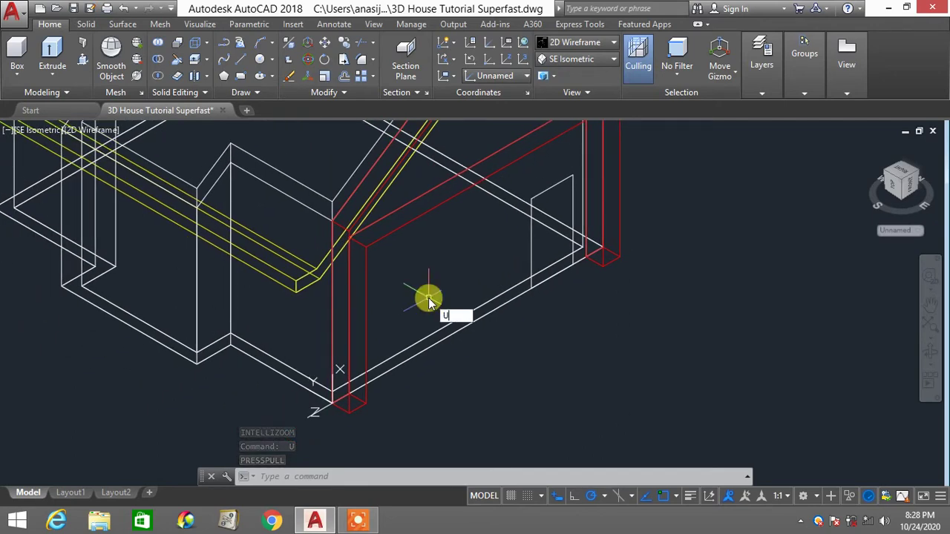
{"action": "type", "text": "UCS"}
{"action": "key", "text": "Return"}
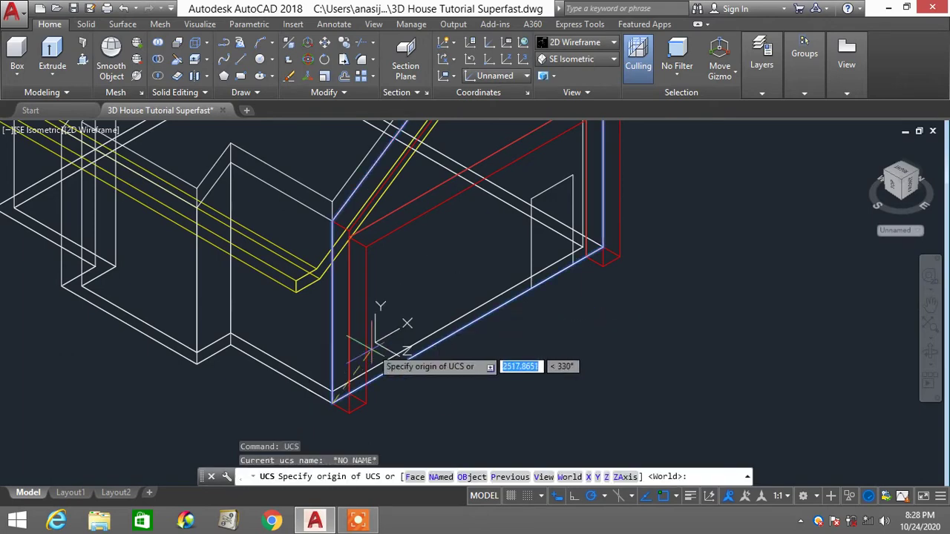
{"action": "left_click", "coordinate": [341, 408]}
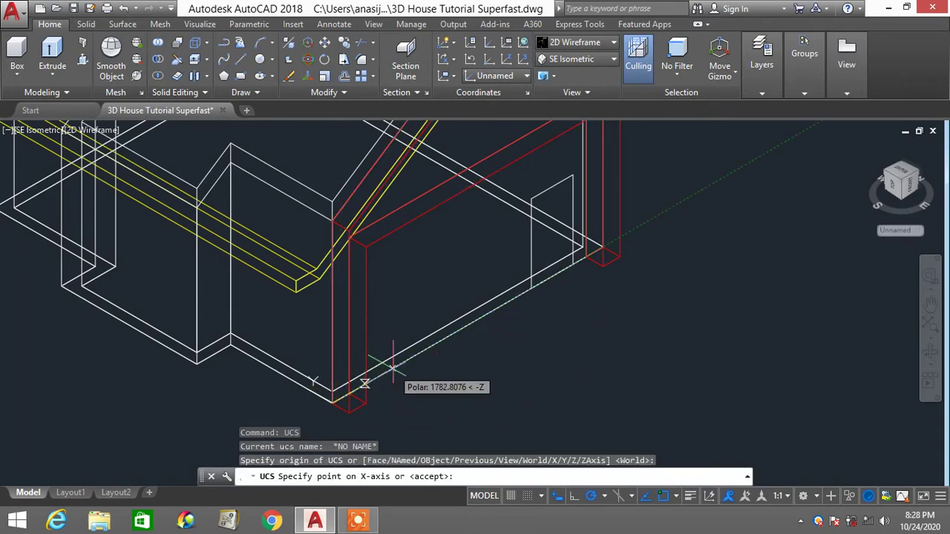
{"action": "left_click", "coordinate": [331, 393]}
{"action": "left_click", "coordinate": [333, 325]}
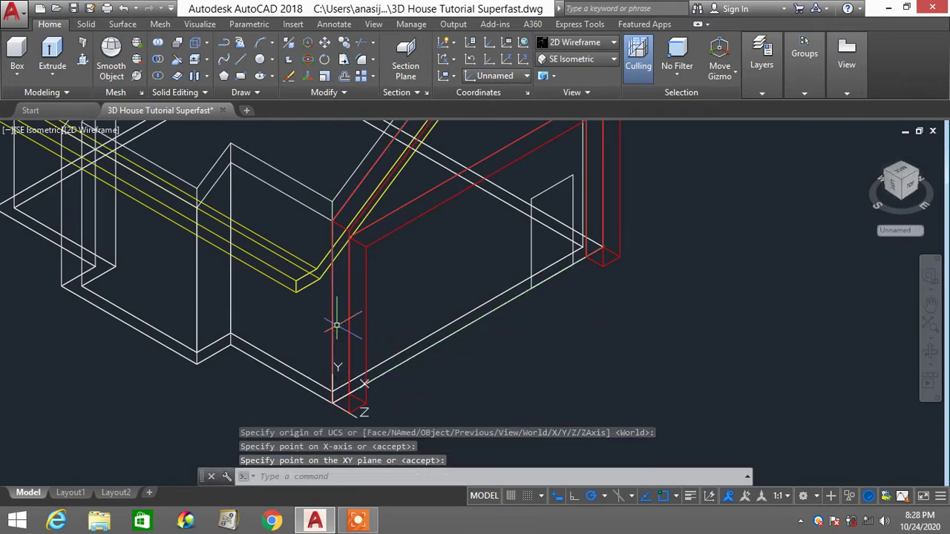
Presspull the area inside the door rectangle inward through the gable wall to cut the door opening
{"action": "type", "text": "P"}
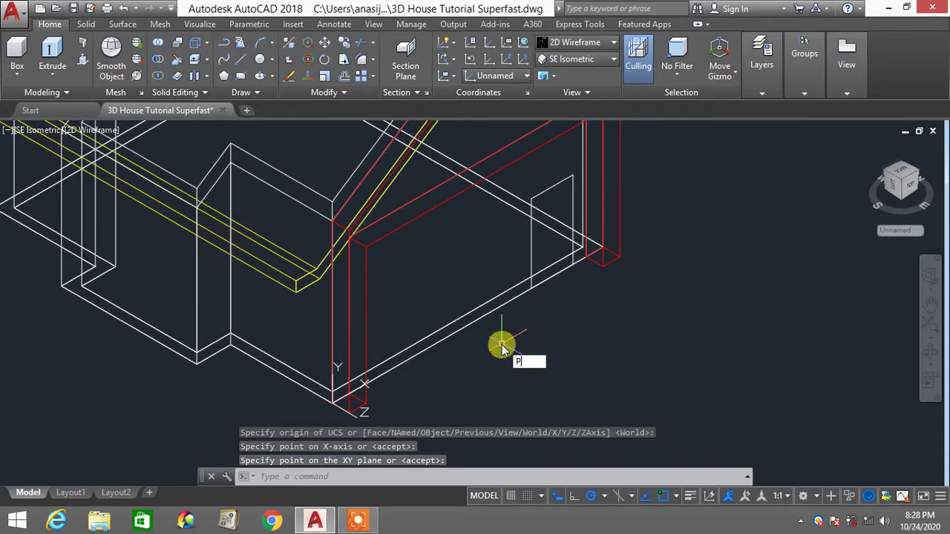
{"action": "type", "text": "RESS"}
{"action": "key", "text": "Return"}
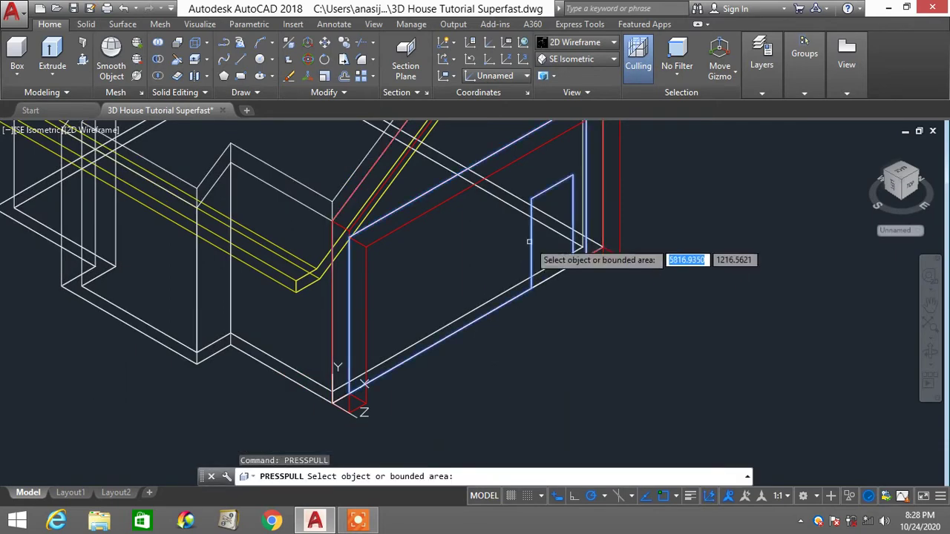
{"action": "left_click", "coordinate": [547, 208]}
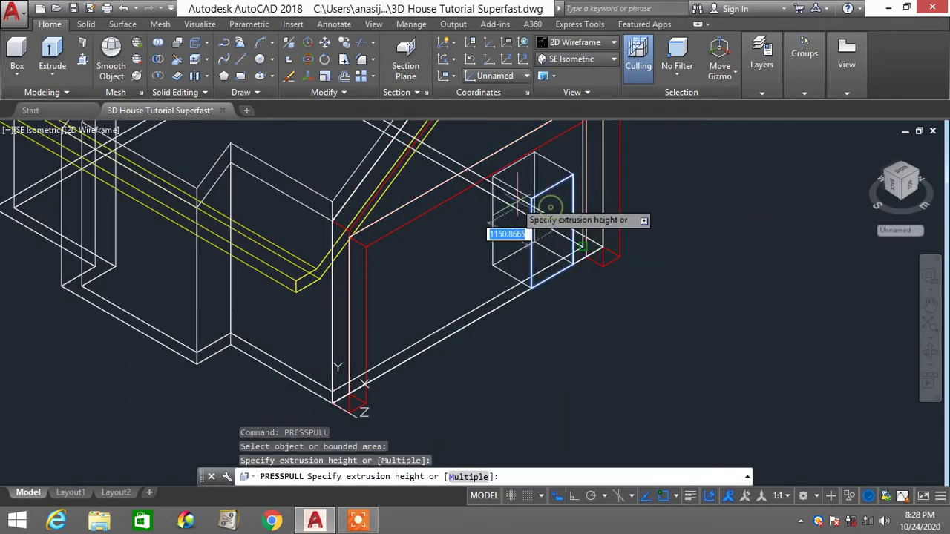
{"action": "left_click", "coordinate": [481, 214]}
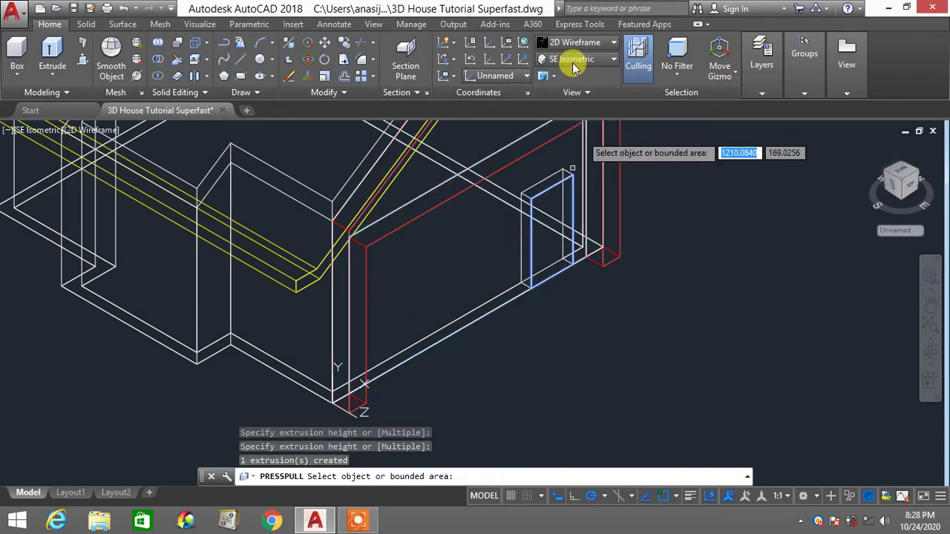
{"action": "key", "text": "Escape"}
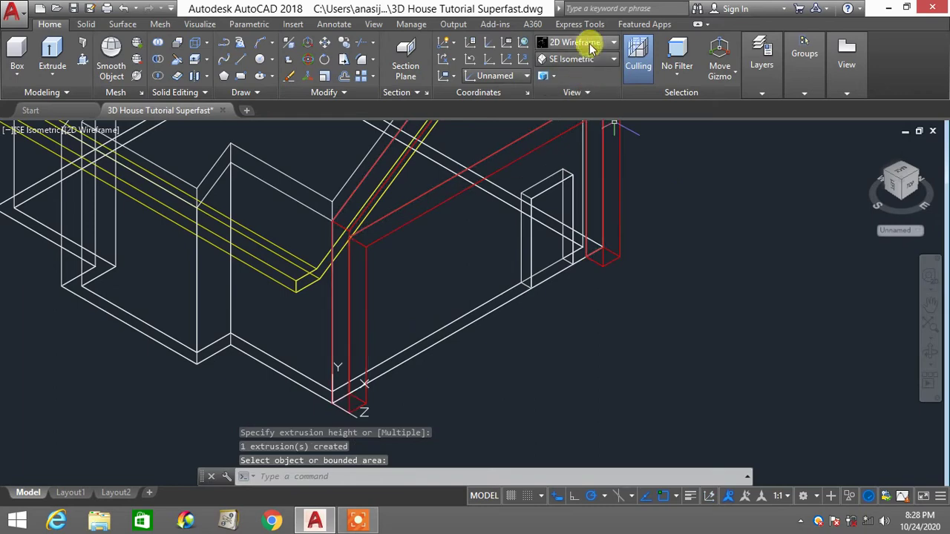
Examine the door opening in the Conceptual visual style, and return to 2D Wireframe
{"action": "left_click", "coordinate": [583, 42]}
{"action": "left_click", "coordinate": [621, 70]}
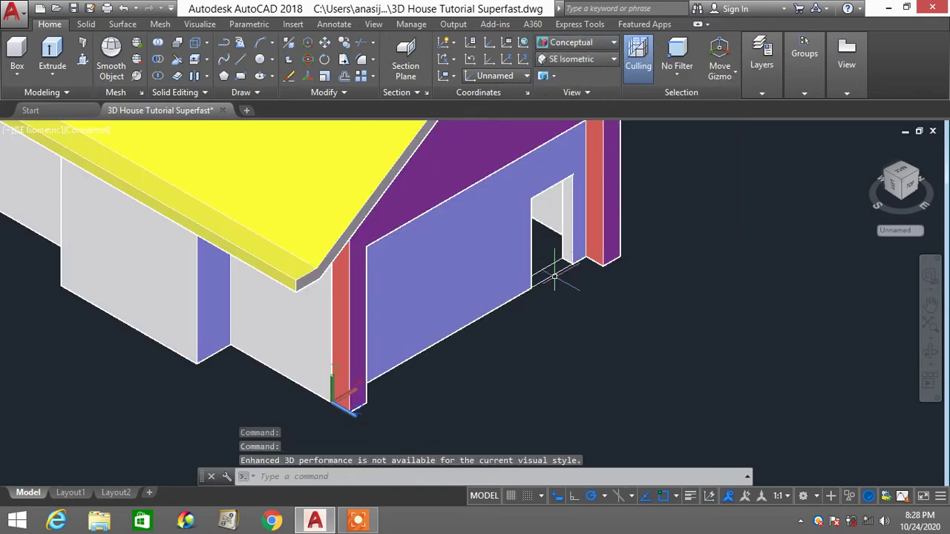
{"action": "scroll", "coordinate": [553, 277], "scroll_direction": "up", "scroll_amount": 1}
{"action": "scroll", "coordinate": [552, 273], "scroll_direction": "down", "scroll_amount": 2}
{"action": "middle_click_drag", "start_coordinate": [551, 275], "coordinate": [512, 299]}
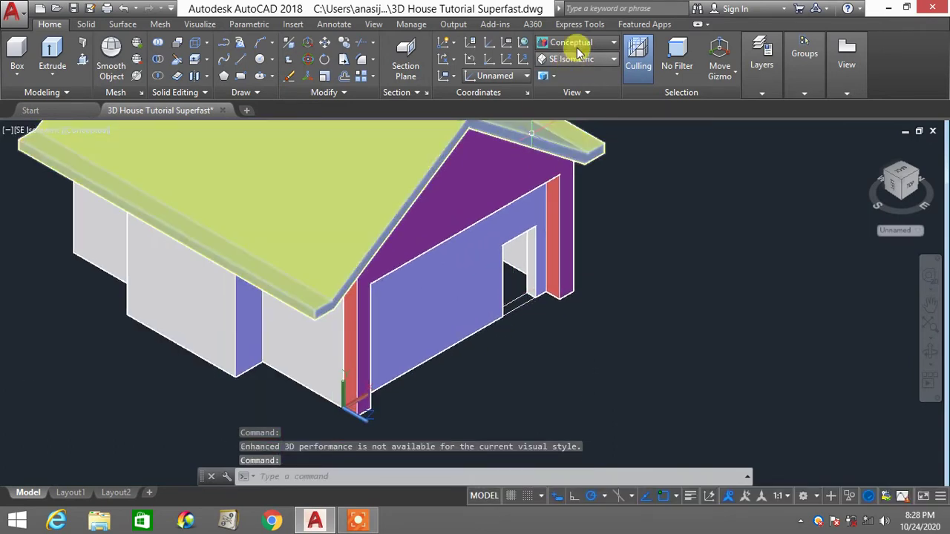
{"action": "left_click", "coordinate": [575, 43]}
{"action": "left_click", "coordinate": [569, 74]}
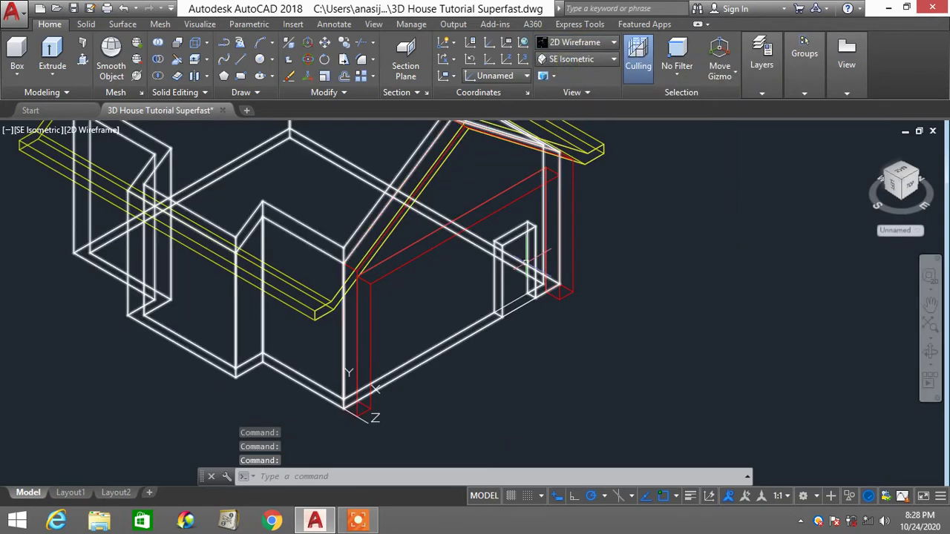
Trace the door opening's two sides and top edge on the wall's outer face with an open polyline
{"action": "type", "text": "PL"}
{"action": "key", "text": "Return"}
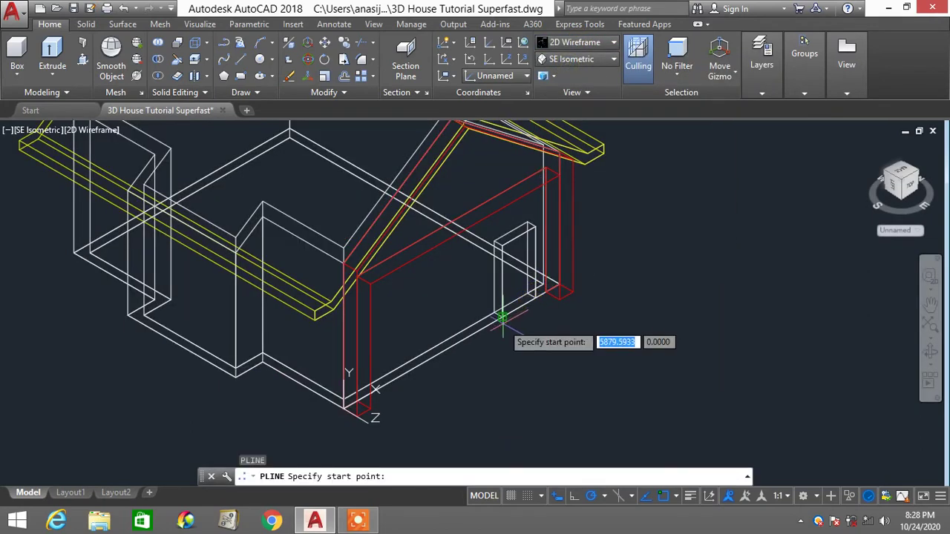
{"action": "left_click", "coordinate": [502, 318]}
{"action": "scroll", "coordinate": [502, 318], "scroll_direction": "up", "scroll_amount": 3}
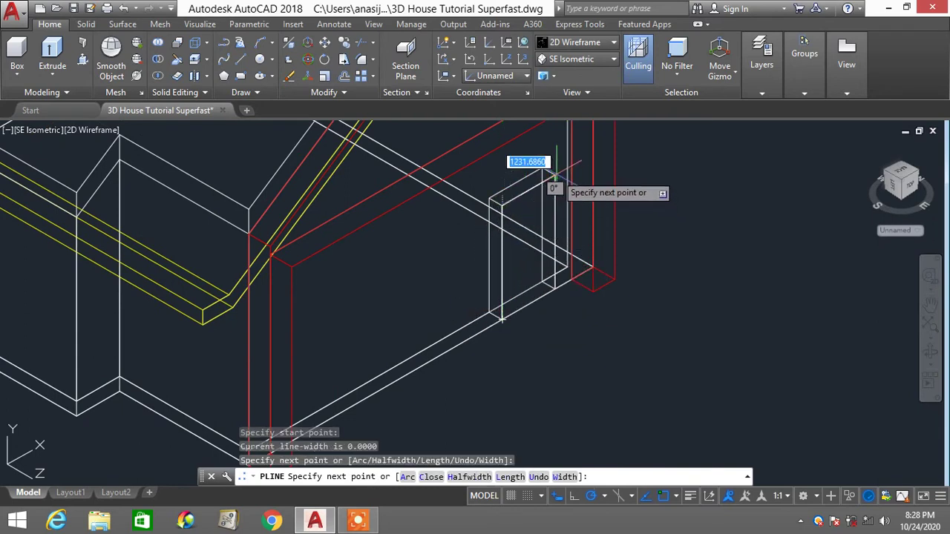
{"action": "left_click", "coordinate": [553, 172]}
{"action": "left_click", "coordinate": [555, 289]}
{"action": "key", "text": "Return"}
Offset the door polyline outward by 100
{"action": "type", "text": "O"}
{"action": "key", "text": "Return"}
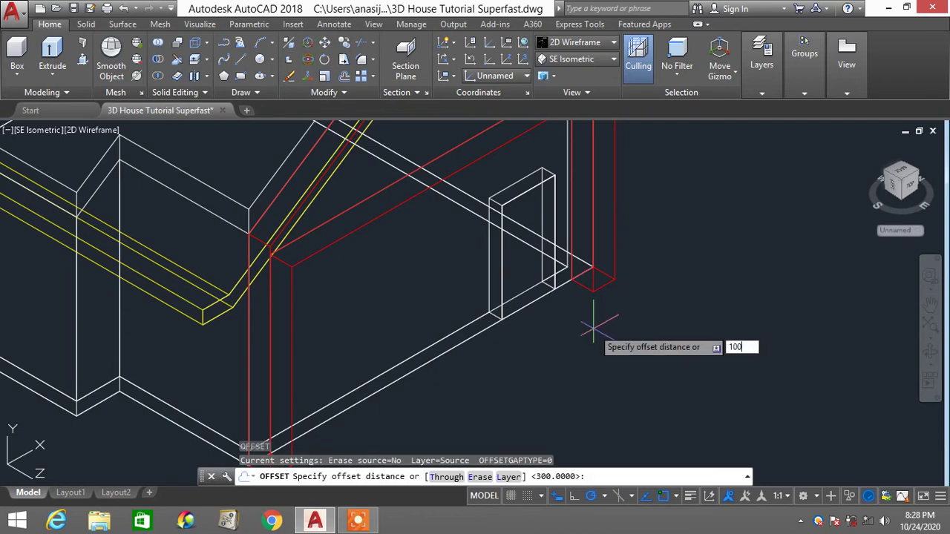
{"action": "type", "text": "100"}
{"action": "key", "text": "Return"}
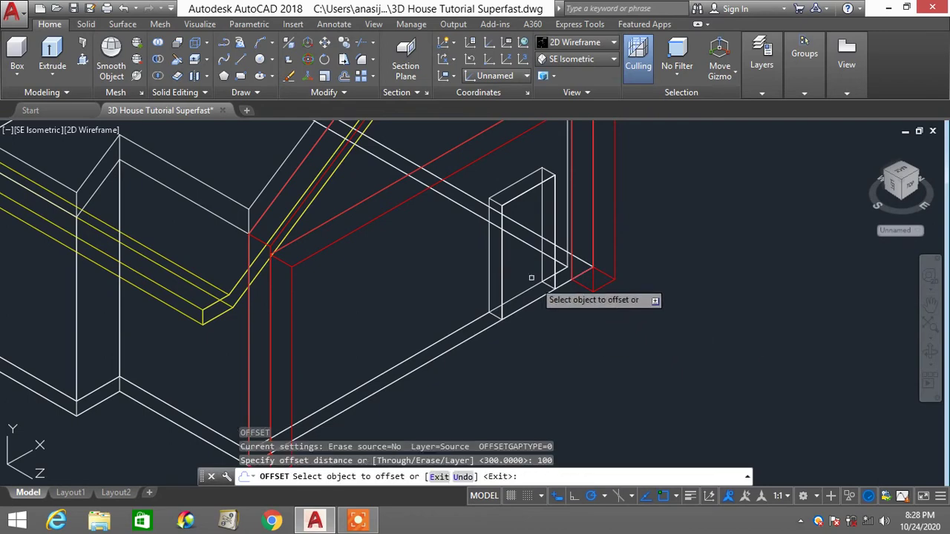
{"action": "left_click", "coordinate": [522, 193]}
{"action": "left_click", "coordinate": [522, 161]}
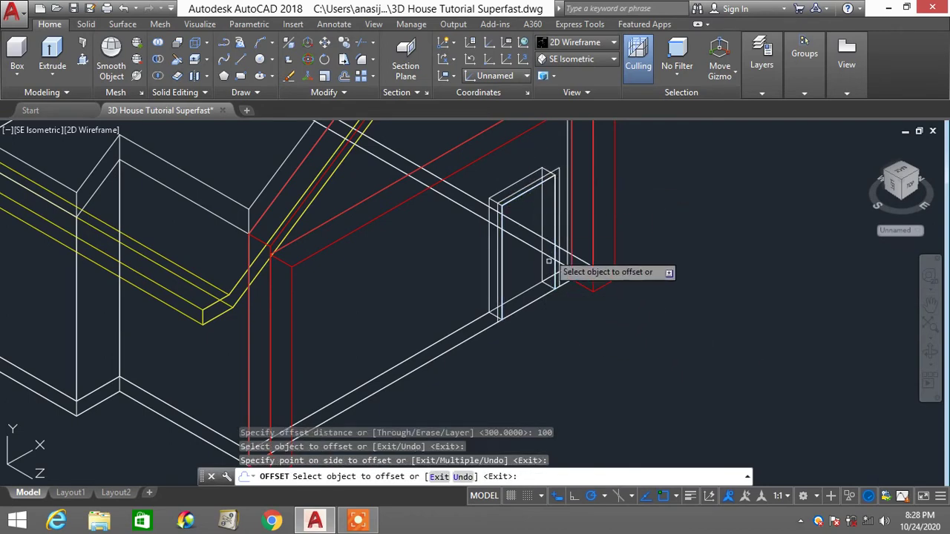
{"action": "key", "text": "Escape"}
Draw two short lines closing the bottom ends between the door polyline and its outward offset
{"action": "scroll", "coordinate": [516, 323], "scroll_direction": "up", "scroll_amount": 3}
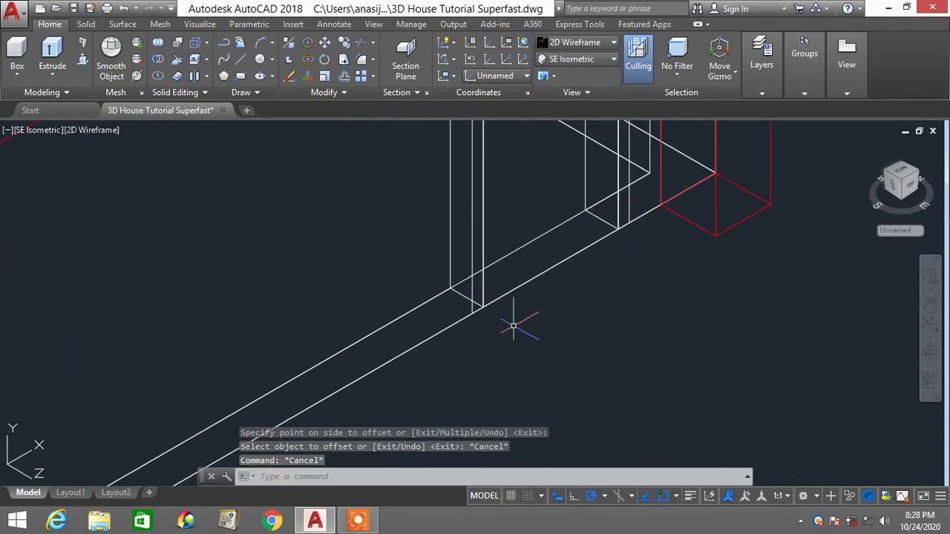
{"action": "key", "text": "l"}
{"action": "key", "text": "Return"}
{"action": "left_click", "coordinate": [482, 306]}
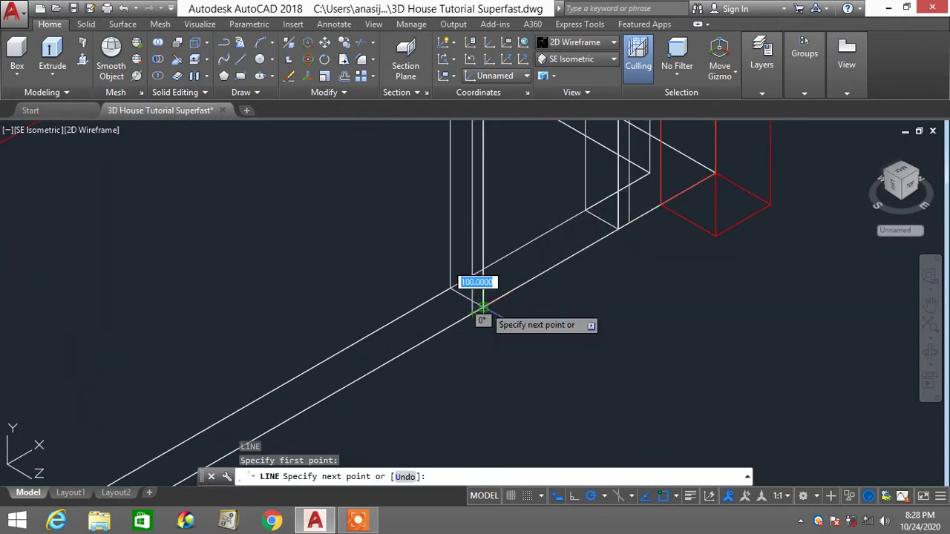
{"action": "key", "text": "Escape"}
{"action": "key", "text": "Return"}
{"action": "left_click", "coordinate": [617, 231]}
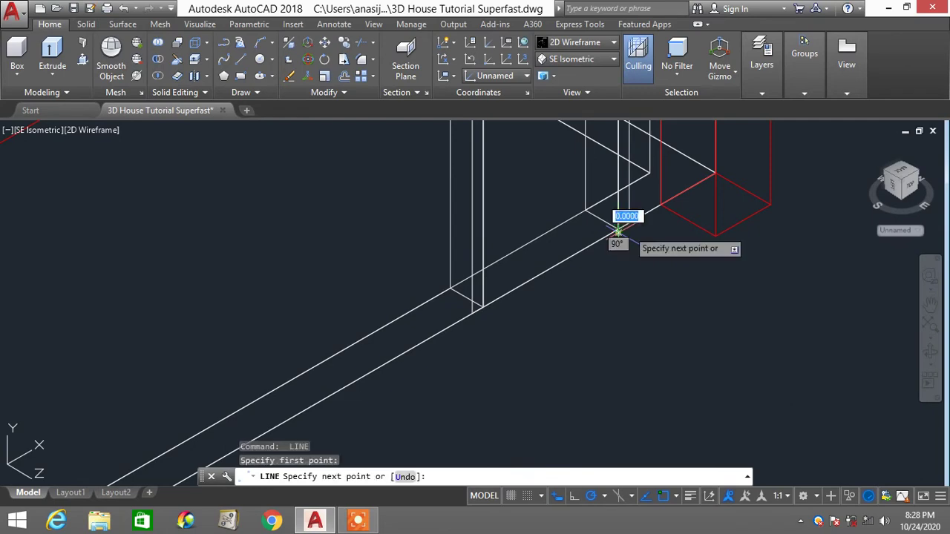
{"action": "left_click", "coordinate": [628, 238]}
{"action": "key", "text": "Return"}
{"action": "scroll", "coordinate": [625, 288], "scroll_direction": "down", "scroll_amount": 2}
{"action": "scroll", "coordinate": [623, 290], "scroll_direction": "down", "scroll_amount": 4}
{"action": "scroll", "coordinate": [647, 273], "scroll_direction": "up", "scroll_amount": 4}
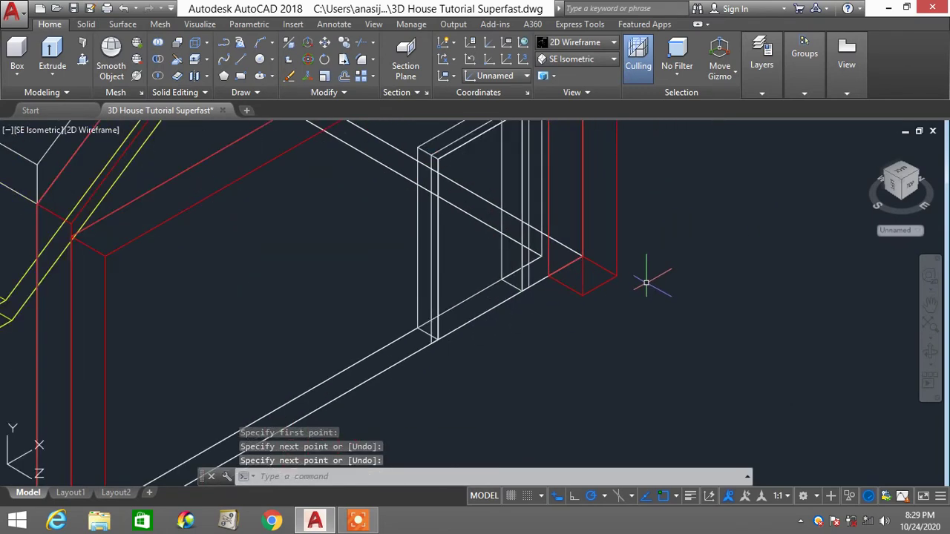
{"action": "scroll", "coordinate": [642, 286], "scroll_direction": "down", "scroll_amount": 1}
{"action": "type", "text": "EXT"}
{"action": "key", "text": "Return"}
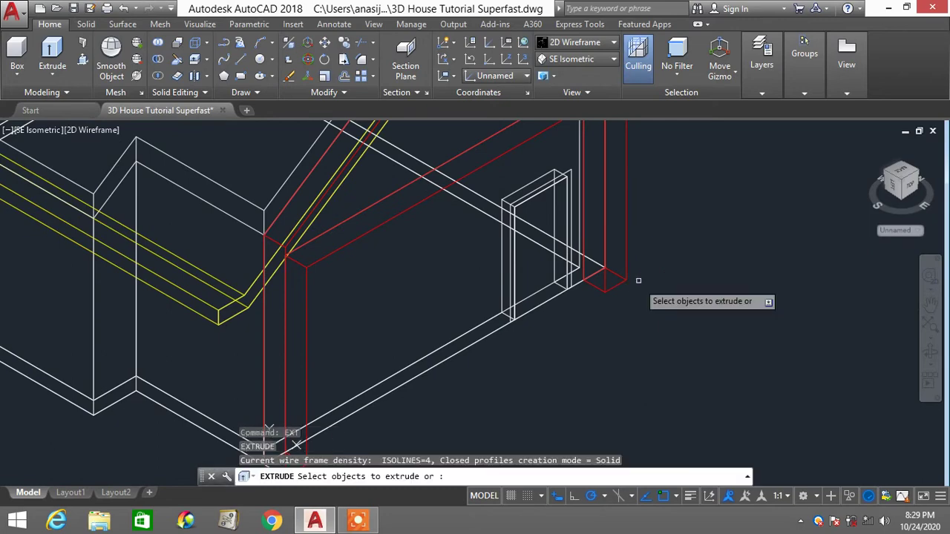
{"action": "scroll", "coordinate": [592, 197], "scroll_direction": "up", "scroll_amount": 2}
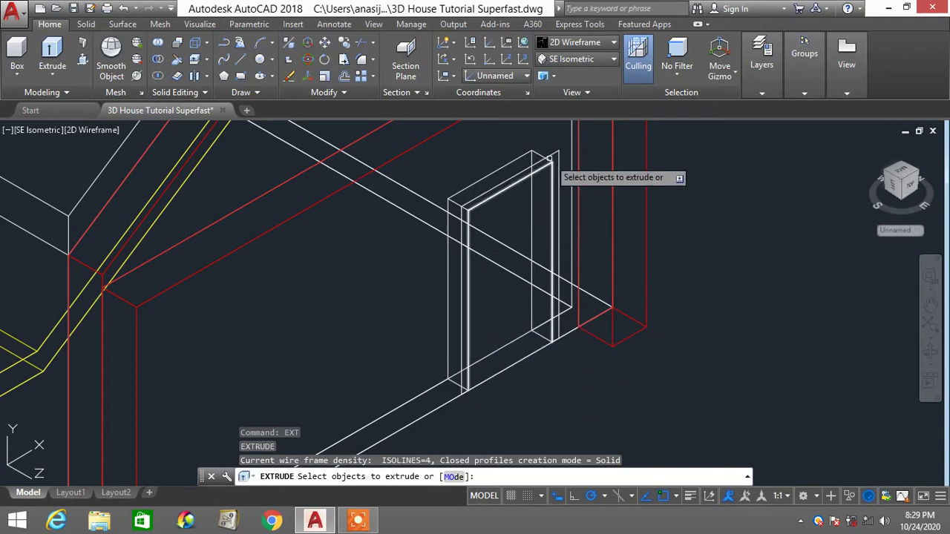
{"action": "key", "text": "Escape"}
{"action": "key", "text": "Escape"}
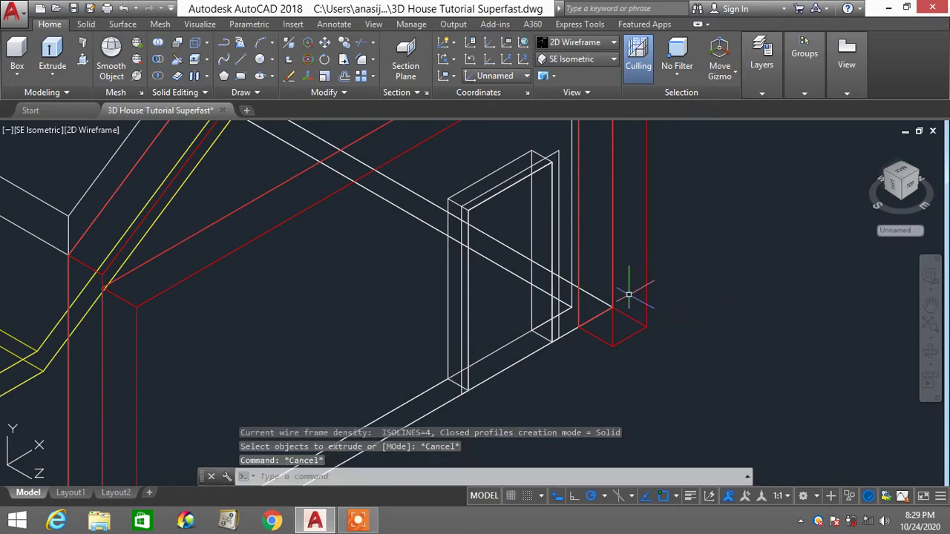
Presspull the narrow door frame area 50 outward from the gable wall's outer face
{"action": "type", "text": "PRESSPULL"}
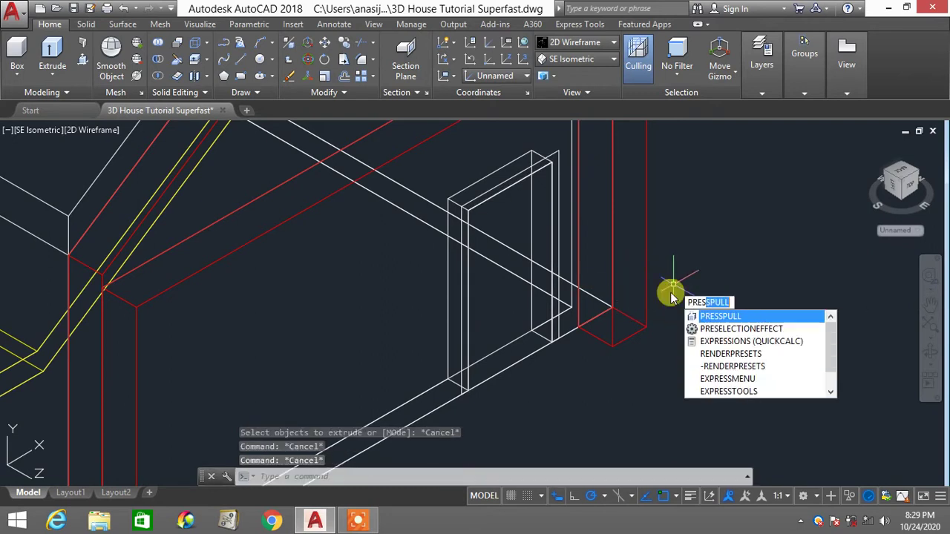
{"action": "key", "text": "Return"}
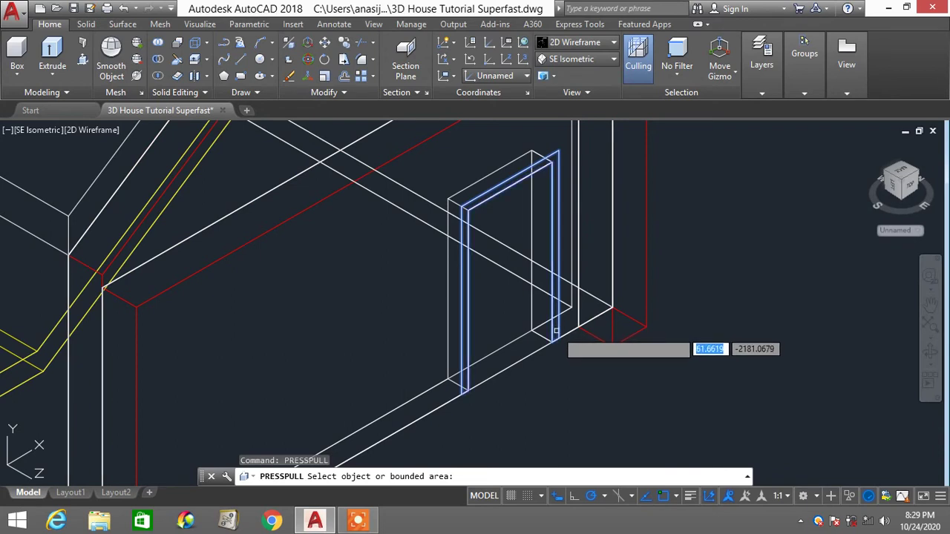
{"action": "left_click", "coordinate": [556, 331]}
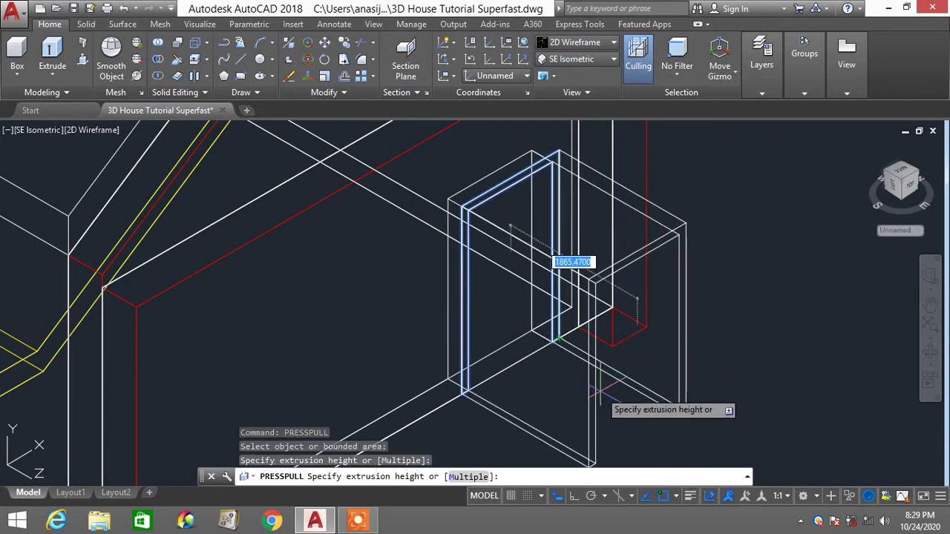
{"action": "key", "text": "Return"}
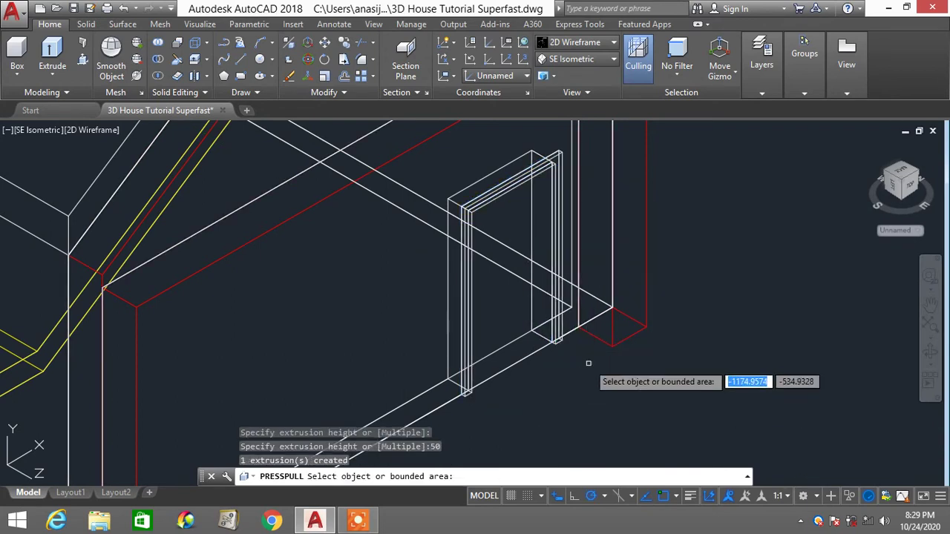
Examine the door frame in the Conceptual visual style, check what it selects with, and return to 2D Wireframe
{"action": "left_click", "coordinate": [578, 46]}
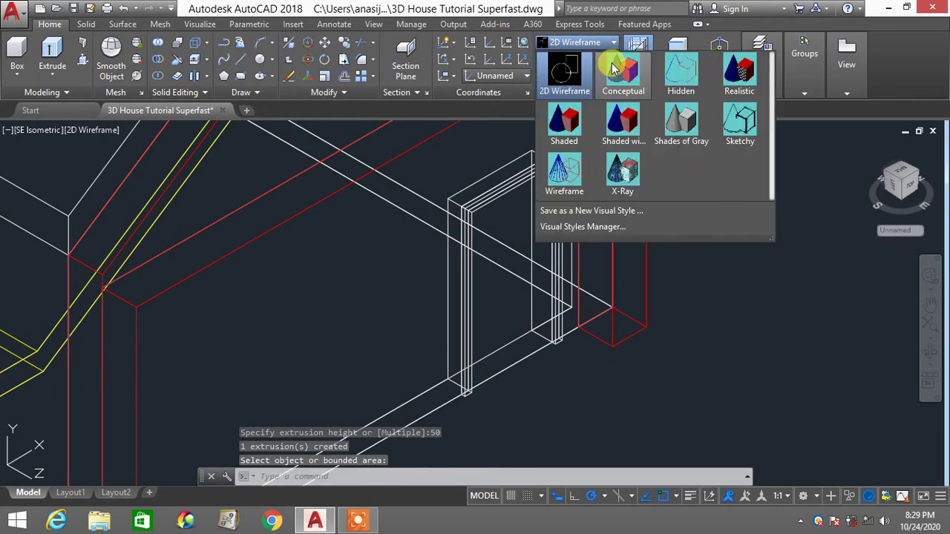
{"action": "left_click", "coordinate": [630, 76]}
{"action": "scroll", "coordinate": [497, 202], "scroll_direction": "down", "scroll_amount": 3}
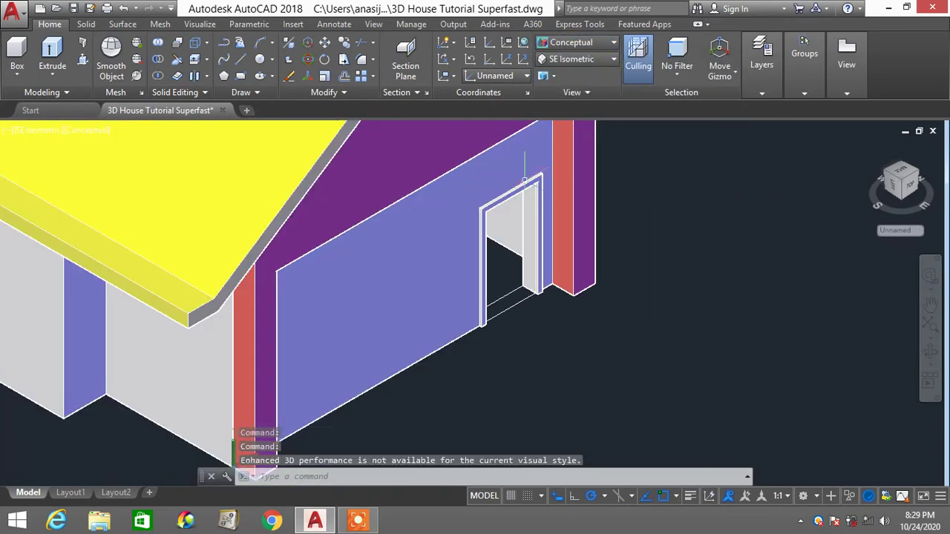
{"action": "scroll", "coordinate": [498, 202], "scroll_direction": "up", "scroll_amount": 4}
{"action": "left_click", "coordinate": [496, 202]}
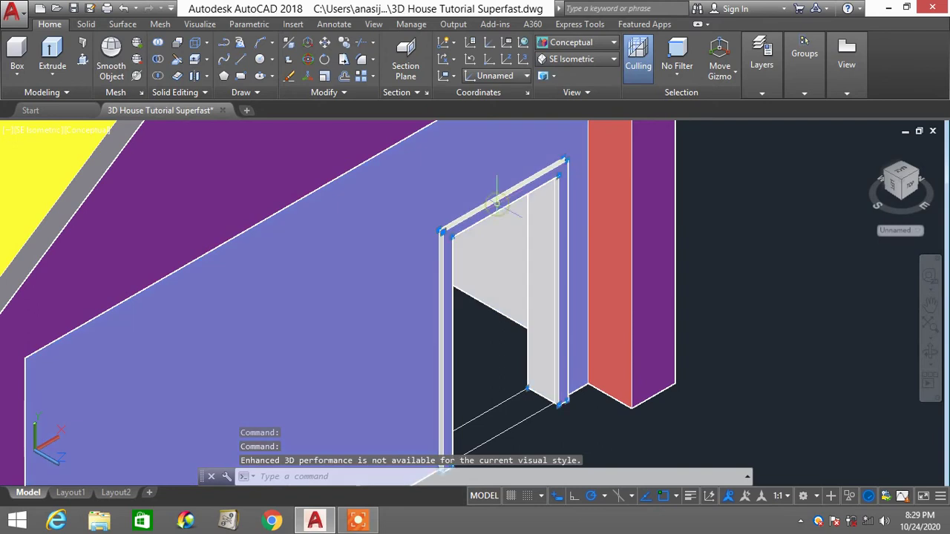
{"action": "scroll", "coordinate": [497, 202], "scroll_direction": "down", "scroll_amount": 3}
{"action": "scroll", "coordinate": [438, 248], "scroll_direction": "up", "scroll_amount": 3}
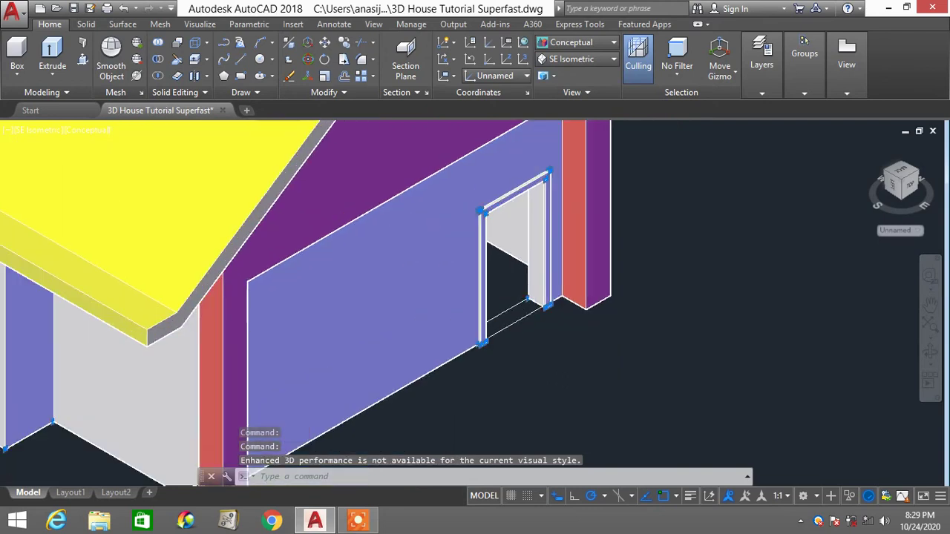
{"action": "key", "text": "Escape"}
{"action": "key", "text": "Escape"}
{"action": "key", "text": "Escape"}
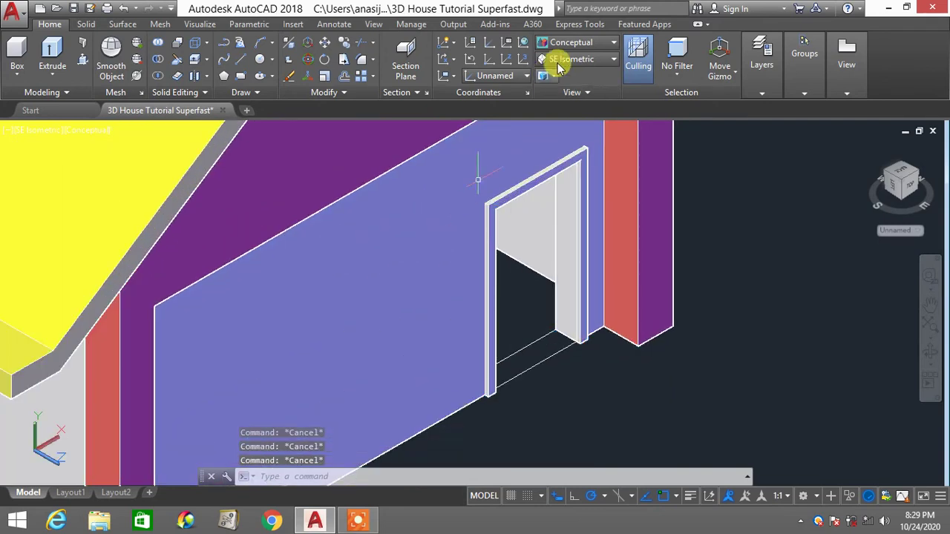
{"action": "left_click", "coordinate": [578, 44]}
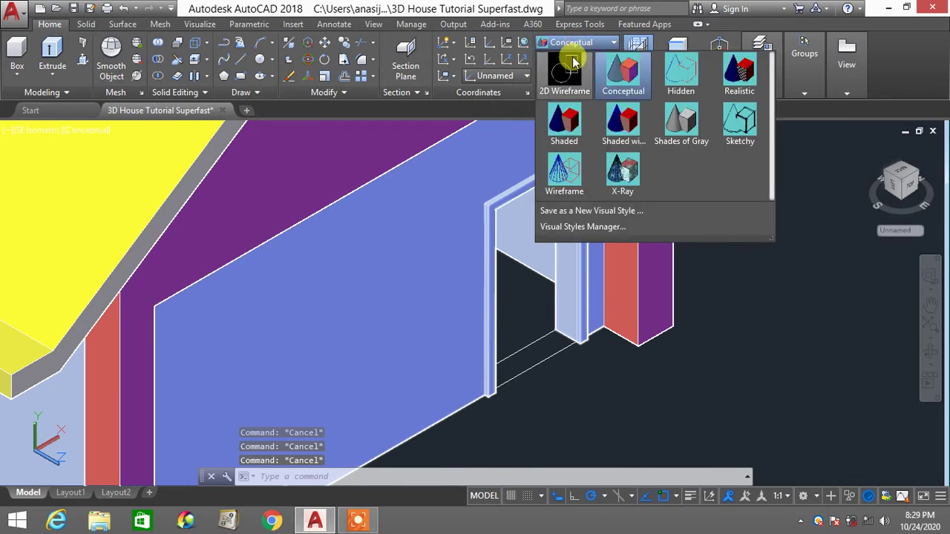
{"action": "left_click", "coordinate": [564, 71]}
In the Top view, slice the combined wall and door frame solid along the wall's outer face, keeping both sides
{"action": "left_click", "coordinate": [567, 60]}
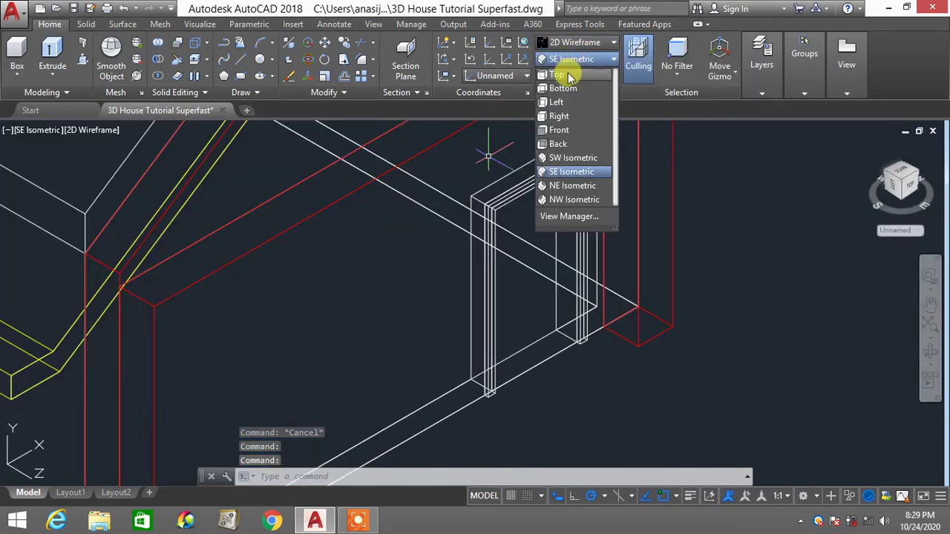
{"action": "left_click", "coordinate": [565, 71]}
{"action": "scroll", "coordinate": [657, 190], "scroll_direction": "up", "scroll_amount": 8}
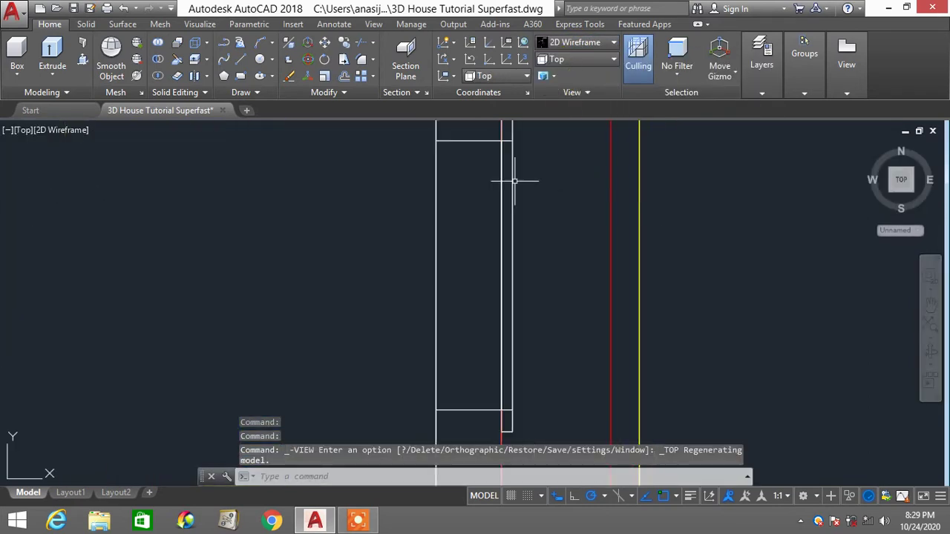
{"action": "scroll", "coordinate": [506, 184], "scroll_direction": "down", "scroll_amount": 4}
{"action": "type", "text": "SLICE"}
{"action": "key", "text": "Return"}
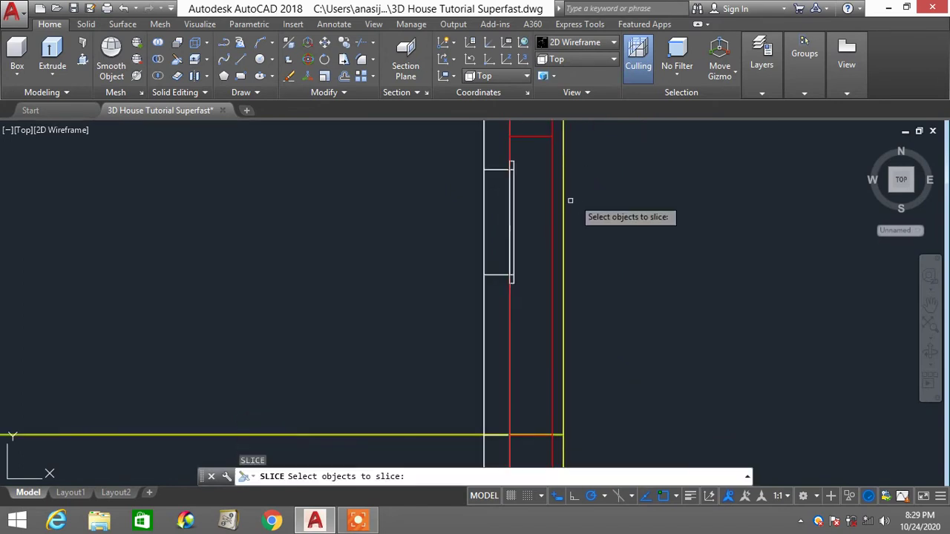
{"action": "left_click", "coordinate": [512, 236]}
{"action": "key", "text": "Return"}
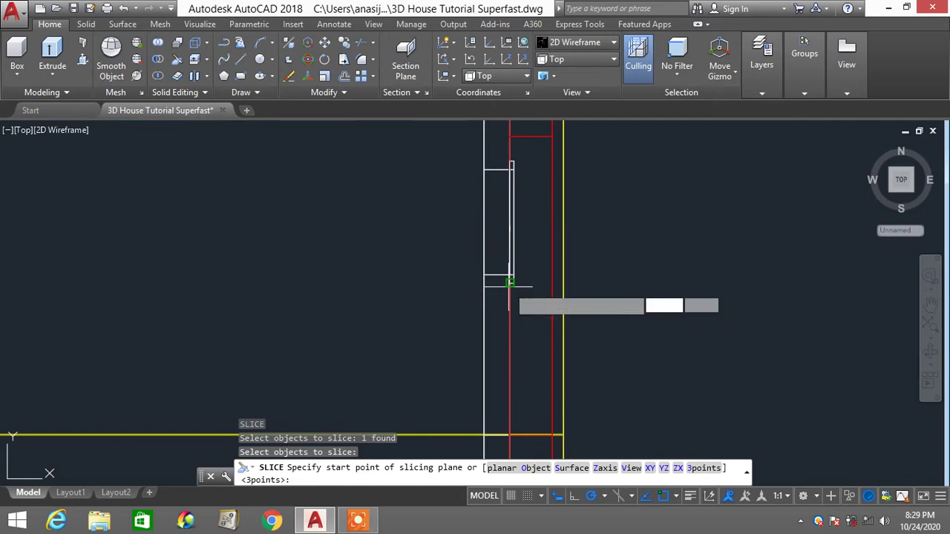
{"action": "left_click", "coordinate": [510, 283]}
{"action": "left_click", "coordinate": [510, 160]}
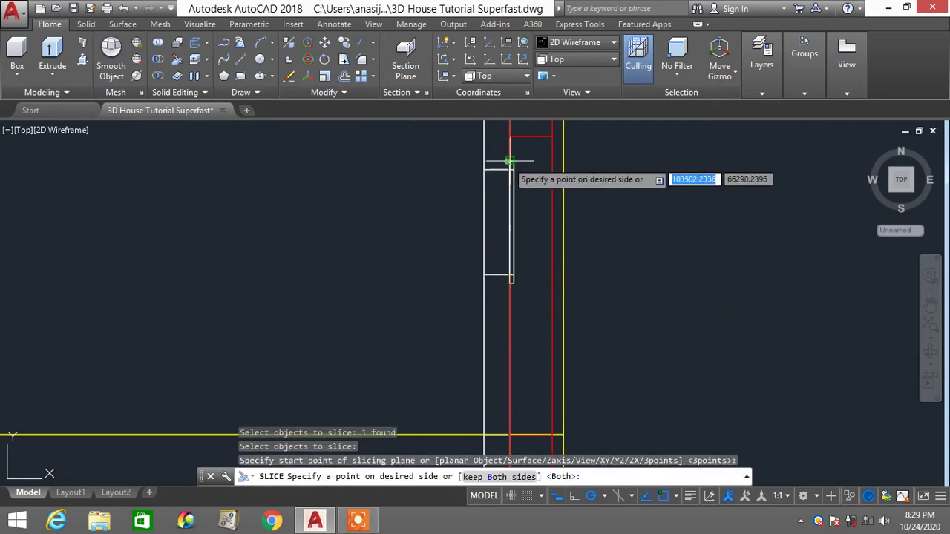
{"action": "left_click", "coordinate": [516, 191]}
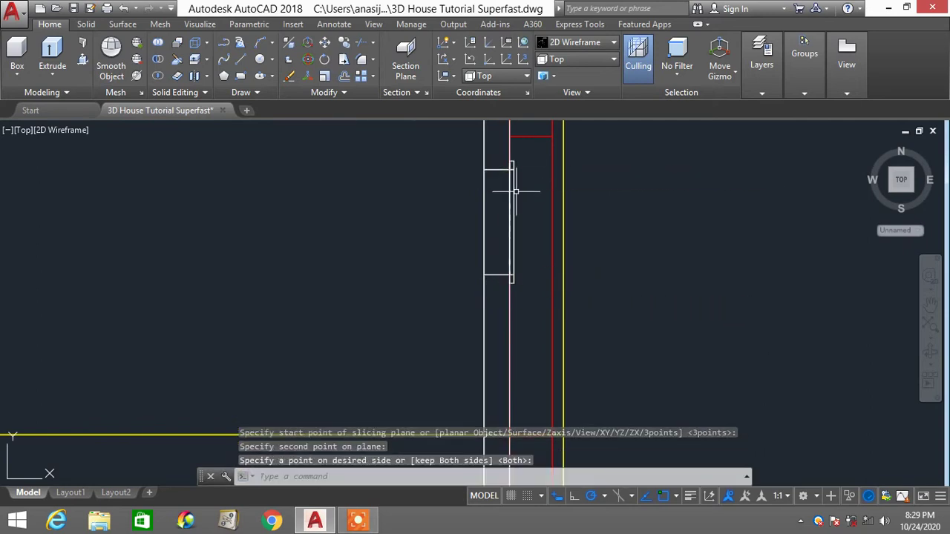
Show the house in the SE Isometric view with the Conceptual visual style
{"action": "left_click", "coordinate": [573, 60]}
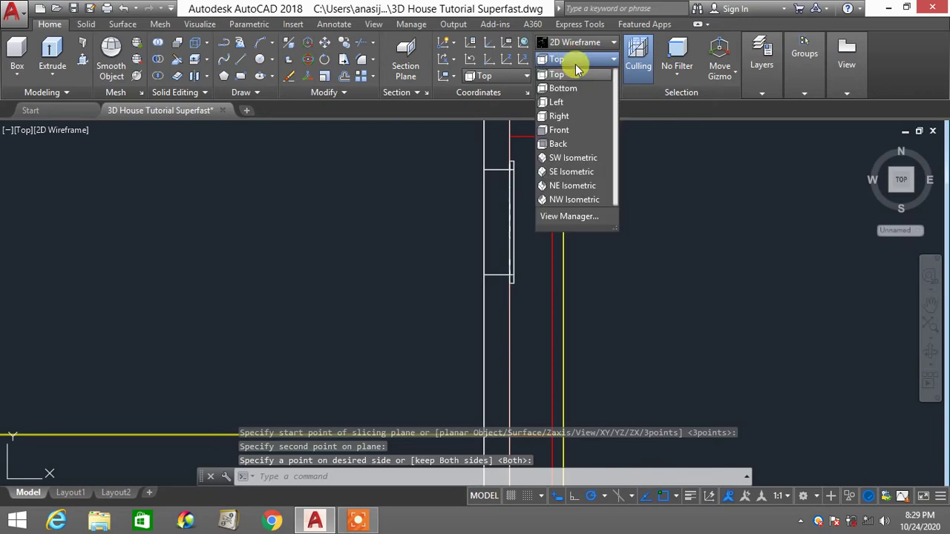
{"action": "left_click", "coordinate": [579, 172]}
{"action": "scroll", "coordinate": [623, 334], "scroll_direction": "up", "scroll_amount": 4}
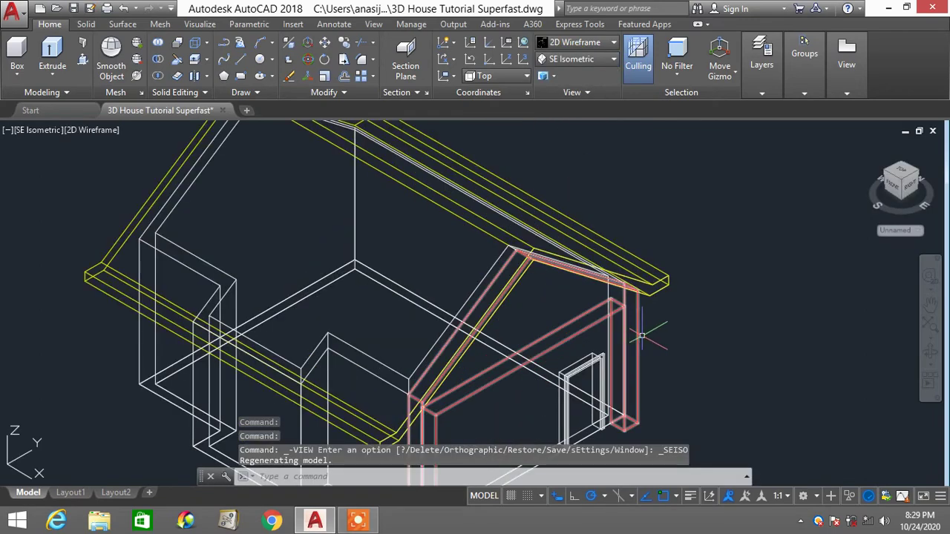
{"action": "left_click", "coordinate": [613, 43]}
{"action": "left_click", "coordinate": [623, 80]}
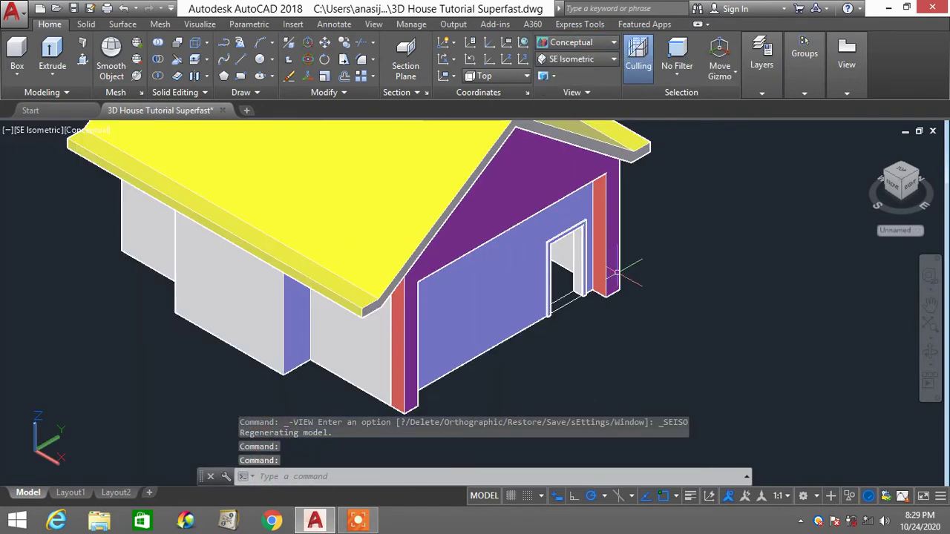
{"action": "scroll", "coordinate": [530, 301], "scroll_direction": "up", "scroll_amount": 2}
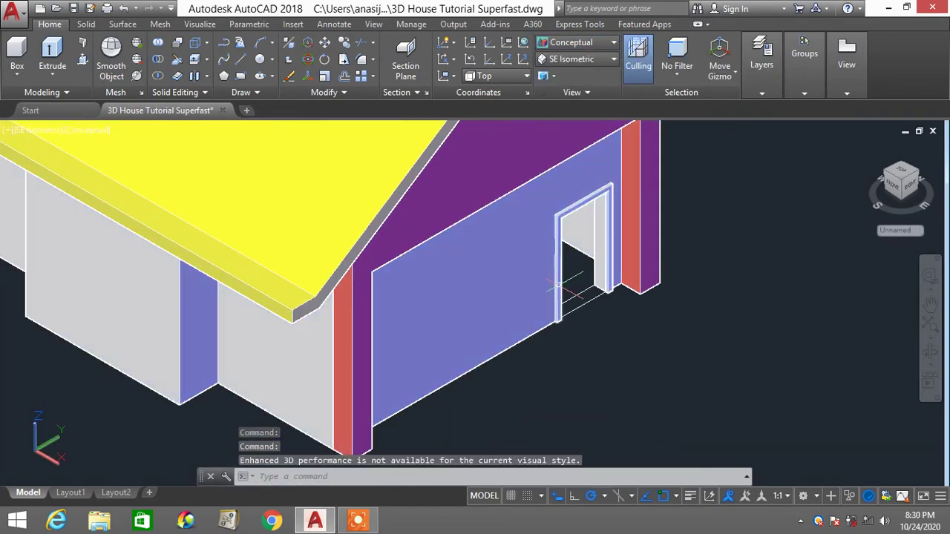
Set the door frame solid's color to Red in its properties and deselect it
{"action": "left_click", "coordinate": [562, 286]}
{"action": "right_click", "coordinate": [715, 309]}
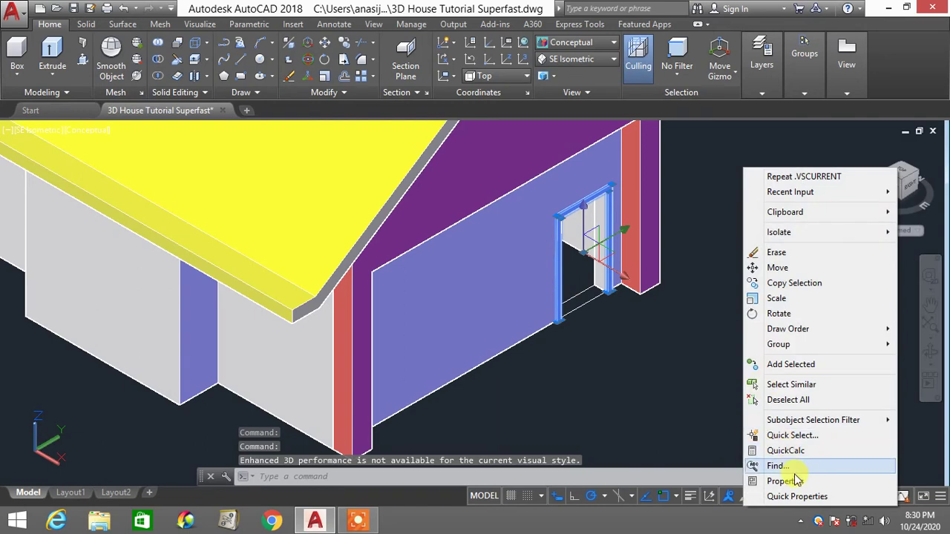
{"action": "left_click", "coordinate": [784, 479]}
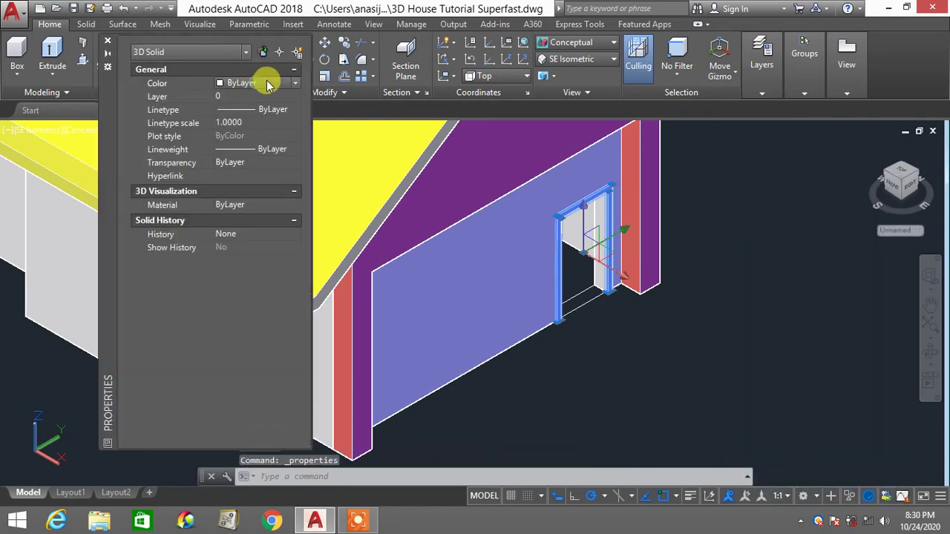
{"action": "left_click", "coordinate": [269, 86]}
{"action": "left_click", "coordinate": [266, 121]}
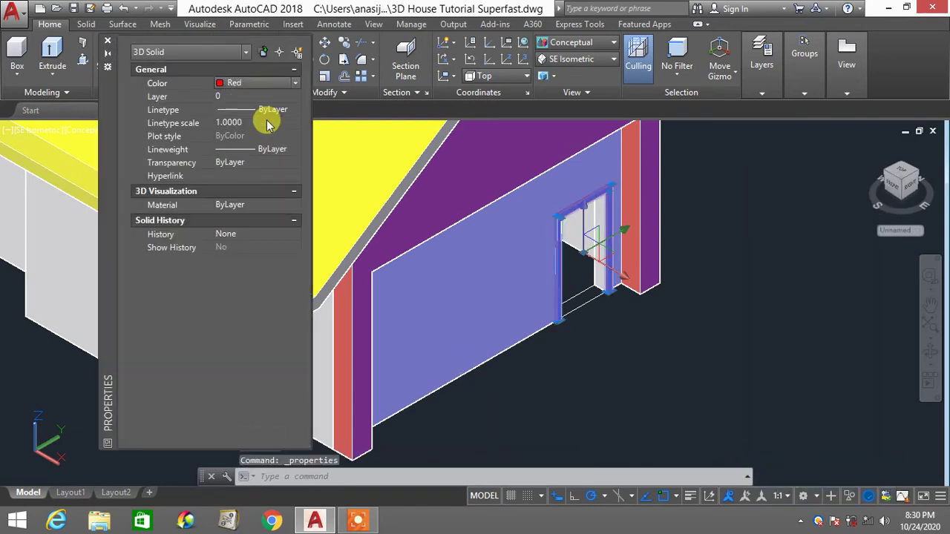
{"action": "left_click", "coordinate": [109, 42]}
{"action": "key", "text": "Escape"}
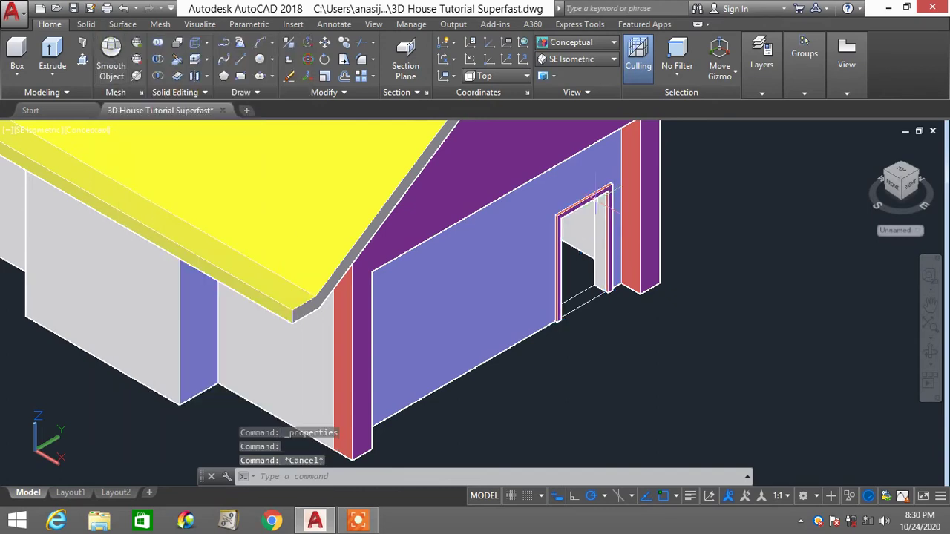
Look over the red door frame and set the visual style to 2D Wireframe
{"action": "scroll", "coordinate": [649, 219], "scroll_direction": "down", "scroll_amount": 3}
{"action": "scroll", "coordinate": [653, 217], "scroll_direction": "up", "scroll_amount": 2}
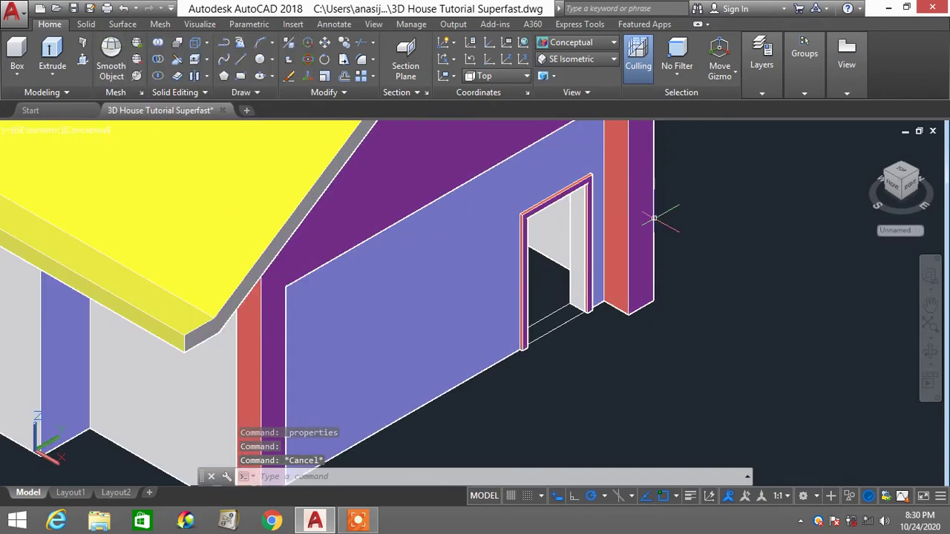
{"action": "scroll", "coordinate": [653, 217], "scroll_direction": "down", "scroll_amount": 3}
{"action": "scroll", "coordinate": [653, 218], "scroll_direction": "up", "scroll_amount": 3}
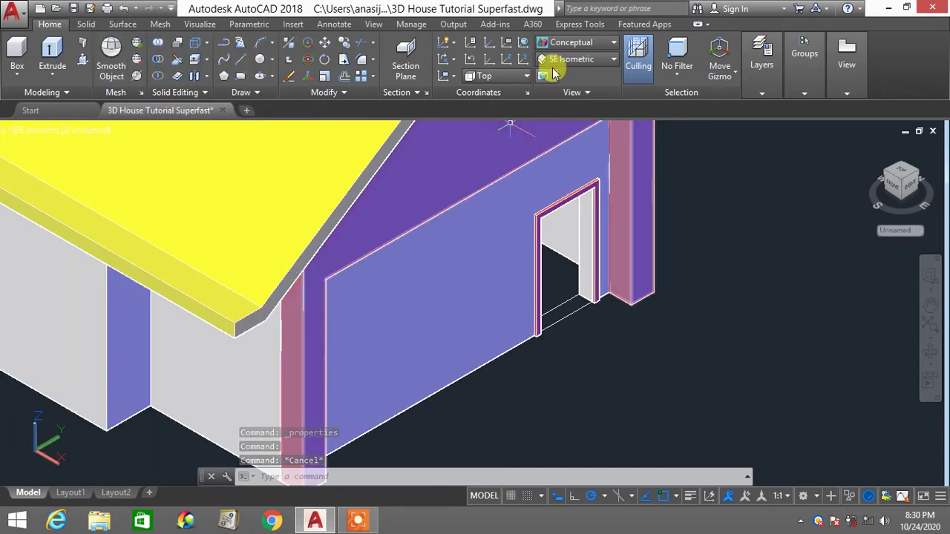
{"action": "left_click", "coordinate": [571, 44]}
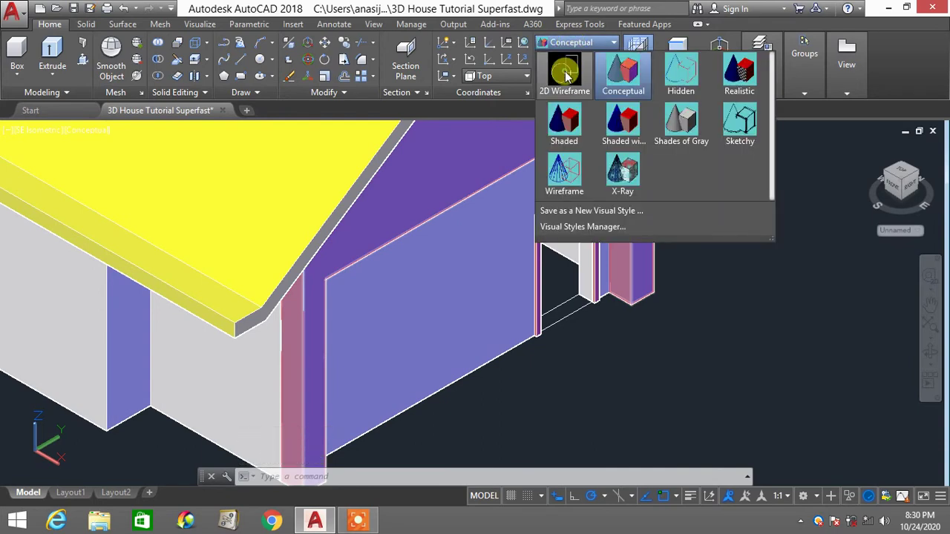
{"action": "left_click", "coordinate": [564, 73]}
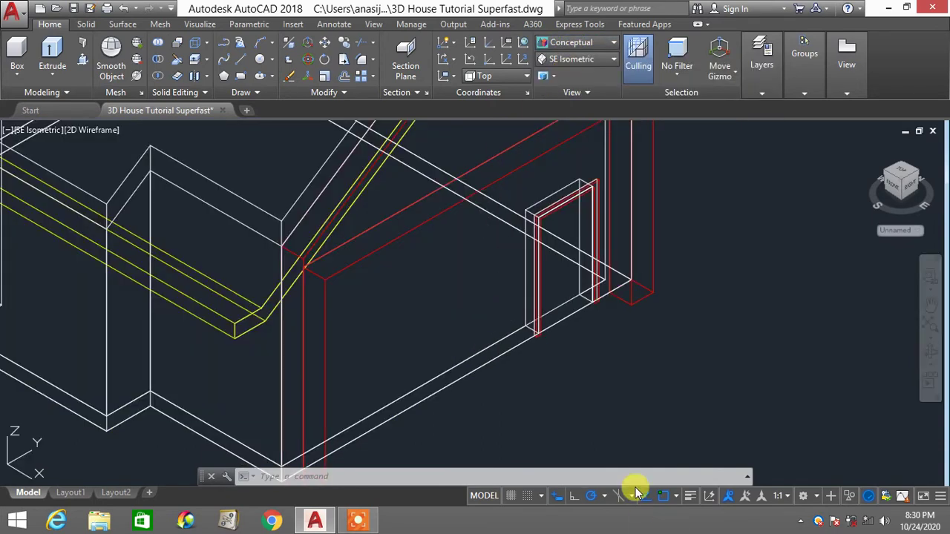
Define a UCS on the door wall's outer face, with its origin at the lower outer corner, X along the base and Y upward
{"action": "left_click", "coordinate": [581, 389]}
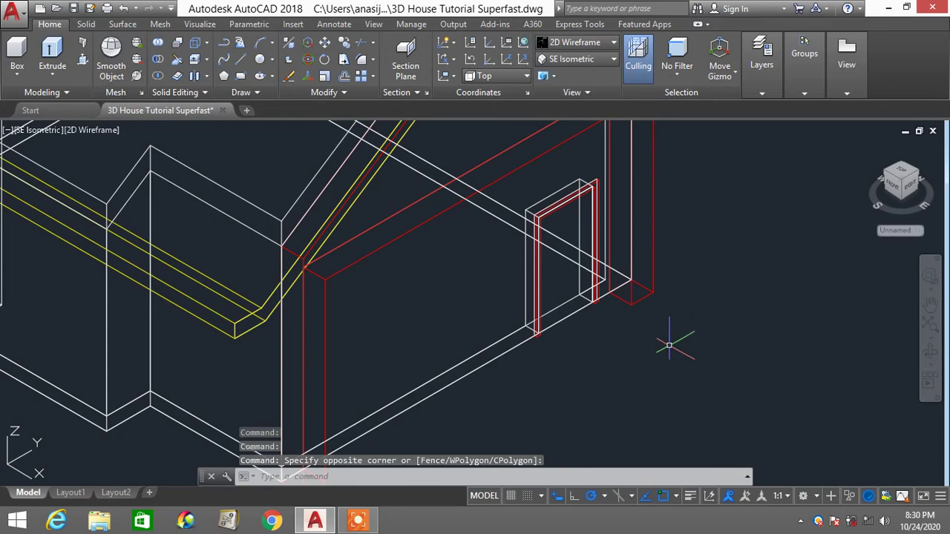
{"action": "scroll", "coordinate": [682, 259], "scroll_direction": "down", "scroll_amount": 2}
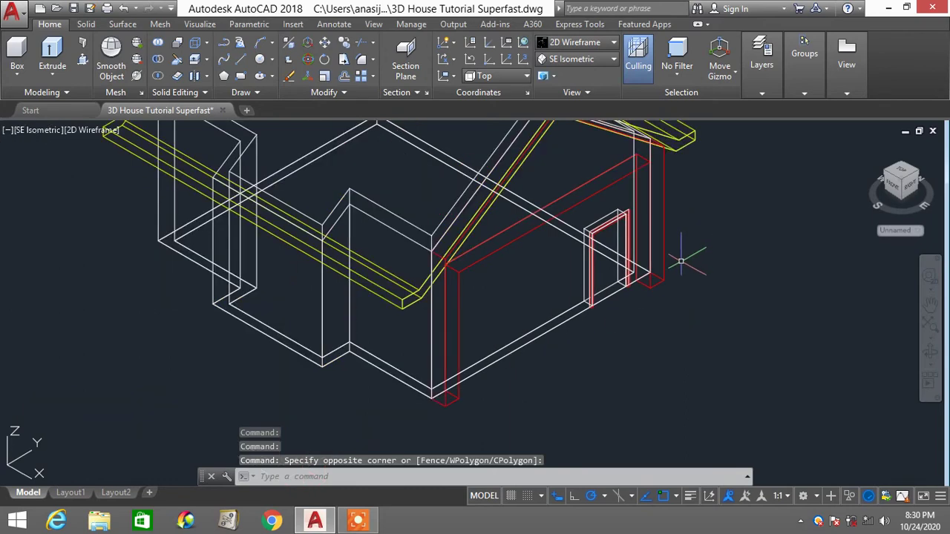
{"action": "type", "text": "UCS"}
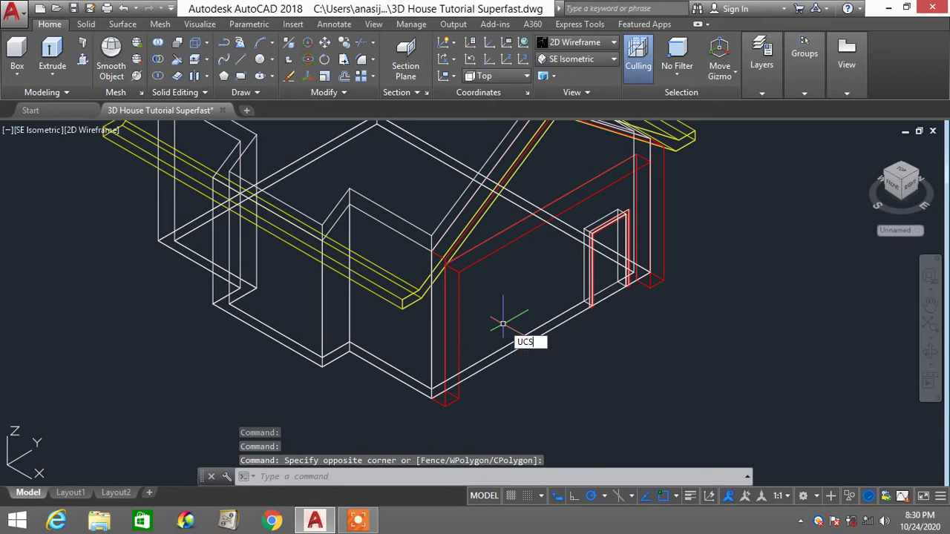
{"action": "key", "text": "Return"}
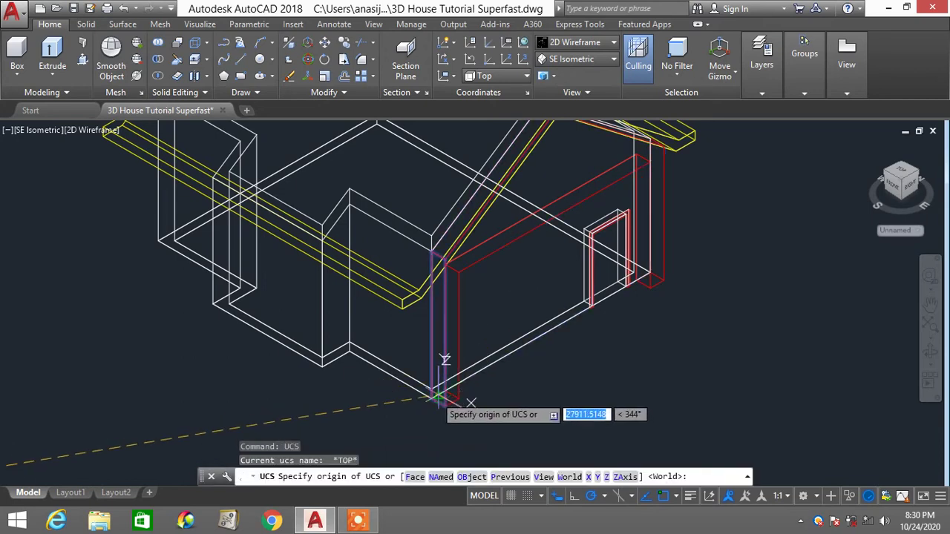
{"action": "left_click", "coordinate": [438, 397]}
{"action": "left_click", "coordinate": [479, 366]}
{"action": "left_click", "coordinate": [431, 325]}
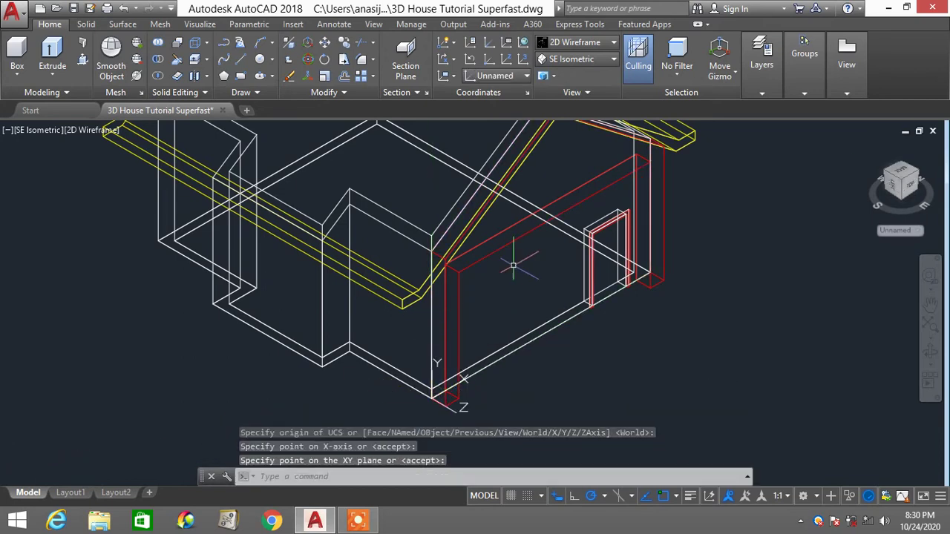
Draw an upright window rectangle on the end wall beside the red door frame
{"action": "scroll", "coordinate": [548, 249], "scroll_direction": "up", "scroll_amount": 3}
{"action": "scroll", "coordinate": [561, 229], "scroll_direction": "down", "scroll_amount": 3}
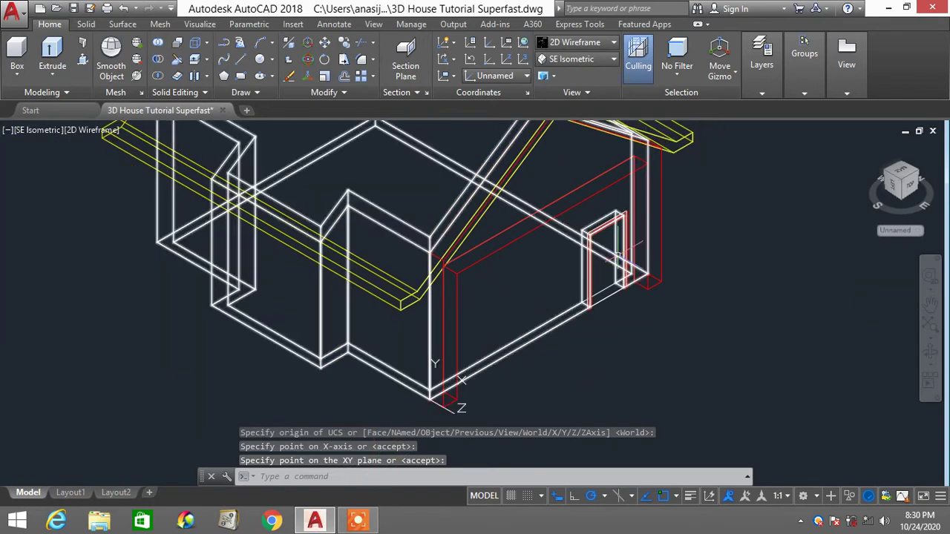
{"action": "type", "text": "REC"}
{"action": "key", "text": "Return"}
{"action": "scroll", "coordinate": [561, 245], "scroll_direction": "up", "scroll_amount": 4}
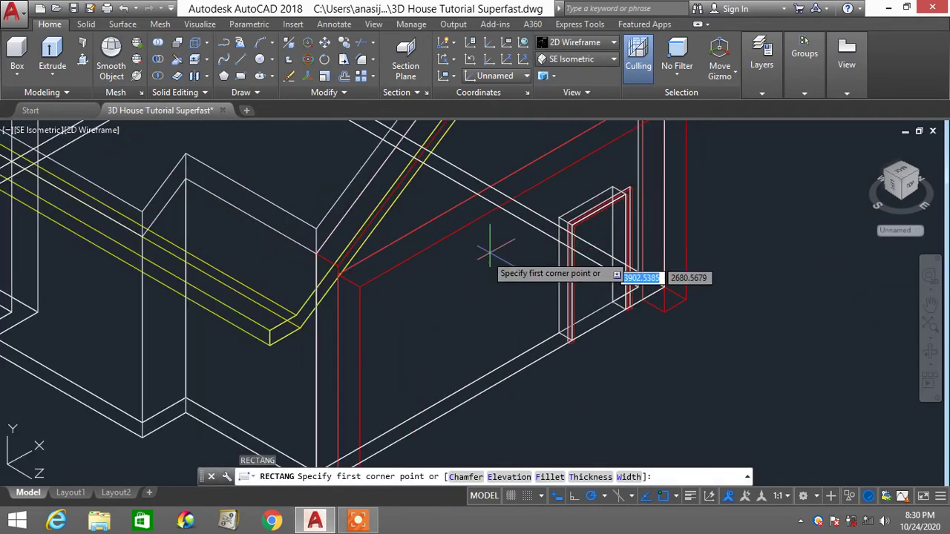
{"action": "scroll", "coordinate": [556, 234], "scroll_direction": "down", "scroll_amount": 4}
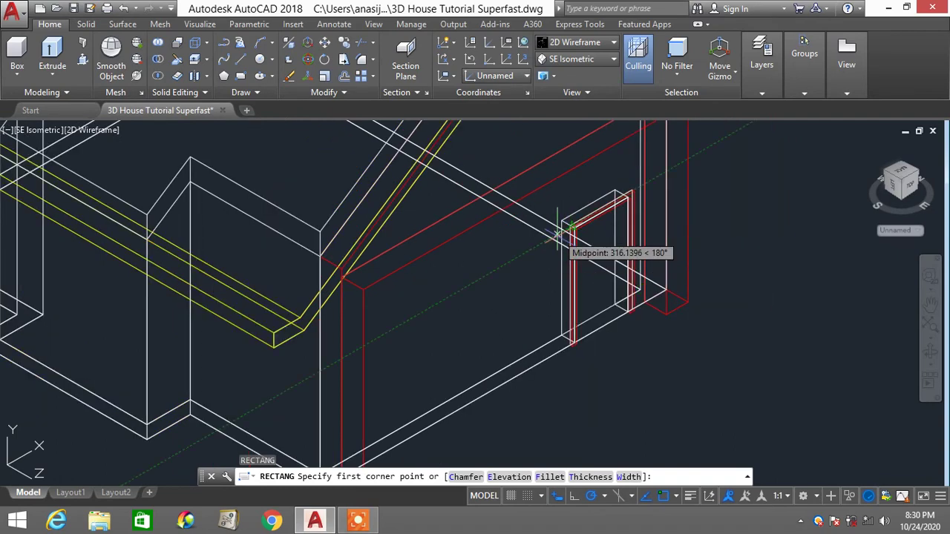
{"action": "left_click", "coordinate": [535, 246]}
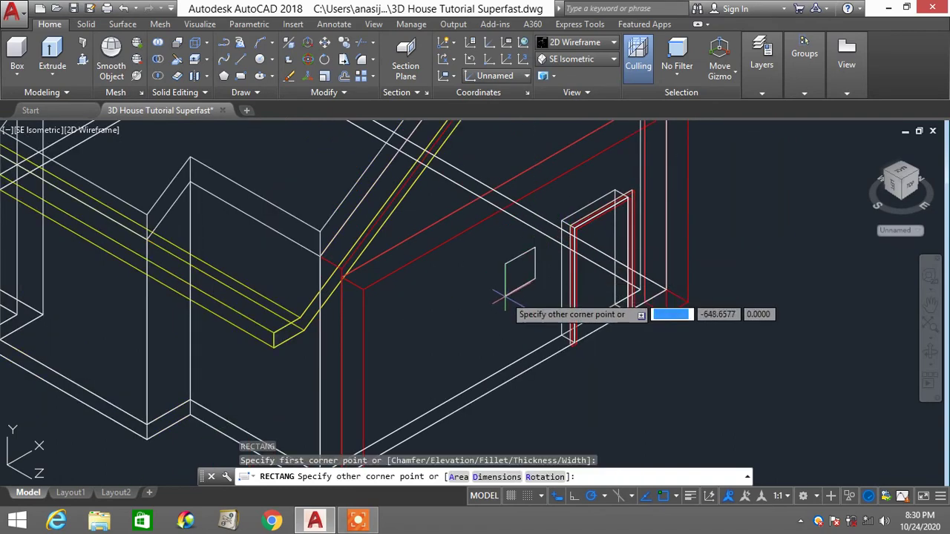
{"action": "left_click", "coordinate": [489, 344]}
Copy the window rectangle about 1540 units along the wall, away from the door
{"action": "type", "text": "co"}
{"action": "key", "text": "Return"}
{"action": "left_click", "coordinate": [517, 332]}
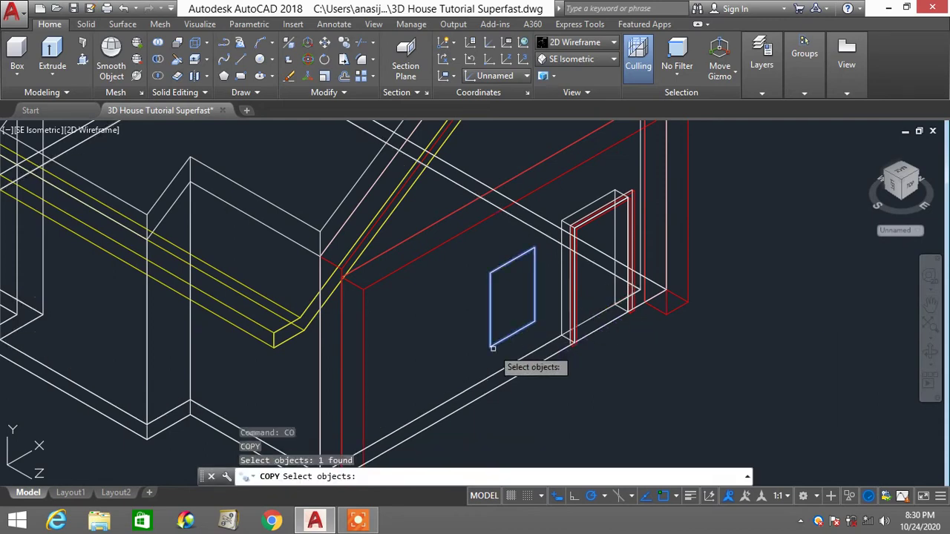
{"action": "key", "text": "Return"}
{"action": "left_click", "coordinate": [490, 345]}
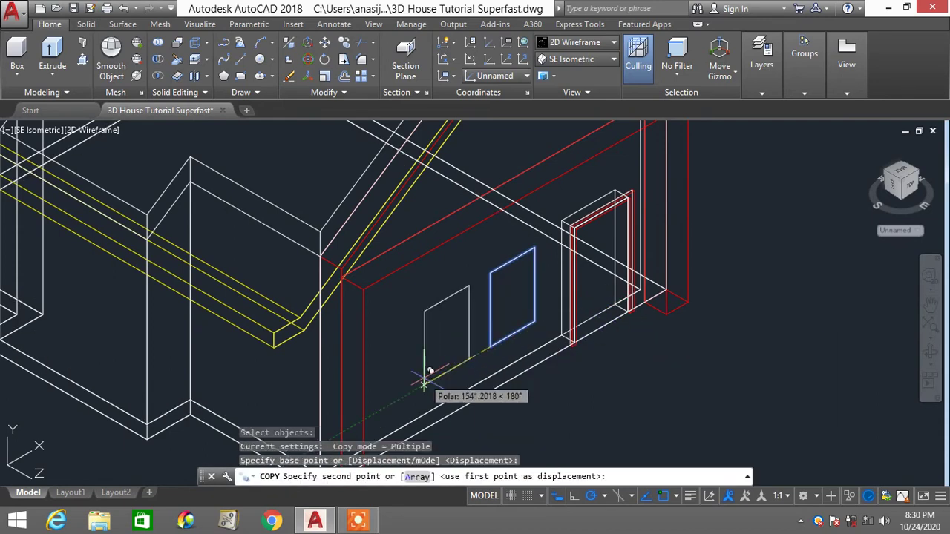
{"action": "left_click", "coordinate": [423, 383]}
{"action": "key", "text": "Escape"}
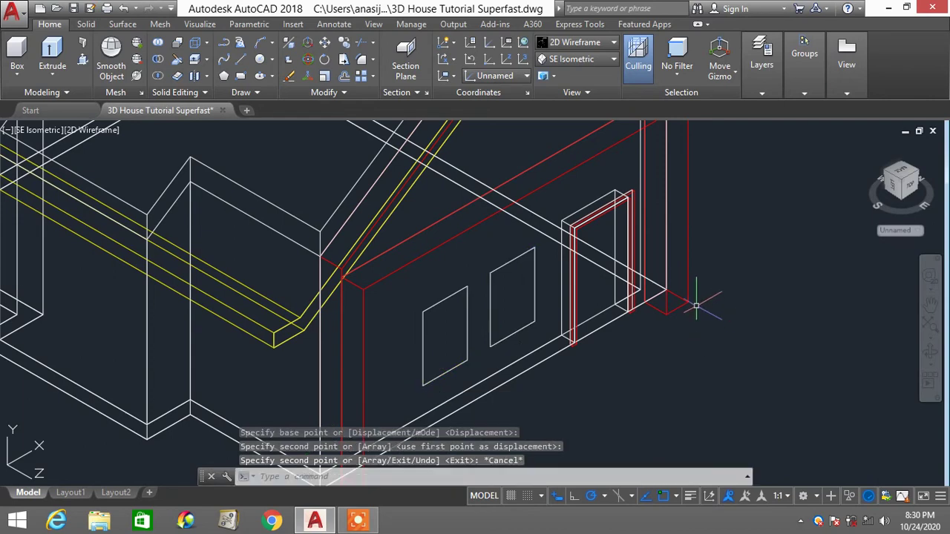
{"action": "scroll", "coordinate": [698, 288], "scroll_direction": "down", "scroll_amount": 2}
{"action": "type", "text": "P"}
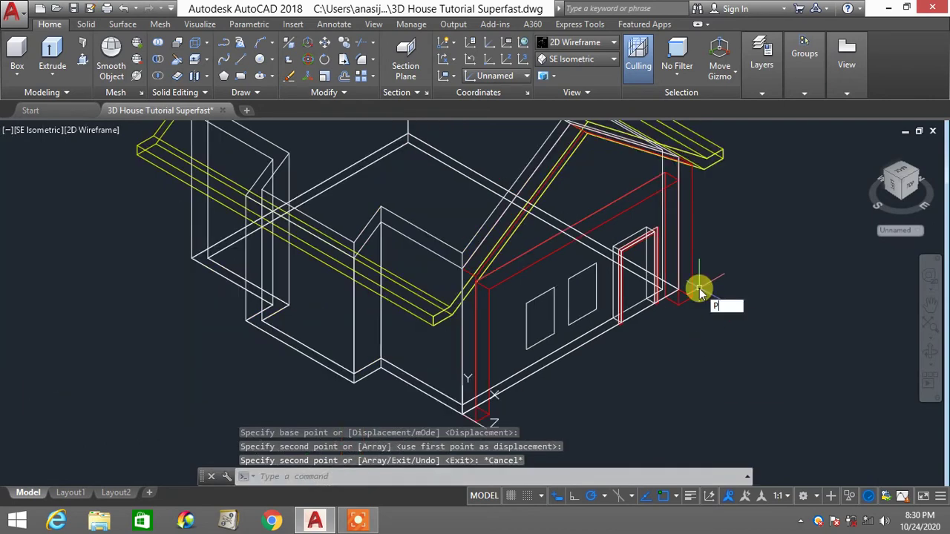
{"action": "type", "text": "RESSP"}
{"action": "key", "text": "Return"}
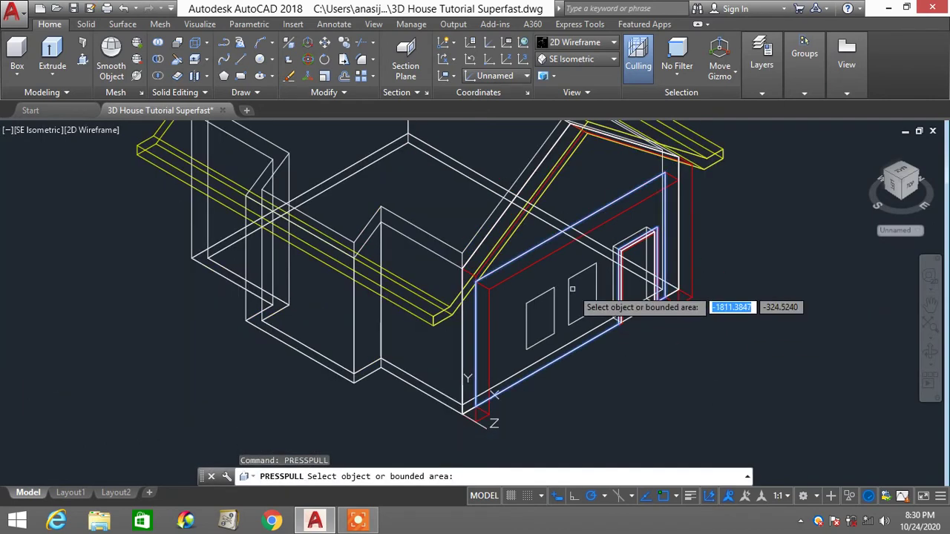
{"action": "scroll", "coordinate": [578, 289], "scroll_direction": "up", "scroll_amount": 1}
{"action": "scroll", "coordinate": [582, 304], "scroll_direction": "up", "scroll_amount": 1}
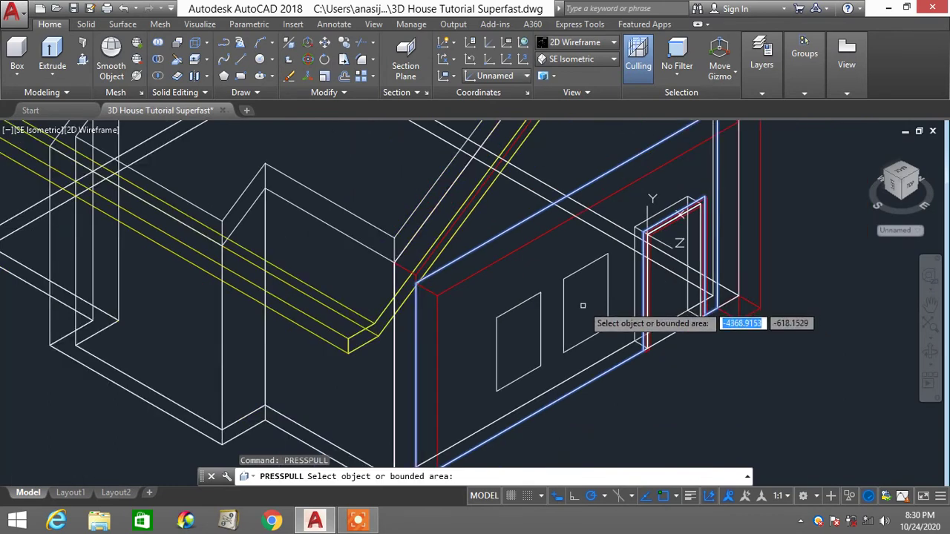
{"action": "middle_click_drag", "start_coordinate": [583, 306], "coordinate": [570, 272]}
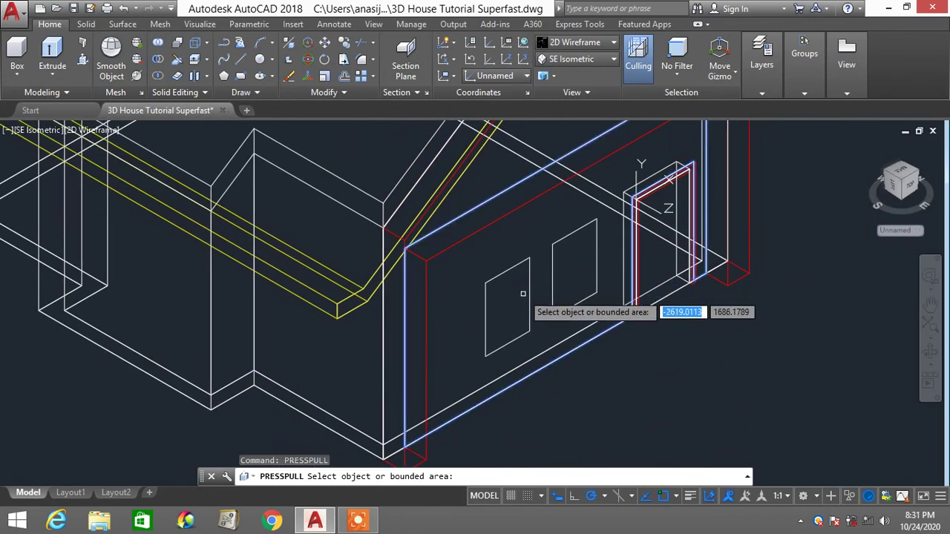
{"action": "key", "text": "Escape"}
{"action": "key", "text": "Escape"}
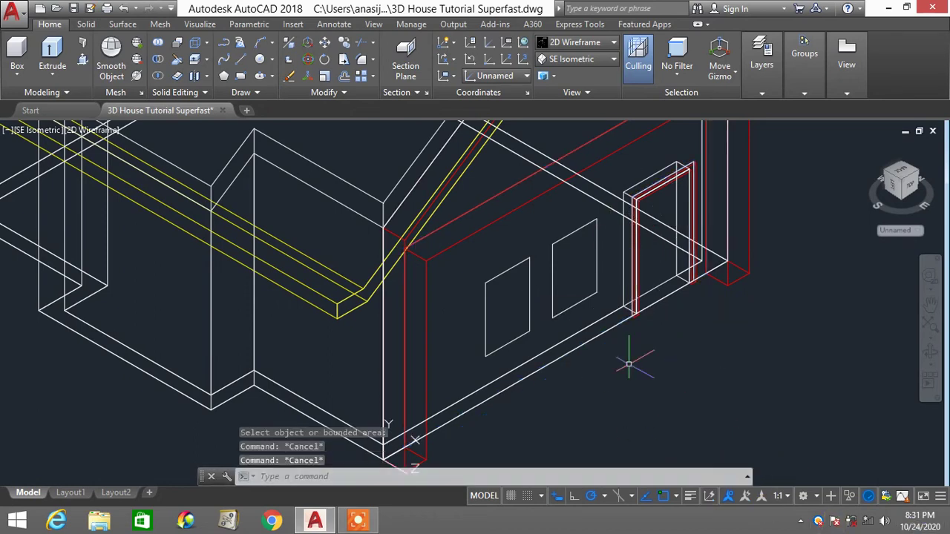
Redefine the UCS from the door wall's lower corner, aligning X with the wall base and Y with its vertical edge
{"action": "type", "text": "UCS"}
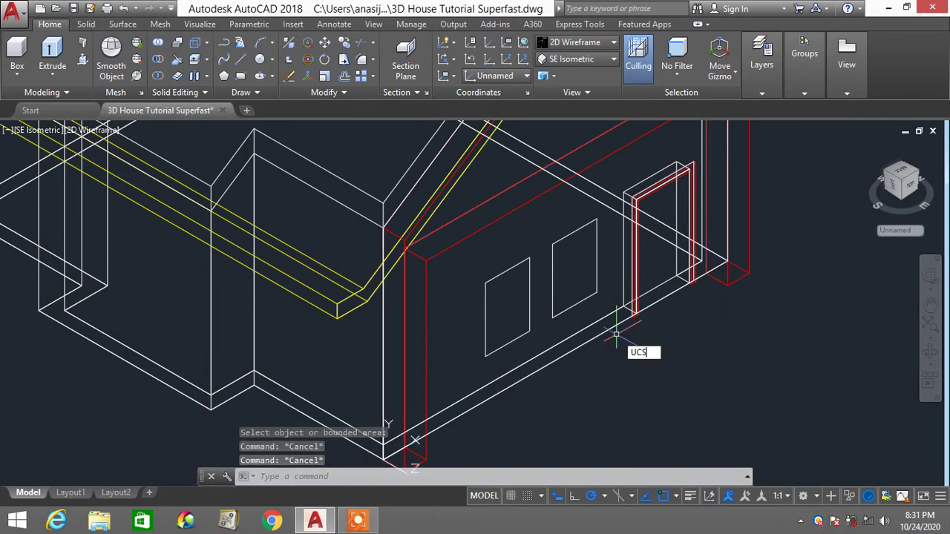
{"action": "key", "text": "Return"}
{"action": "middle_click_drag", "start_coordinate": [431, 403], "coordinate": [431, 371]}
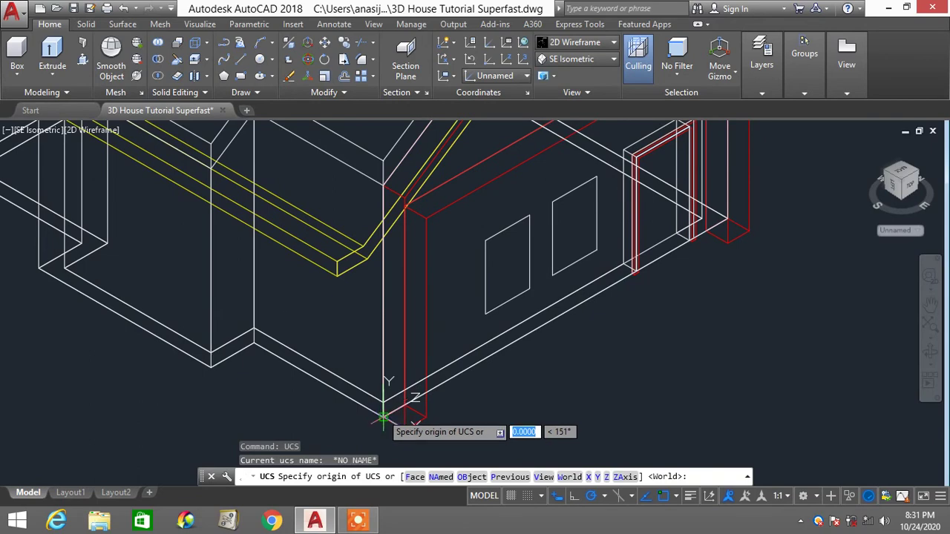
{"action": "left_click", "coordinate": [382, 418]}
{"action": "left_click", "coordinate": [451, 380]}
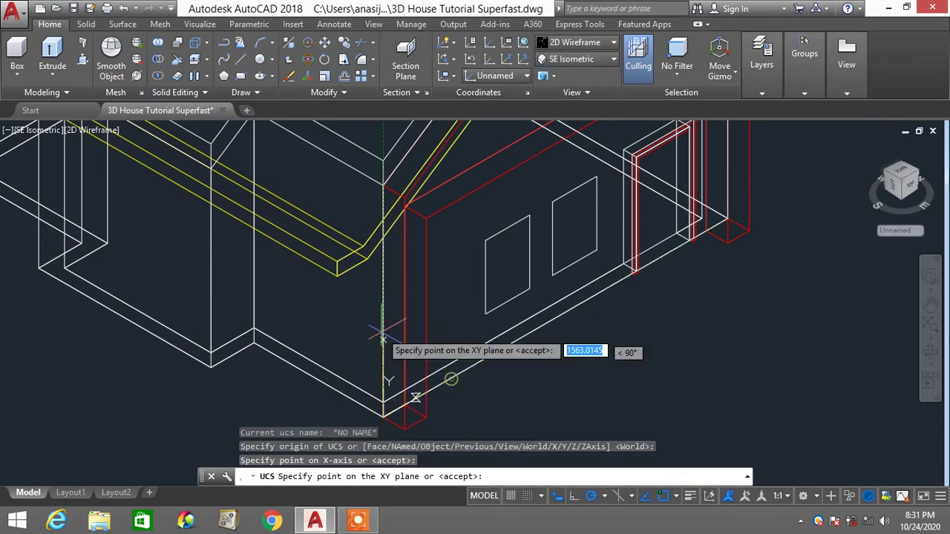
{"action": "left_click", "coordinate": [381, 321]}
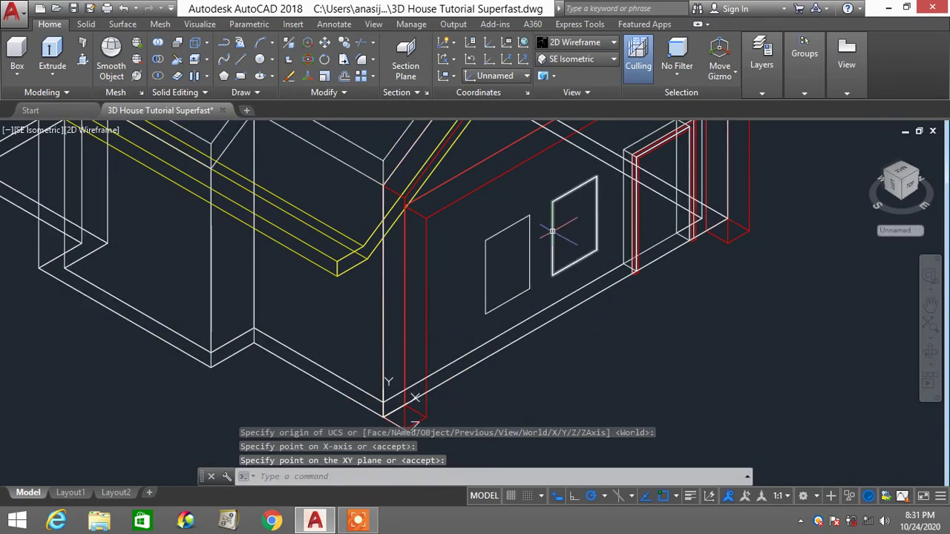
Try to press-pull the window rectangle farther from the door about 1050 units into the house
{"action": "type", "text": "PRESSPULL"}
{"action": "key", "text": "Return"}
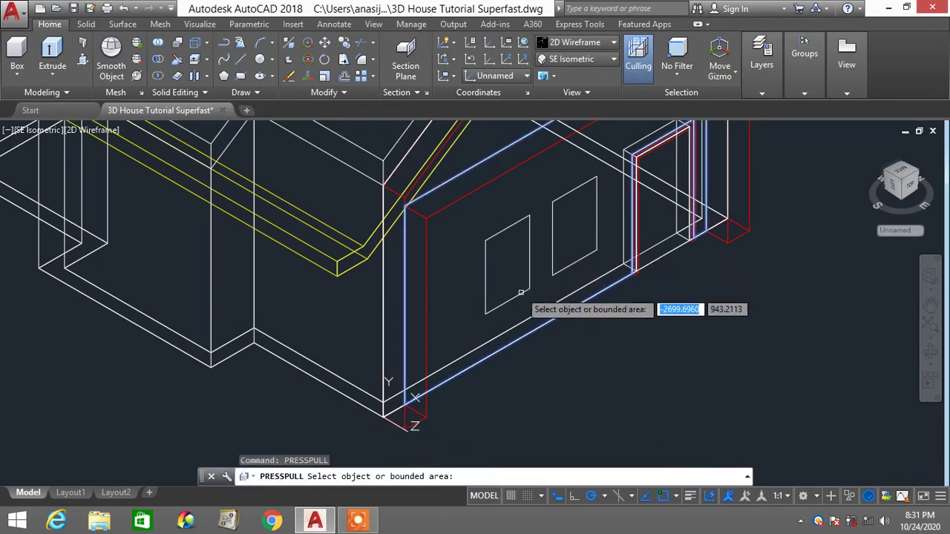
{"action": "scroll", "coordinate": [520, 269], "scroll_direction": "down", "scroll_amount": 2}
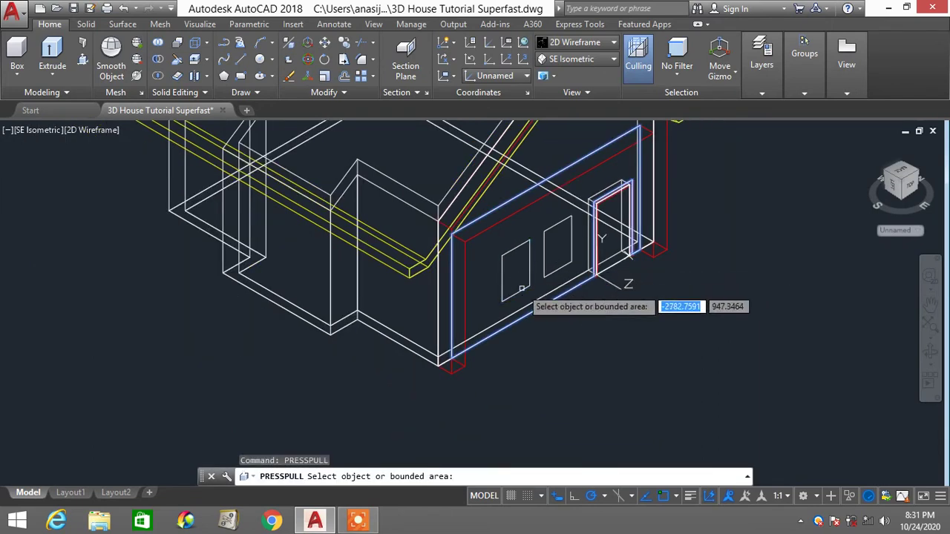
{"action": "left_click", "coordinate": [522, 288]}
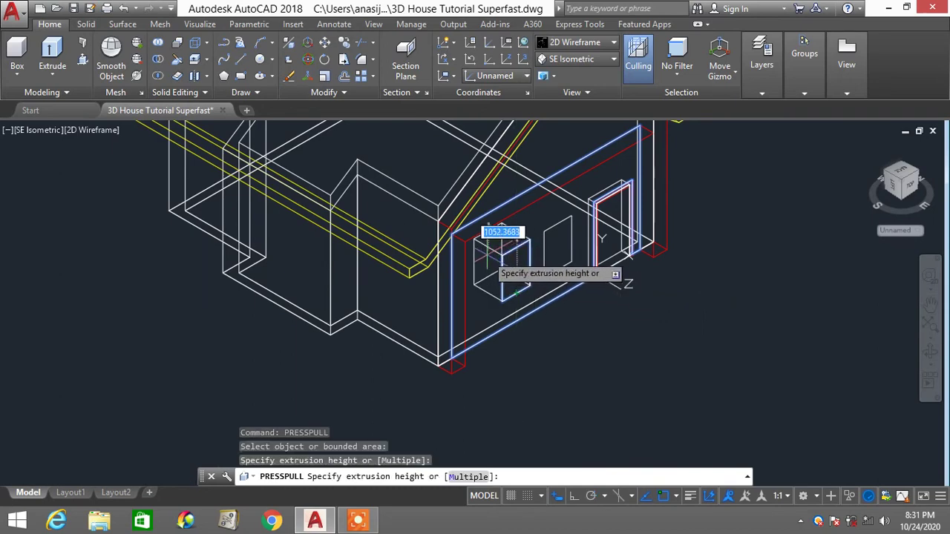
{"action": "left_click", "coordinate": [488, 256]}
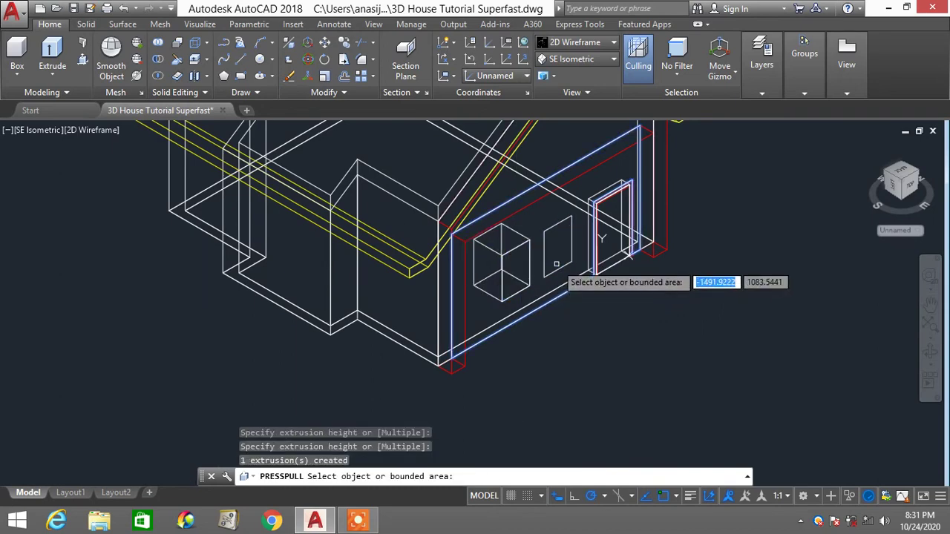
{"action": "left_click", "coordinate": [554, 260]}
{"action": "key", "text": "Escape"}
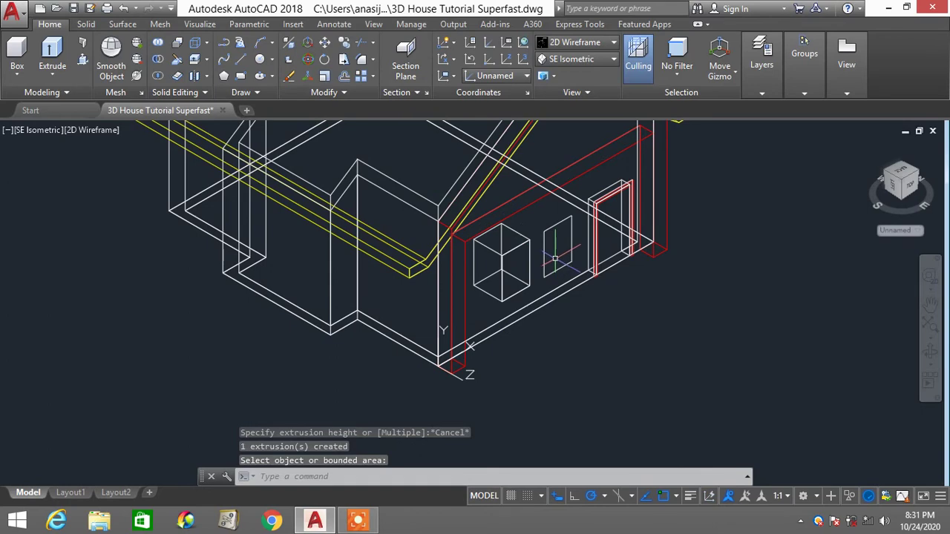
Undo the window rectangle's press-pull extrusion
{"action": "key", "text": "Return"}
{"action": "type", "text": "u"}
{"action": "key", "text": "Return"}
{"action": "scroll", "coordinate": [519, 283], "scroll_direction": "up", "scroll_amount": 2}
{"action": "scroll", "coordinate": [519, 283], "scroll_direction": "down", "scroll_amount": 2}
{"action": "scroll", "coordinate": [518, 283], "scroll_direction": "up", "scroll_amount": 3}
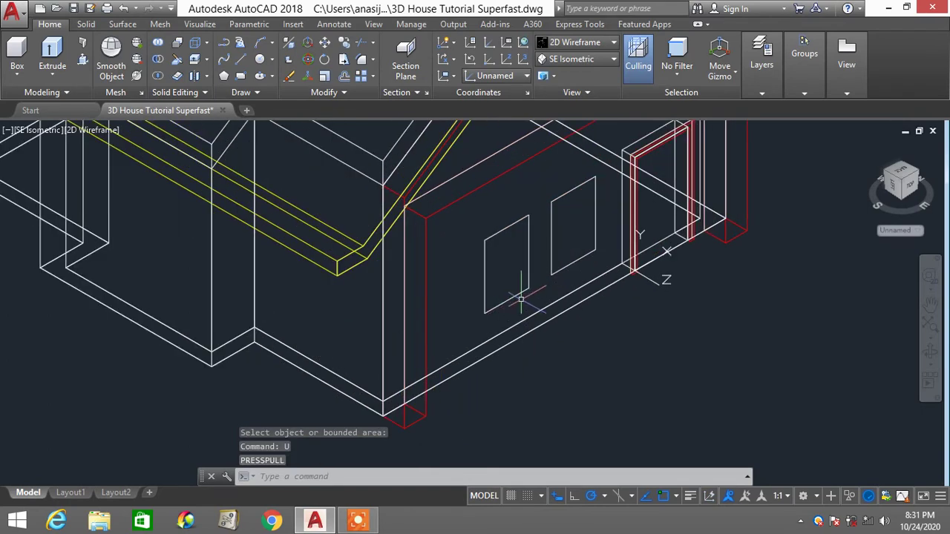
Move the UCS origin to the lower corner of the window rectangle farther from the door, aligning X and Y with its edges
{"action": "type", "text": "ucs"}
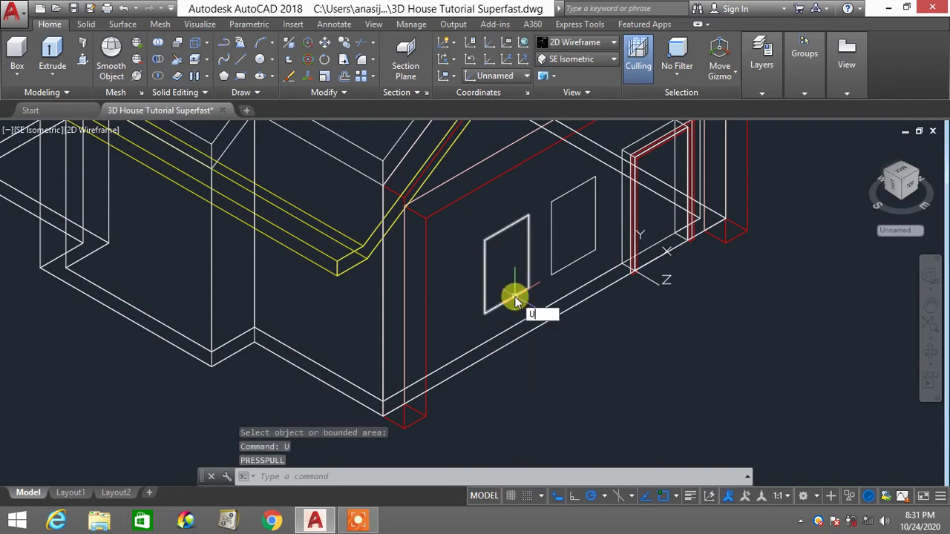
{"action": "key", "text": "Return"}
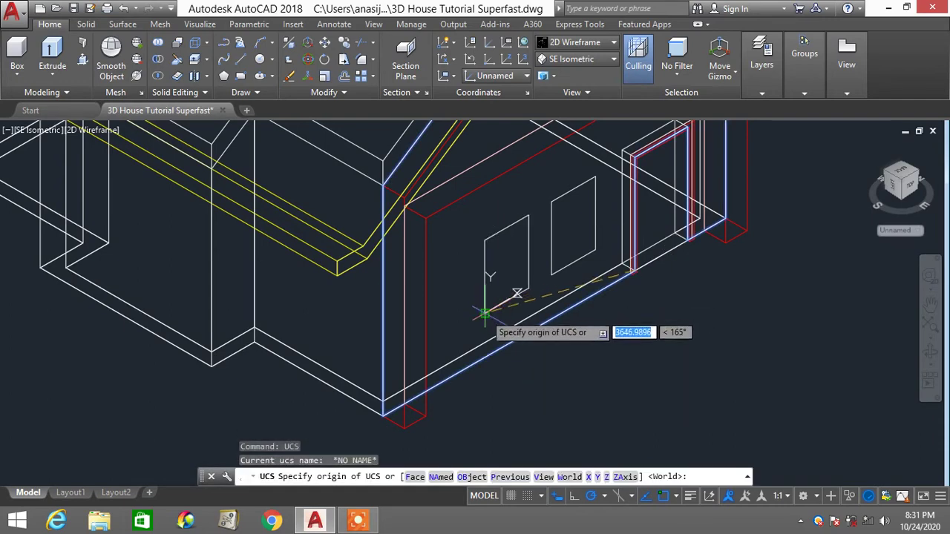
{"action": "left_click", "coordinate": [490, 307]}
{"action": "left_click", "coordinate": [507, 300]}
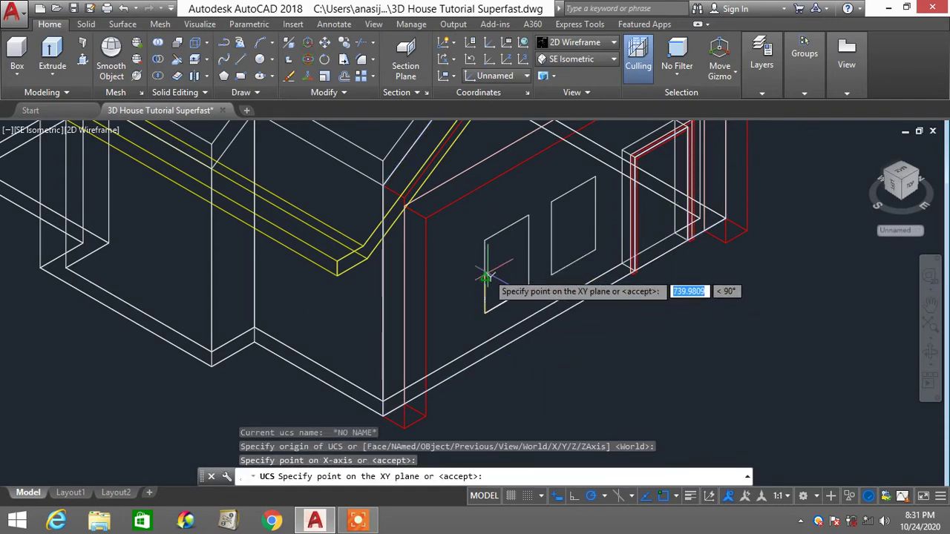
{"action": "left_click", "coordinate": [487, 273]}
{"action": "type", "text": "PRESS"}
{"action": "key", "text": "Return"}
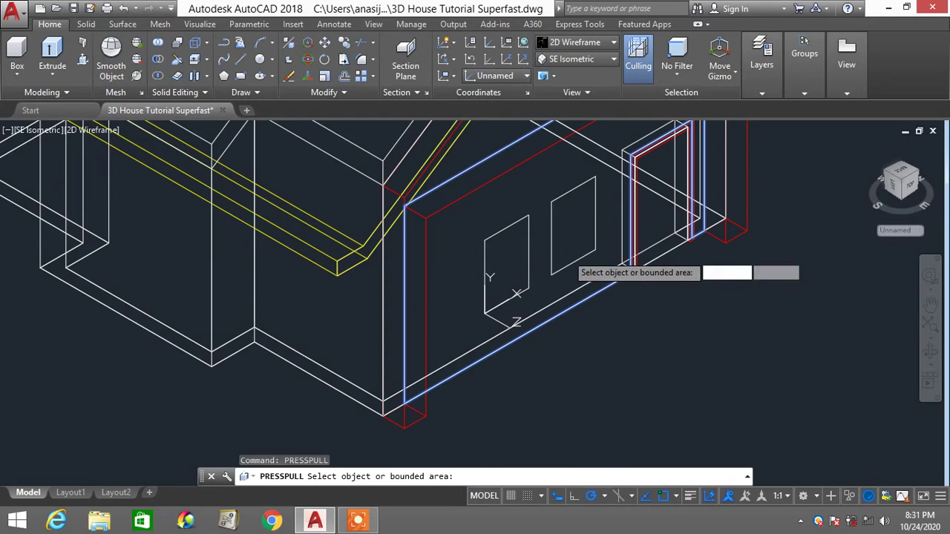
{"action": "scroll", "coordinate": [570, 266], "scroll_direction": "down", "scroll_amount": 2}
{"action": "scroll", "coordinate": [588, 298], "scroll_direction": "up", "scroll_amount": 3}
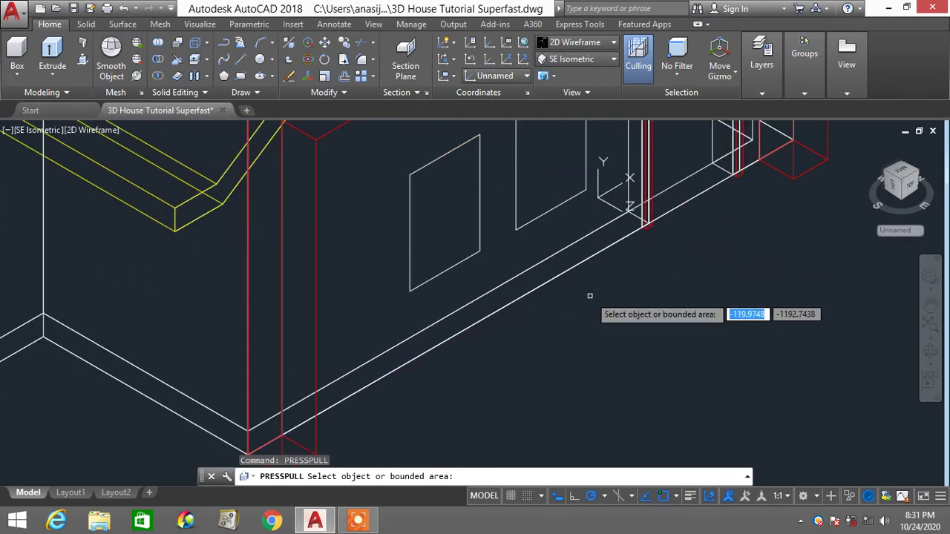
{"action": "scroll", "coordinate": [590, 296], "scroll_direction": "down", "scroll_amount": 2}
{"action": "scroll", "coordinate": [594, 270], "scroll_direction": "up", "scroll_amount": 3}
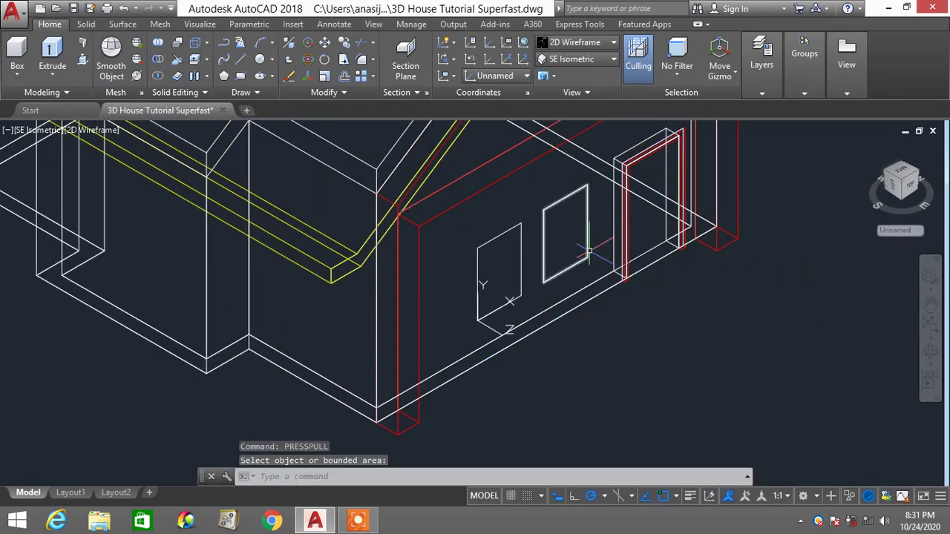
{"action": "key", "text": "Escape"}
{"action": "key", "text": "Escape"}
Delete both window rectangles from the door wall
{"action": "left_click", "coordinate": [561, 284]}
{"action": "left_click", "coordinate": [499, 264]}
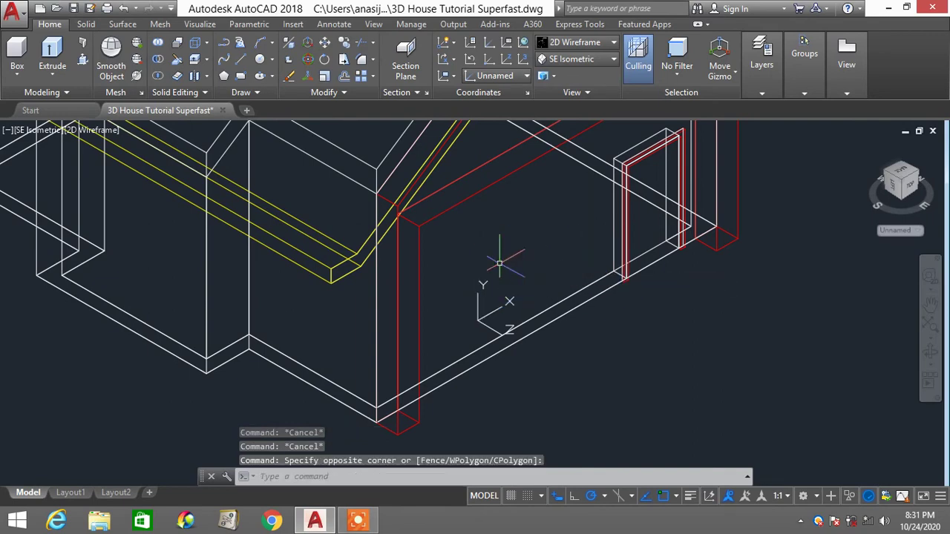
{"action": "key", "text": "Delete"}
Move the UCS origin to the lower outer corner of the door wall, with the X axis along the wall's base
{"action": "type", "text": "UCS"}
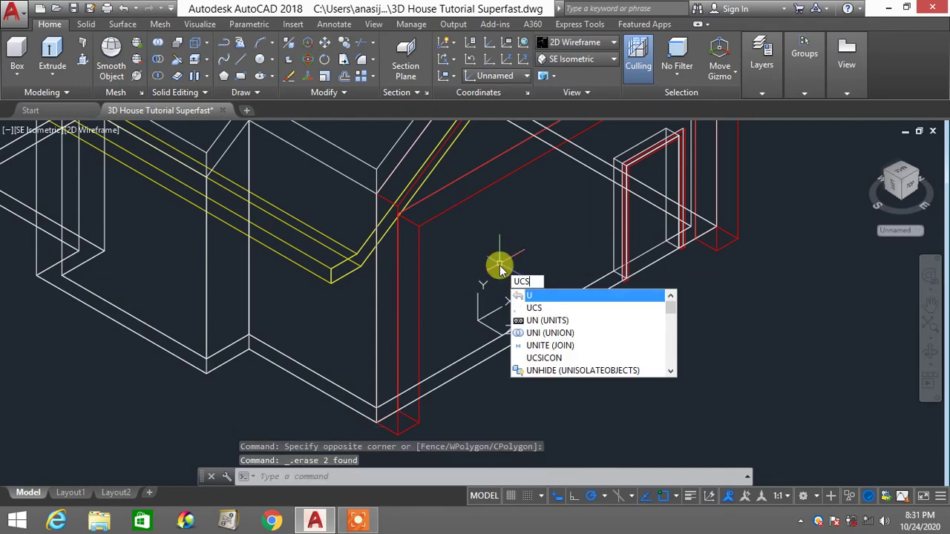
{"action": "key", "text": "Return"}
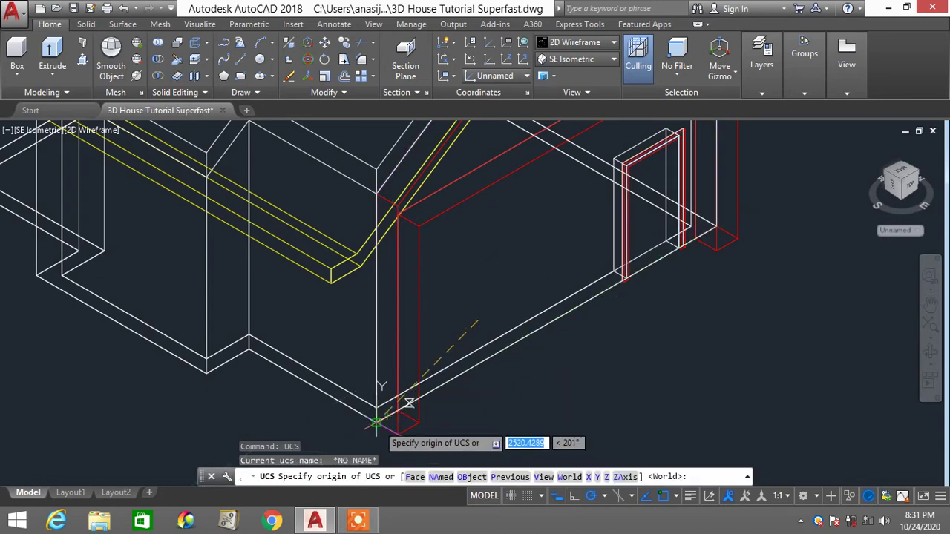
{"action": "left_click", "coordinate": [376, 423]}
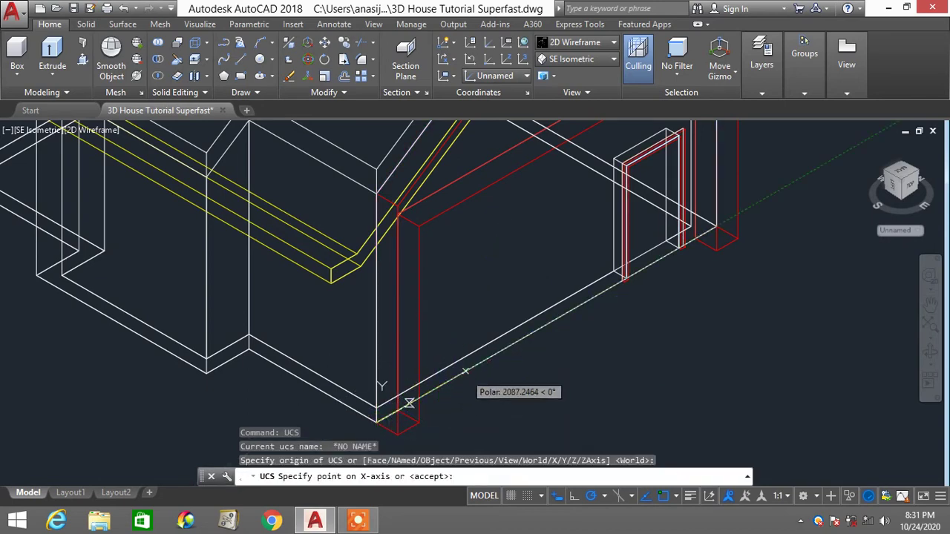
{"action": "left_click", "coordinate": [465, 371]}
{"action": "key", "text": "Escape"}
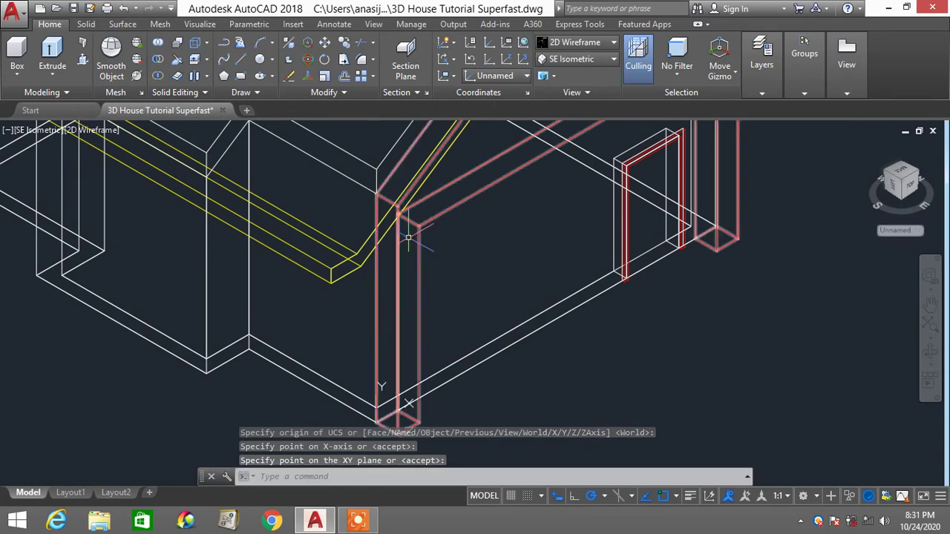
Draw a window rectangle about 1390 units wide on the door wall, just beside the door
{"action": "type", "text": "REC"}
{"action": "key", "text": "Return"}
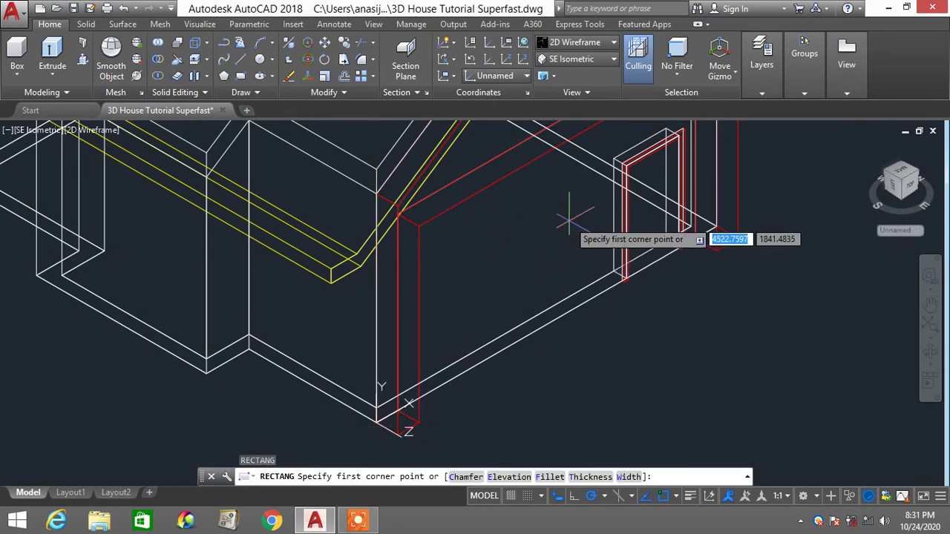
{"action": "left_click", "coordinate": [586, 185]}
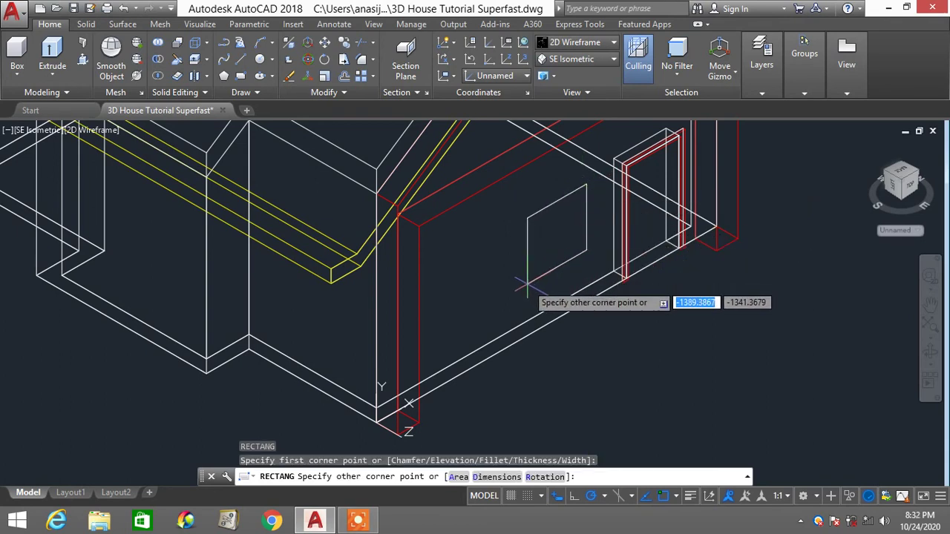
{"action": "key", "text": "Escape"}
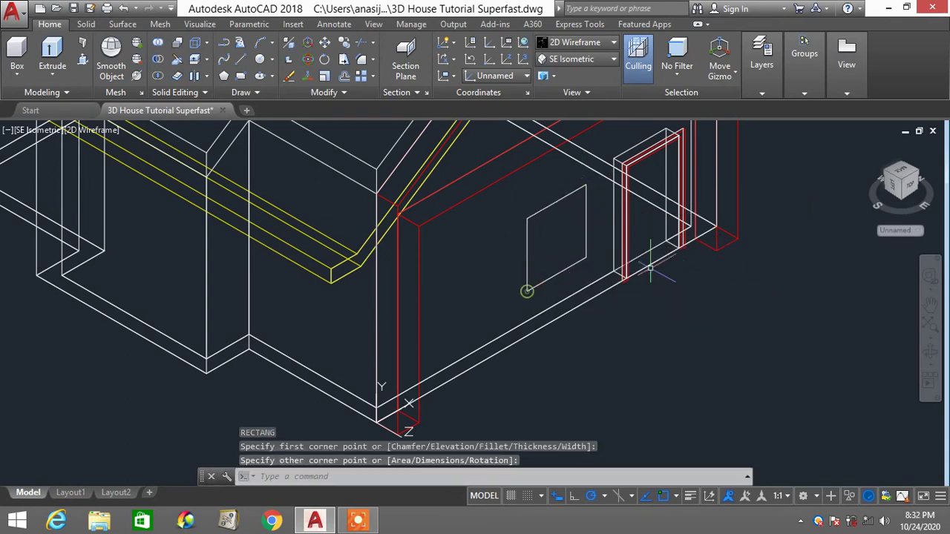
Copy the window rectangle along the wall, away from the door, to form a second window outline
{"action": "type", "text": "co"}
{"action": "key", "text": "Return"}
{"action": "left_click", "coordinate": [556, 273]}
{"action": "key", "text": "Return"}
{"action": "left_click", "coordinate": [524, 294]}
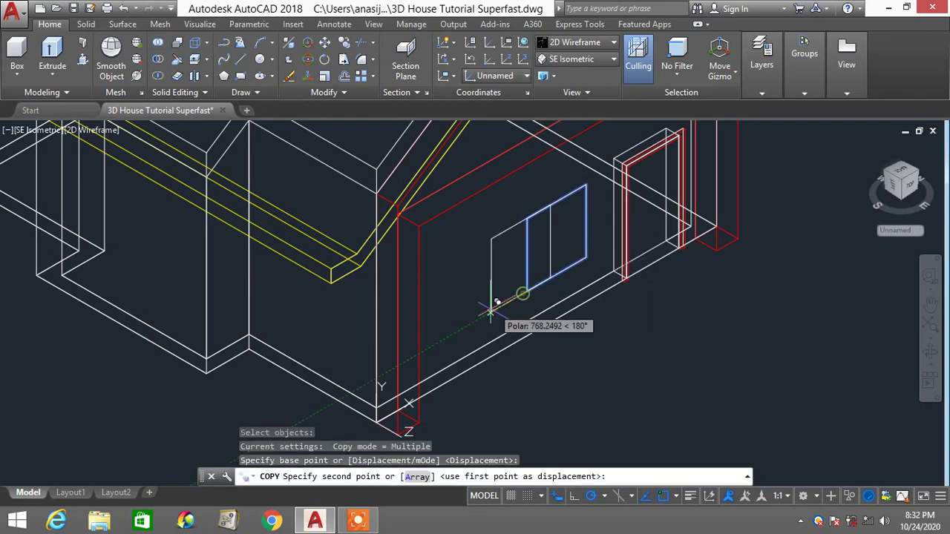
{"action": "left_click", "coordinate": [446, 334]}
{"action": "key", "text": "Escape"}
Press-pull both window rectangles inward through the door wall to cut the window openings
{"action": "type", "text": "P"}
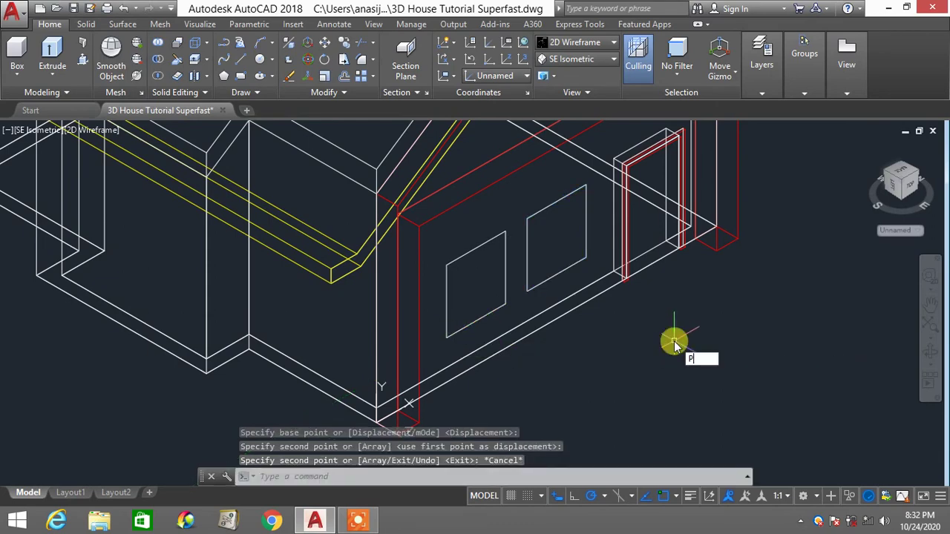
{"action": "type", "text": "RESSPULL"}
{"action": "key", "text": "Return"}
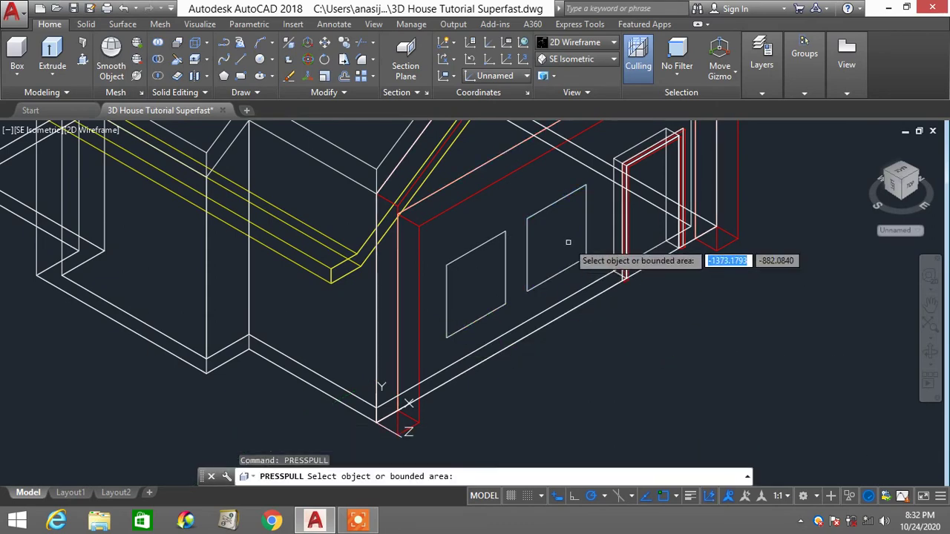
{"action": "left_click", "coordinate": [564, 239]}
{"action": "left_click", "coordinate": [514, 209]}
{"action": "left_click", "coordinate": [475, 293]}
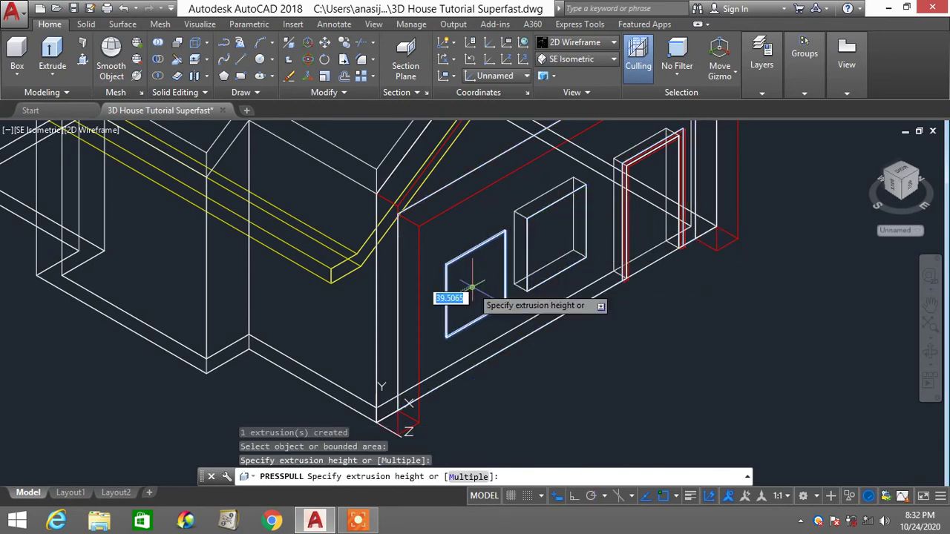
{"action": "left_click", "coordinate": [455, 242]}
{"action": "key", "text": "Escape"}
Display the house in the Conceptual visual style and examine the two window openings from the door side
{"action": "left_click", "coordinate": [586, 42]}
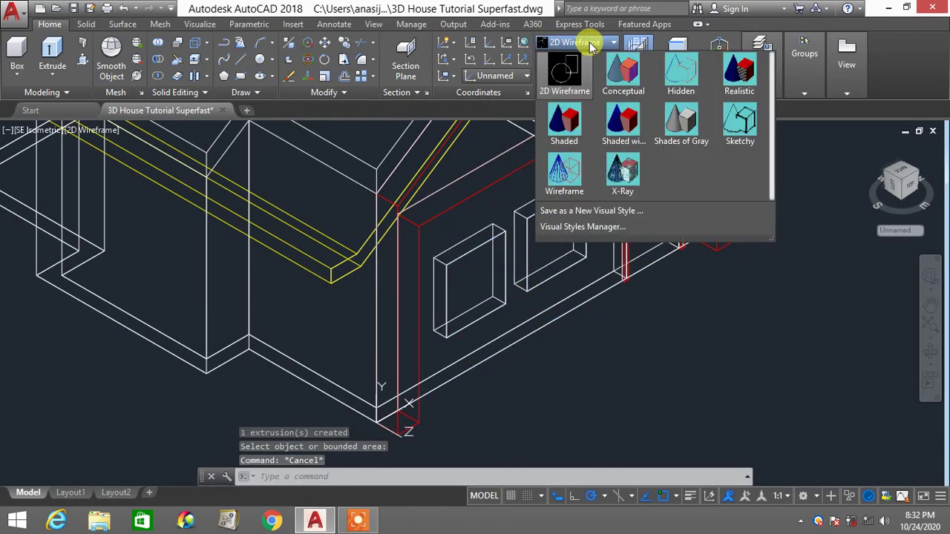
{"action": "left_click", "coordinate": [623, 71]}
{"action": "scroll", "coordinate": [665, 250], "scroll_direction": "down", "scroll_amount": 3}
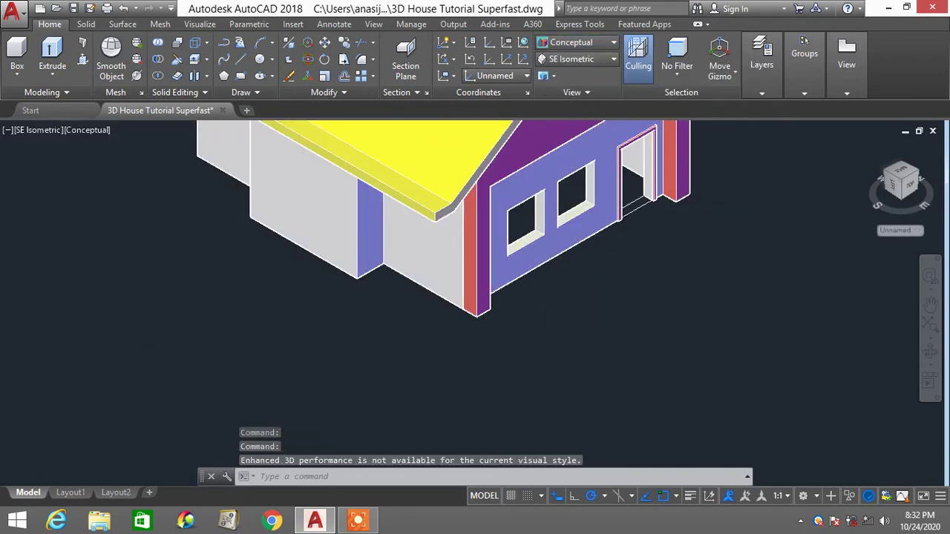
{"action": "scroll", "coordinate": [648, 231], "scroll_direction": "up", "scroll_amount": 4}
{"action": "scroll", "coordinate": [647, 231], "scroll_direction": "down", "scroll_amount": 3}
{"action": "middle_click_drag", "start_coordinate": [647, 231], "coordinate": [609, 221], "text": "shift"}
{"action": "scroll", "coordinate": [607, 221], "scroll_direction": "up", "scroll_amount": 5}
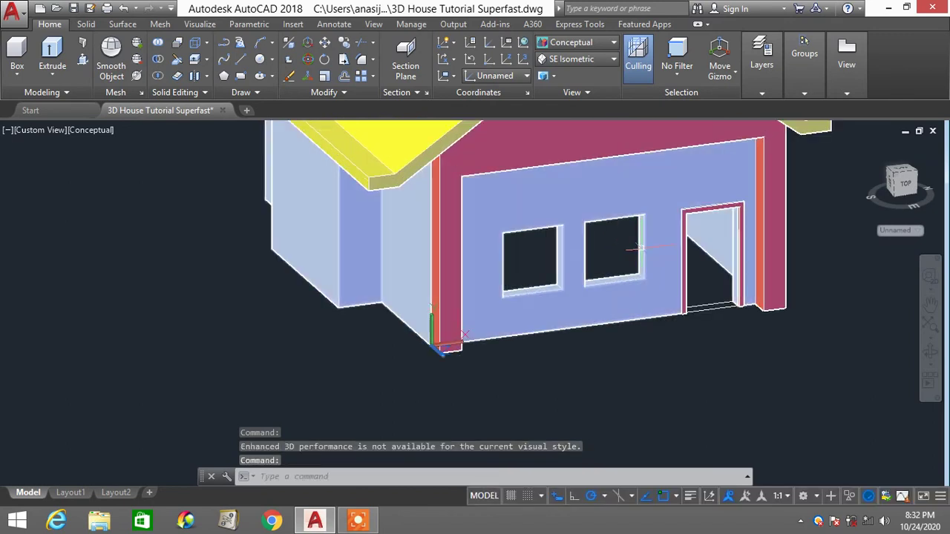
{"action": "scroll", "coordinate": [638, 248], "scroll_direction": "up", "scroll_amount": 3}
{"action": "key", "text": "Escape"}
{"action": "key", "text": "Escape"}
{"action": "key", "text": "Escape"}
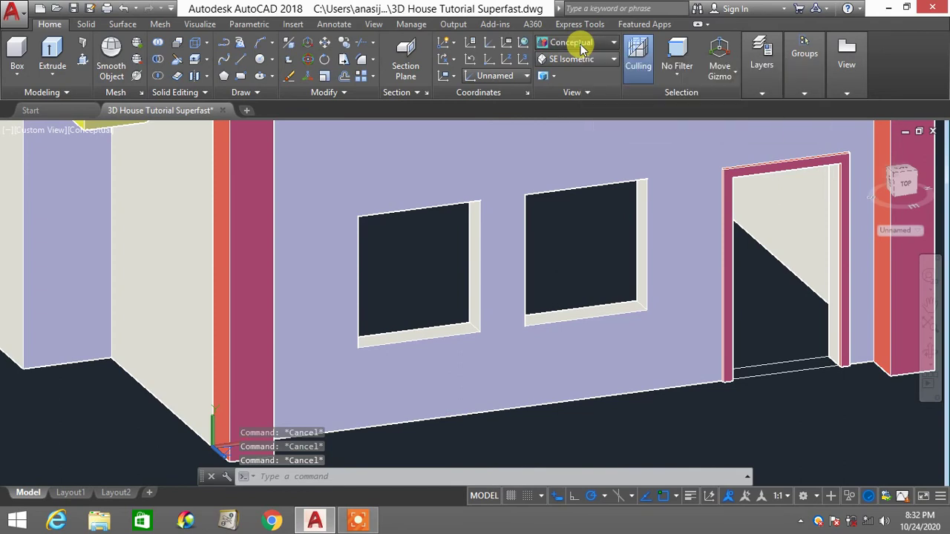
Return to the 2D Wireframe visual style and trace a rectangle around the front edges of the window opening farther from the door
{"action": "left_click", "coordinate": [579, 43]}
{"action": "left_click", "coordinate": [565, 73]}
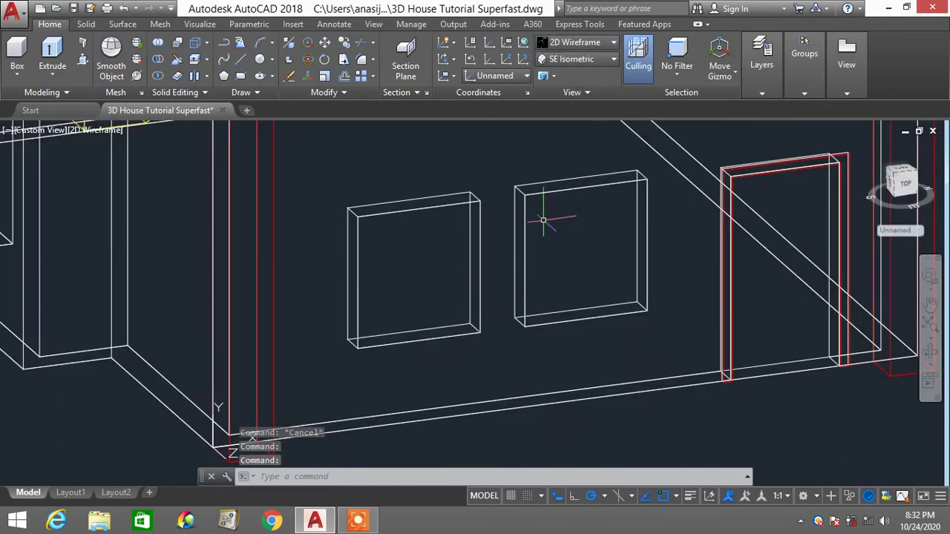
{"action": "key", "text": "Return"}
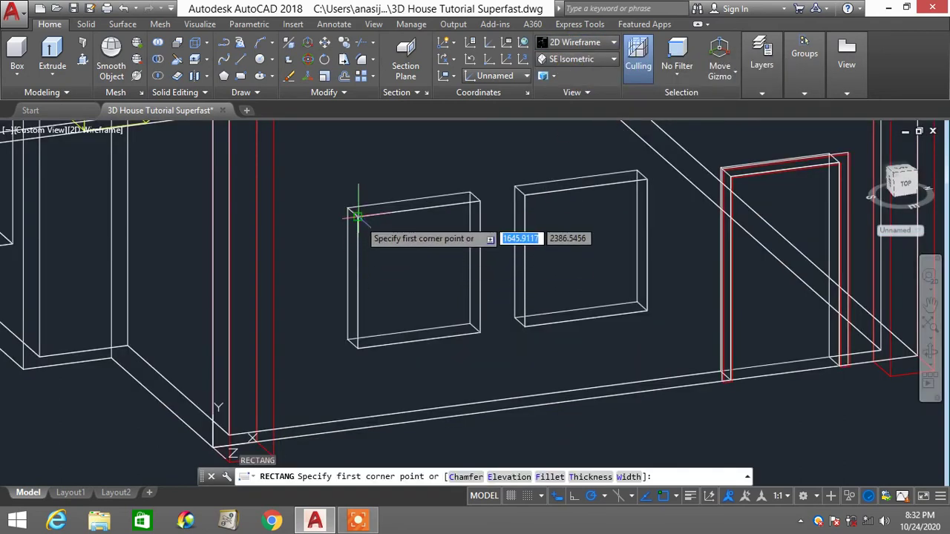
{"action": "left_click", "coordinate": [357, 213]}
{"action": "left_click", "coordinate": [489, 338]}
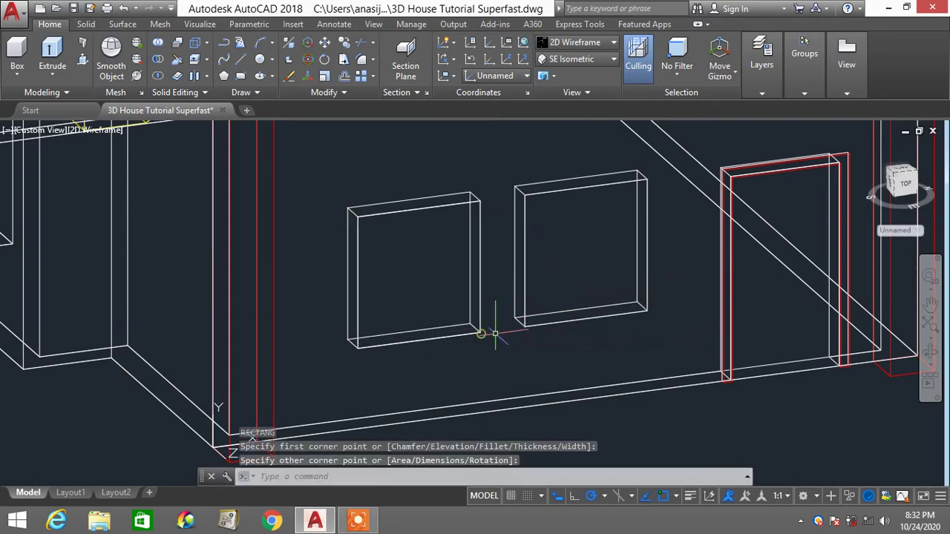
Trace a rectangle corner to corner on the front edges of the window opening nearer the door
{"action": "key", "text": "Return"}
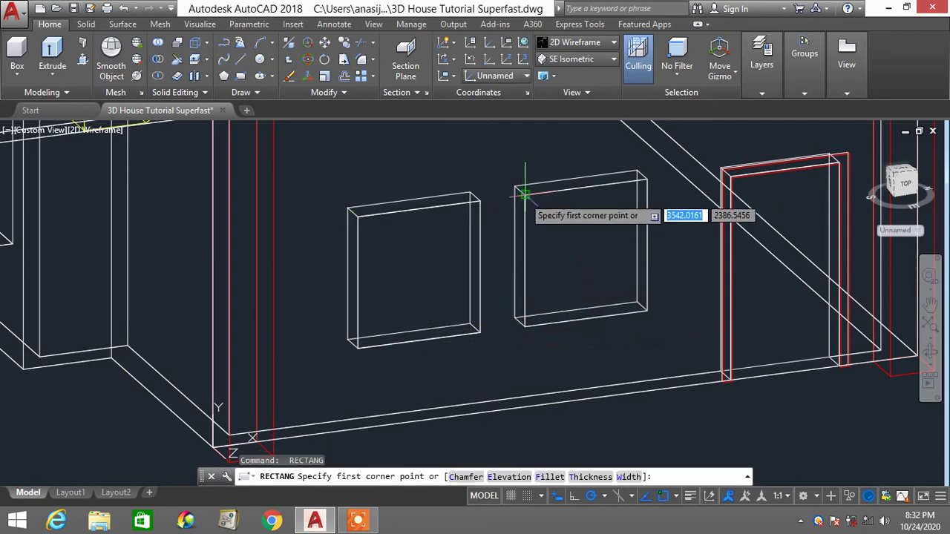
{"action": "key", "text": "Escape"}
{"action": "type", "text": "REC"}
{"action": "key", "text": "Return"}
{"action": "left_click", "coordinate": [524, 196]}
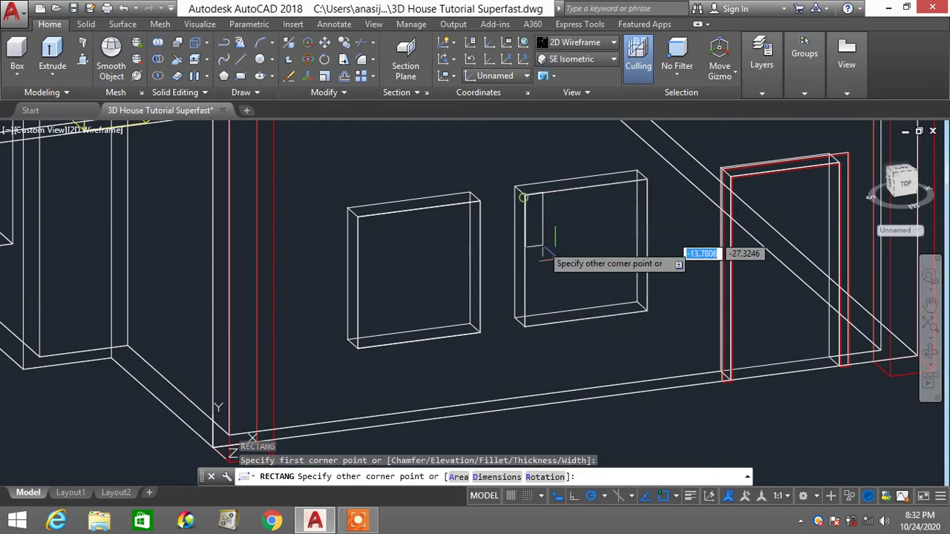
{"action": "left_click", "coordinate": [646, 312]}
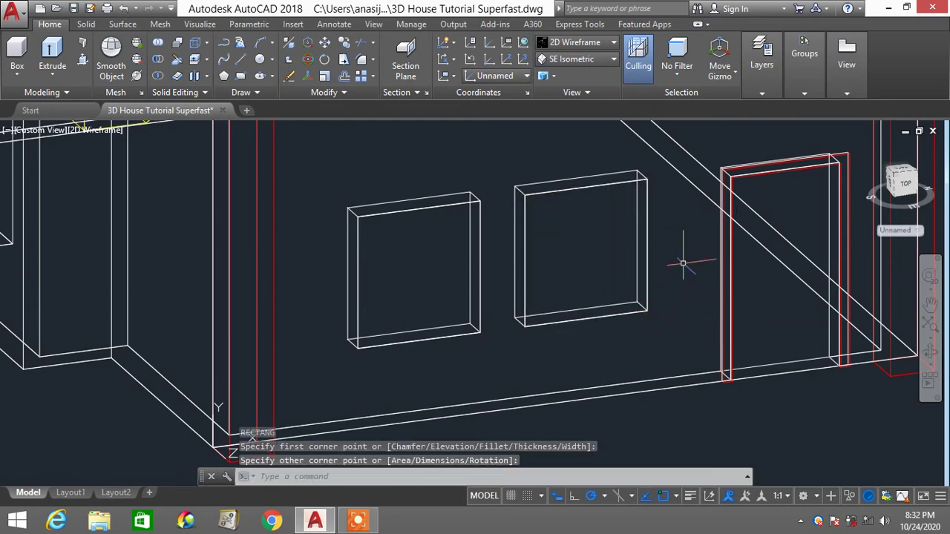
Offset both traced window rectangles outward by 100 to outline the window frames
{"action": "type", "text": "o"}
{"action": "key", "text": "Return"}
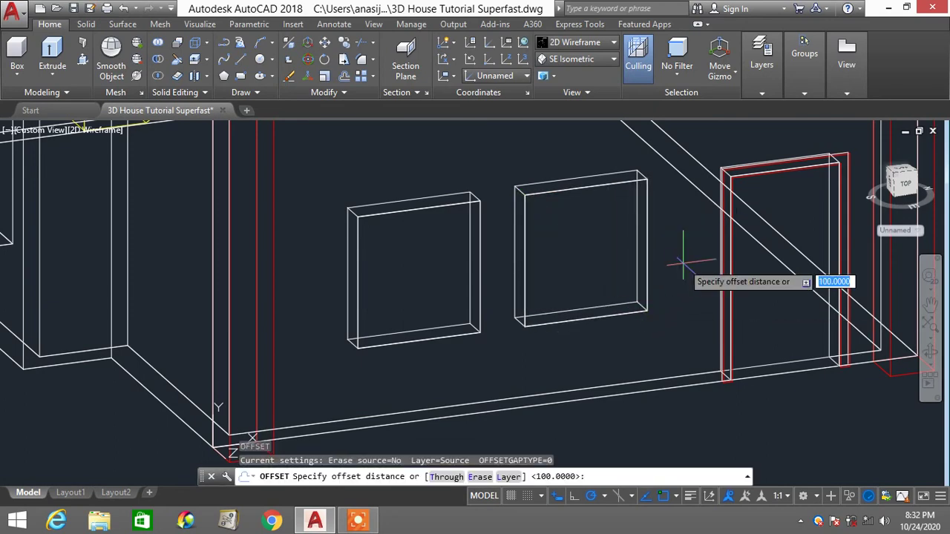
{"action": "type", "text": "100"}
{"action": "key", "text": "Return"}
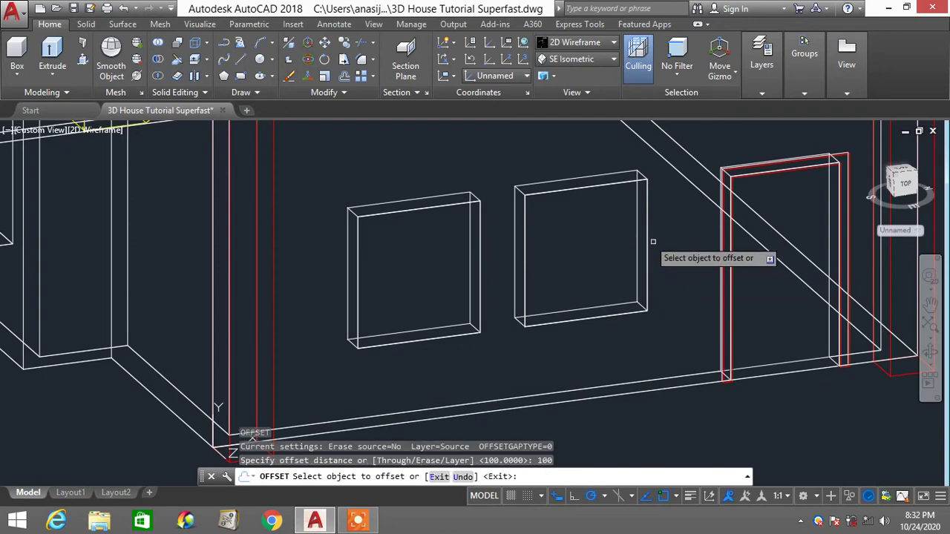
{"action": "left_click", "coordinate": [598, 187]}
{"action": "left_click", "coordinate": [582, 131]}
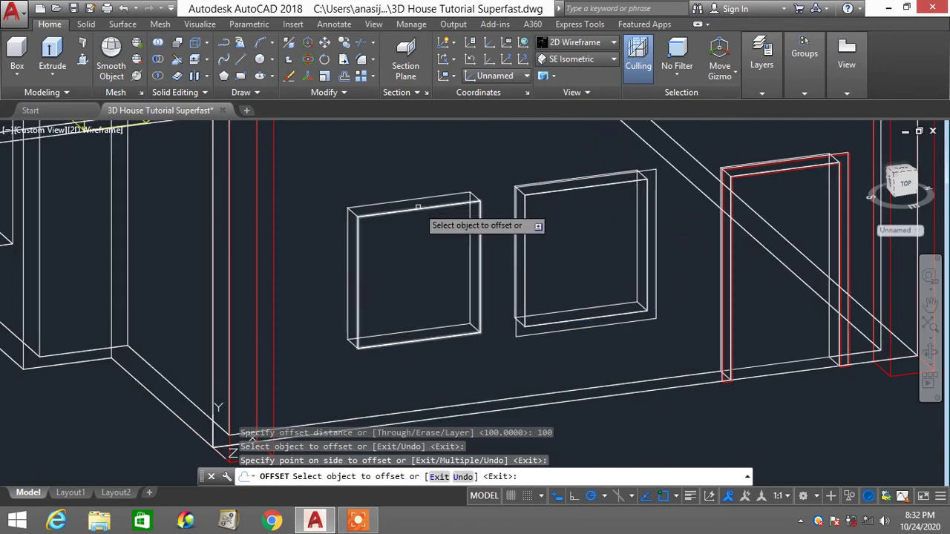
{"action": "left_click", "coordinate": [419, 207]}
{"action": "left_click", "coordinate": [418, 170]}
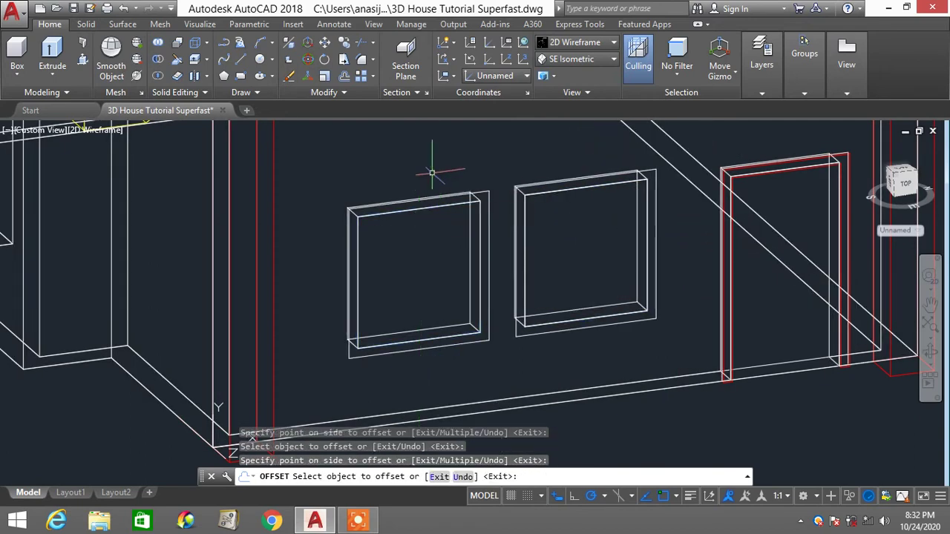
{"action": "key", "text": "Escape"}
Press-pull the frame area of the window farther from the door outward by 50
{"action": "scroll", "coordinate": [532, 285], "scroll_direction": "down", "scroll_amount": 2}
{"action": "middle_click_drag", "start_coordinate": [568, 292], "coordinate": [672, 354], "text": "shift"}
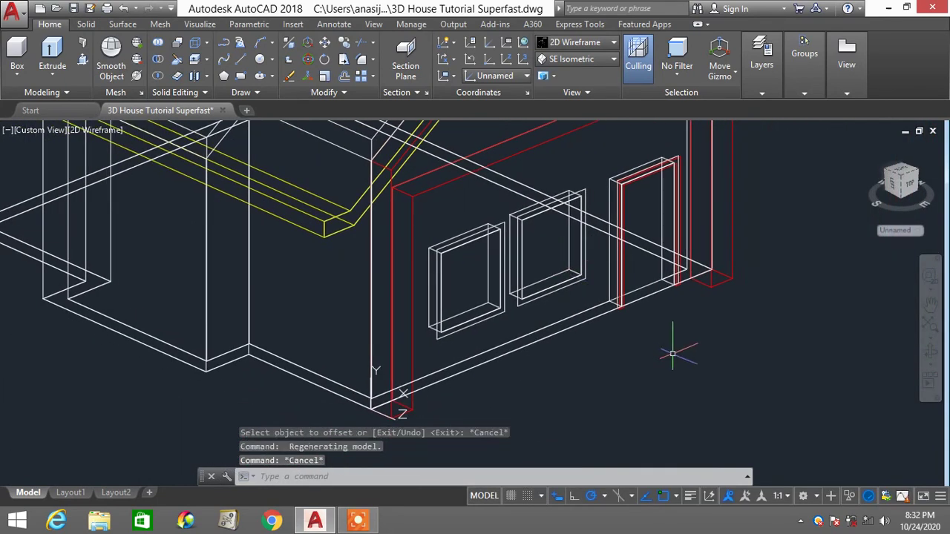
{"action": "type", "text": "PRESSPULL"}
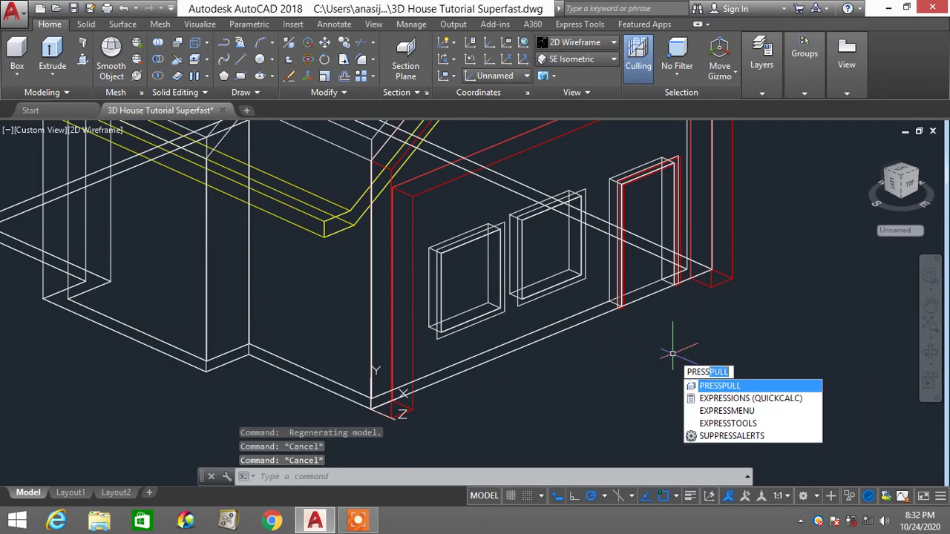
{"action": "key", "text": "Return"}
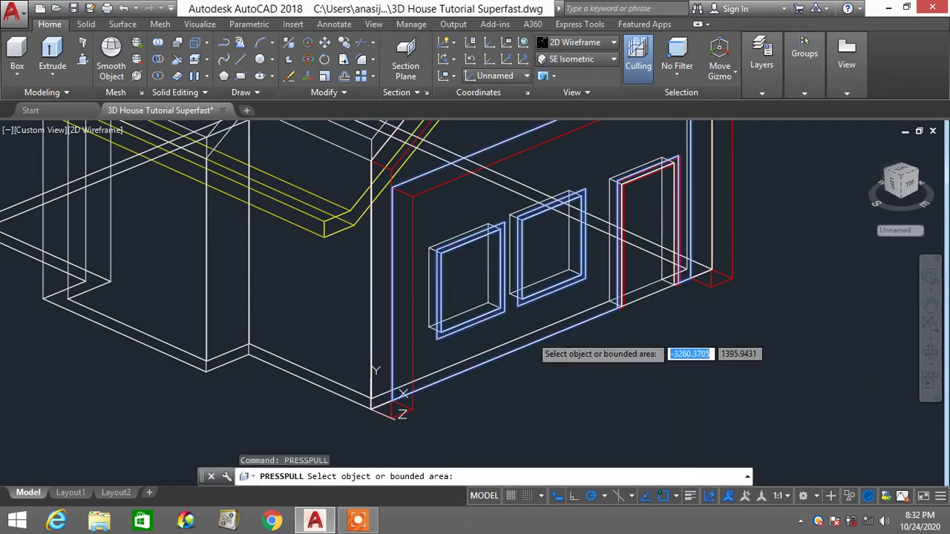
{"action": "left_click", "coordinate": [501, 297]}
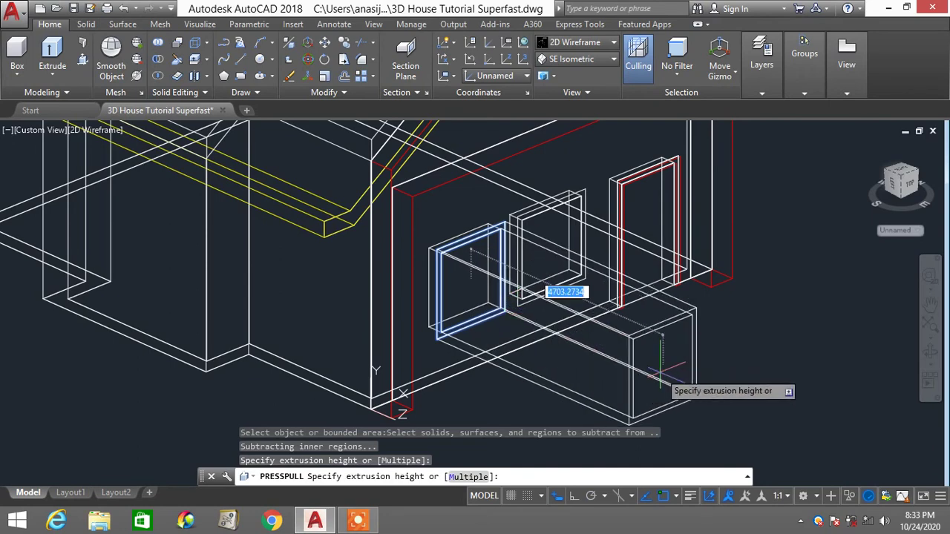
{"action": "key", "text": "Return"}
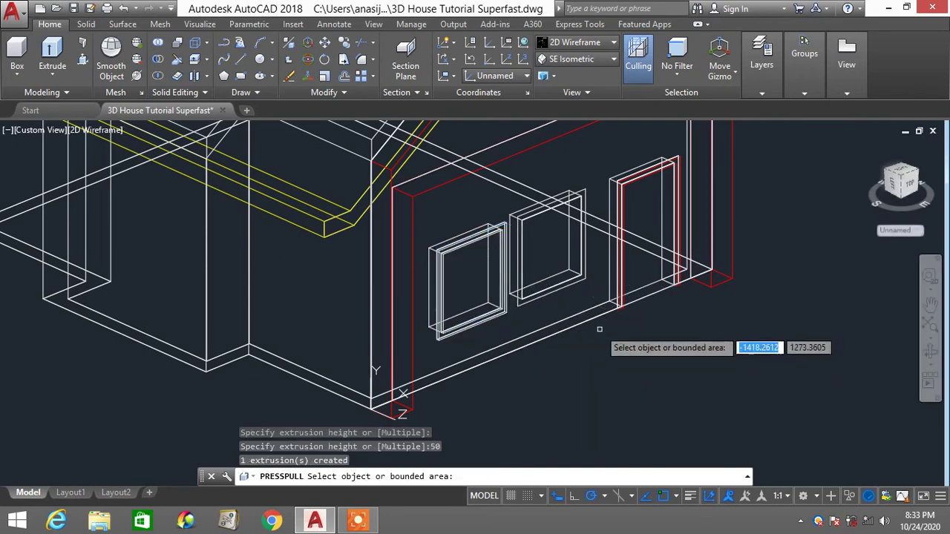
Press-pull the frame area of the window nearer the door outward by 50
{"action": "scroll", "coordinate": [577, 280], "scroll_direction": "up", "scroll_amount": 2}
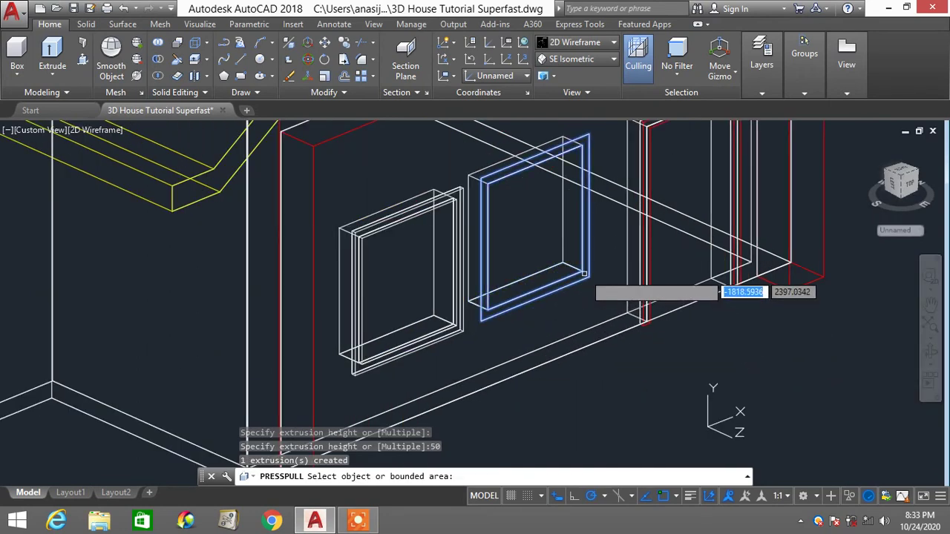
{"action": "left_click", "coordinate": [586, 273]}
{"action": "type", "text": "5"}
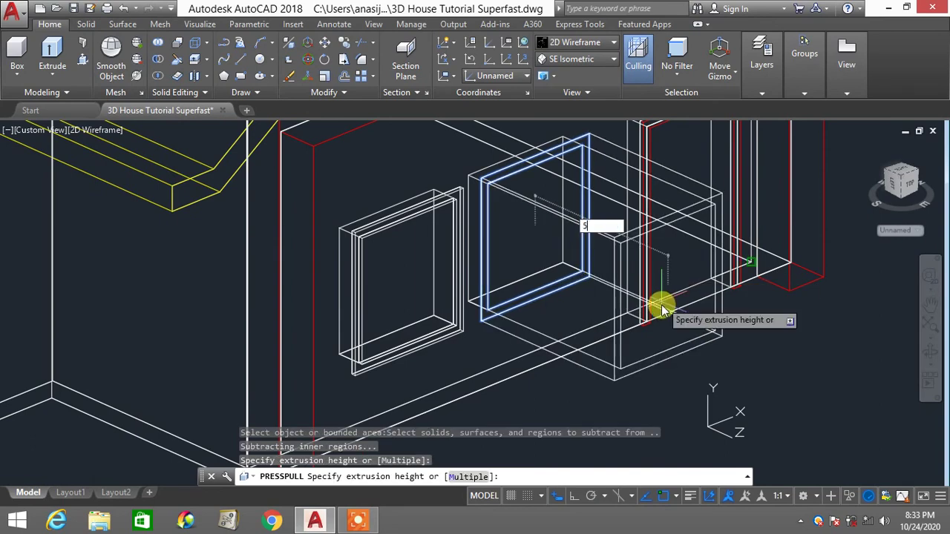
{"action": "type", "text": "0"}
{"action": "key", "text": "Return"}
{"action": "key", "text": "Escape"}
{"action": "key", "text": "Escape"}
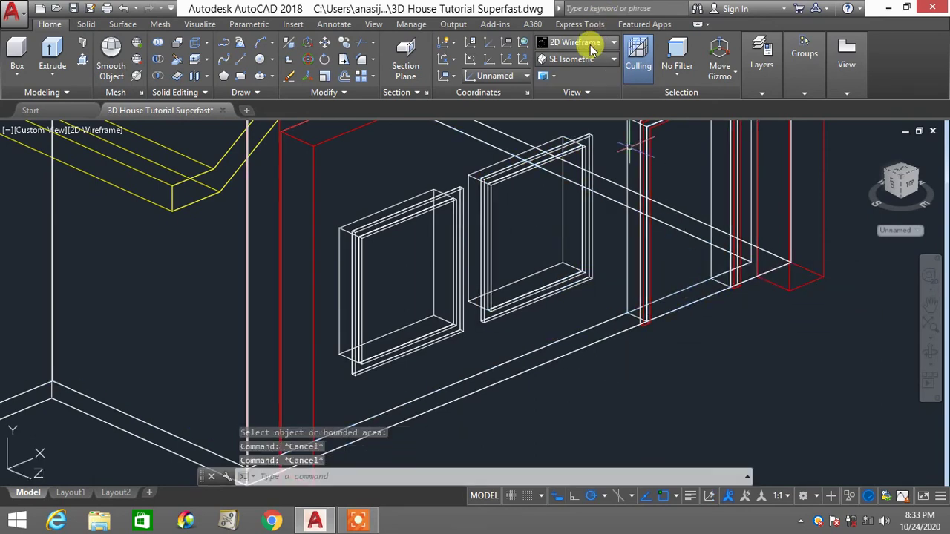
Display the house in the Conceptual visual style to check the two front window frames
{"action": "left_click", "coordinate": [591, 48]}
{"action": "left_click", "coordinate": [616, 75]}
{"action": "scroll", "coordinate": [412, 297], "scroll_direction": "down", "scroll_amount": 3}
{"action": "scroll", "coordinate": [413, 297], "scroll_direction": "up", "scroll_amount": 1}
{"action": "scroll", "coordinate": [592, 276], "scroll_direction": "up", "scroll_amount": 2}
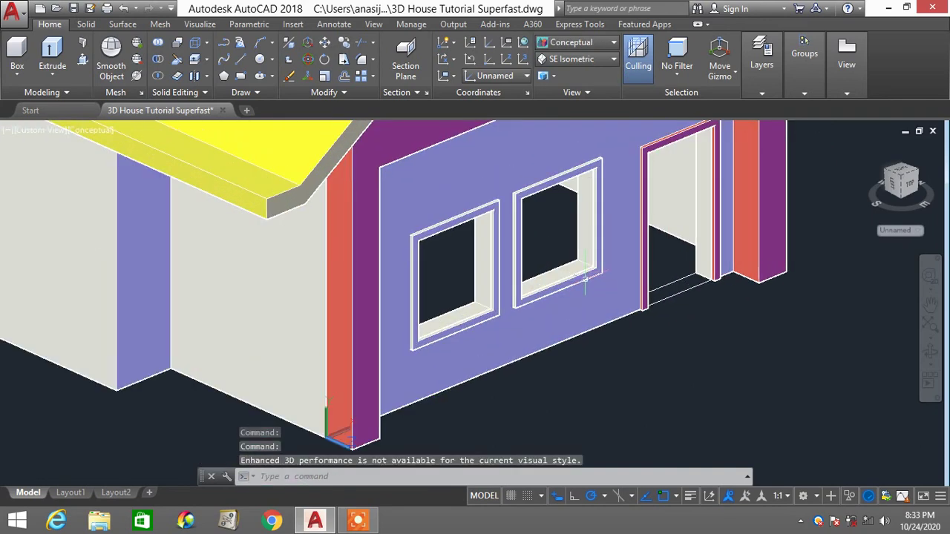
Set the color of both front window frames to Red
{"action": "left_click", "coordinate": [581, 277]}
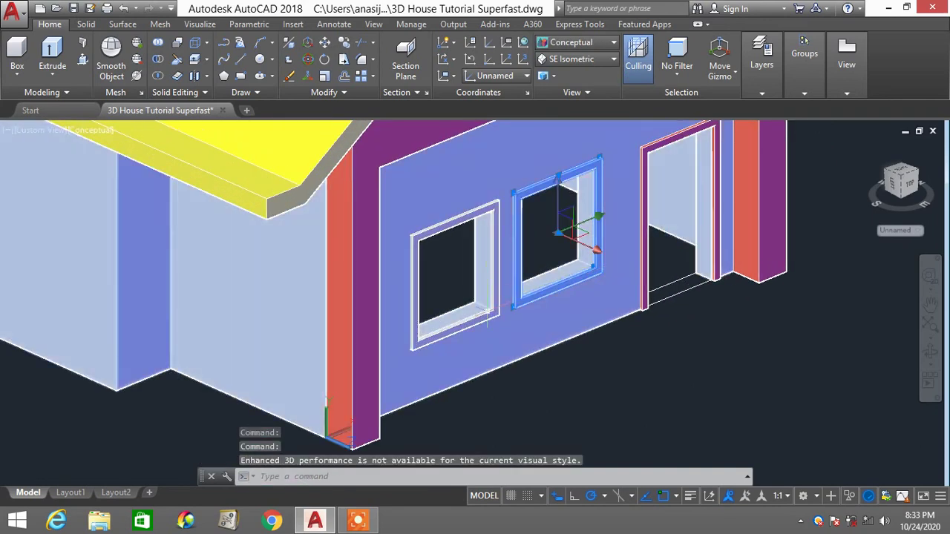
{"action": "left_click", "coordinate": [489, 320]}
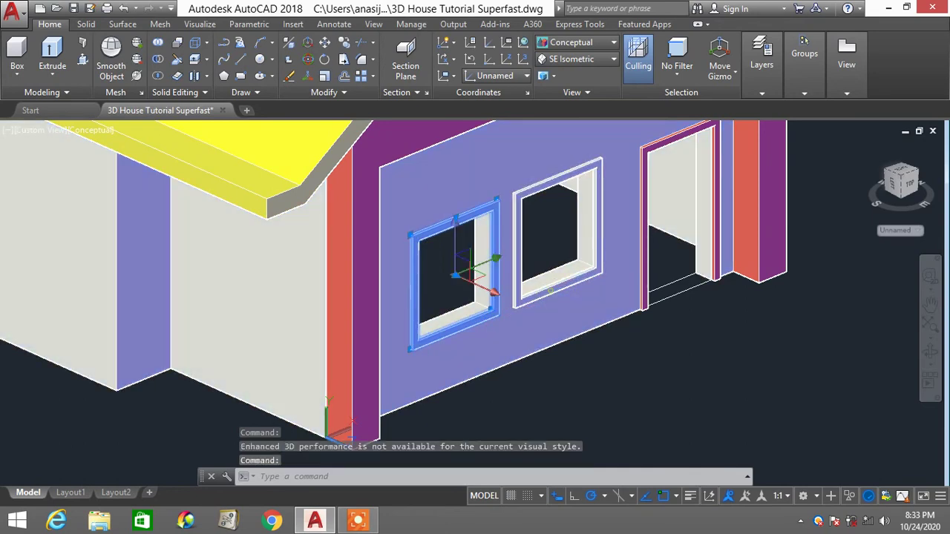
{"action": "key", "text": "Escape"}
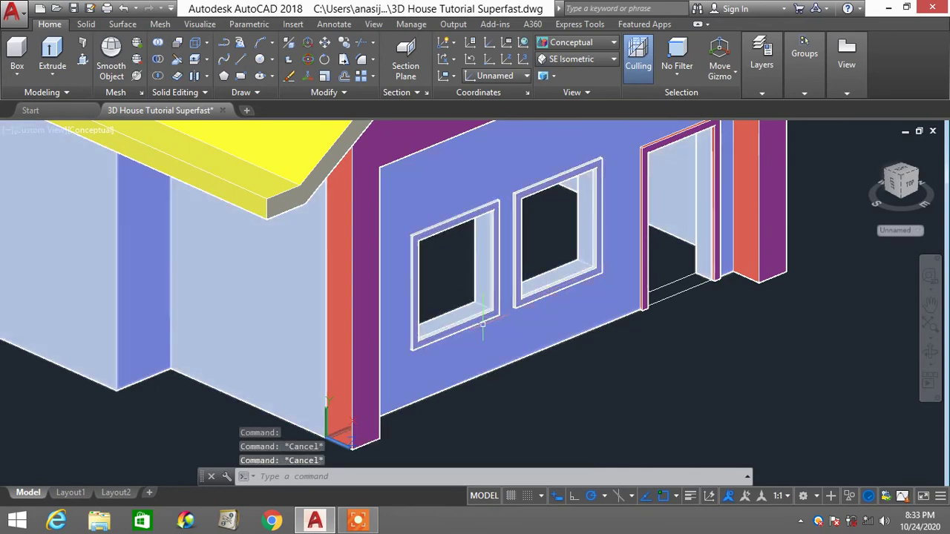
{"action": "left_click", "coordinate": [483, 321]}
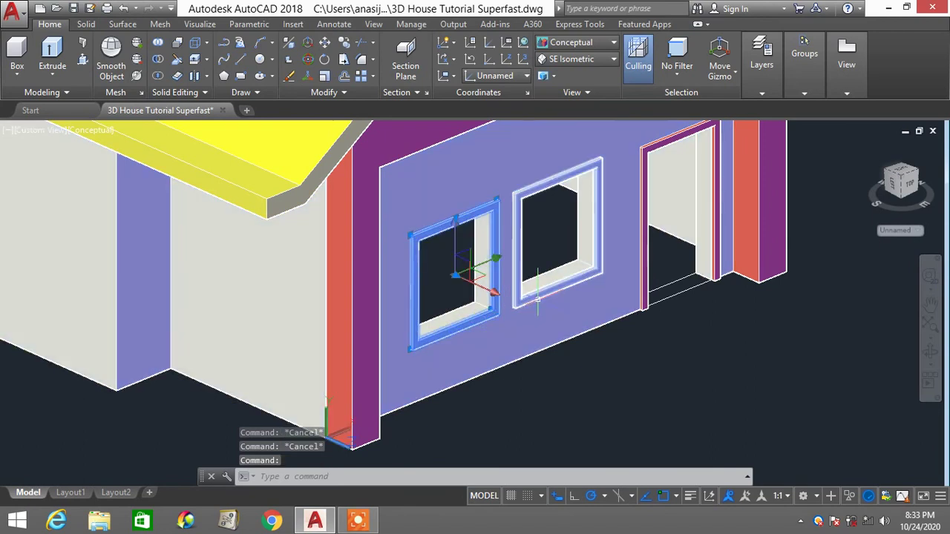
{"action": "left_click", "coordinate": [537, 300]}
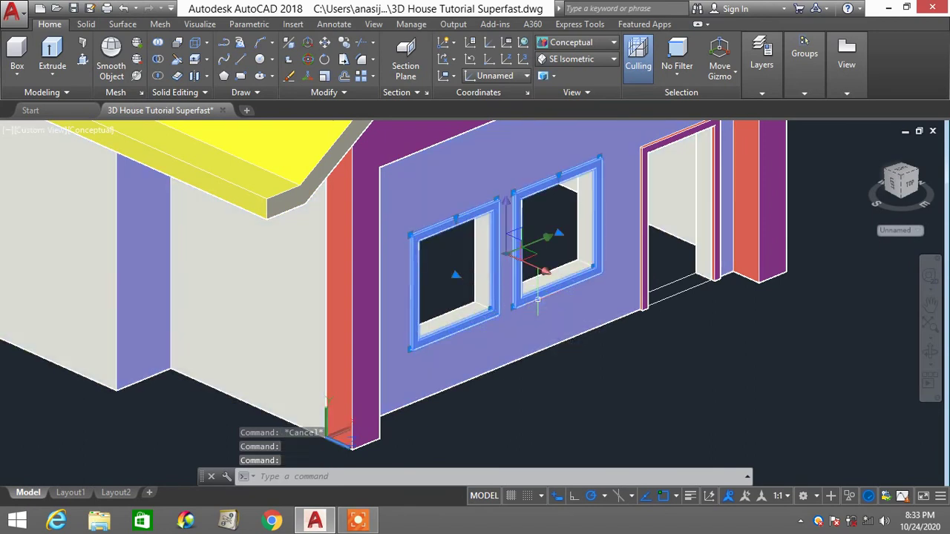
{"action": "right_click", "coordinate": [733, 354]}
{"action": "left_click", "coordinate": [749, 335]}
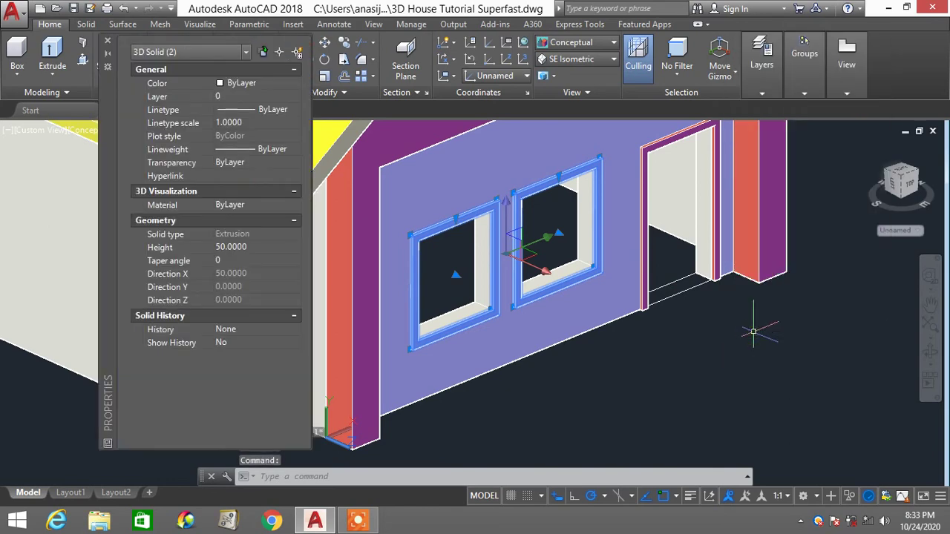
{"action": "left_click", "coordinate": [248, 84]}
{"action": "left_click", "coordinate": [251, 85]}
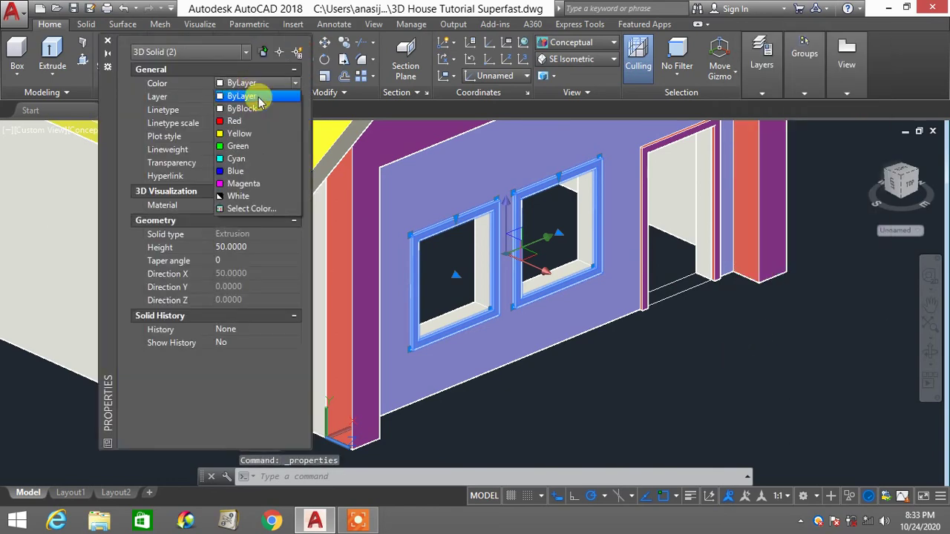
{"action": "left_click", "coordinate": [254, 123]}
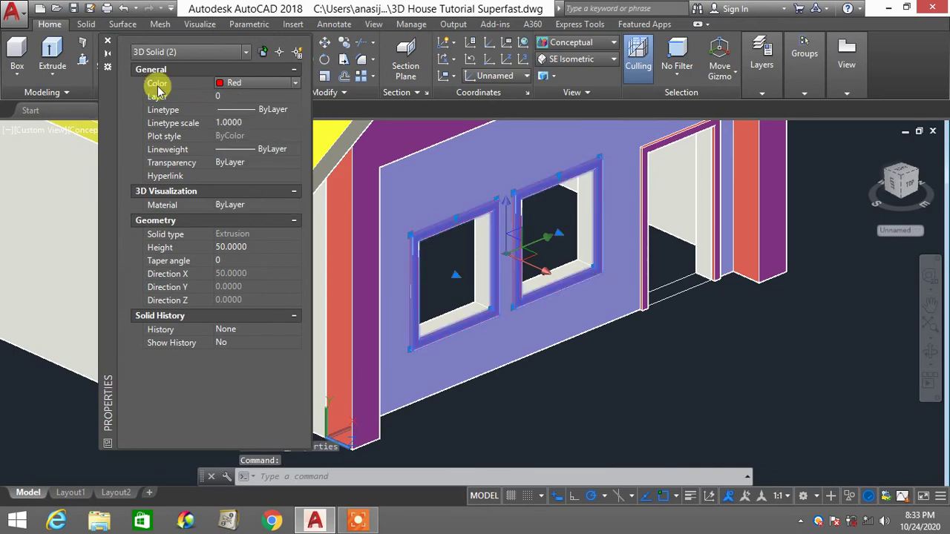
{"action": "left_click", "coordinate": [108, 43]}
{"action": "key", "text": "Escape"}
{"action": "scroll", "coordinate": [454, 273], "scroll_direction": "down", "scroll_amount": 3}
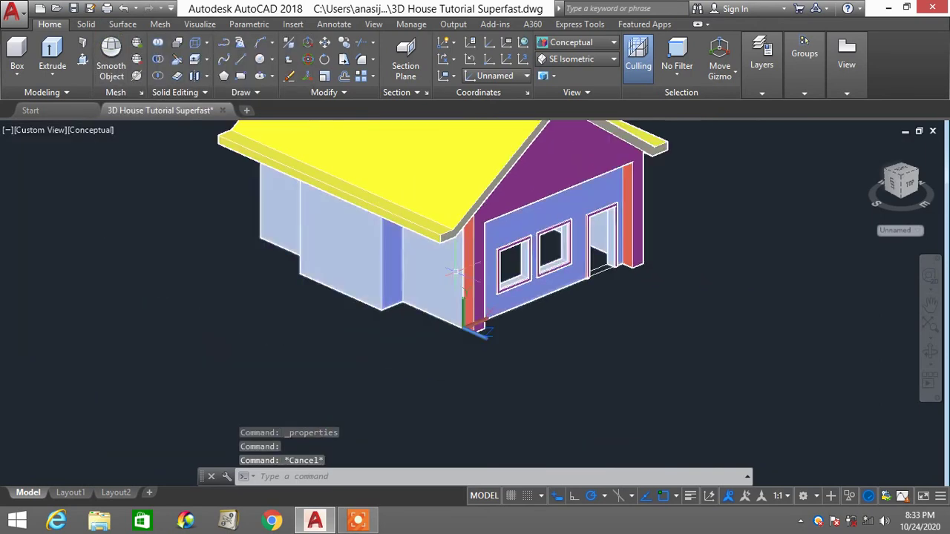
Align the UCS to the side wall beside the front corner, with its origin at the base corner, X along the base and Y upward
{"action": "scroll", "coordinate": [454, 269], "scroll_direction": "up", "scroll_amount": 3}
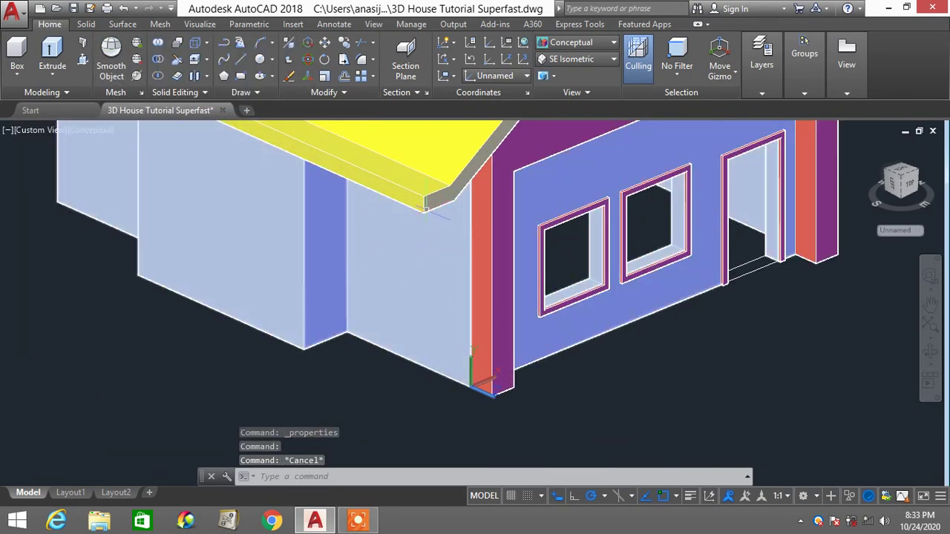
{"action": "scroll", "coordinate": [420, 306], "scroll_direction": "down", "scroll_amount": 2}
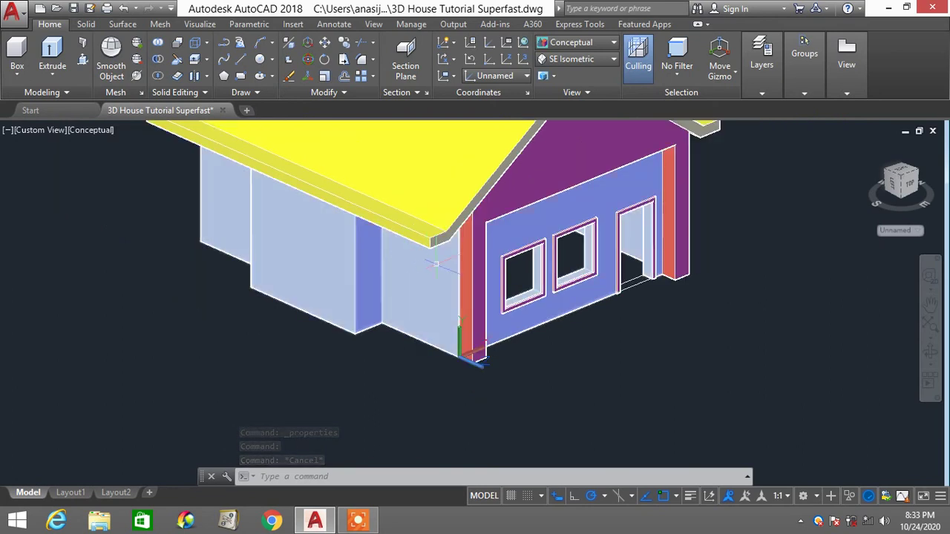
{"action": "scroll", "coordinate": [448, 302], "scroll_direction": "up", "scroll_amount": 2}
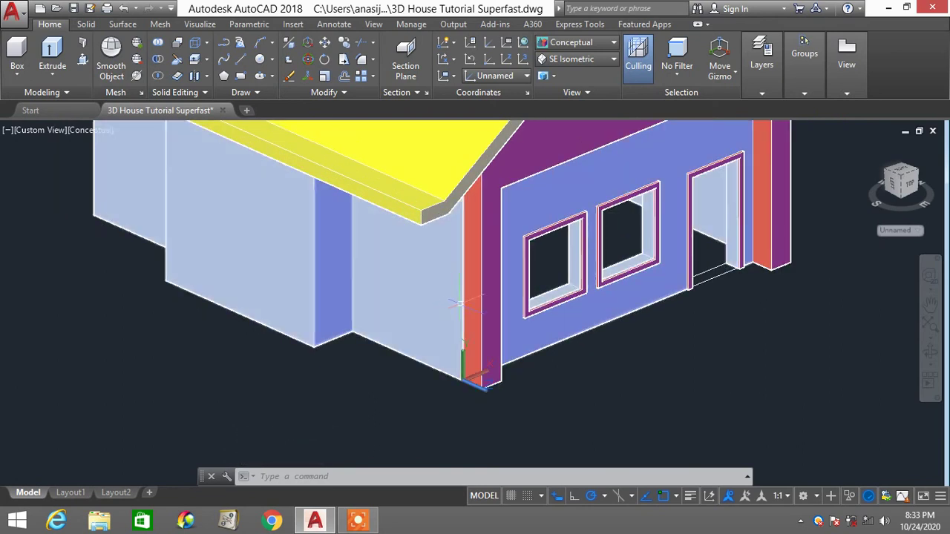
{"action": "type", "text": "UCS"}
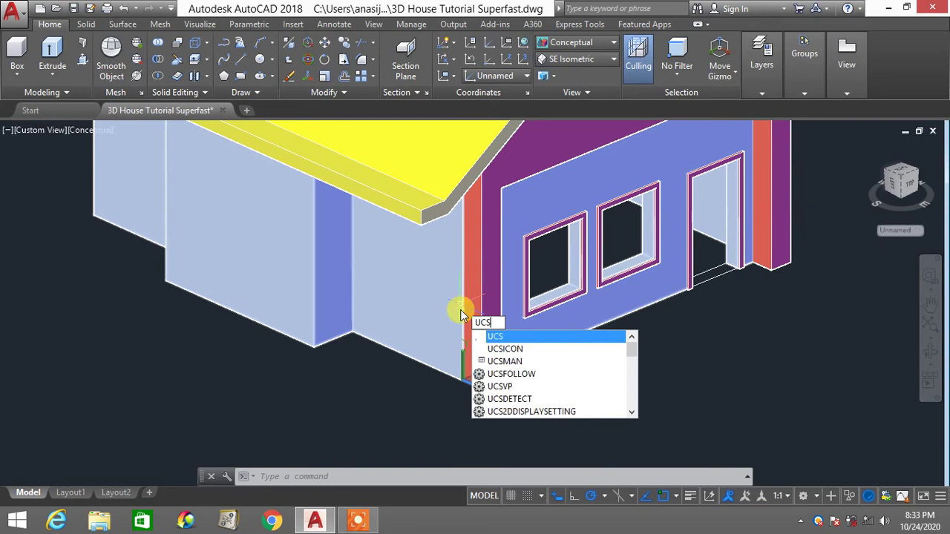
{"action": "key", "text": "Return"}
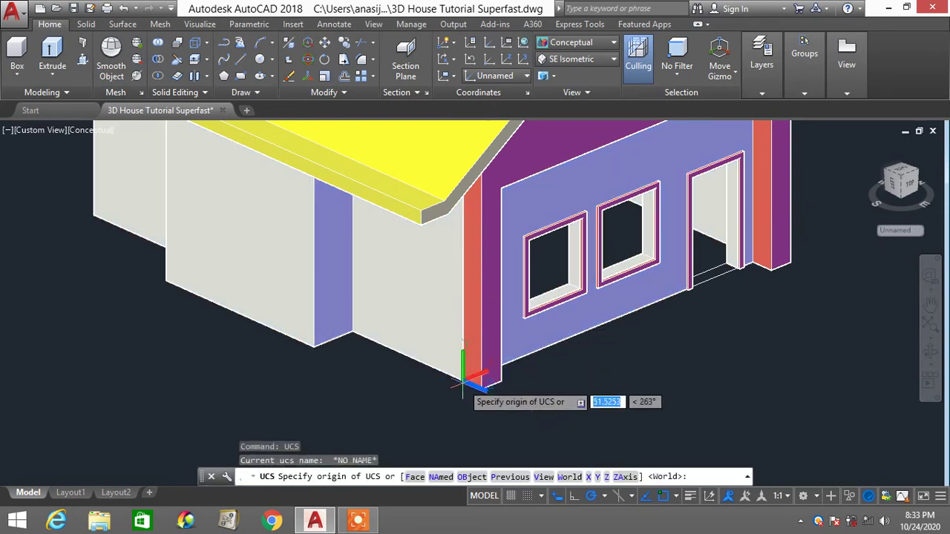
{"action": "left_click", "coordinate": [462, 380]}
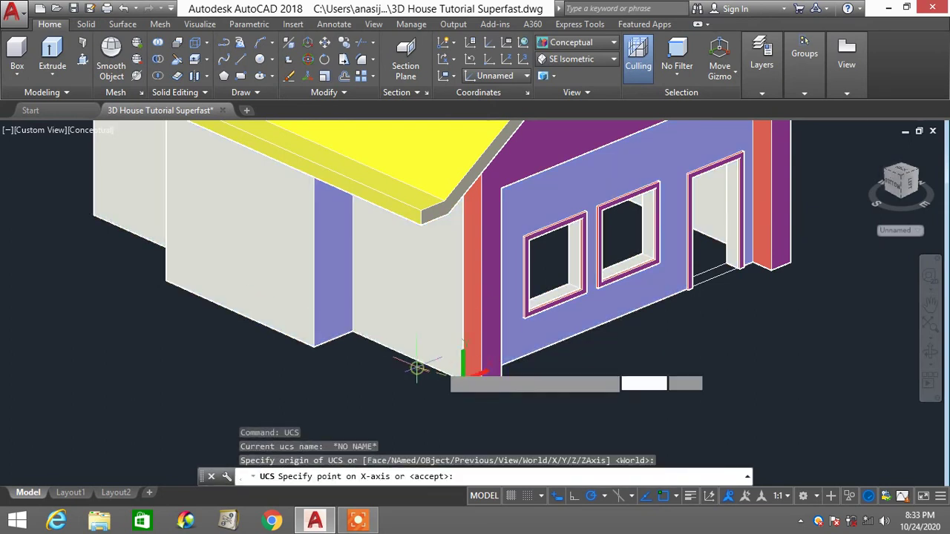
{"action": "left_click", "coordinate": [417, 363]}
{"action": "left_click", "coordinate": [461, 304]}
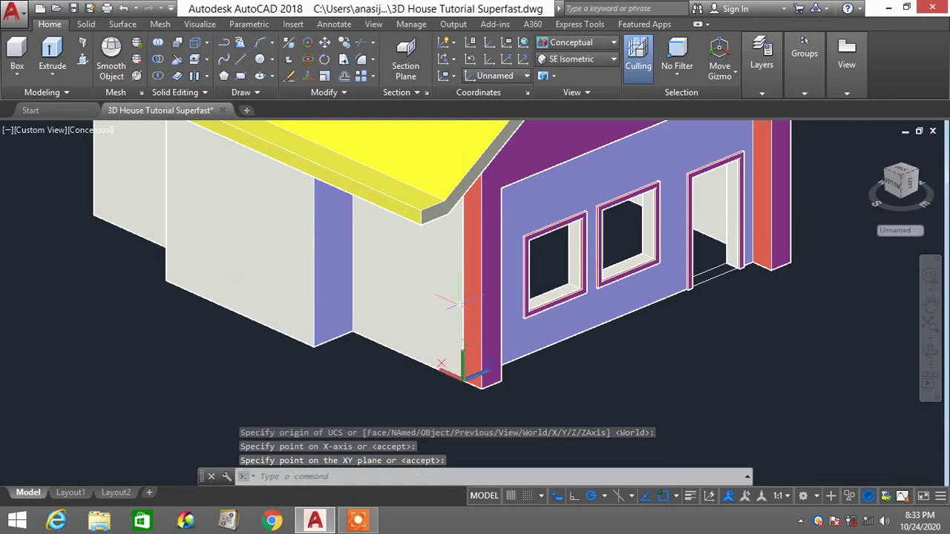
Switch to 2D Wireframe and draw a window rectangle freehand on the side wall beside the front corner
{"action": "left_click", "coordinate": [585, 44]}
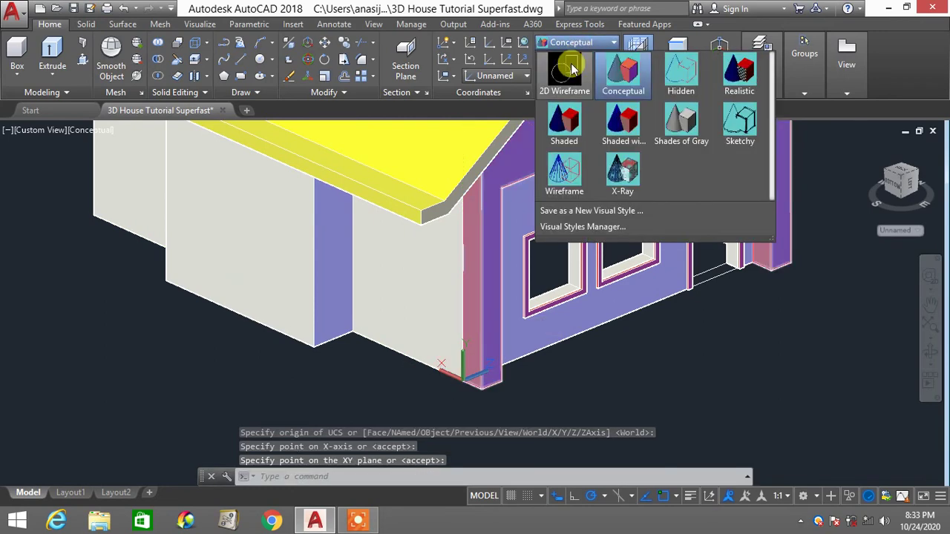
{"action": "left_click", "coordinate": [568, 70]}
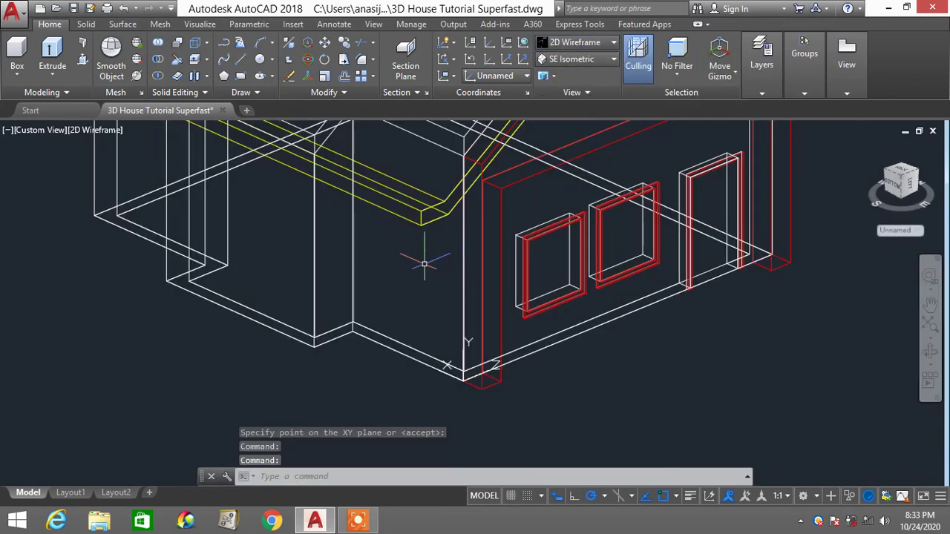
{"action": "key", "text": "Return"}
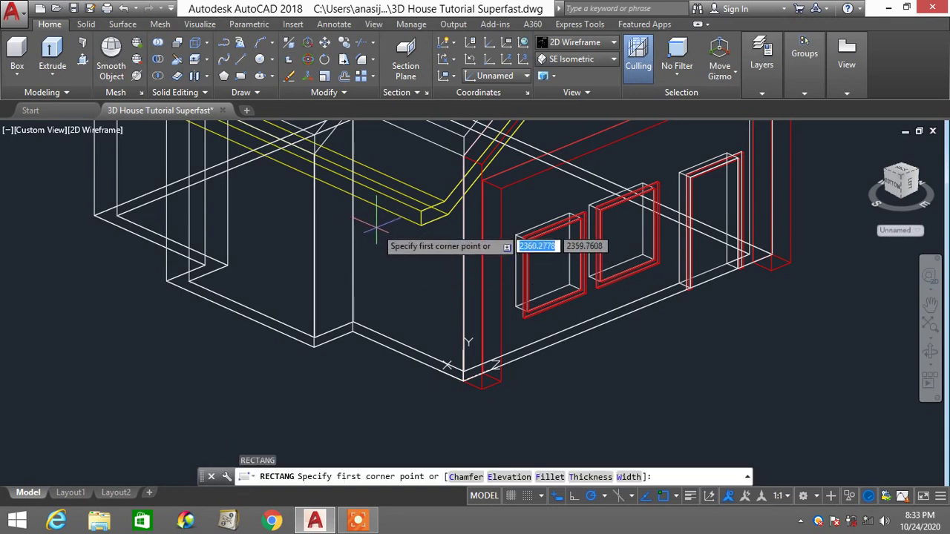
{"action": "left_click", "coordinate": [376, 225]}
{"action": "left_click", "coordinate": [441, 330]}
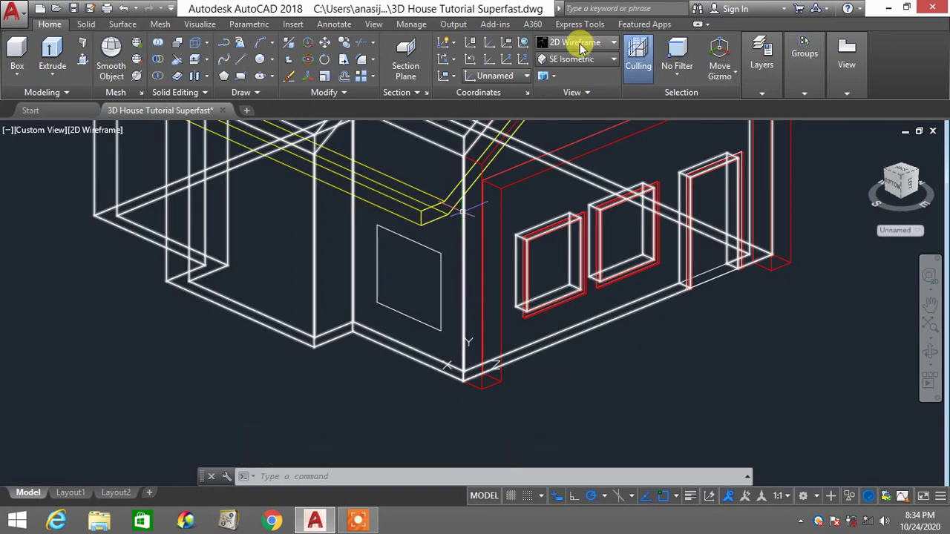
{"action": "key", "text": "Escape"}
{"action": "key", "text": "Escape"}
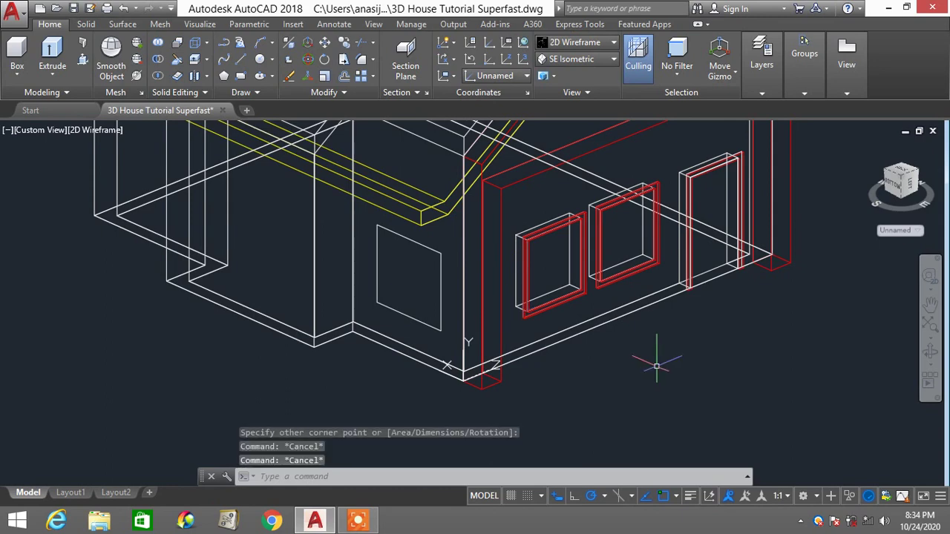
Press-pull the side wall's window rectangle inward through the wall to cut the opening
{"action": "type", "text": "PRESS"}
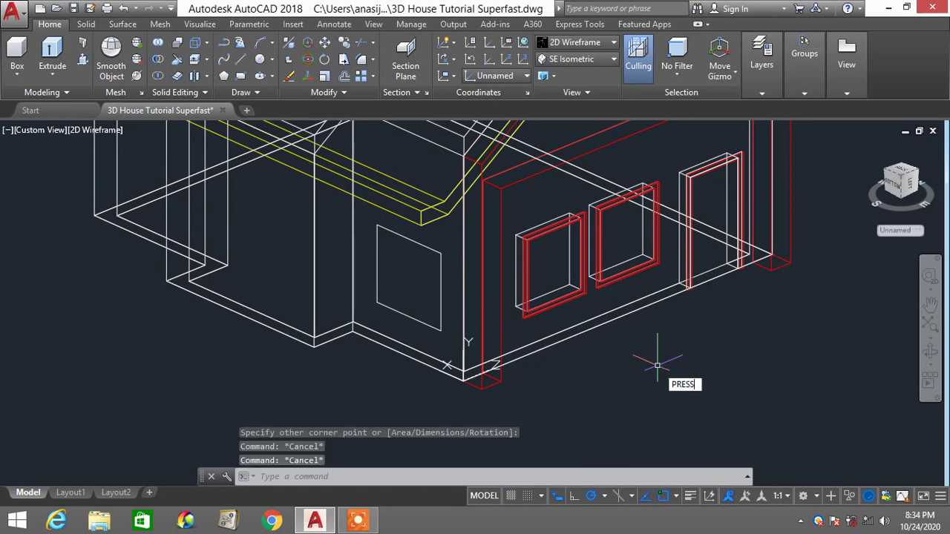
{"action": "type", "text": "PULL"}
{"action": "key", "text": "Return"}
{"action": "left_click", "coordinate": [410, 284]}
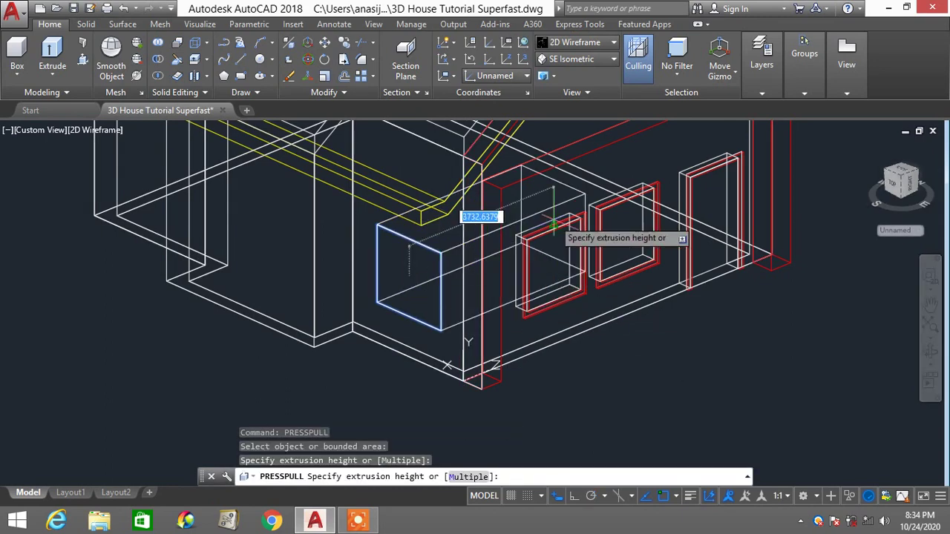
{"action": "left_click", "coordinate": [555, 201]}
{"action": "key", "text": "Escape"}
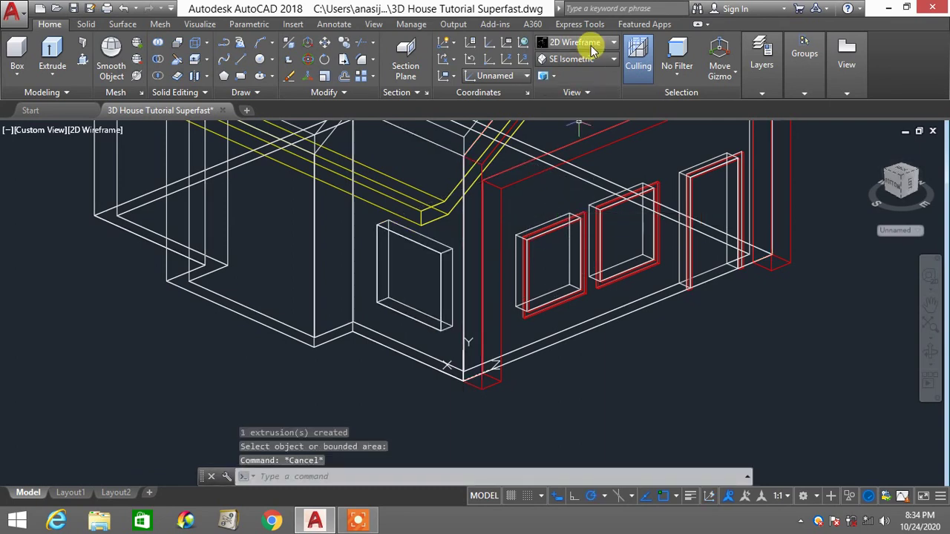
Align the UCS to the projecting side wall, with its origin at the lower outer corner, X upward and Y along the base
{"action": "type", "text": "UCS"}
{"action": "key", "text": "Return"}
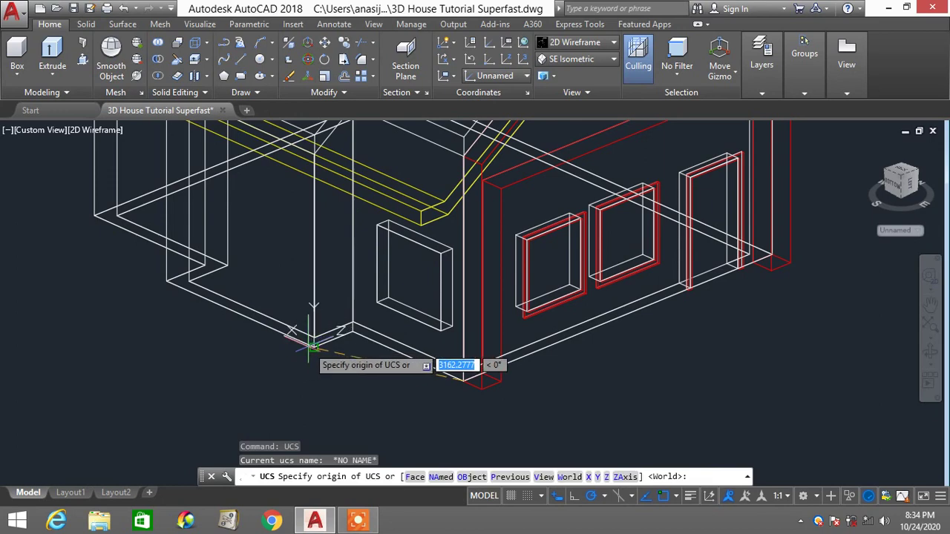
{"action": "left_click", "coordinate": [314, 347]}
{"action": "left_click", "coordinate": [321, 310]}
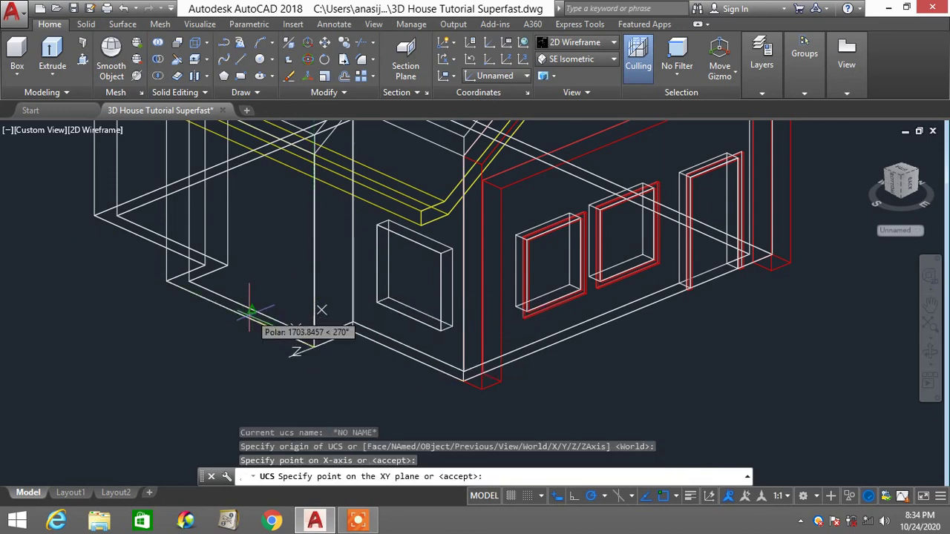
{"action": "left_click", "coordinate": [241, 321]}
Draw a window rectangle about 2099 wide and 1744 high on the projecting side wall
{"action": "type", "text": "REC"}
{"action": "key", "text": "Return"}
{"action": "middle_click_drag", "start_coordinate": [237, 187], "coordinate": [261, 229]}
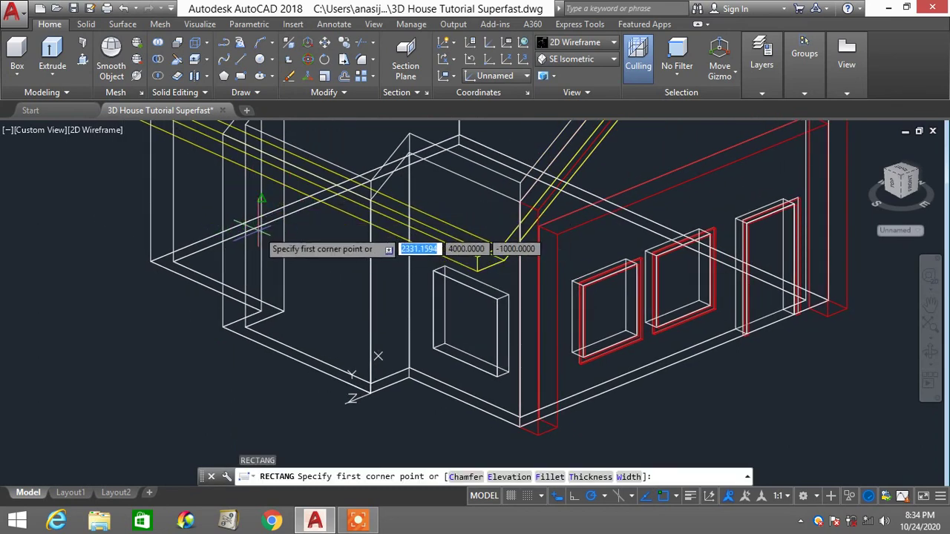
{"action": "scroll", "coordinate": [267, 221], "scroll_direction": "down", "scroll_amount": 2}
{"action": "middle_click_drag", "start_coordinate": [263, 225], "coordinate": [290, 261]}
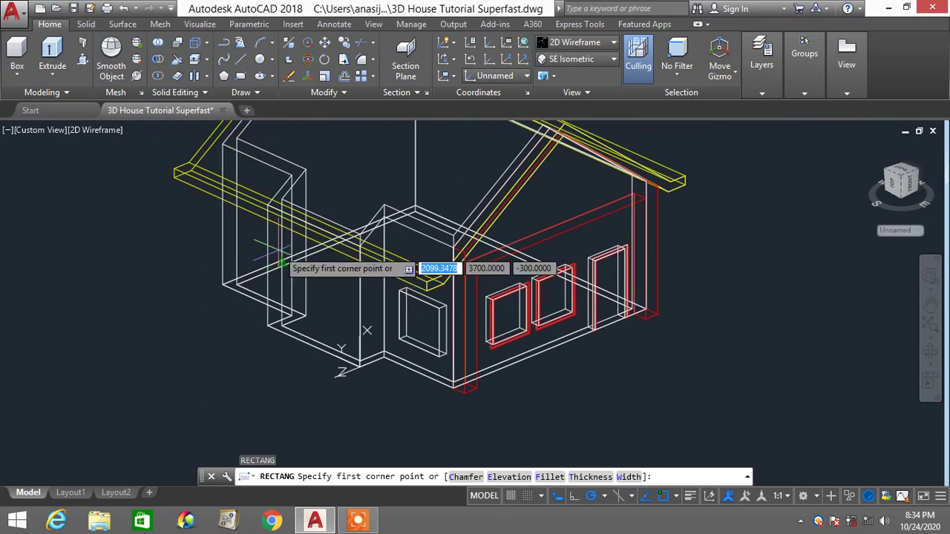
{"action": "scroll", "coordinate": [268, 237], "scroll_direction": "up", "scroll_amount": 3}
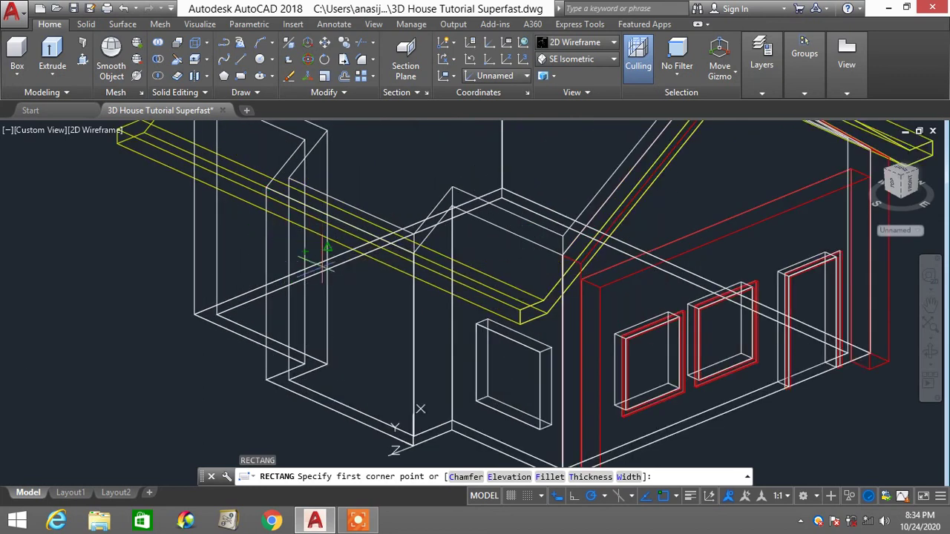
{"action": "scroll", "coordinate": [327, 276], "scroll_direction": "up", "scroll_amount": 1}
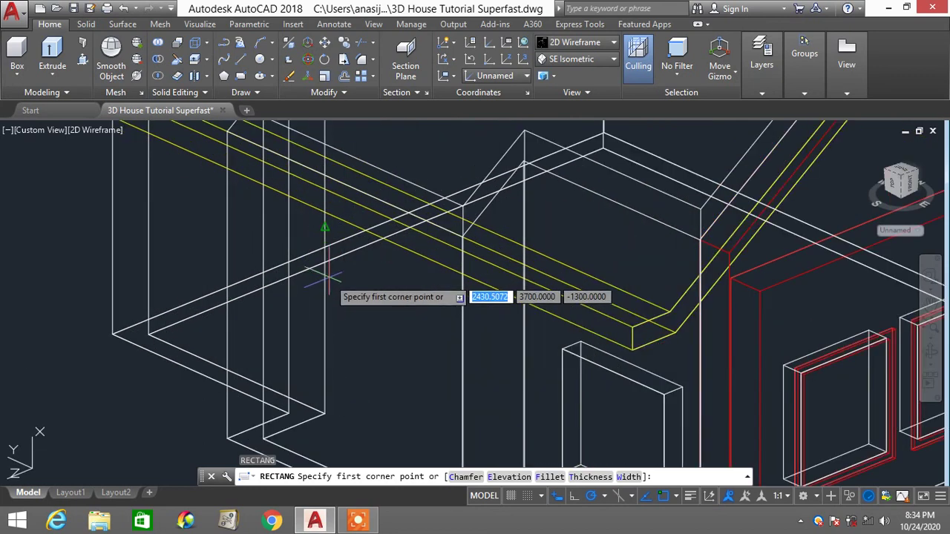
{"action": "left_click", "coordinate": [301, 236]}
{"action": "scroll", "coordinate": [307, 285], "scroll_direction": "down", "scroll_amount": 3}
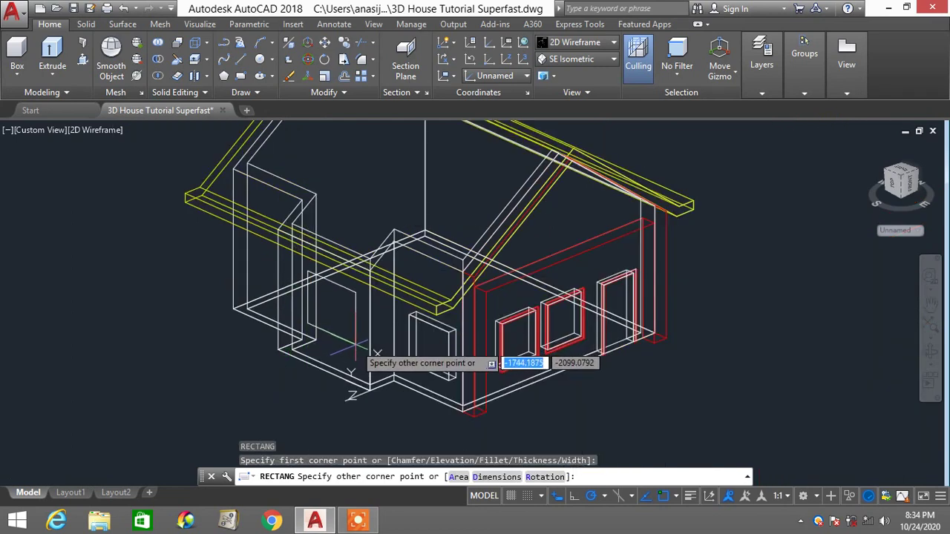
{"action": "left_click", "coordinate": [356, 345]}
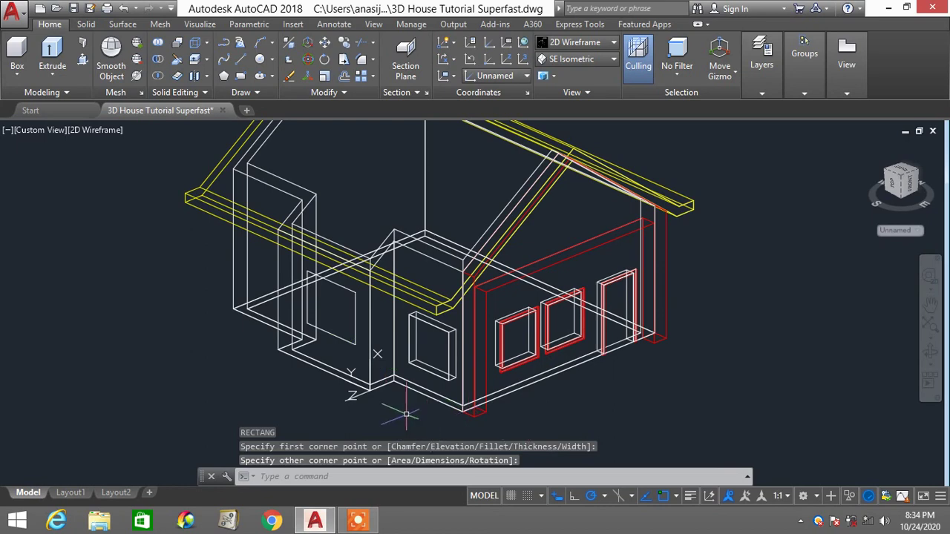
Move the new window rectangle slightly along the projecting side wall, away from the front of the house
{"action": "key", "text": "Return"}
{"action": "left_click", "coordinate": [350, 344]}
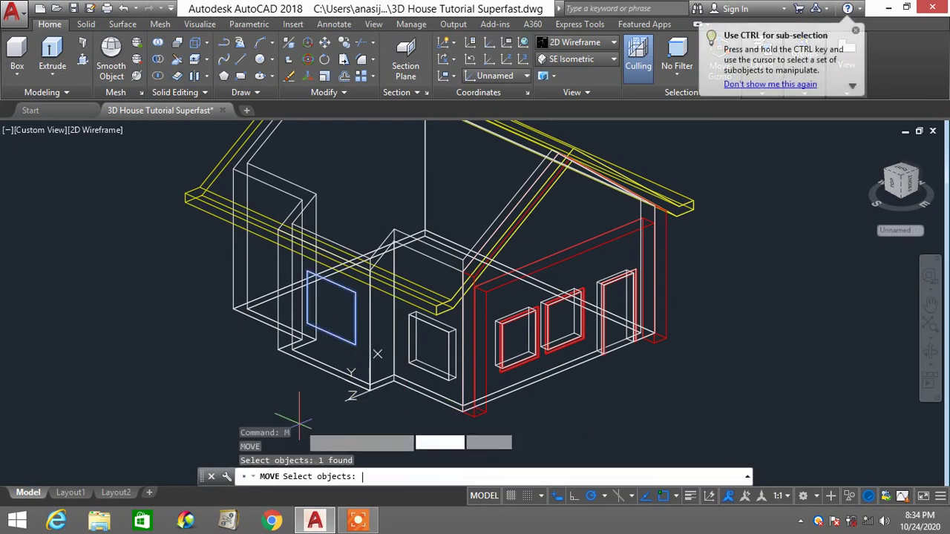
{"action": "key", "text": "Return"}
{"action": "left_click", "coordinate": [296, 408]}
{"action": "key", "text": "Escape"}
{"action": "key", "text": "Escape"}
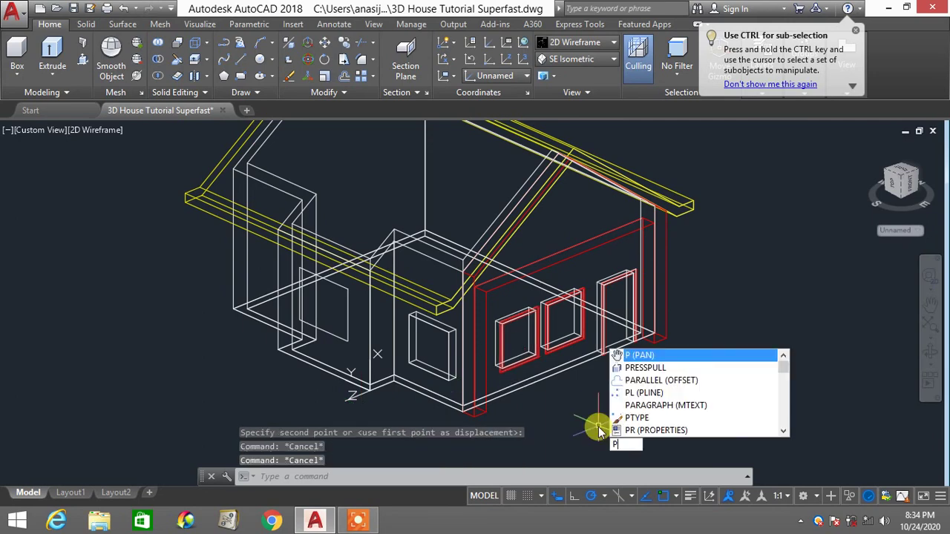
Press-pull the projecting side wall's window rectangle inward through the wall to cut the opening
{"action": "type", "text": "RE"}
{"action": "key", "text": "BackSpace"}
{"action": "key", "text": "BackSpace"}
{"action": "key", "text": "BackSpace"}
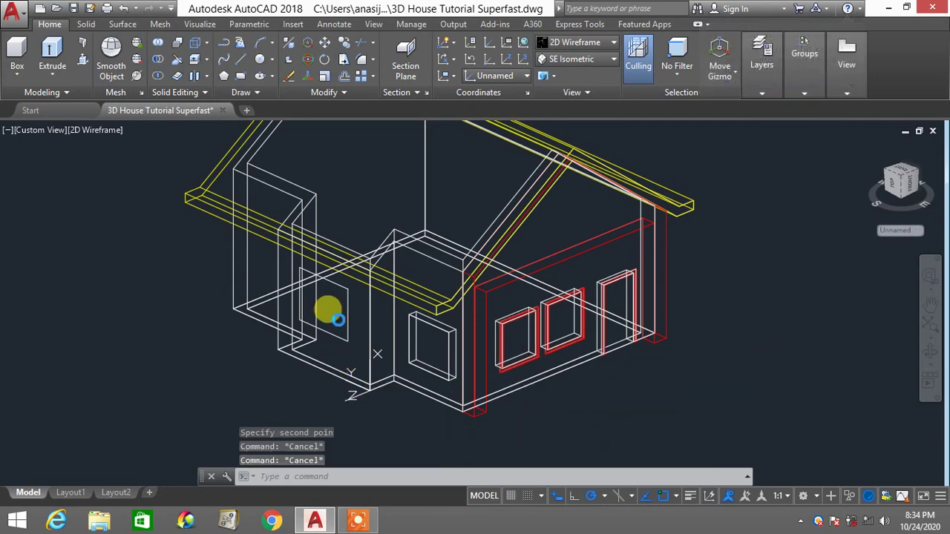
{"action": "left_click", "coordinate": [336, 315]}
{"action": "left_click", "coordinate": [568, 234]}
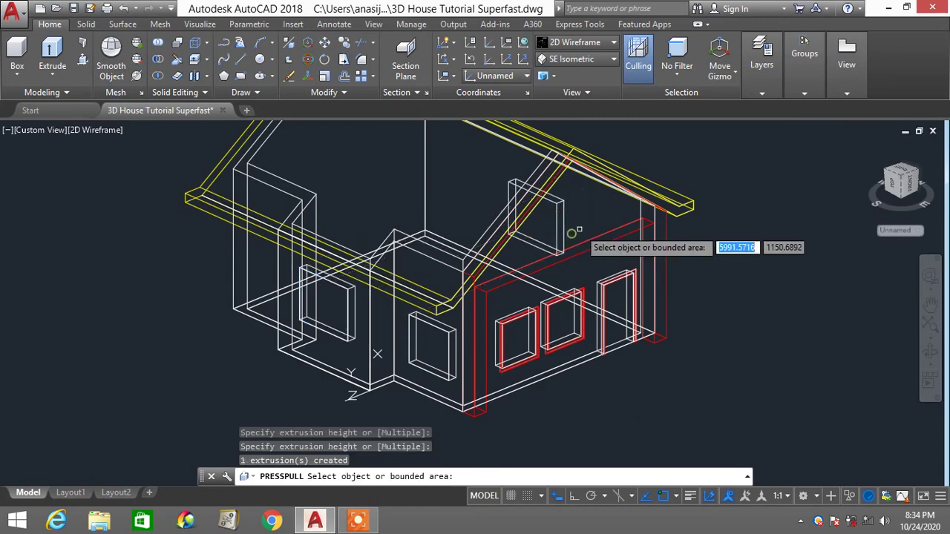
{"action": "key", "text": "Escape"}
{"action": "key", "text": "Escape"}
Display the house in the Conceptual visual style to check the two side window openings
{"action": "left_click", "coordinate": [599, 46]}
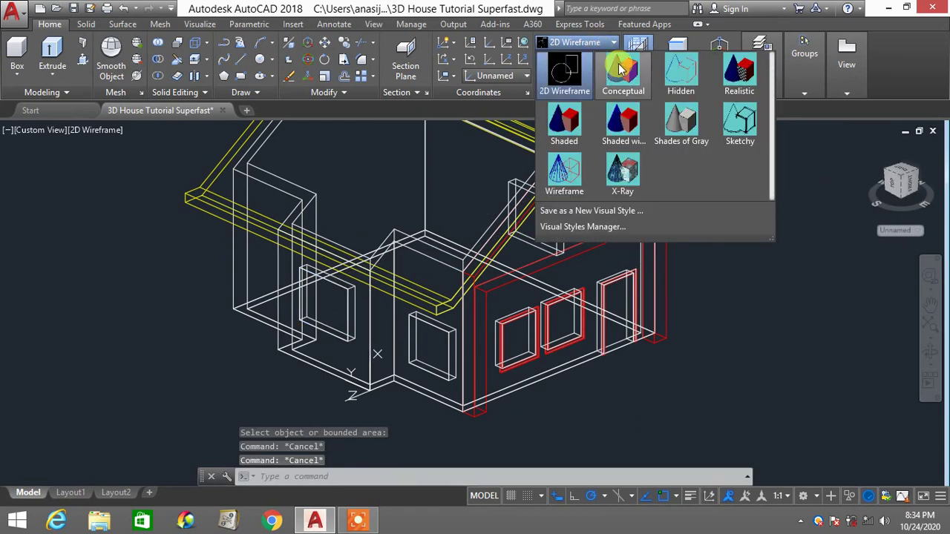
{"action": "left_click", "coordinate": [622, 71]}
{"action": "scroll", "coordinate": [630, 275], "scroll_direction": "down", "scroll_amount": 2}
{"action": "scroll", "coordinate": [631, 275], "scroll_direction": "up", "scroll_amount": 3}
{"action": "middle_click_drag", "start_coordinate": [631, 278], "coordinate": [605, 349]}
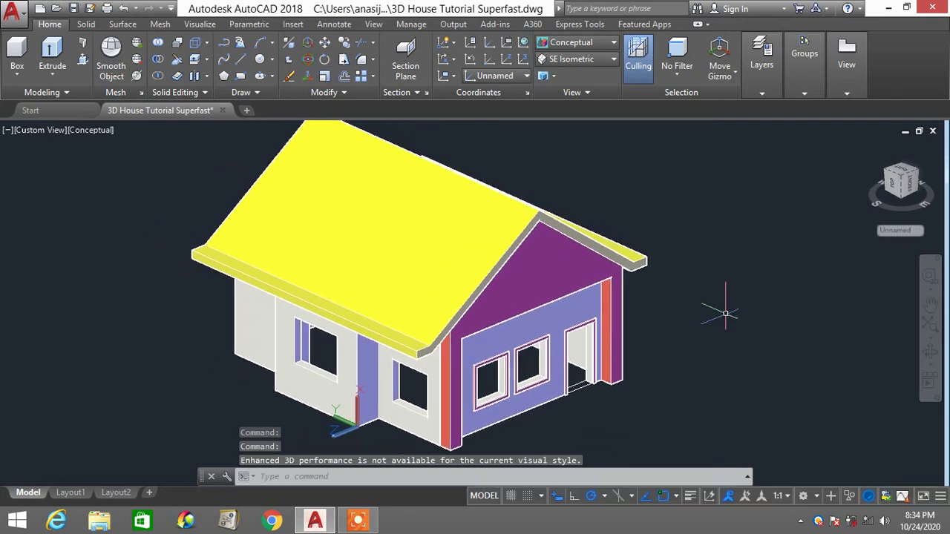